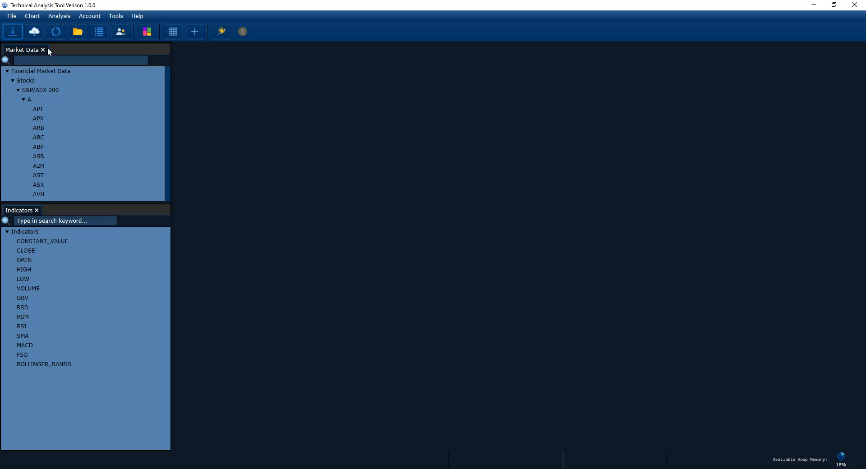
# - Open the indicator filter management view
pyautogui.click(52, 18)
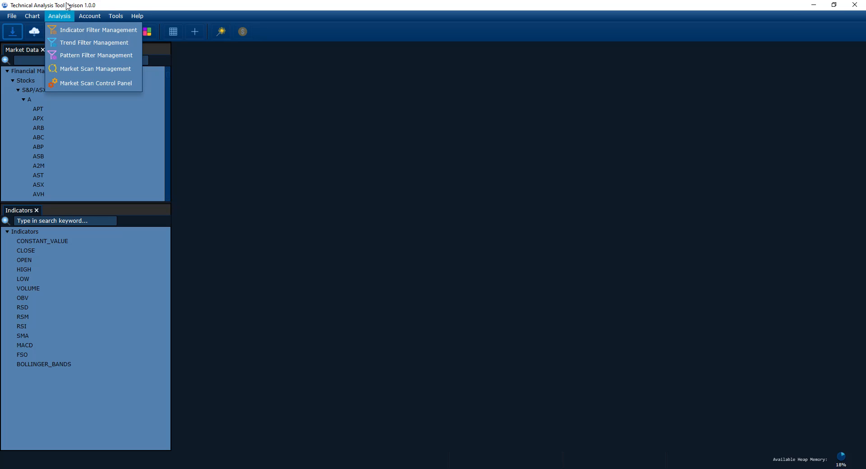
pyautogui.click(64, 6)
pyautogui.click(59, 16)
pyautogui.click(70, 34)
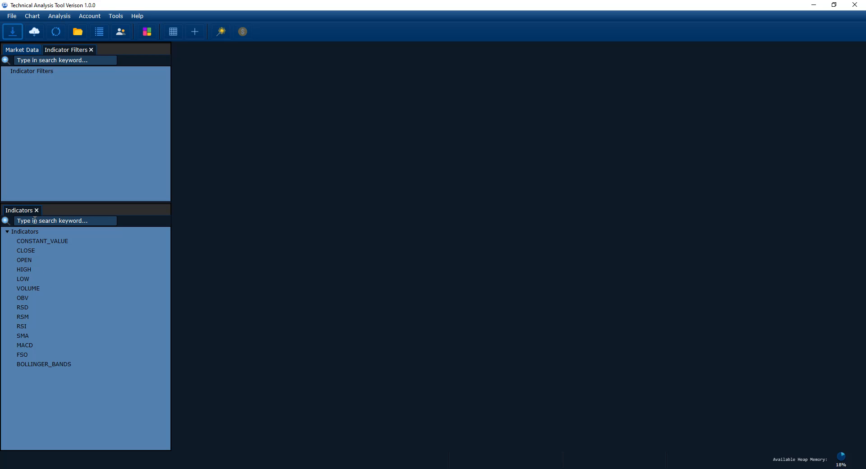
# - Add a new filter under Indicator Filters
pyautogui.click(41, 72)
pyautogui.rightClick(41, 72)
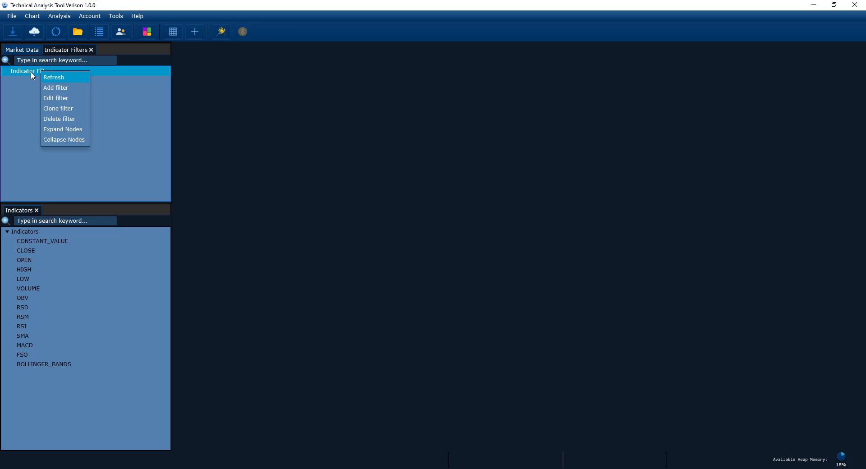
pyautogui.click(29, 78)
pyautogui.rightClick(34, 71)
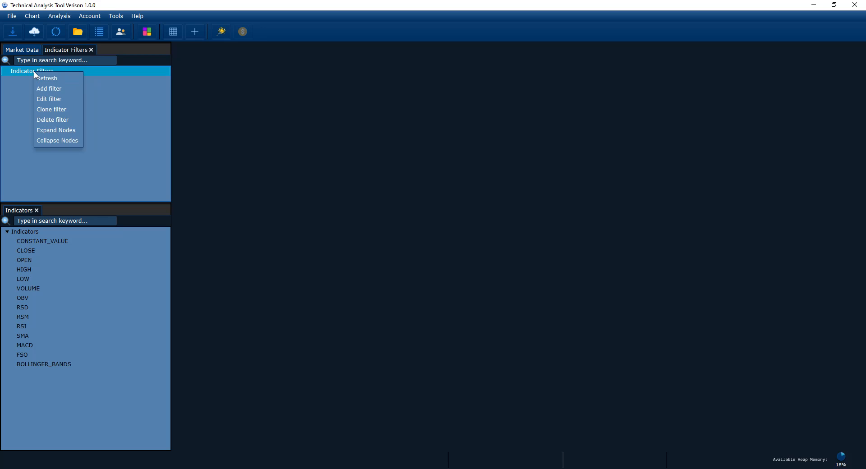
pyautogui.click(64, 88)
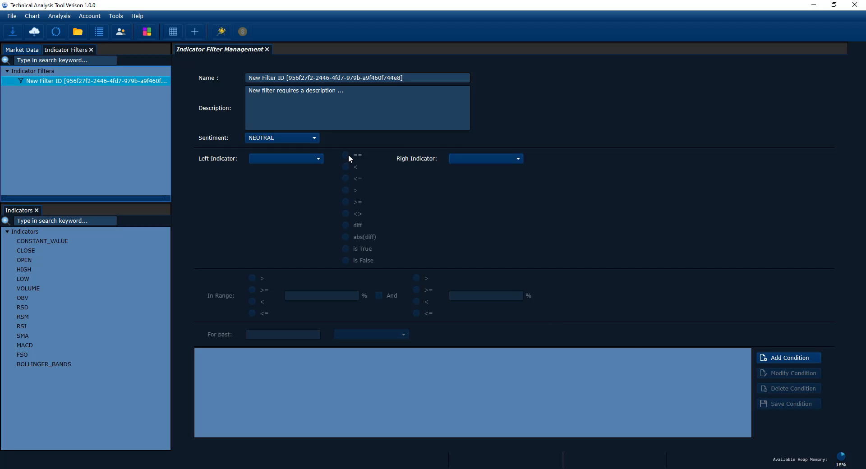
# - Replace the new filter's default name with "Filert demo 1"
pyautogui.moveTo(414, 81); pyautogui.dragTo(170, 76)
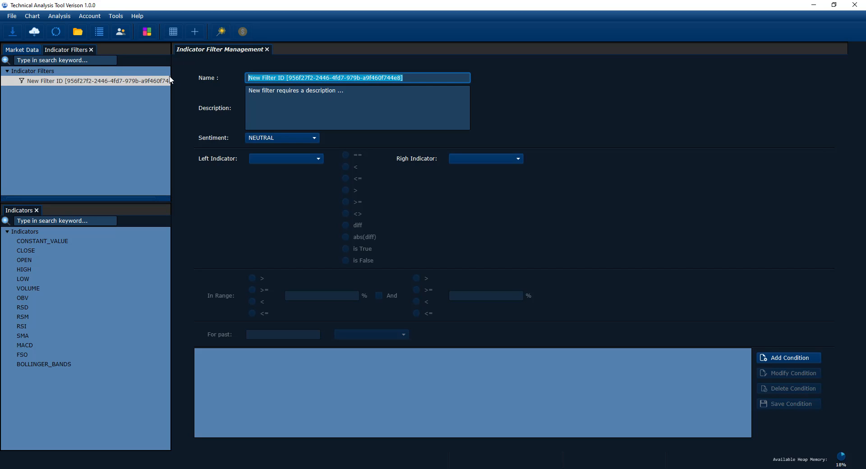
pyautogui.write('F')
pyautogui.press('BackSpace')
pyautogui.write('Filert demo 1')
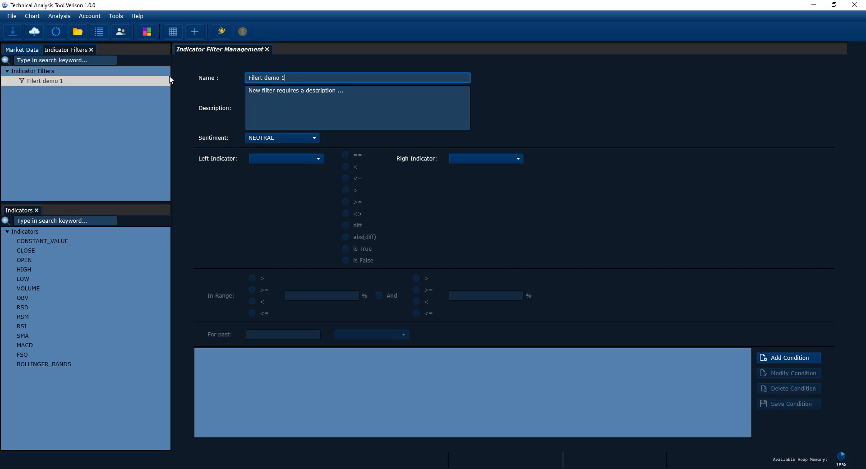
# - Copy the filter's name into its description, replacing the placeholder text with "Filert demo 1"
pyautogui.hotkey('ctrl', 'a')
pyautogui.hotkey('ctrl', 'c')
pyautogui.click(348, 100)
pyautogui.hotkey('ctrl', 'a')
pyautogui.hotkey('ctrl', 'v')
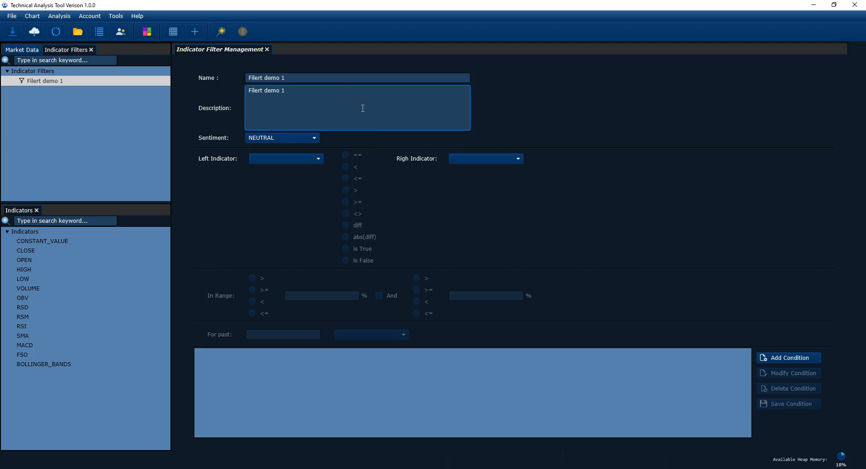
pyautogui.click(491, 116)
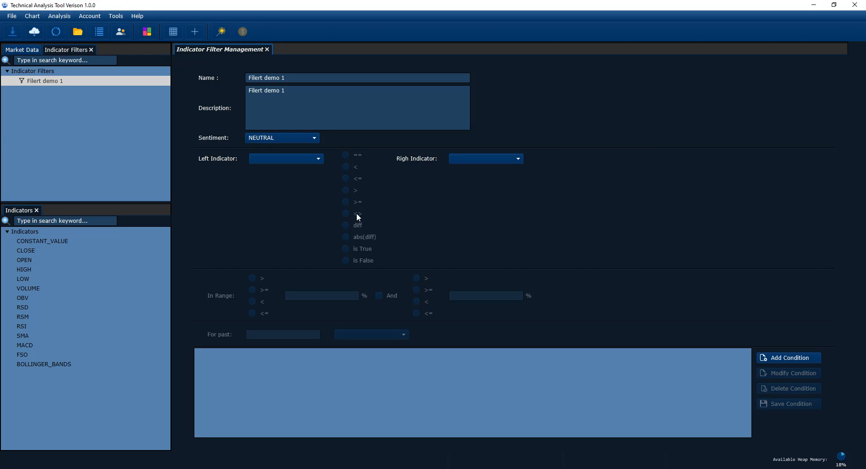
pyautogui.click(274, 141)
pyautogui.click(269, 136)
pyautogui.click(267, 137)
pyautogui.click(259, 157)
pyautogui.click(232, 358)
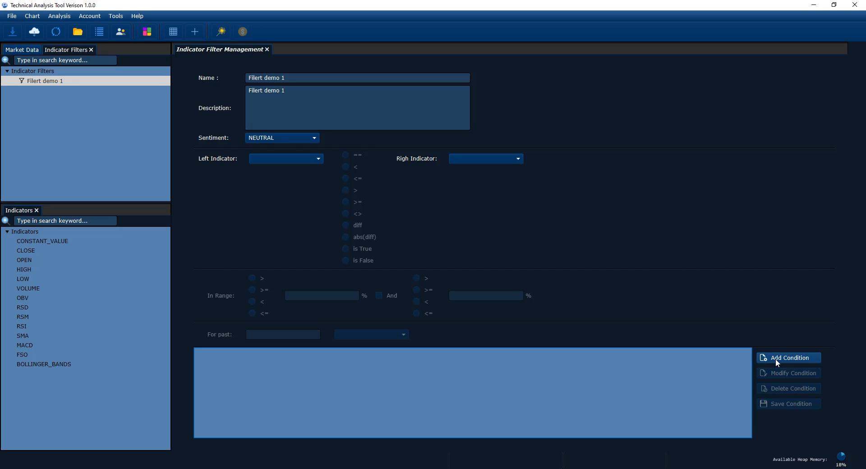
pyautogui.click(315, 195)
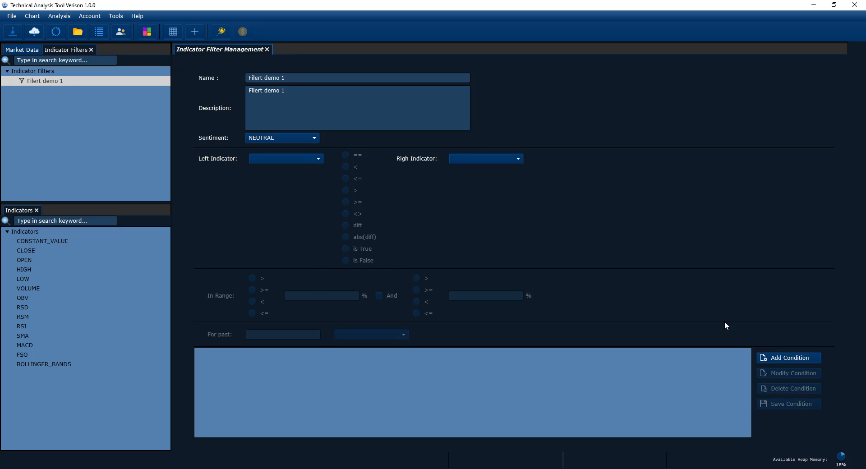
# - Start a new condition for the filter and check which left indicators it offers
pyautogui.click(778, 358)
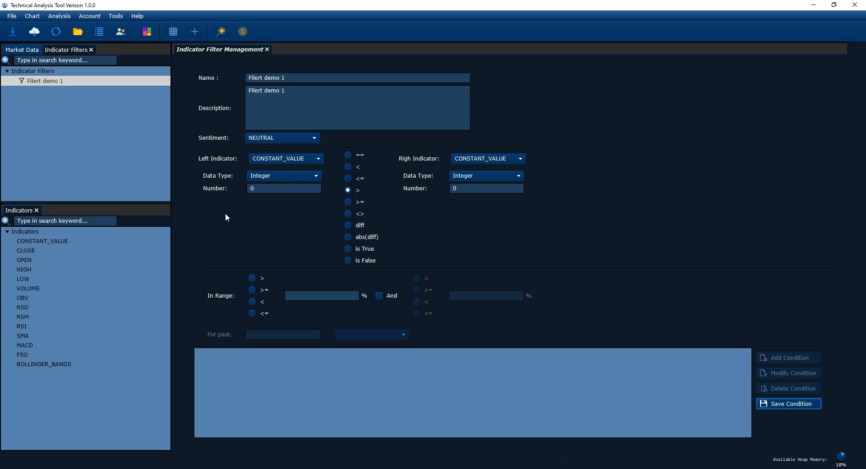
pyautogui.click(285, 159)
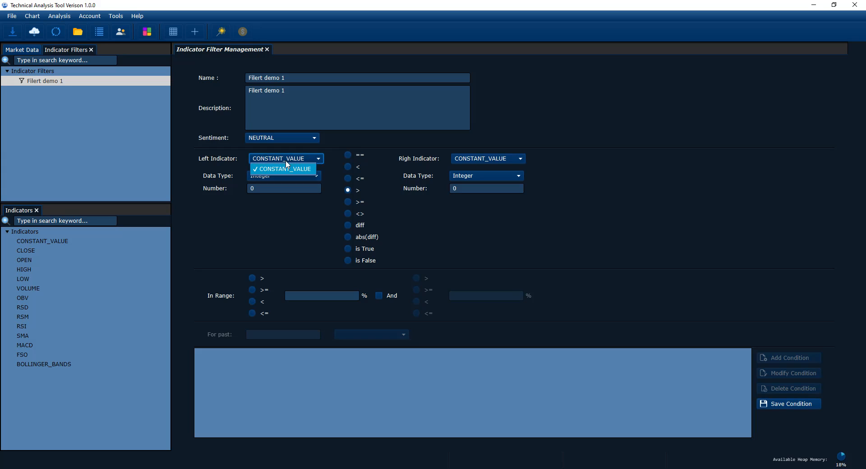
pyautogui.click(558, 209)
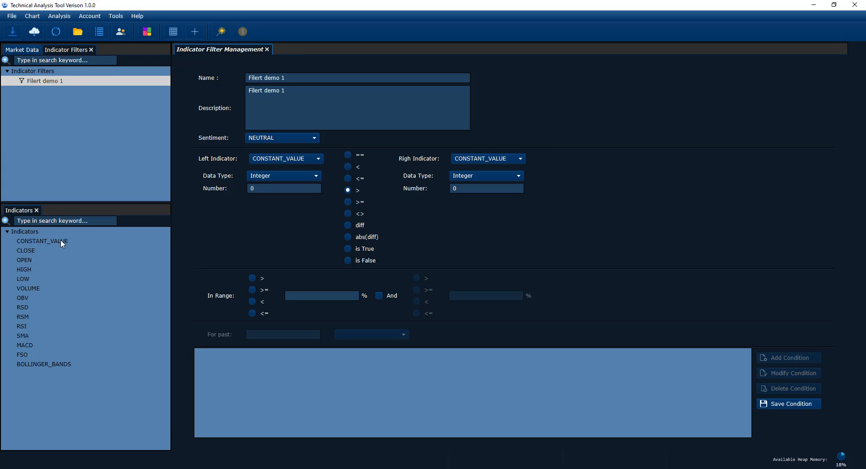
# - Enable the CLOSE, OPEN, HIGH and LOW indicators so the condition can use them
pyautogui.click(34, 251)
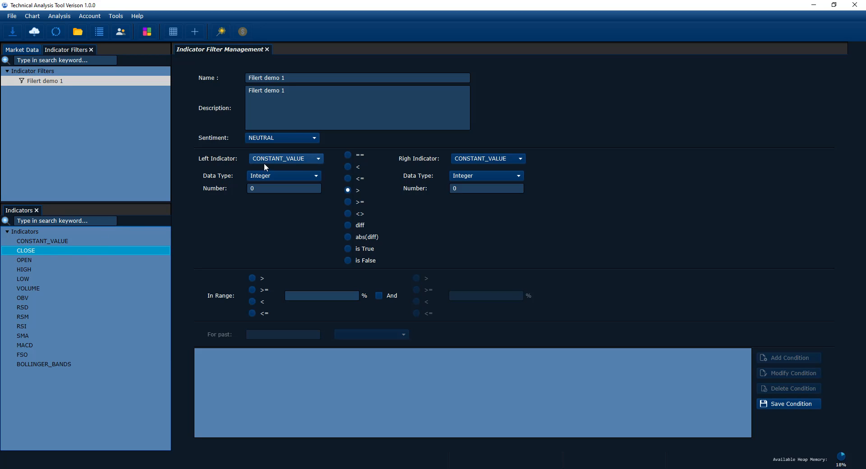
pyautogui.doubleClick(38, 250)
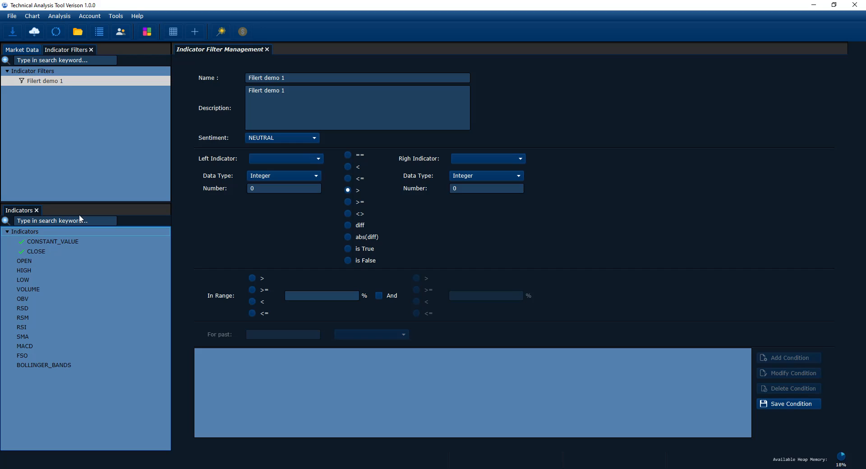
pyautogui.click(270, 161)
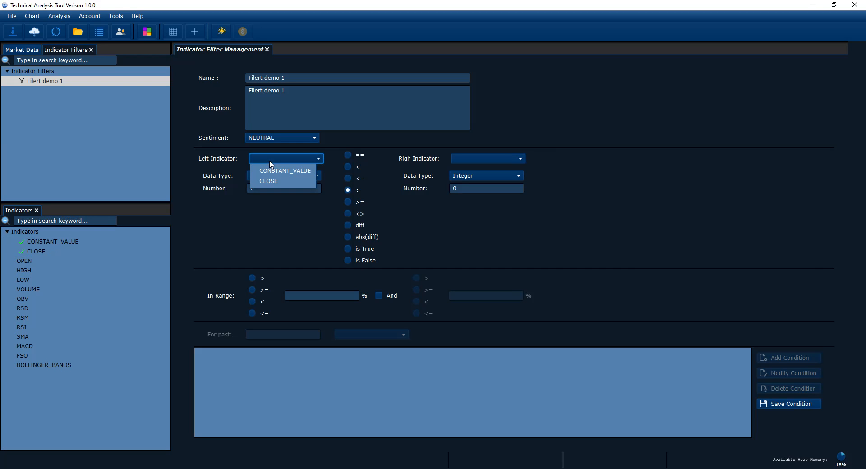
pyautogui.click(25, 253)
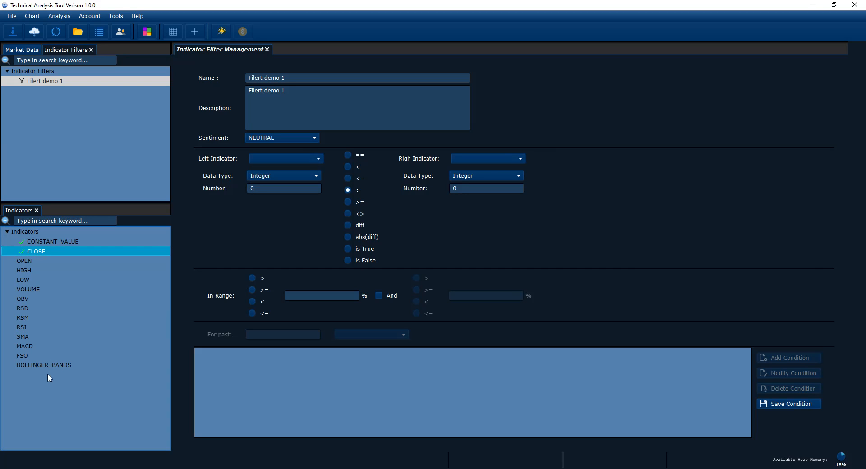
pyautogui.doubleClick(30, 261)
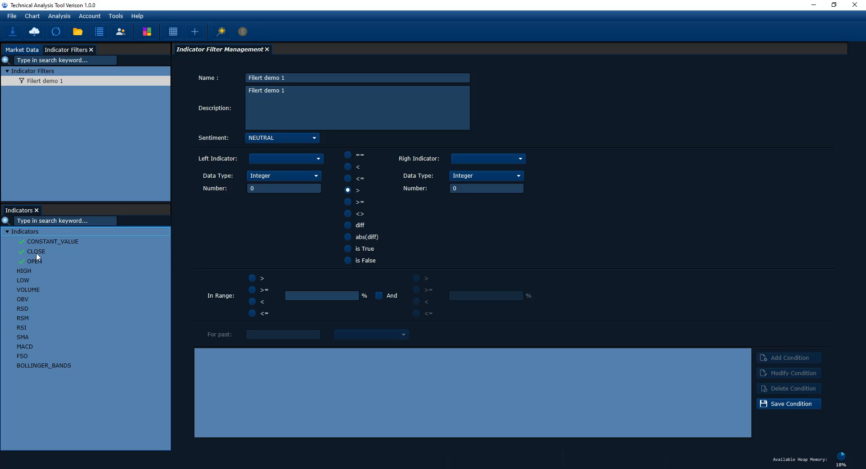
pyautogui.doubleClick(29, 271)
pyautogui.doubleClick(28, 280)
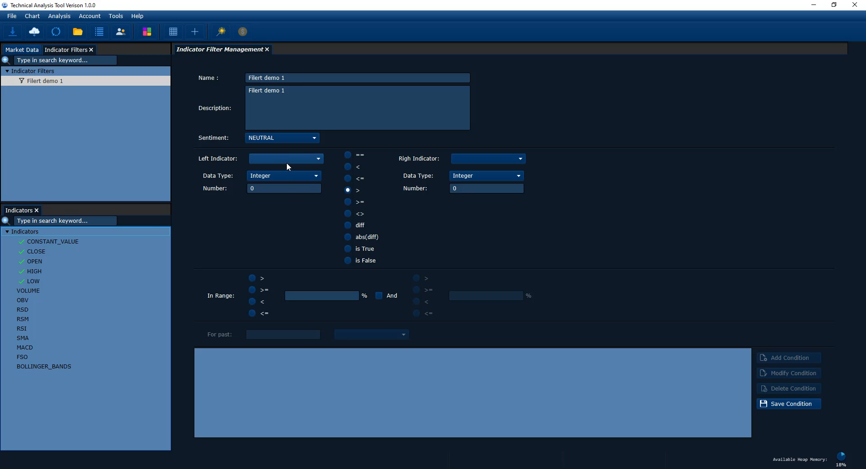
# - Examine the indicators offered for the left and right sides of the condition
pyautogui.click(301, 155)
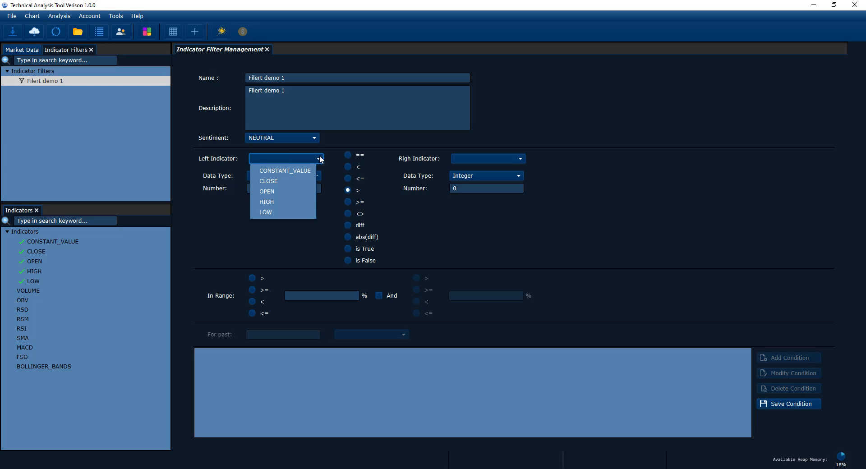
pyautogui.click(320, 158)
pyautogui.click(318, 159)
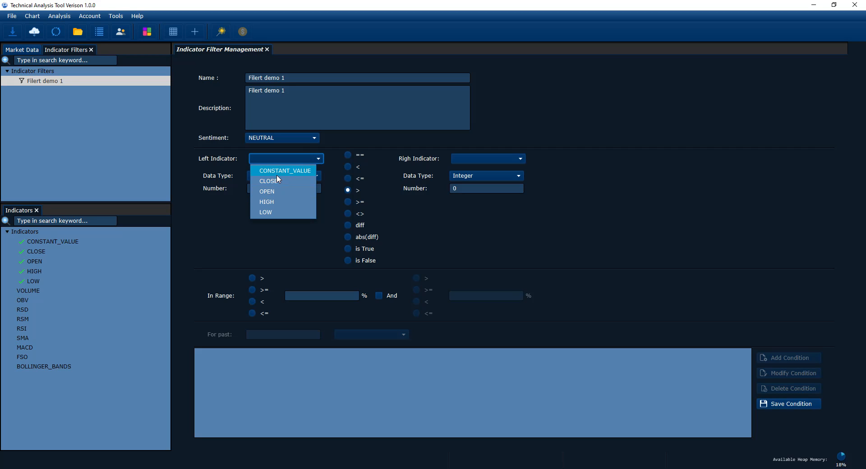
pyautogui.click(465, 159)
pyautogui.click(465, 158)
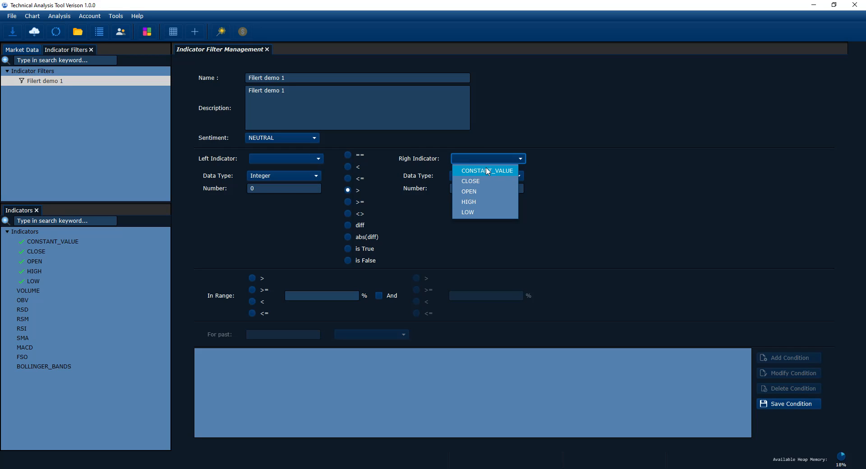
pyautogui.click(545, 159)
pyautogui.click(484, 161)
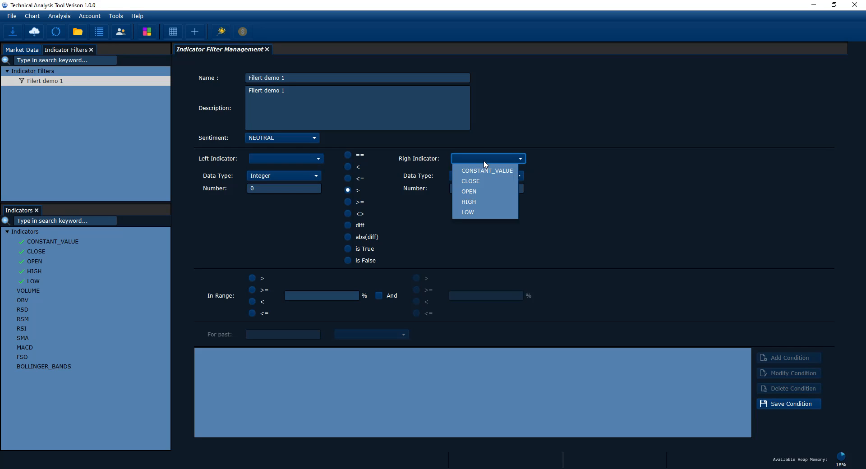
pyautogui.click(468, 155)
pyautogui.click(467, 158)
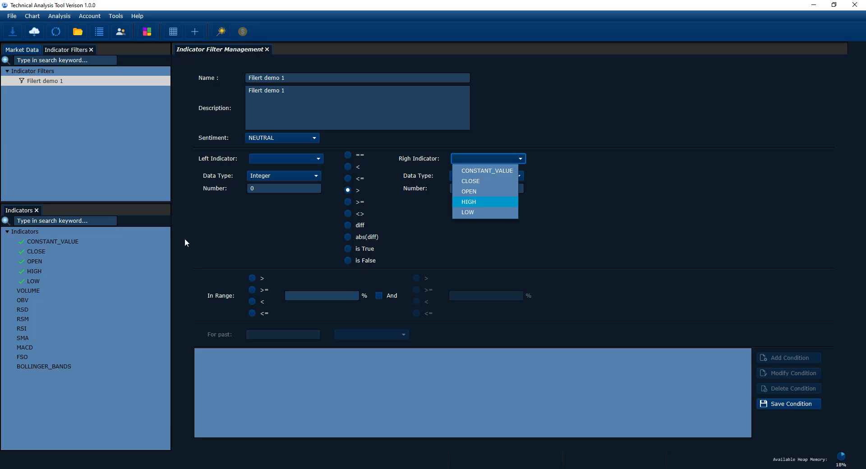
pyautogui.click(224, 213)
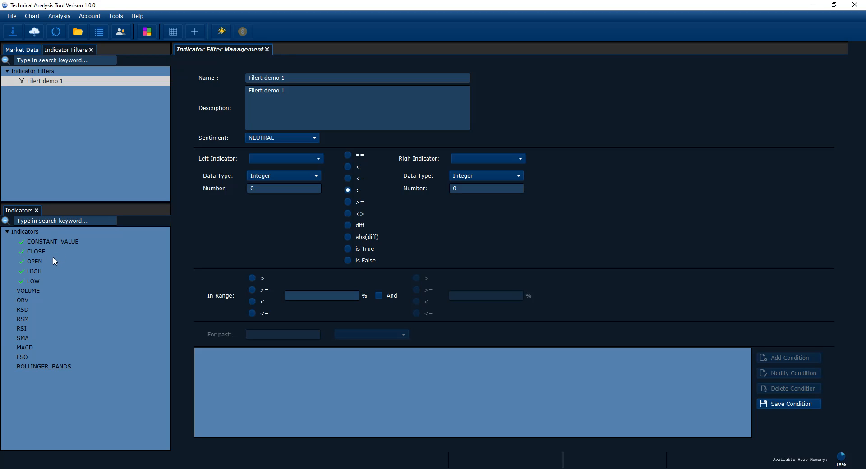
# - Set the condition's left indicator to CLOSE and examine its available options
pyautogui.click(40, 253)
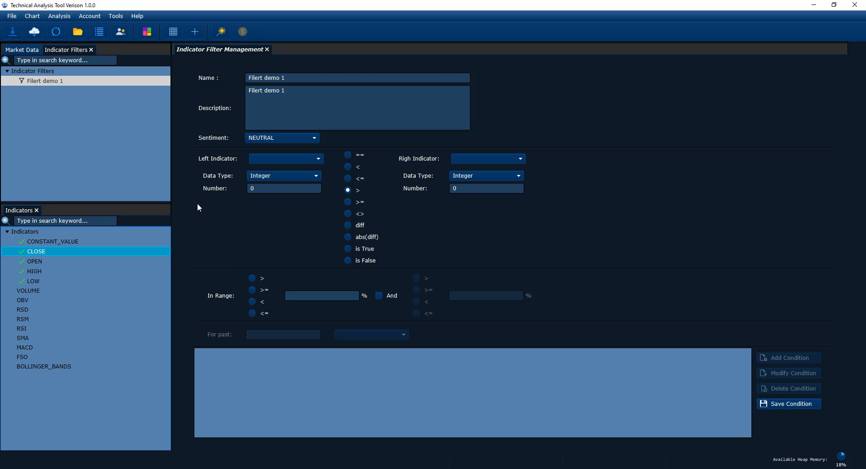
pyautogui.click(267, 162)
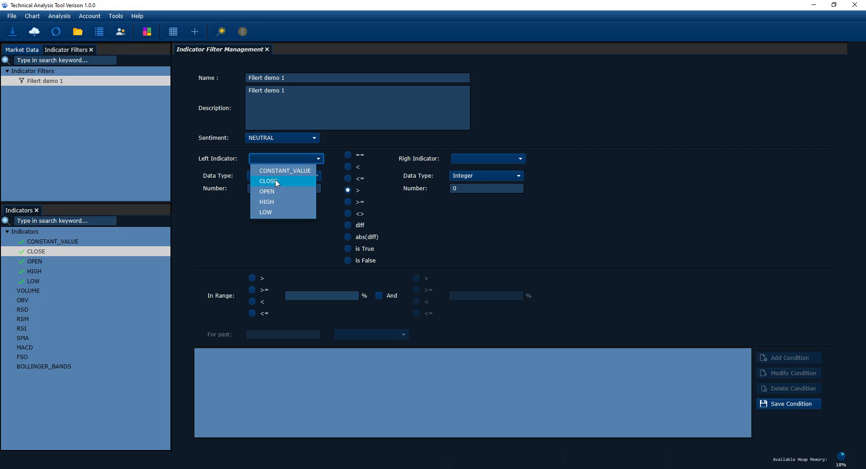
pyautogui.click(277, 183)
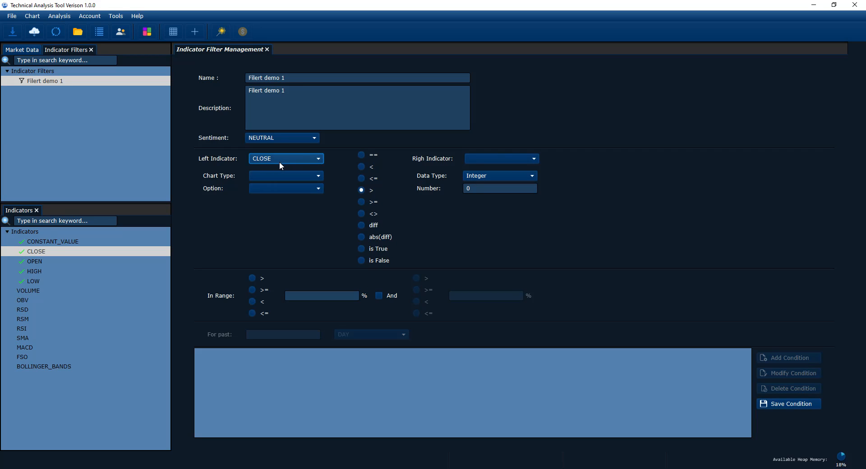
pyautogui.click(266, 188)
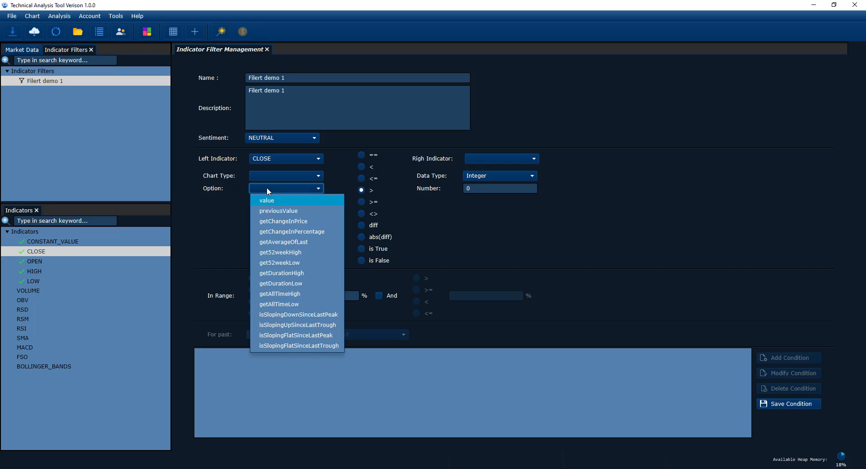
# - Set the left indicator to OPEN and HIGH in turn, examining the available options for each
pyautogui.click(262, 158)
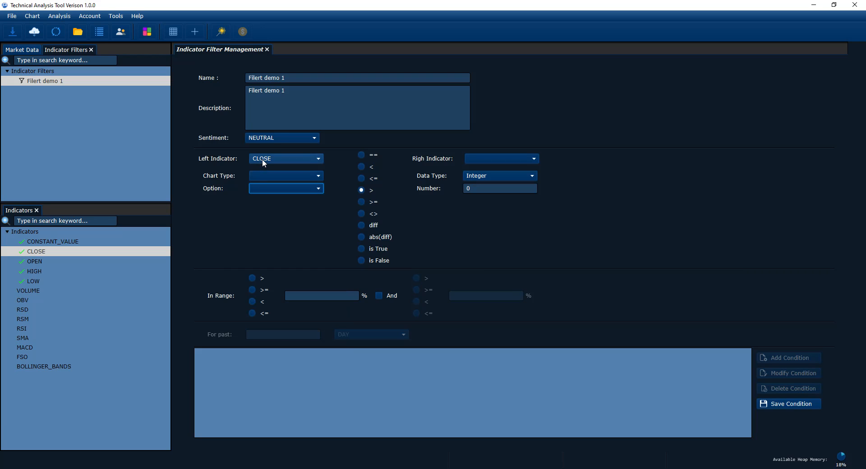
pyautogui.click(265, 168)
pyautogui.click(266, 188)
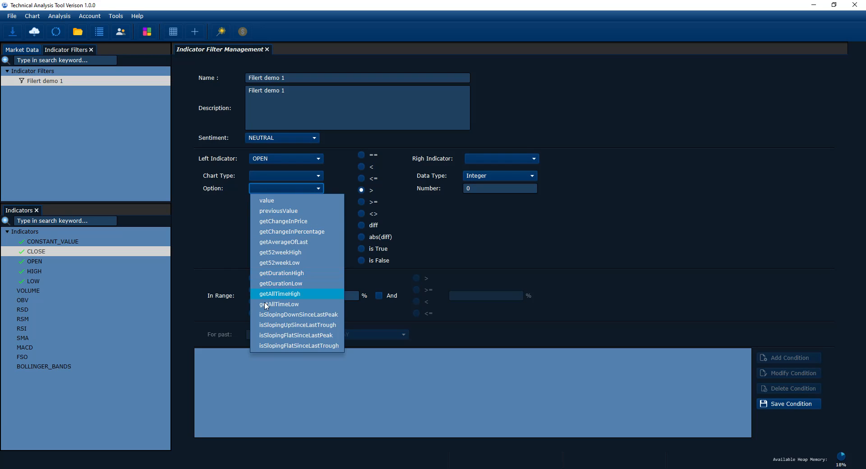
pyautogui.click(269, 159)
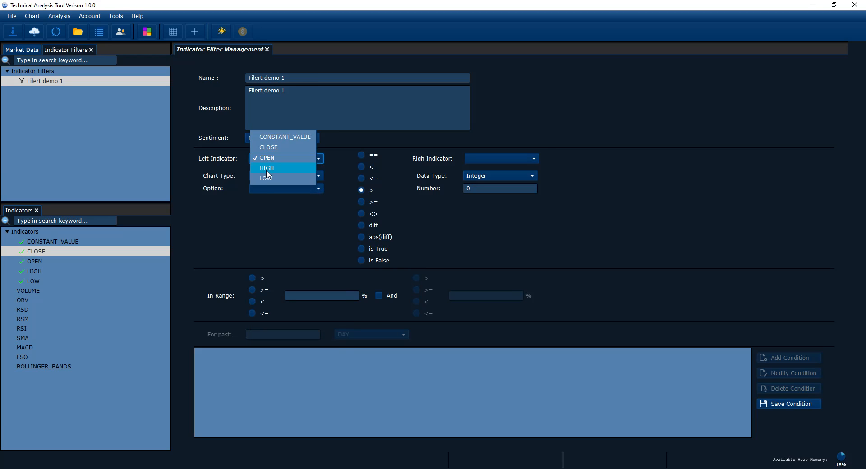
pyautogui.click(267, 173)
pyautogui.click(262, 189)
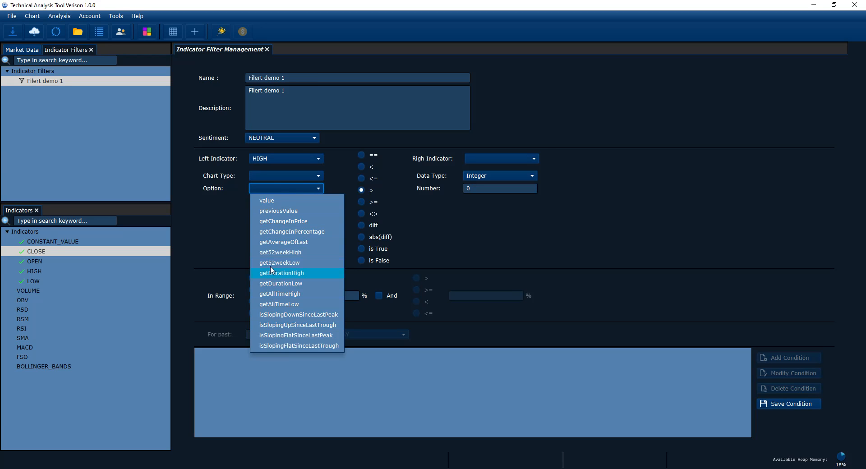
# - Set the condition's left indicator to LOW
pyautogui.click(267, 161)
pyautogui.click(267, 169)
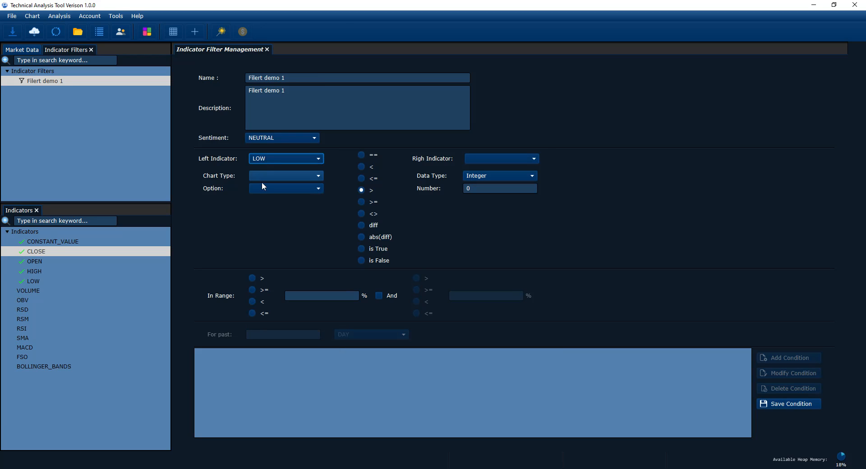
# - Set the condition's left indicator to CLOSE
pyautogui.click(260, 187)
pyautogui.click(259, 188)
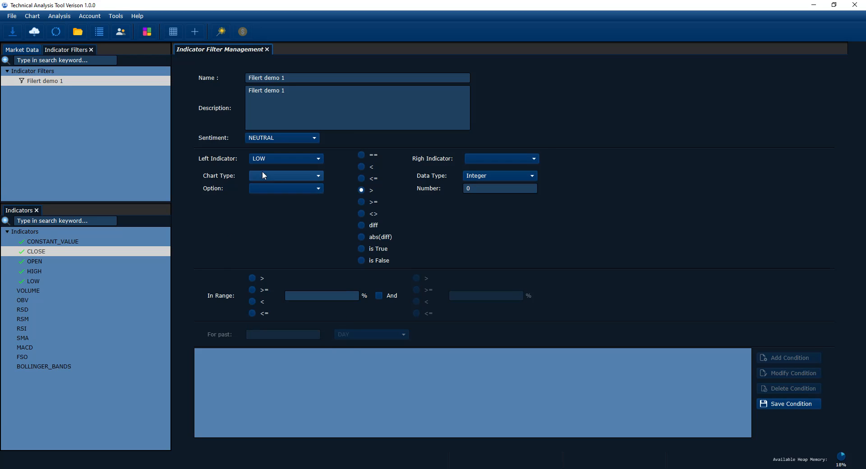
pyautogui.click(258, 160)
pyautogui.click(264, 128)
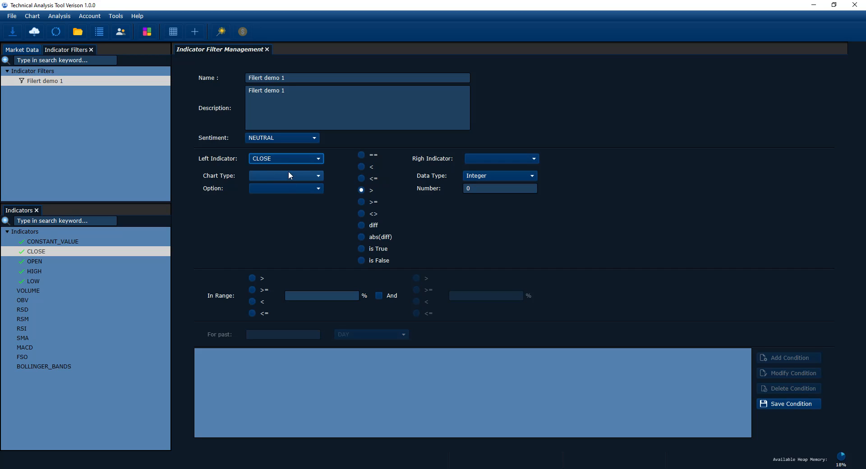
pyautogui.click(252, 161)
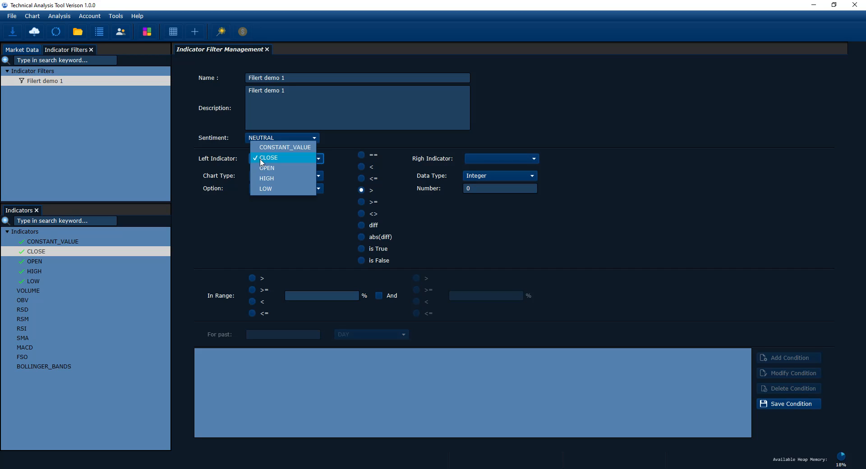
pyautogui.click(255, 162)
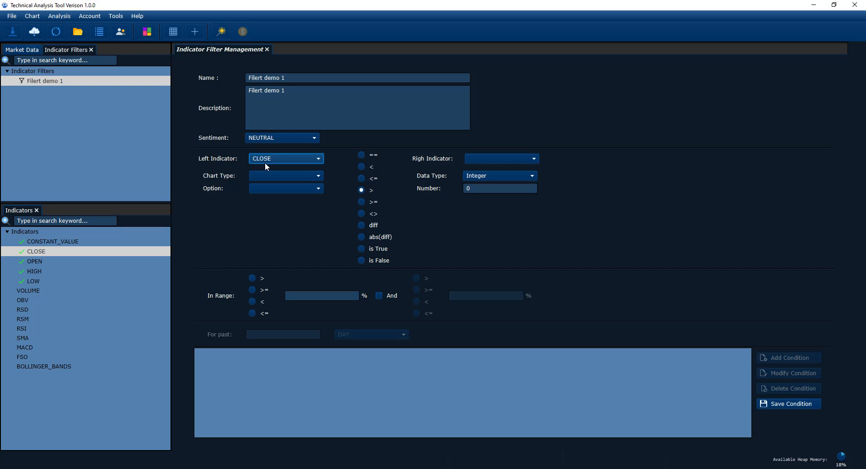
pyautogui.click(270, 160)
pyautogui.click(253, 175)
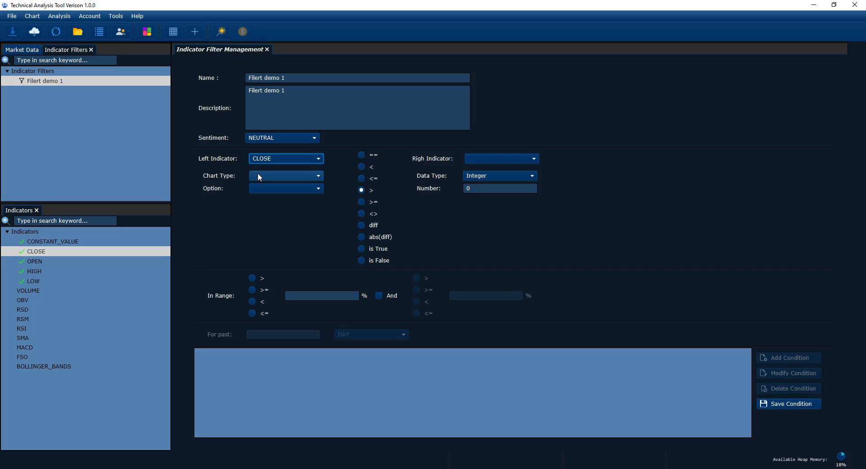
# - Set the left CLOSE indicator's chart type to WEEK
pyautogui.click(263, 176)
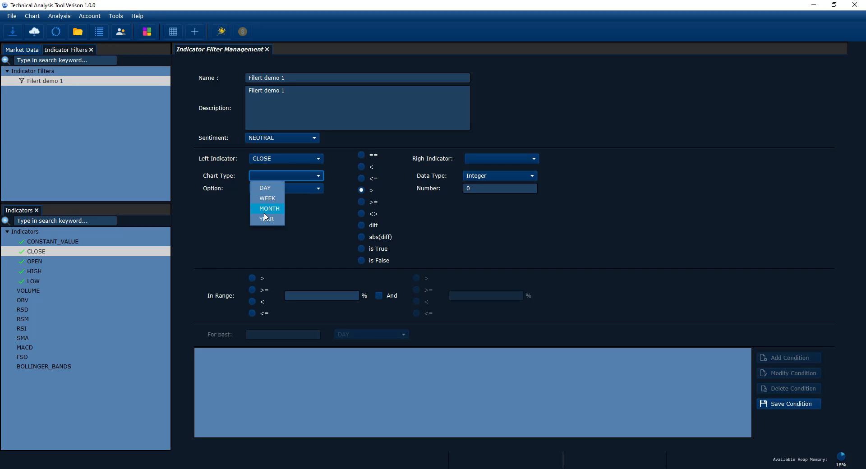
pyautogui.click(267, 198)
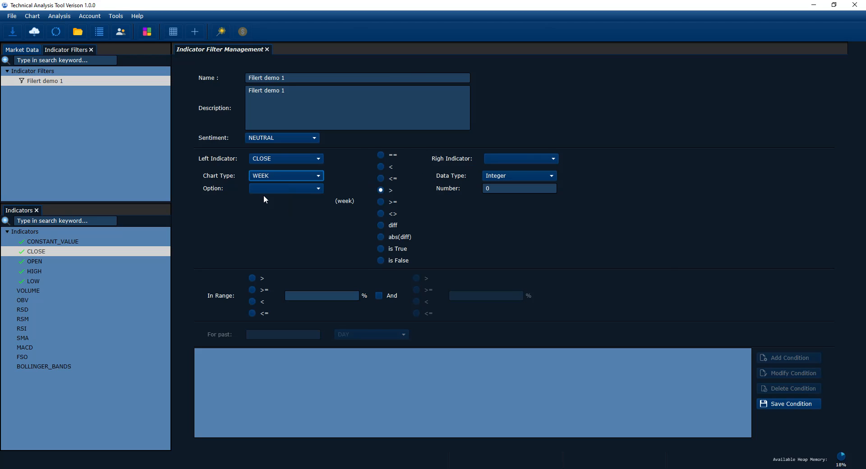
pyautogui.click(261, 178)
pyautogui.click(262, 177)
# - Examine the functions offered as options for the weekly CLOSE indicator
pyautogui.click(268, 192)
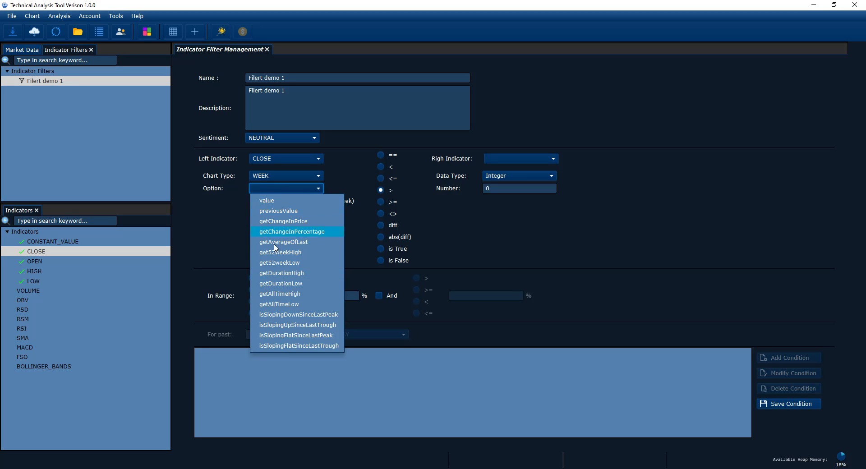
pyautogui.click(232, 258)
pyautogui.click(297, 185)
pyautogui.click(298, 185)
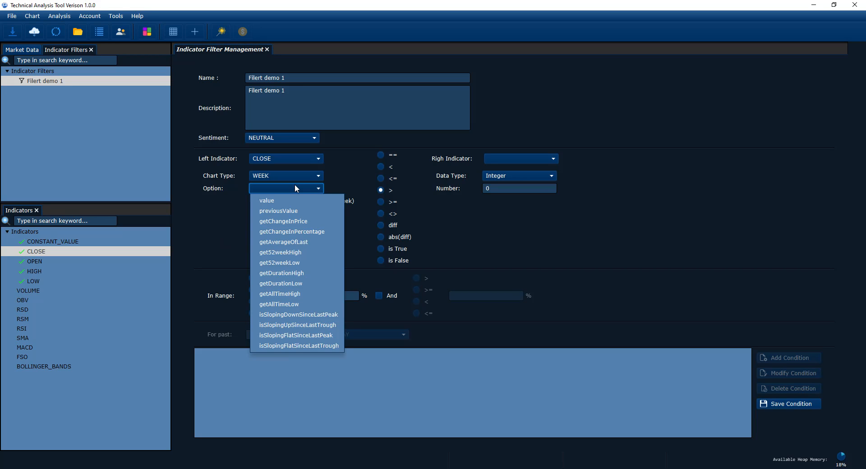
pyautogui.click(289, 159)
pyautogui.click(245, 189)
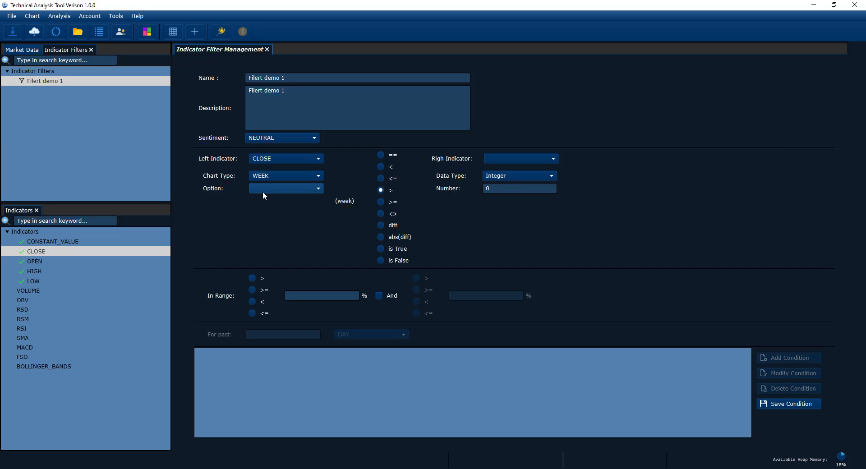
pyautogui.click(264, 190)
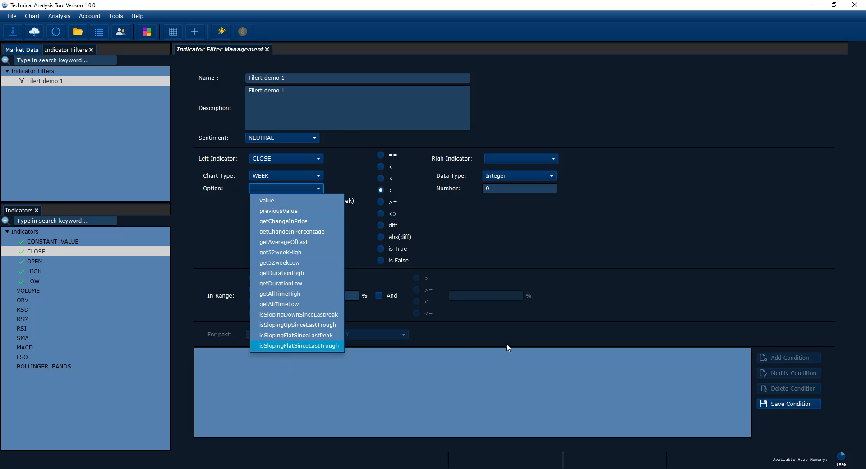
# - Switch to the Indicator Filter Function Documentation page in Chrome and examine its Close, Open, High, Low functions and where the site links to it
pyautogui.click(439, 419)
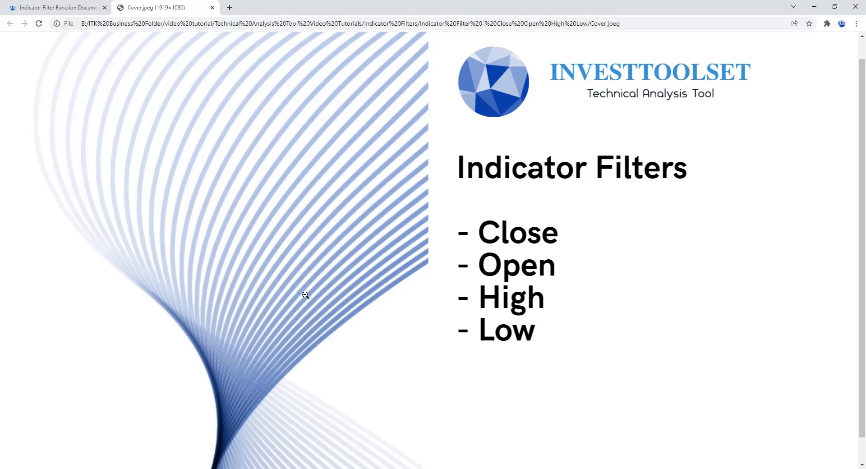
pyautogui.click(73, 13)
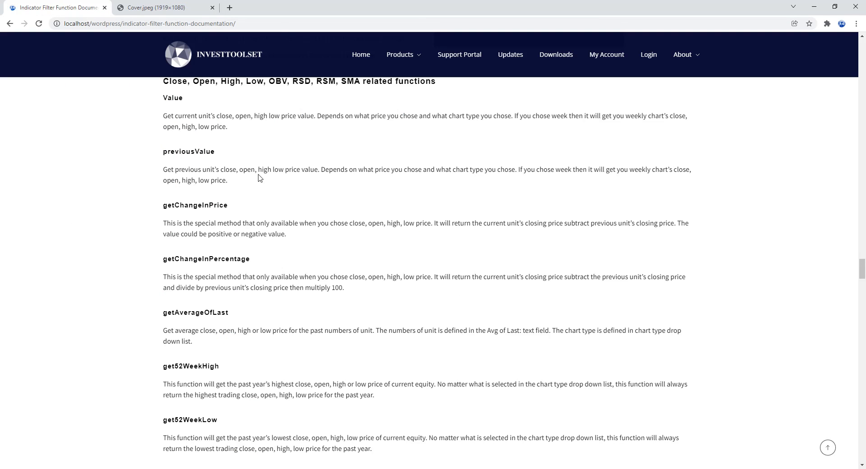
pyautogui.scroll(1, 260, 174)
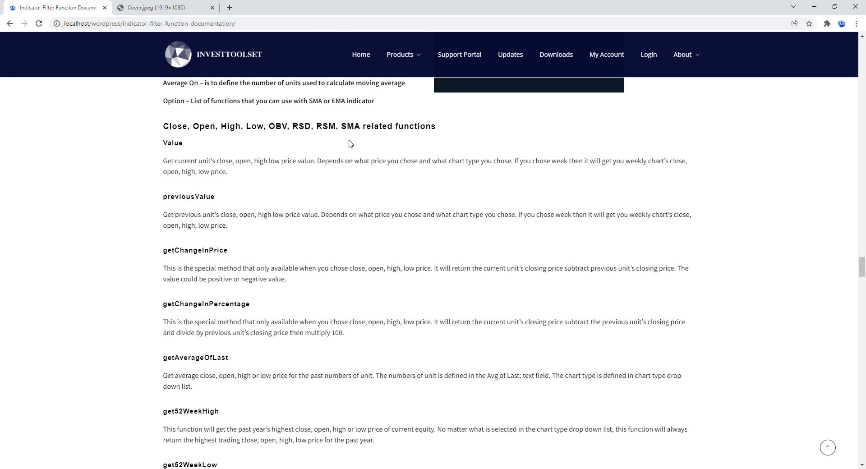
pyautogui.scroll(1, 350, 143)
pyautogui.moveTo(406, 54)
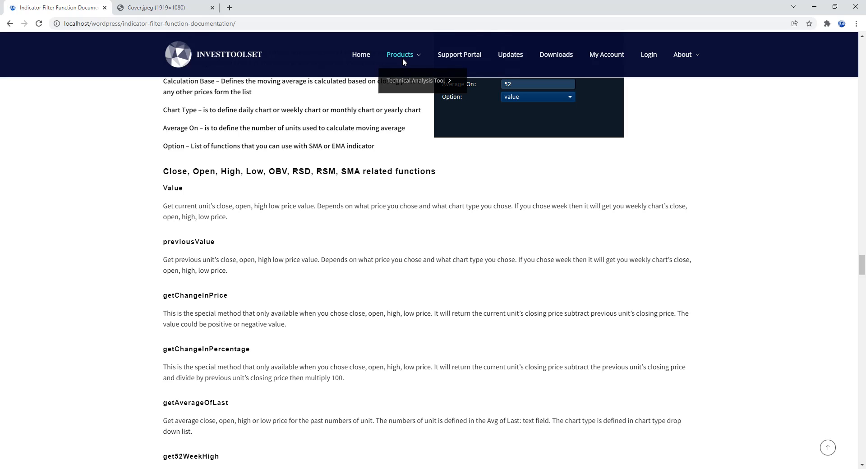
pyautogui.moveTo(411, 79)
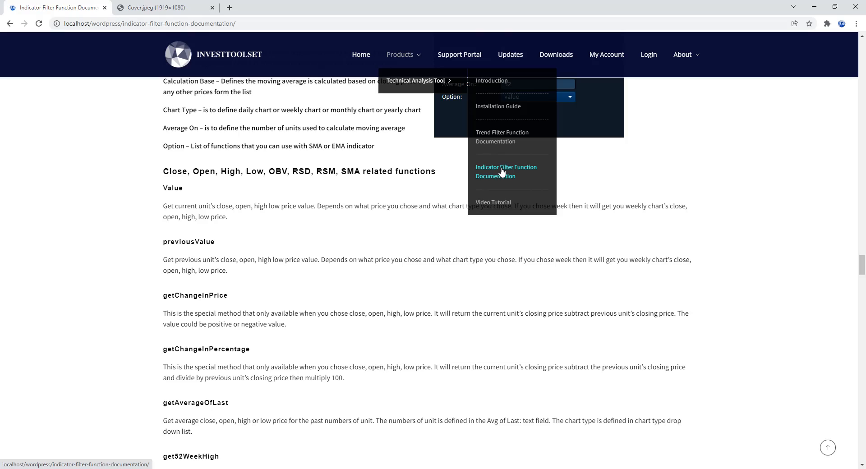
# - Examine the documentation's table of contents for the volume and the Close, Open, High, Low related functions
pyautogui.scroll(8, 705, 232)
pyautogui.scroll(20, 820, 255)
pyautogui.moveTo(862, 205); pyautogui.dragTo(862, 58)
pyautogui.scroll(5, 728, 145)
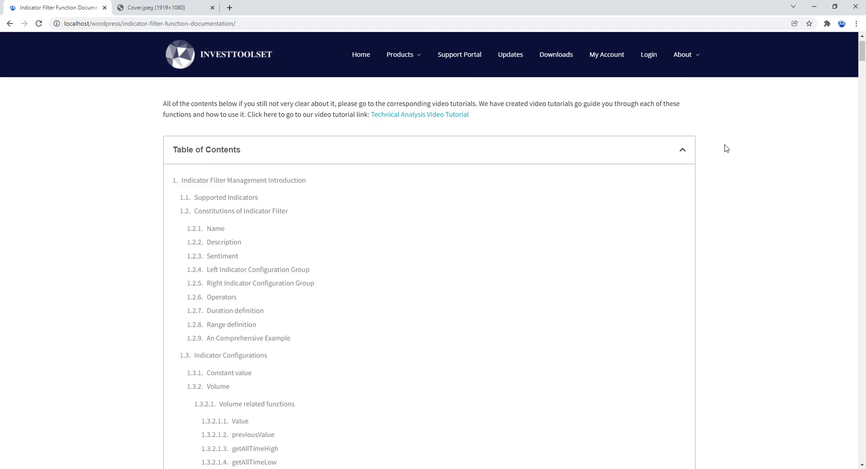
pyautogui.scroll(-3, 394, 197)
pyautogui.scroll(-3, 201, 202)
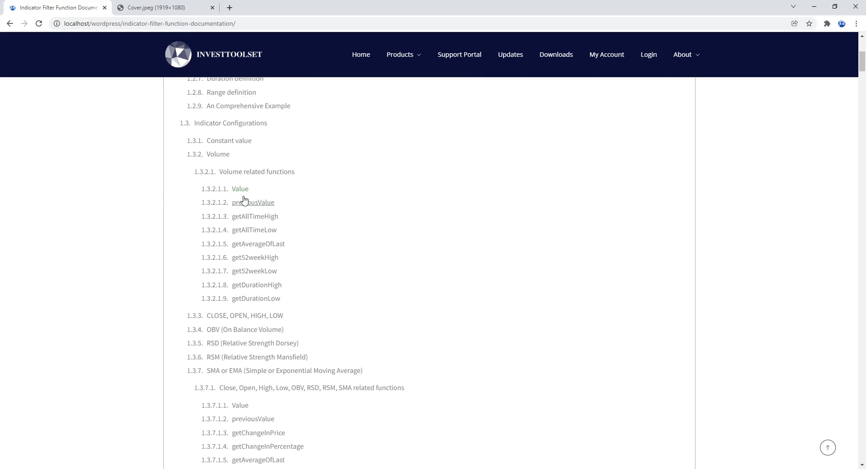
pyautogui.scroll(1, 283, 210)
pyautogui.scroll(-5, 283, 211)
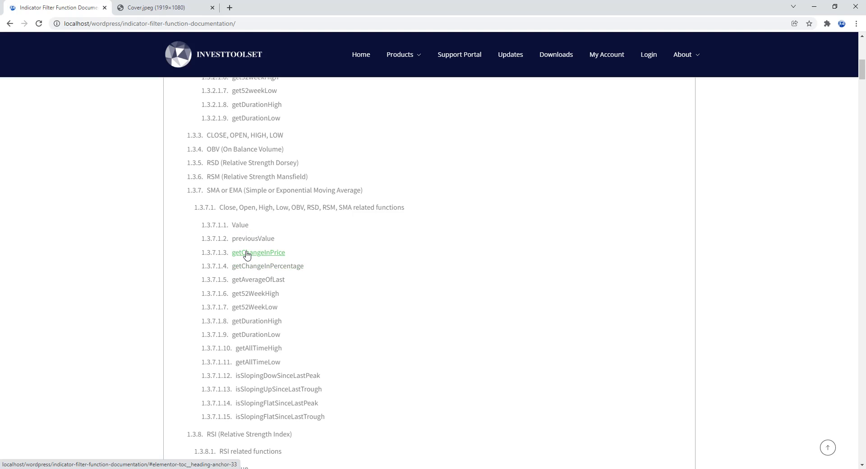
# - Go to the getAverageOfLast section of the documentation and highlight its description
pyautogui.click(249, 280)
pyautogui.scroll(2, 252, 277)
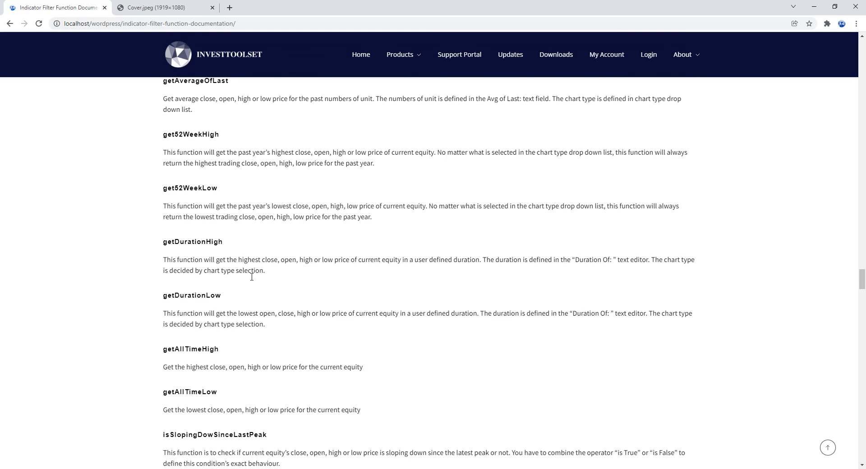
pyautogui.moveTo(196, 156); pyautogui.dragTo(163, 146)
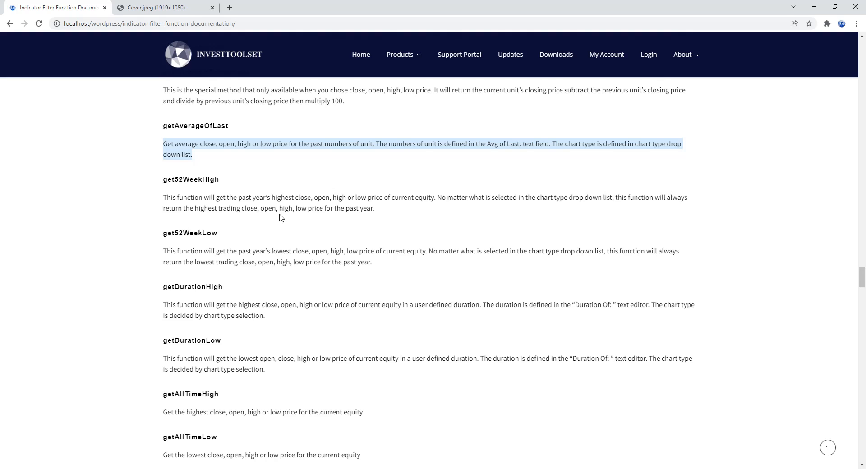
# - Return to the Technical Analysis Tool and set the left CLOSE indicator's option to value
pyautogui.click(818, 8)
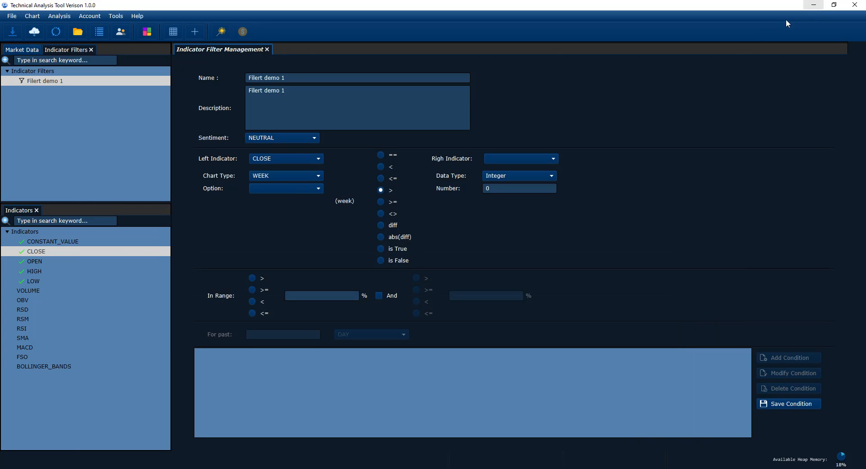
pyautogui.click(316, 188)
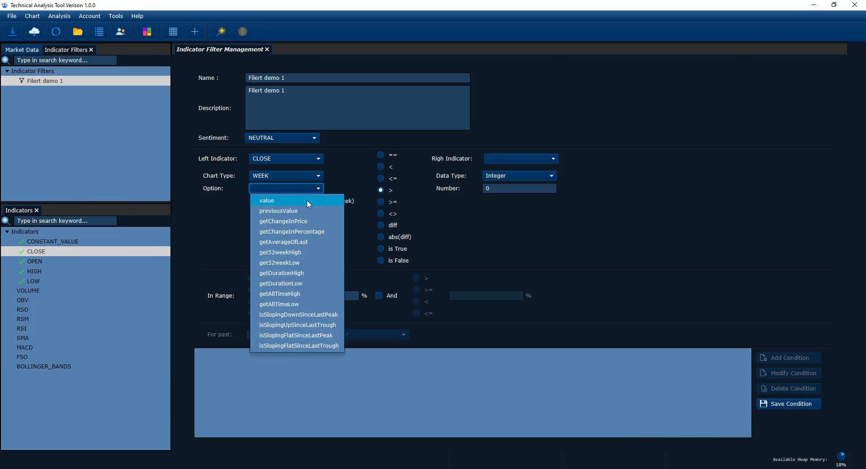
pyautogui.click(307, 200)
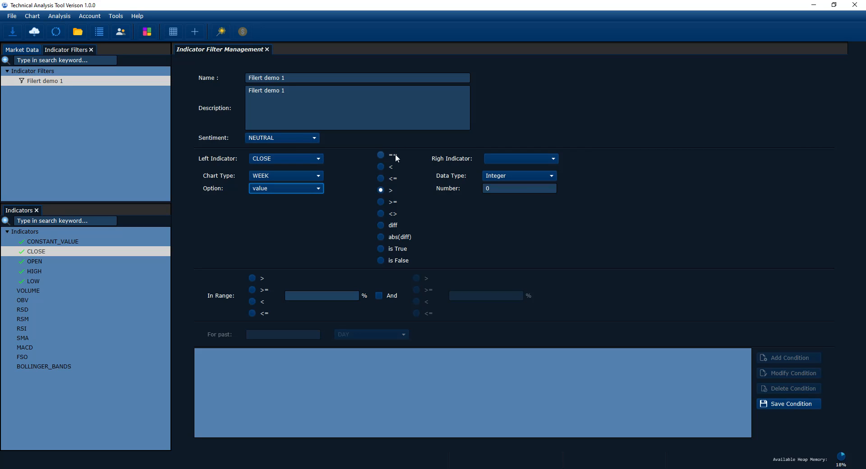
# - Set the condition's right indicator to CONSTANT_VALUE and its comparison operator to >=
pyautogui.click(506, 158)
pyautogui.click(510, 168)
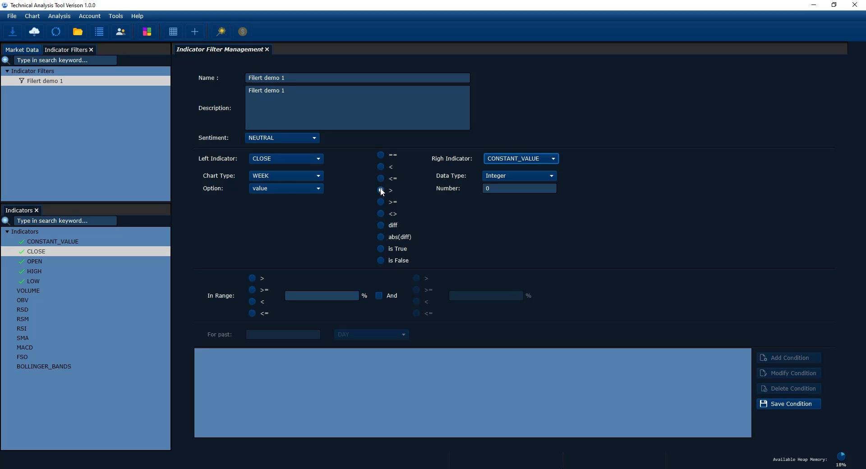
pyautogui.click(381, 202)
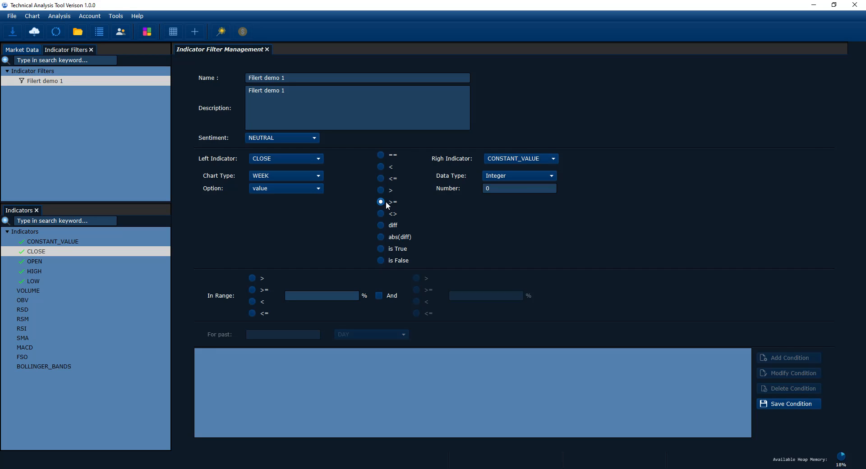
# - Set the constant's data type to Float and its number to 10.00, and save the condition
pyautogui.click(515, 158)
pyautogui.click(526, 156)
pyautogui.click(503, 179)
pyautogui.click(499, 187)
pyautogui.click(496, 190)
pyautogui.press('BackSpace')
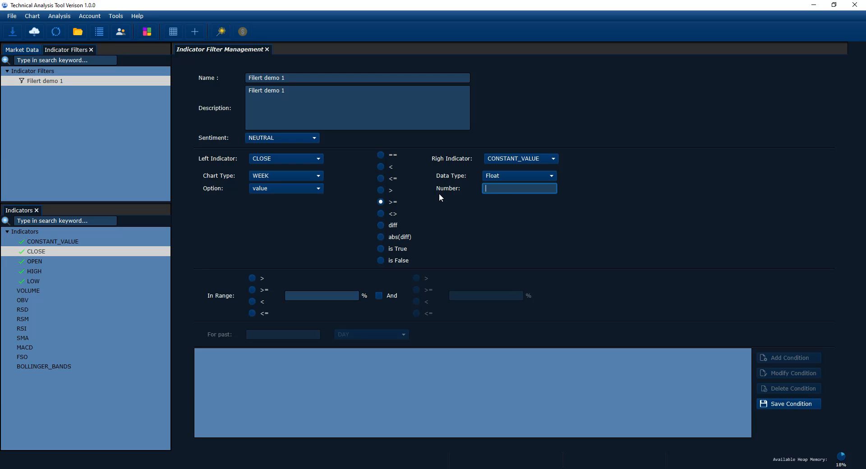
pyautogui.write('10.00')
pyautogui.click(787, 404)
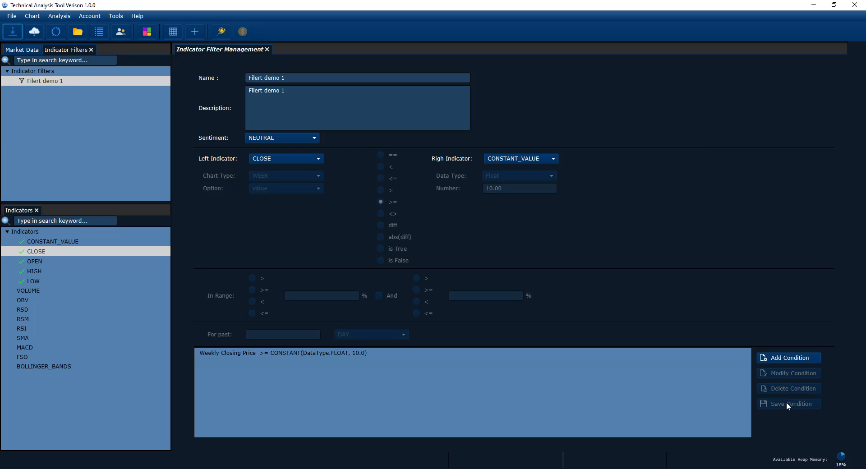
# - Copy the saved condition's description and use it as the filter's name in place of "Filert demo 1", without the leading space
pyautogui.click(263, 354)
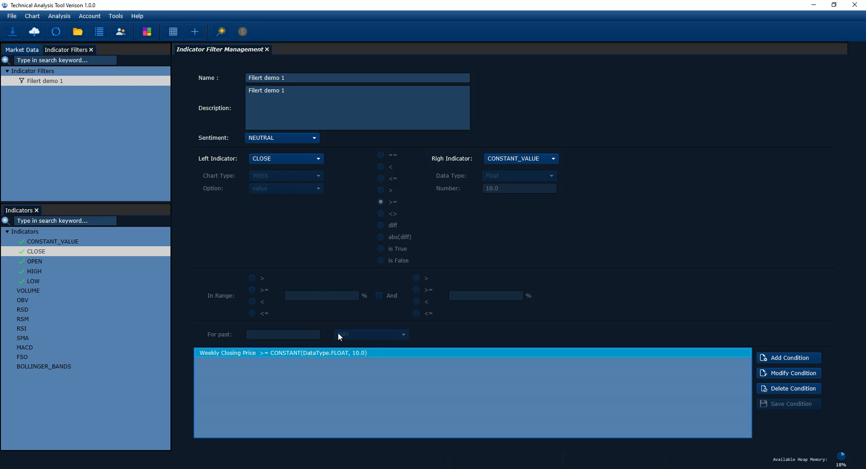
pyautogui.rightClick(343, 352)
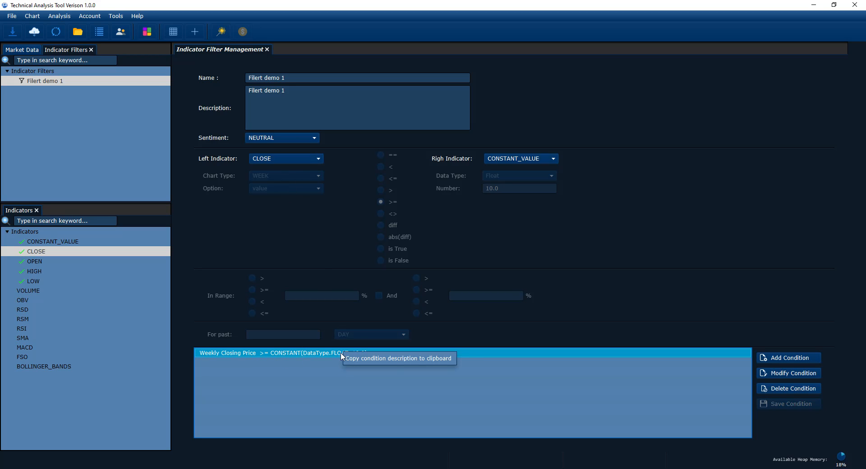
pyautogui.click(365, 364)
pyautogui.moveTo(292, 81); pyautogui.dragTo(213, 72)
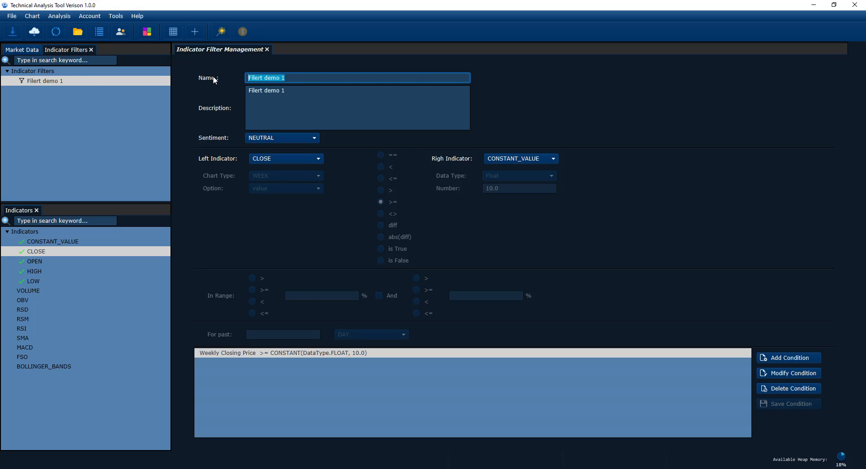
pyautogui.hotkey('ctrl', 'v')
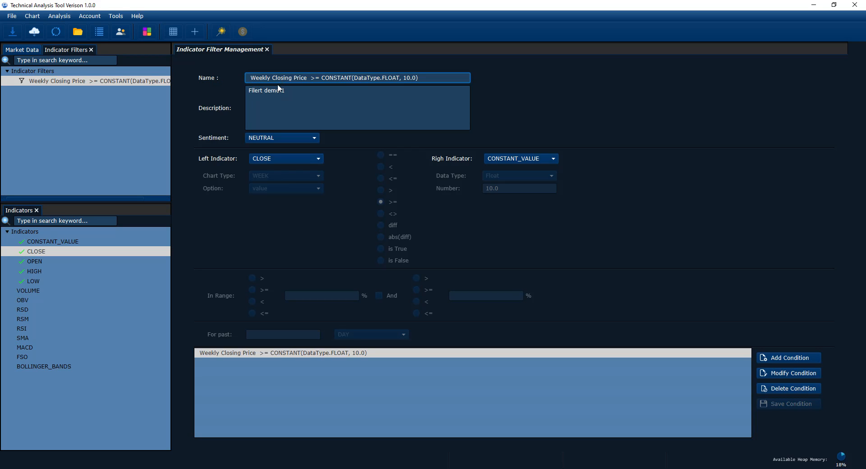
pyautogui.click(252, 78)
pyautogui.press('BackSpace')
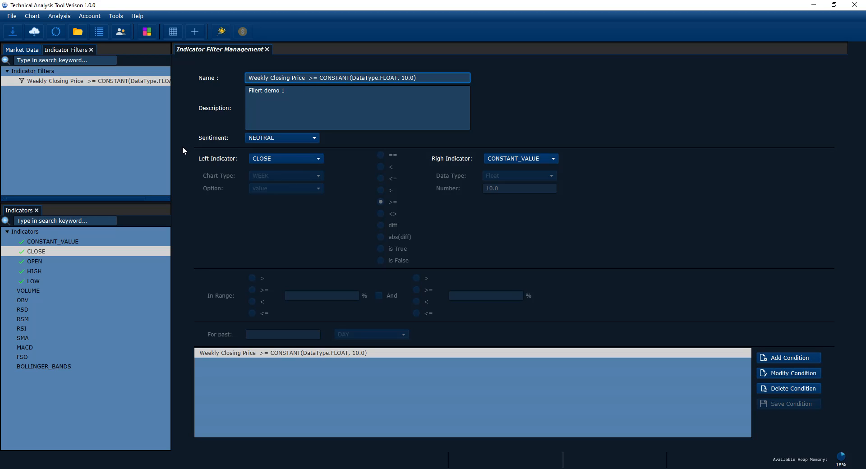
# - Open Market Scan Management
pyautogui.click(62, 17)
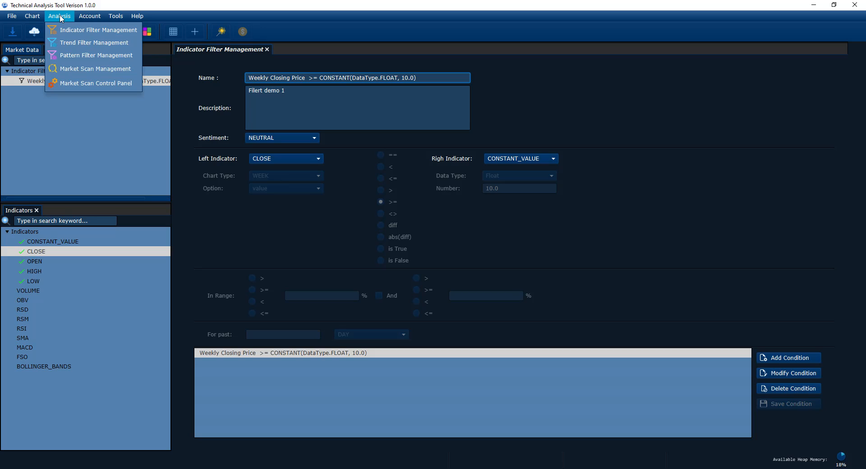
pyautogui.click(67, 69)
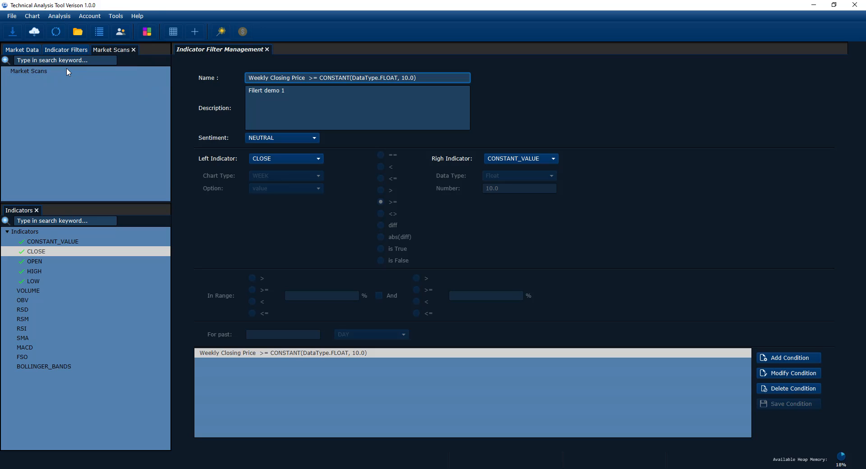
# - Add a new market scan under Market Scans
pyautogui.rightClick(39, 73)
pyautogui.click(50, 18)
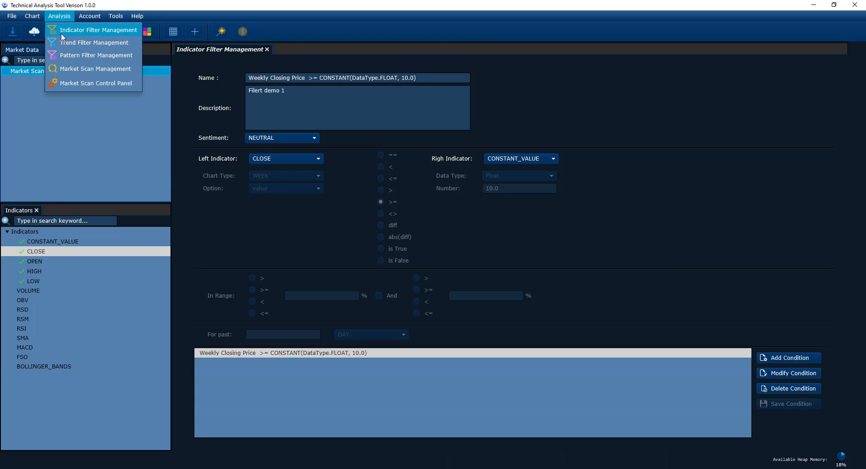
pyautogui.click(73, 71)
pyautogui.rightClick(59, 72)
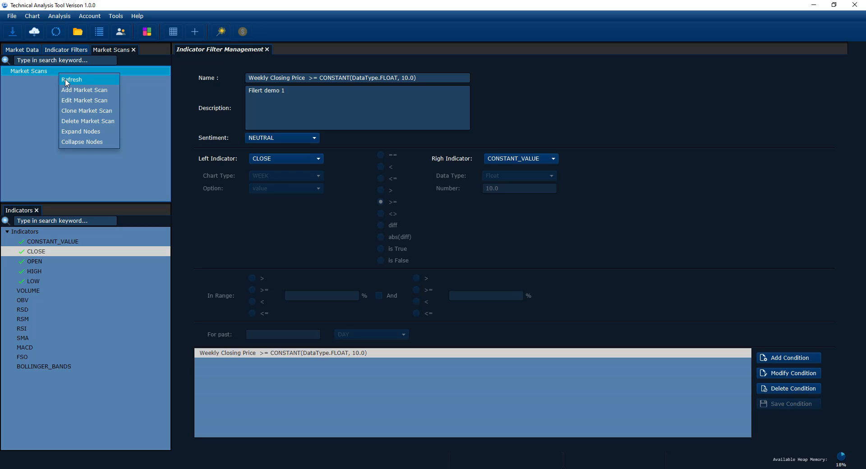
pyautogui.click(71, 90)
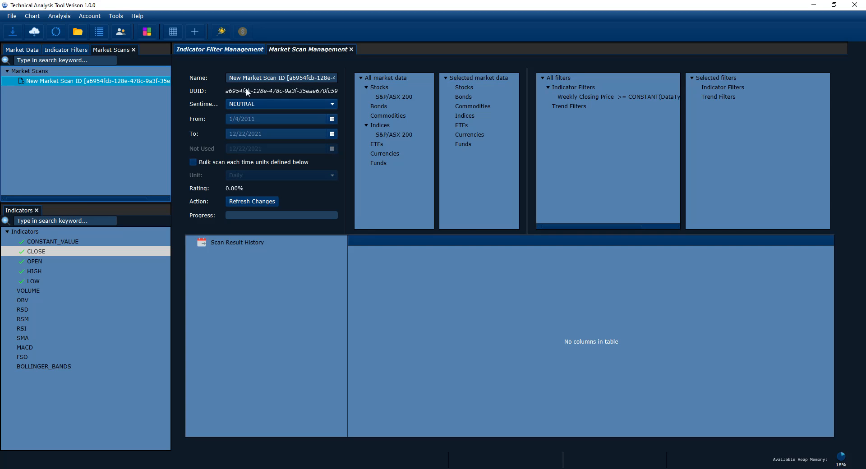
# - Replace the new scan's name with the copied text "Weekly Closing Price >= CONSTANT(DataType.FLOAT, 10.0)"
pyautogui.tripleClick(293, 80)
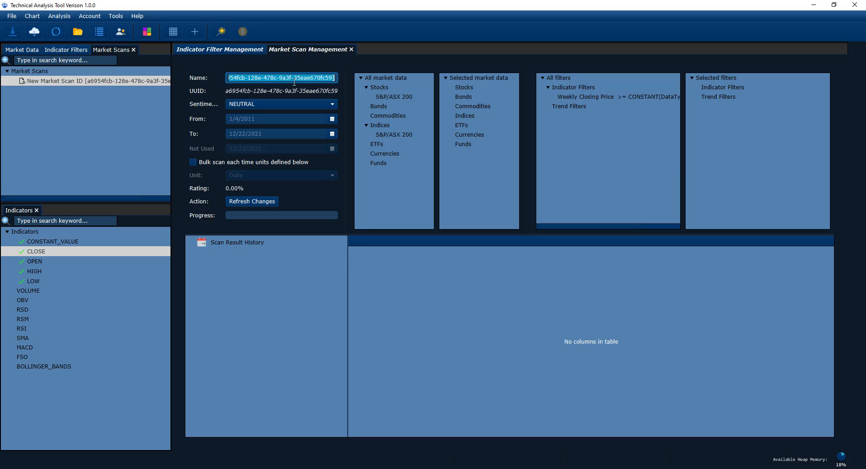
pyautogui.press('BackSpace')
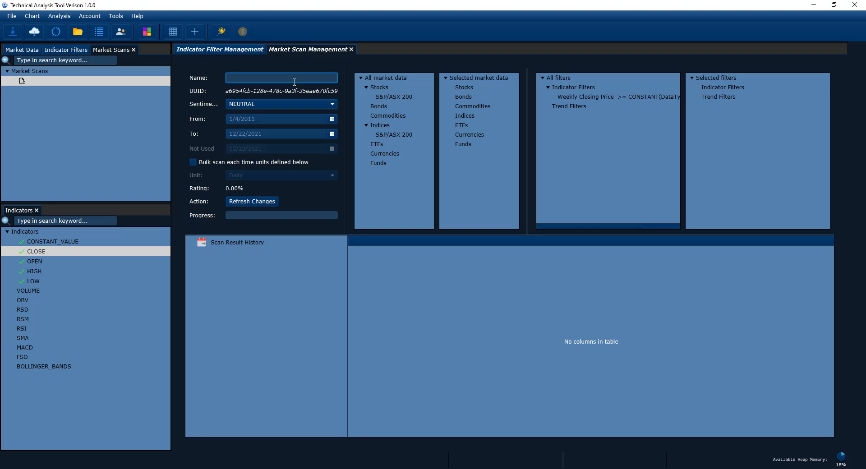
pyautogui.hotkey('ctrl', 'v')
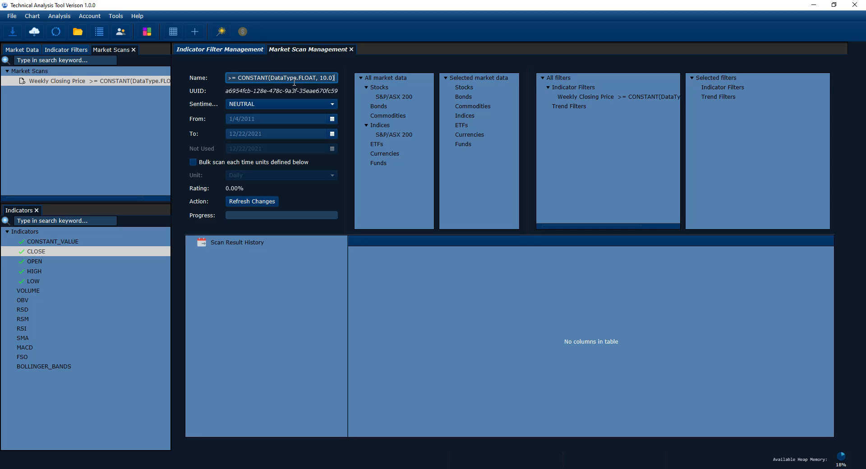
pyautogui.click(145, 100)
# - Add the Weekly Closing Price indicator filter and the S&P/ASX 200 stocks to the scan's selected filters and market data
pyautogui.doubleClick(625, 97)
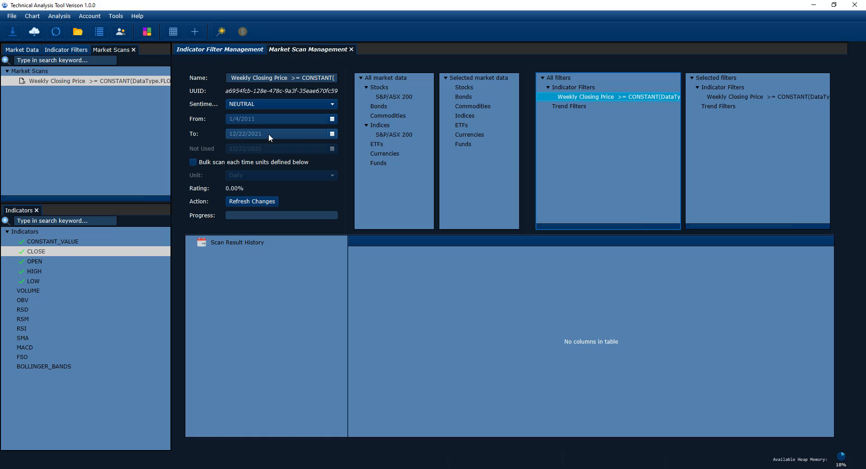
pyautogui.doubleClick(394, 97)
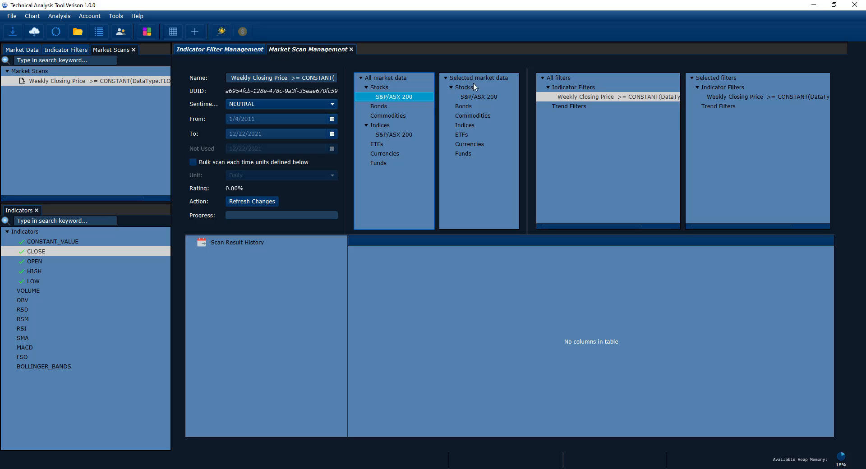
pyautogui.click(473, 98)
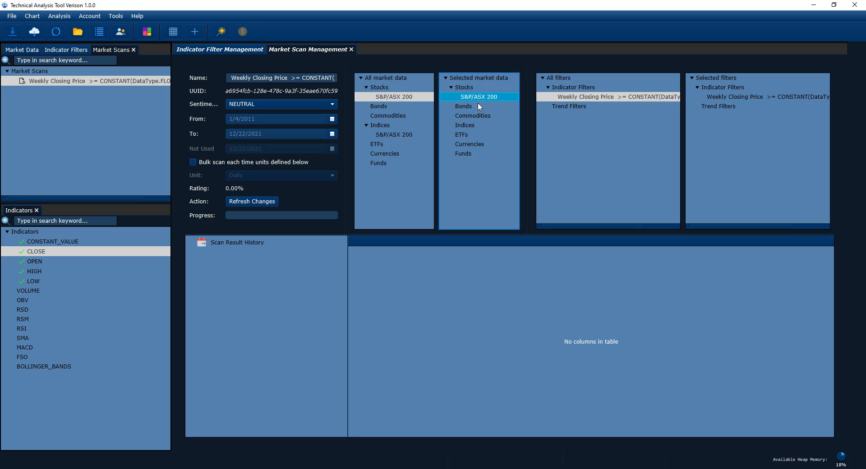
pyautogui.click(580, 101)
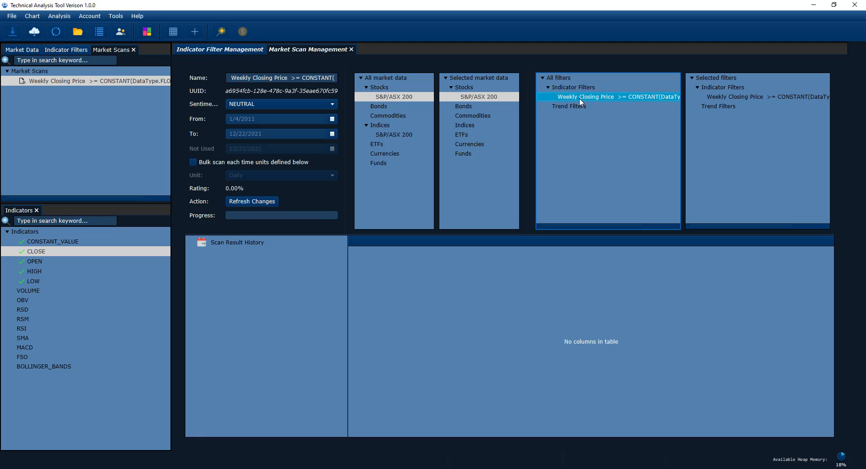
pyautogui.click(731, 98)
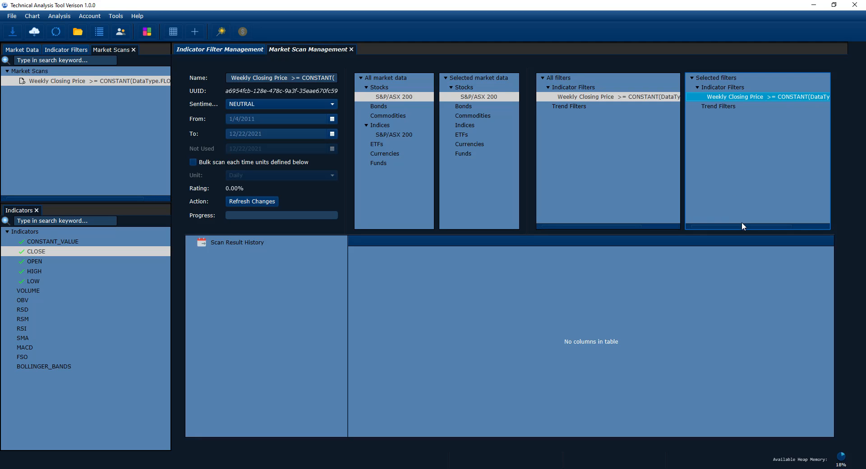
pyautogui.moveTo(741, 224); pyautogui.dragTo(590, 220)
# - Pick 12/22/2021 as the scan's end date
pyautogui.click(332, 134)
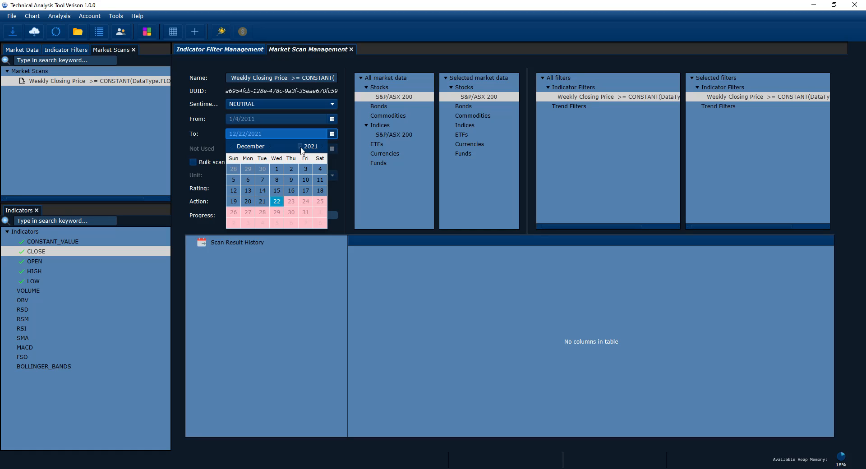
pyautogui.click(278, 202)
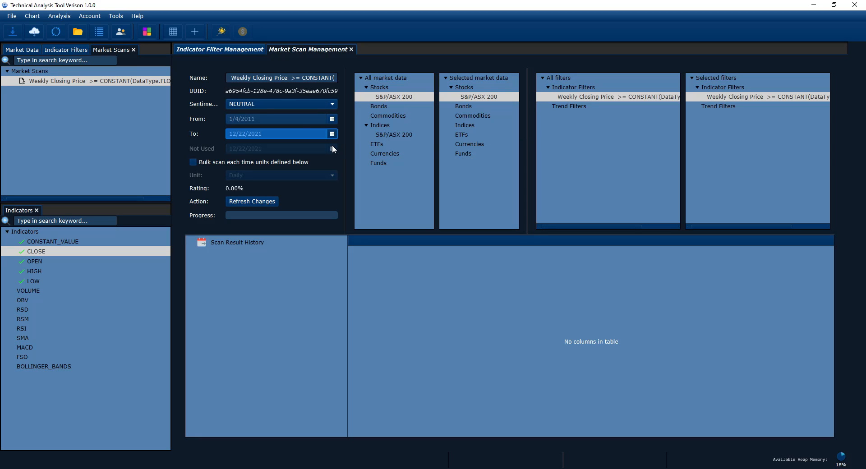
# - Open the Market Scan Control Panel and widen the Market Scan Name and Rating columns so their contents fit
pyautogui.click(64, 18)
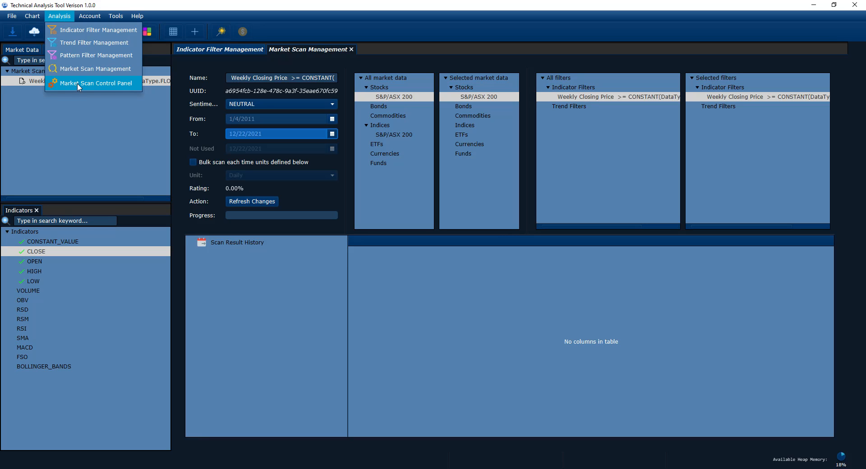
pyautogui.click(79, 85)
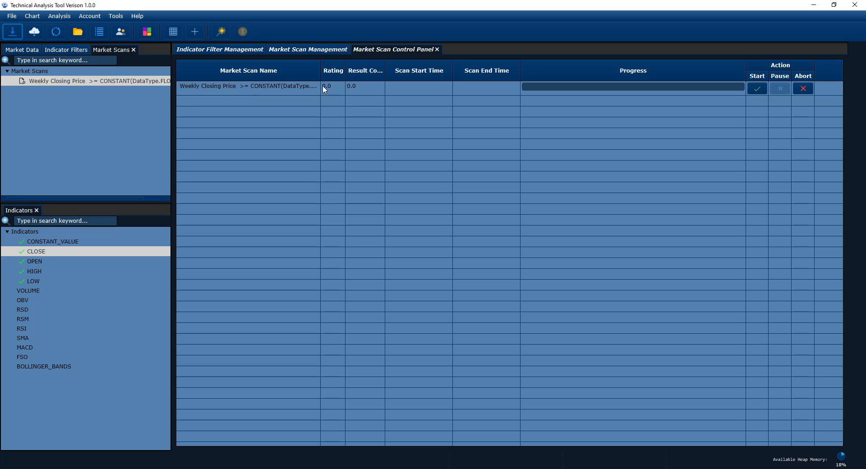
pyautogui.click(319, 65)
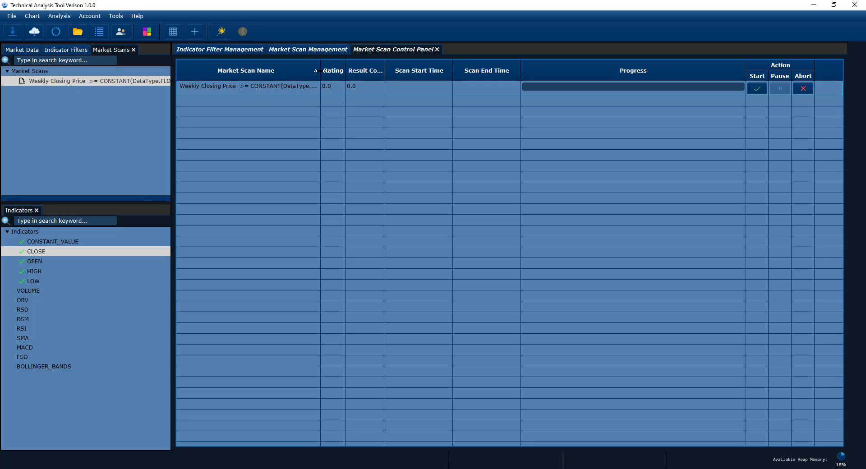
pyautogui.moveTo(320, 70); pyautogui.dragTo(355, 77)
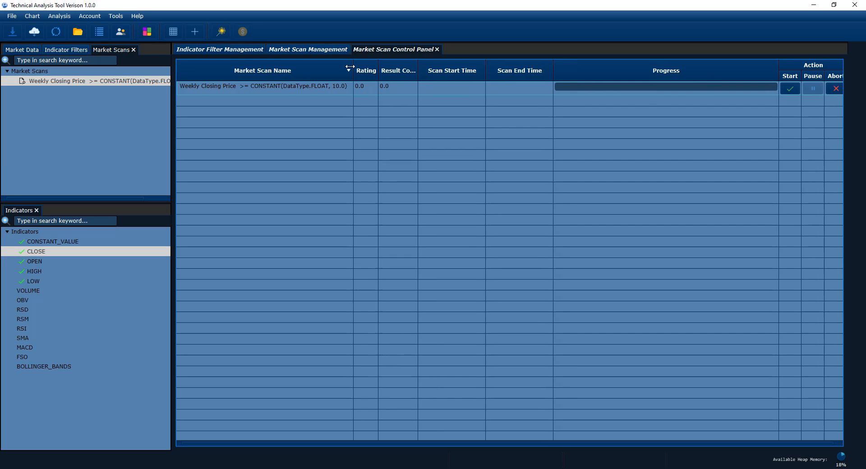
pyautogui.doubleClick(353, 66)
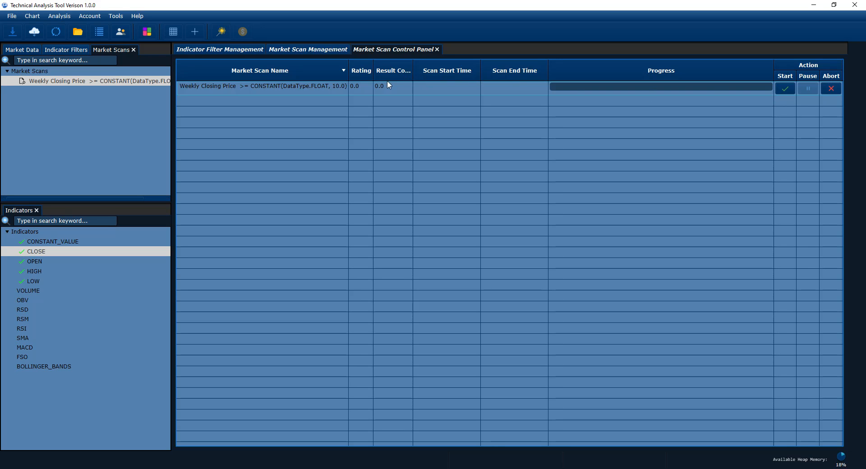
pyautogui.moveTo(377, 72); pyautogui.dragTo(381, 72)
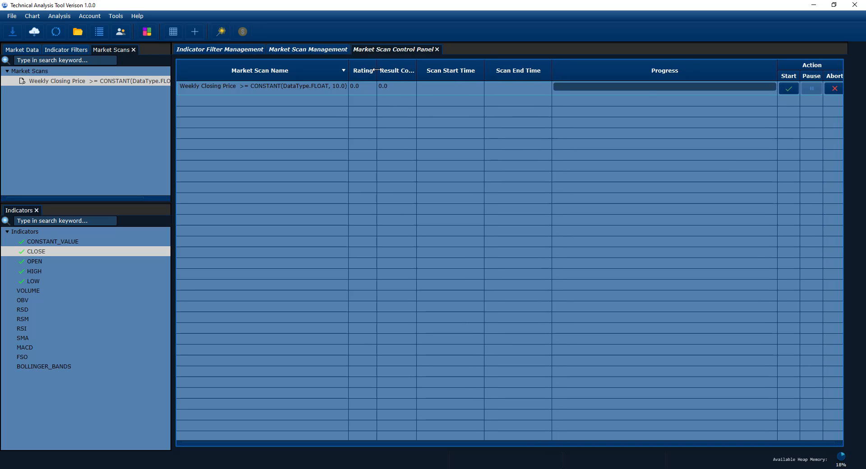
# - Start the Weekly Closing Price market scan and accept its reviewed scan settings
pyautogui.click(787, 88)
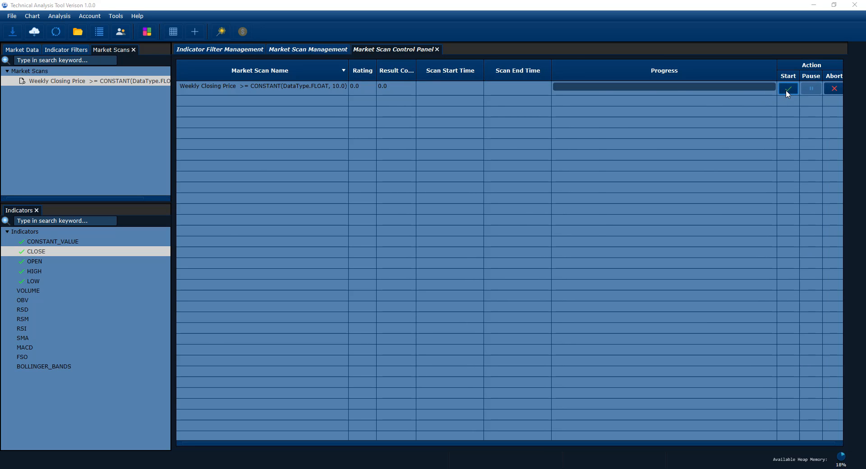
pyautogui.moveTo(408, 133); pyautogui.dragTo(399, 148)
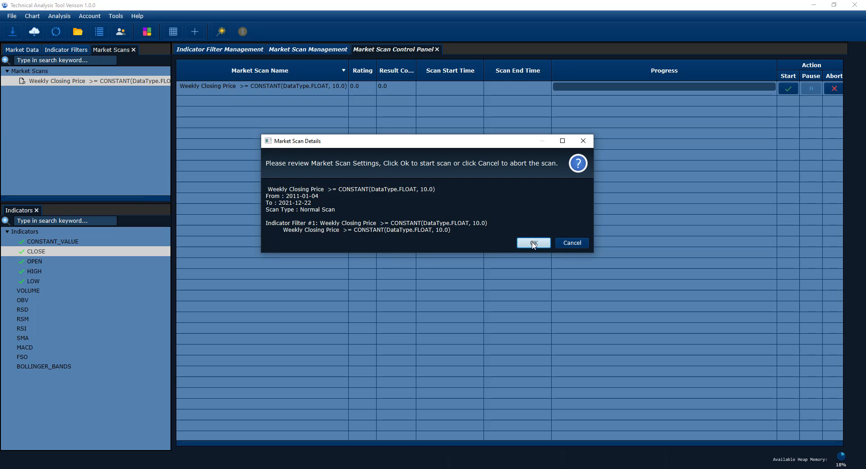
pyautogui.click(533, 243)
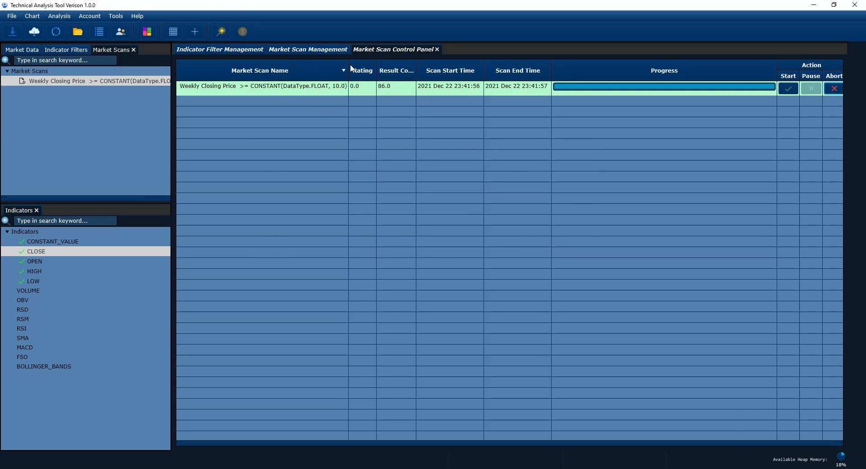
# - Refresh the result tree in Market Scan Management and open the Stocks-S&P/ASX 200 result for 2021 Dec 22
pyautogui.click(294, 49)
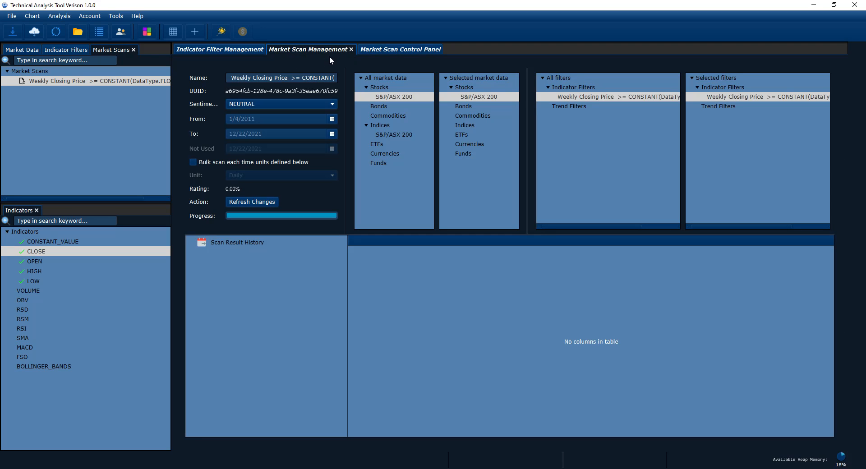
pyautogui.rightClick(239, 243)
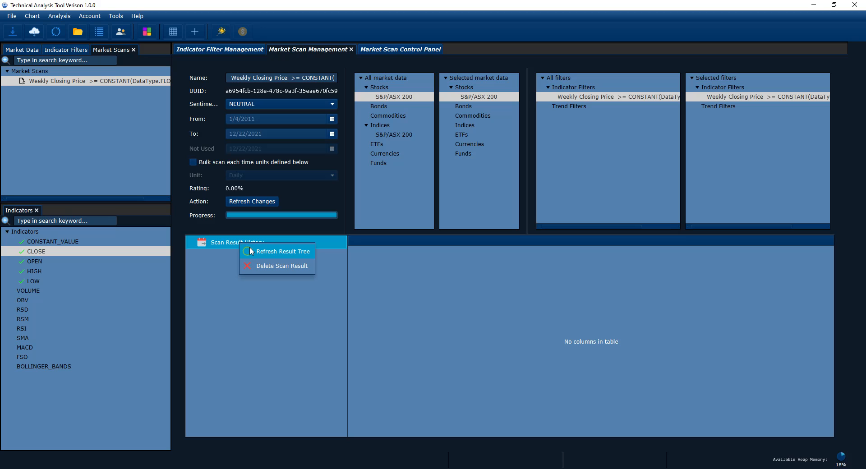
pyautogui.click(261, 251)
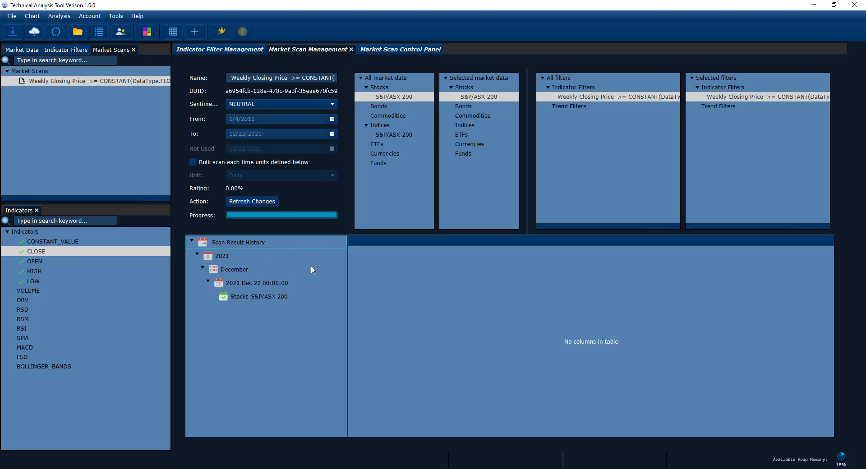
pyautogui.click(260, 297)
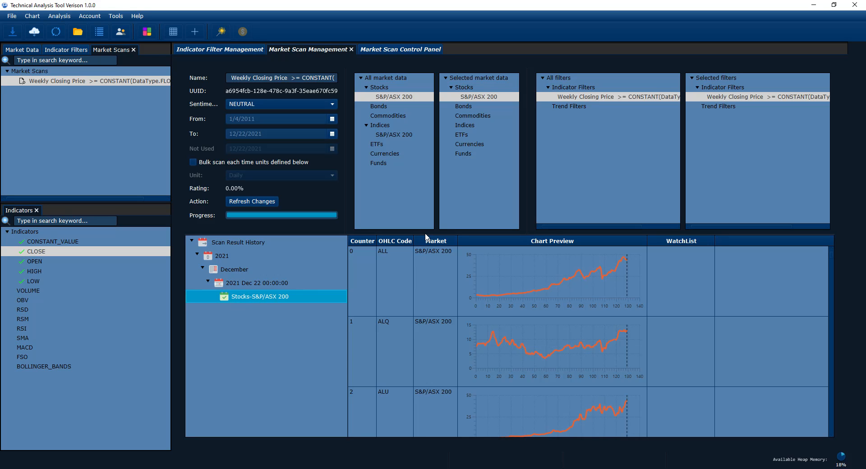
# - Enlarge the scan result table and look through its chart previews from the first stock to the last
pyautogui.moveTo(423, 233); pyautogui.dragTo(424, 162)
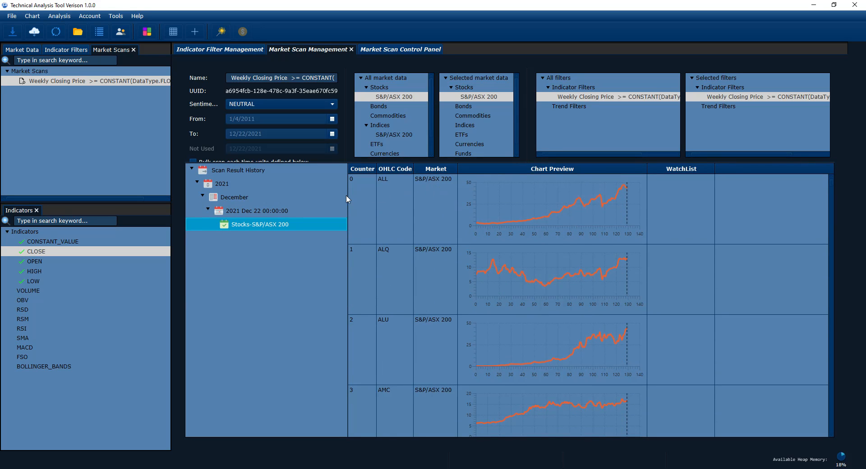
pyautogui.moveTo(347, 195); pyautogui.dragTo(328, 195)
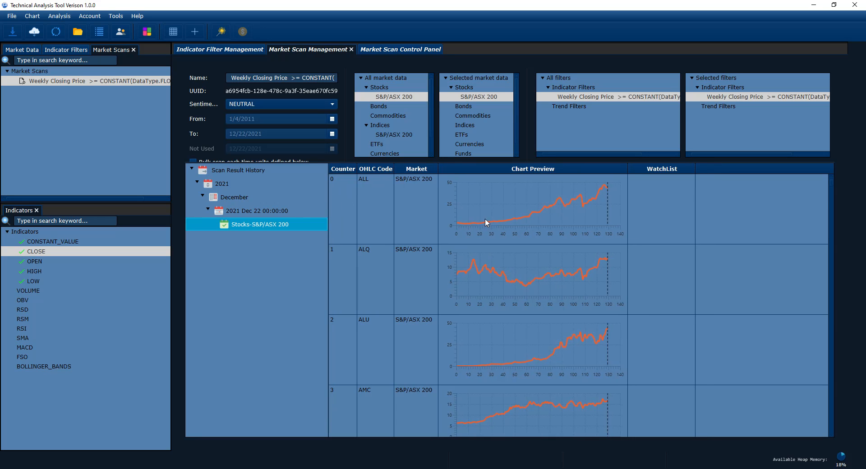
pyautogui.scroll(-10, 570, 242)
pyautogui.scroll(-11, 814, 315)
pyautogui.moveTo(833, 345); pyautogui.dragTo(835, 431)
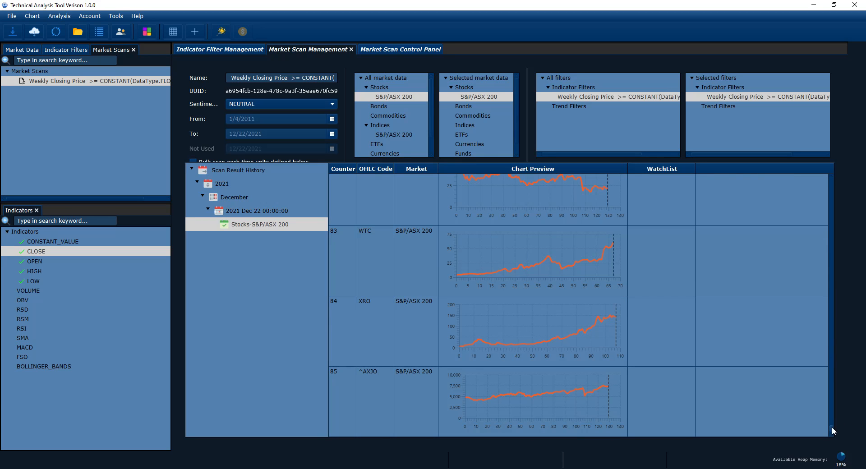
pyautogui.click(431, 406)
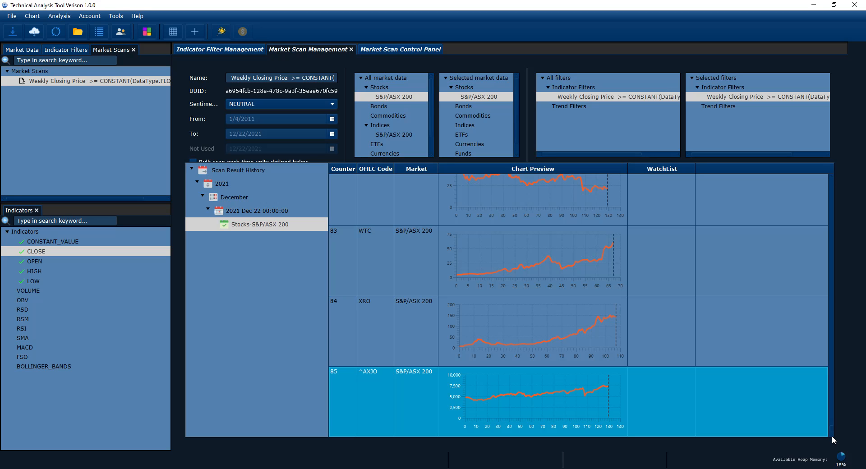
pyautogui.moveTo(832, 436); pyautogui.dragTo(816, 173)
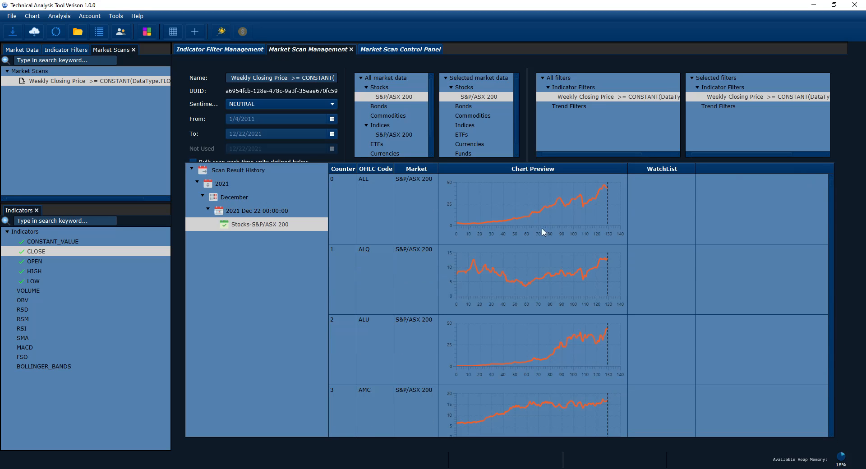
# - Open the chart of the ALL stock from the scan results and display it as candlesticks
pyautogui.doubleClick(516, 212)
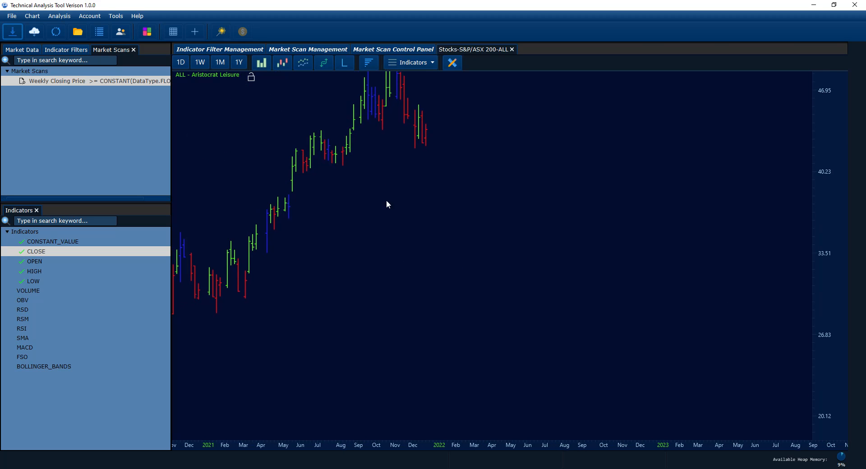
pyautogui.click(282, 62)
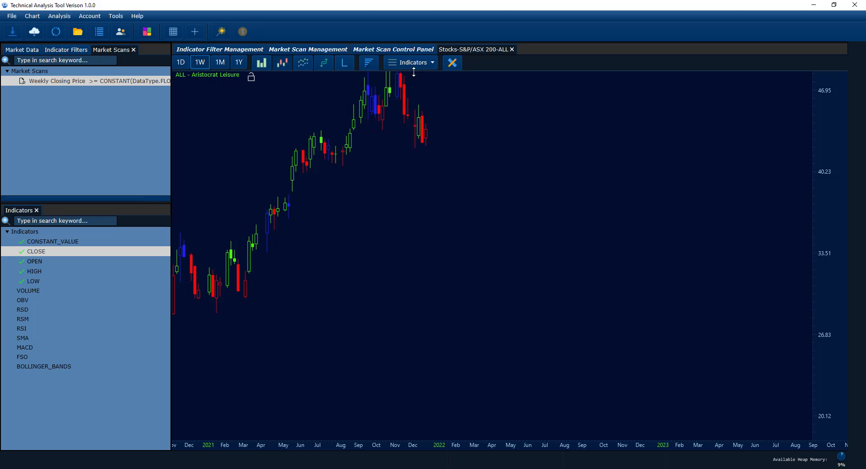
# - Turn the chart crosshair and its OHLC detail on and off again
pyautogui.click(191, 29)
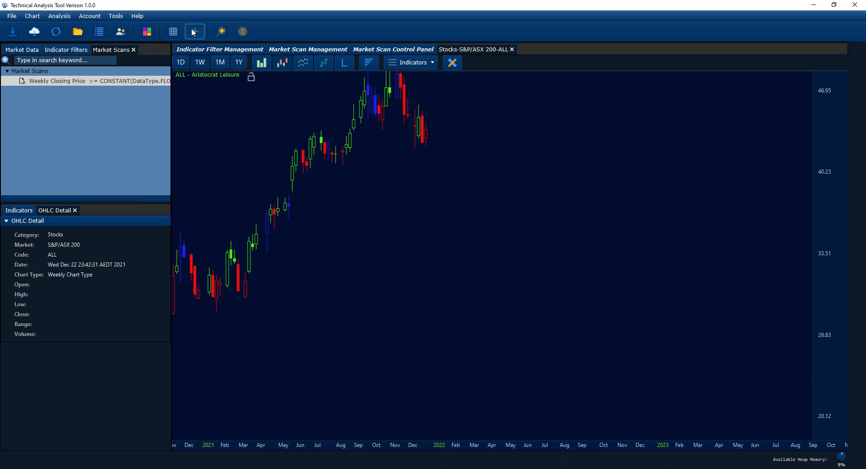
pyautogui.click(193, 34)
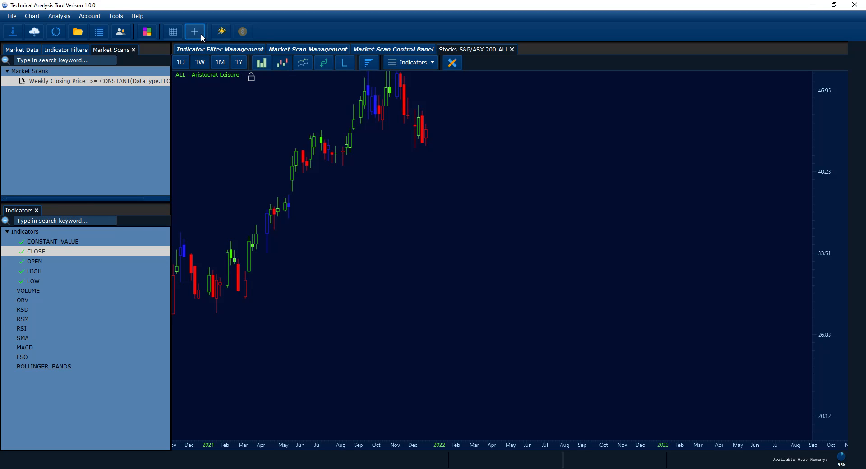
# - Turn on the crosshair, inspect the latest weekly bar of the ALL chart and close the chart
pyautogui.click(201, 34)
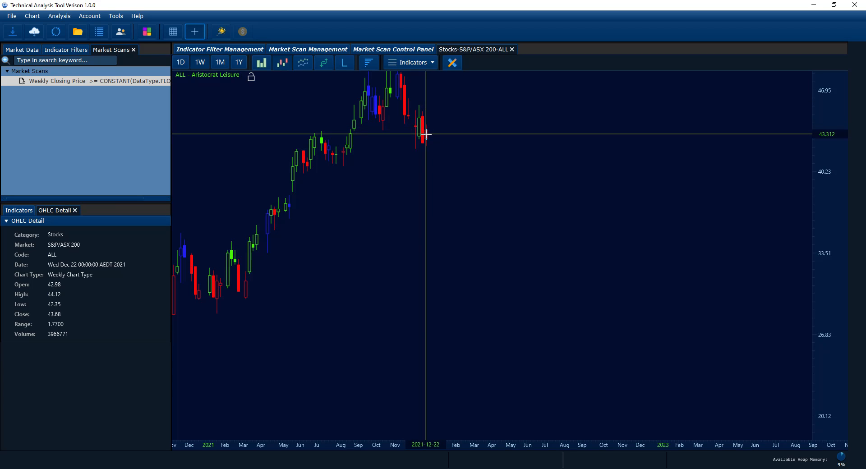
pyautogui.scroll(2, 426, 134)
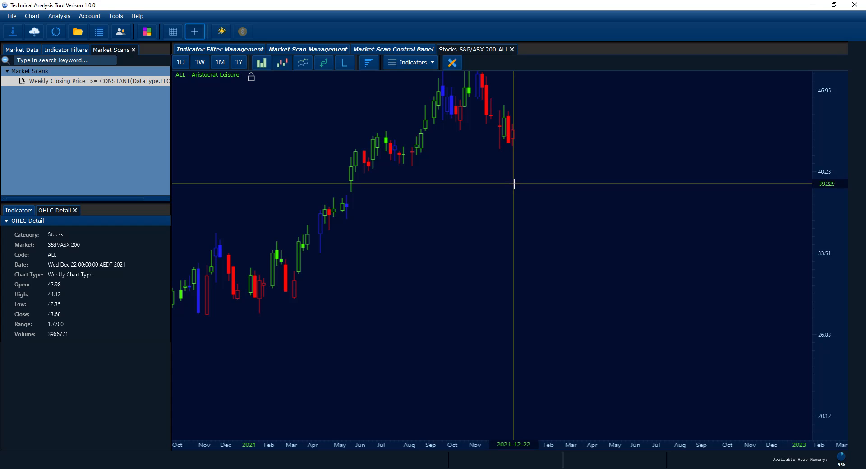
pyautogui.click(512, 49)
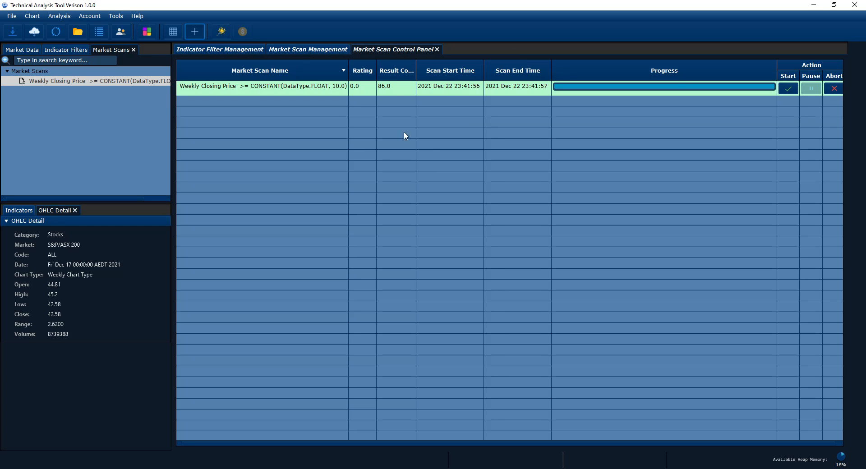
# - Return to Market Scan Management and look through the chart previews of the Stocks-S&P/ASX 200 result down to JBH
pyautogui.click(293, 53)
pyautogui.scroll(-6, 463, 272)
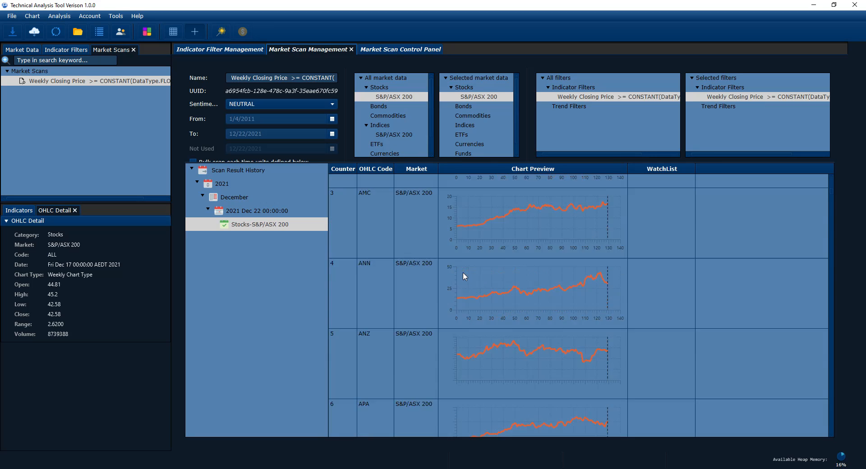
pyautogui.scroll(-2, 494, 254)
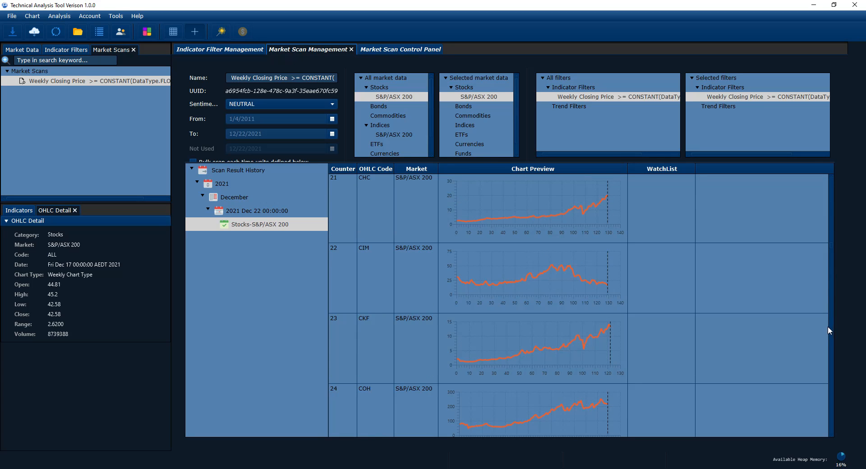
pyautogui.moveTo(832, 248); pyautogui.dragTo(828, 288)
pyautogui.scroll(-3, 597, 316)
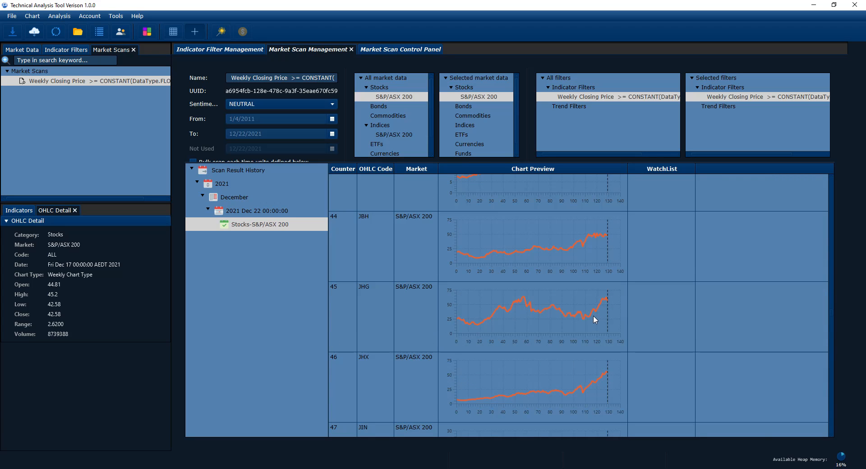
# - Open the chart of the JBH stock from the scan results and display it as candlesticks
pyautogui.click(550, 255)
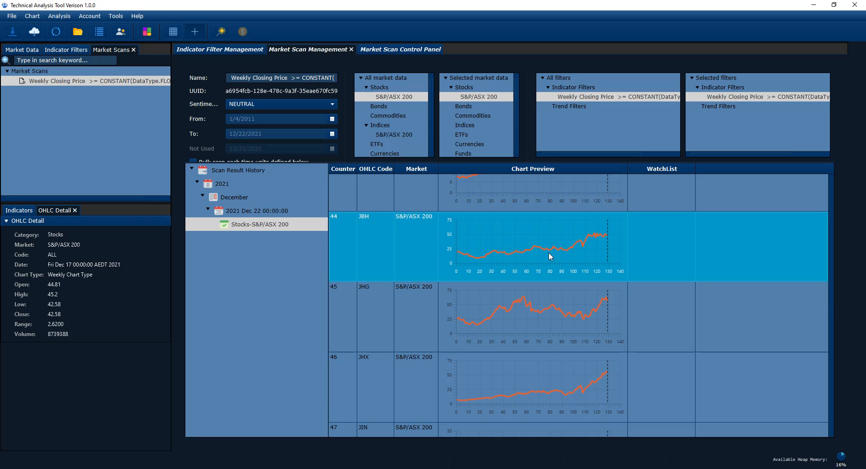
pyautogui.doubleClick(550, 254)
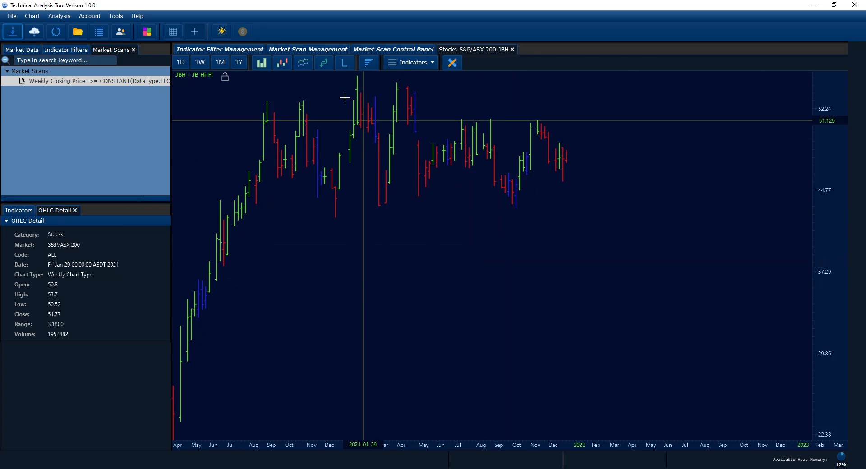
pyautogui.click(282, 63)
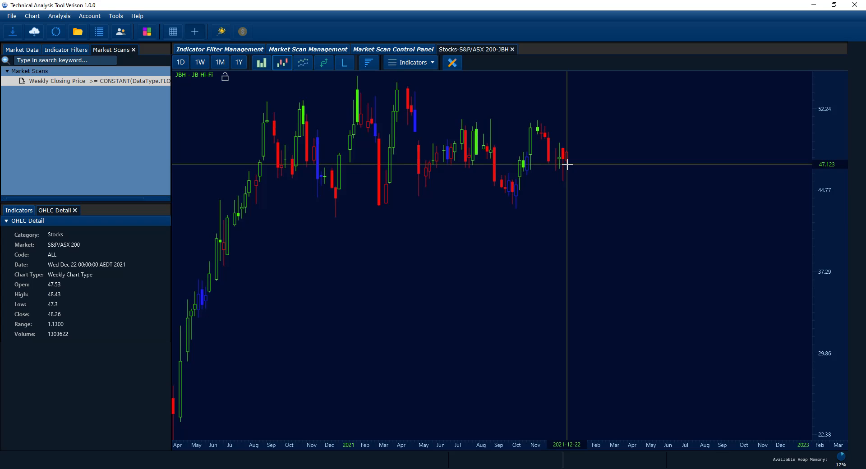
# - Close the JBH chart and the Market Scan Management view
pyautogui.click(513, 49)
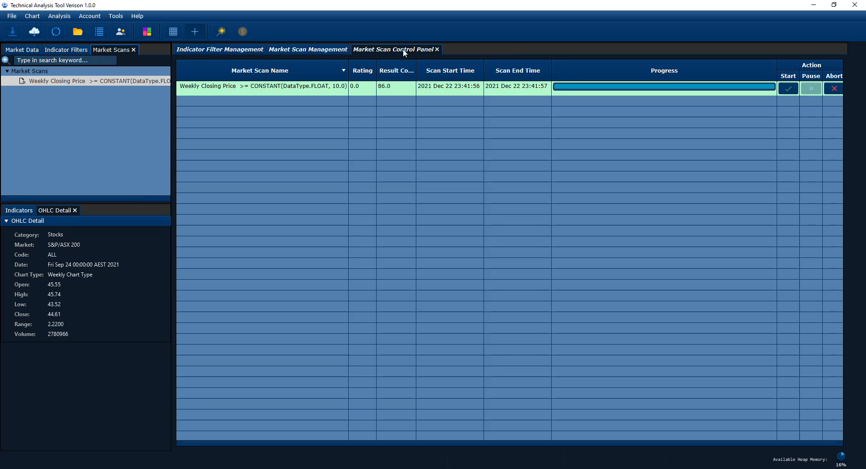
pyautogui.click(311, 49)
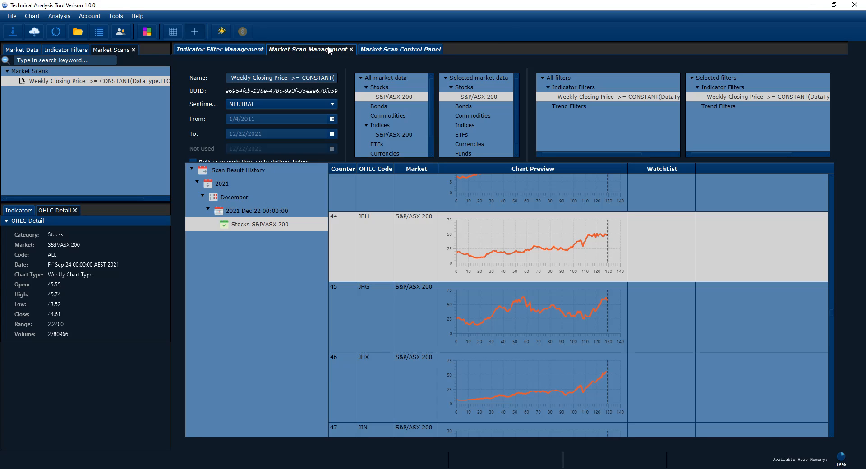
pyautogui.click(351, 49)
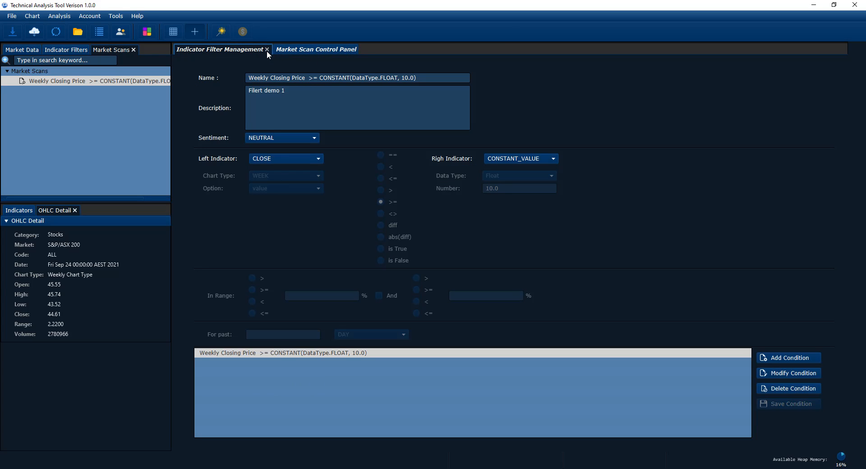
pyautogui.click(291, 50)
pyautogui.click(246, 52)
pyautogui.click(94, 82)
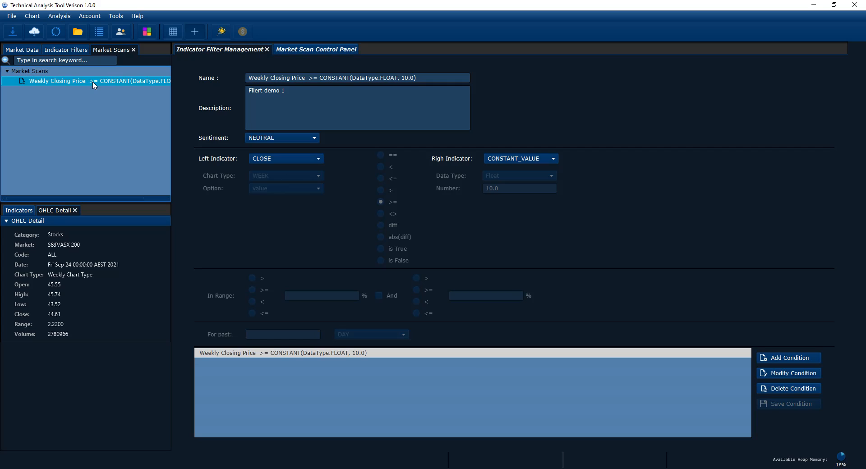
# - Create a new indicator filter in the Indicator Filters list and start a new condition in it
pyautogui.click(56, 48)
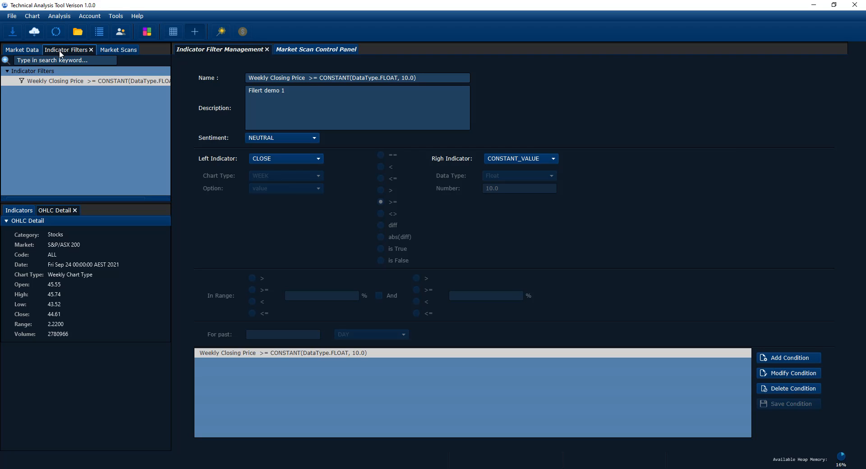
pyautogui.click(57, 85)
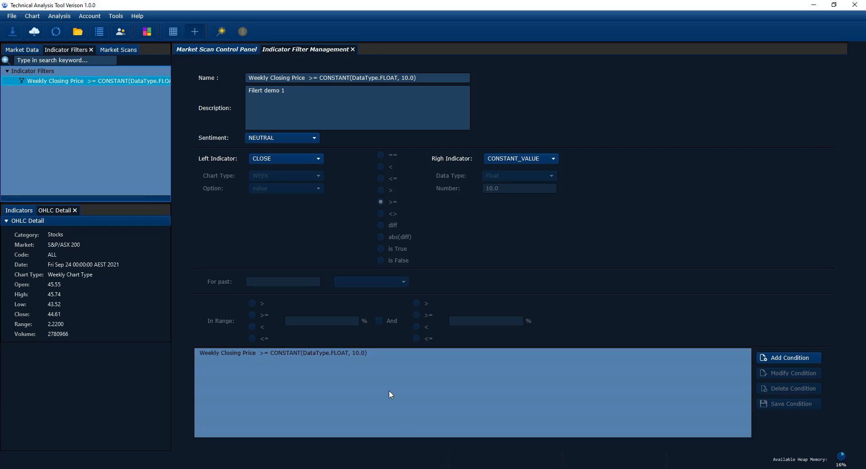
pyautogui.rightClick(57, 85)
pyautogui.click(63, 96)
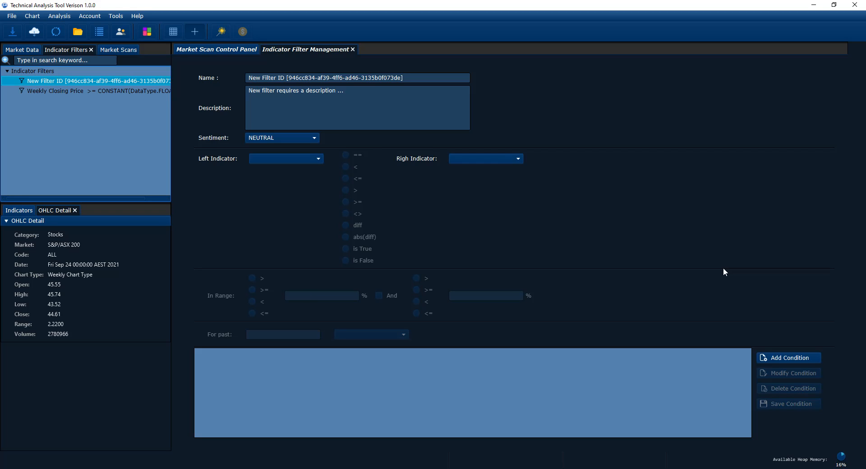
pyautogui.click(800, 358)
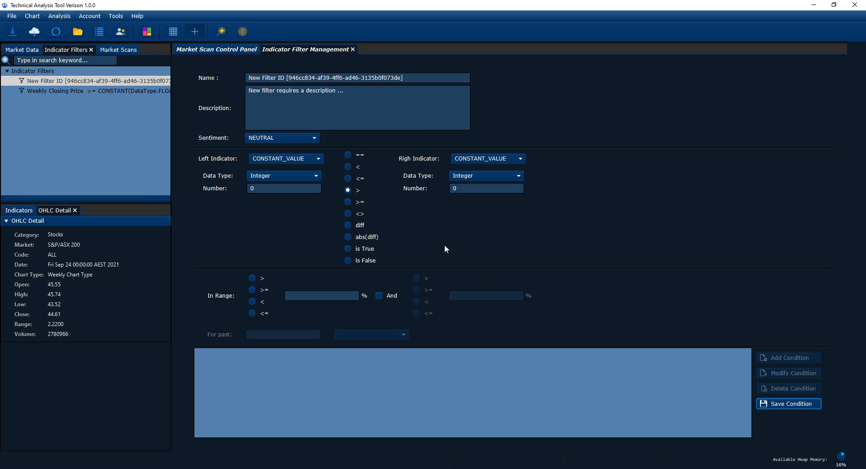
# - Set the condition's left indicator to CLOSE with chart type WEEK and option previousValue
pyautogui.click(277, 159)
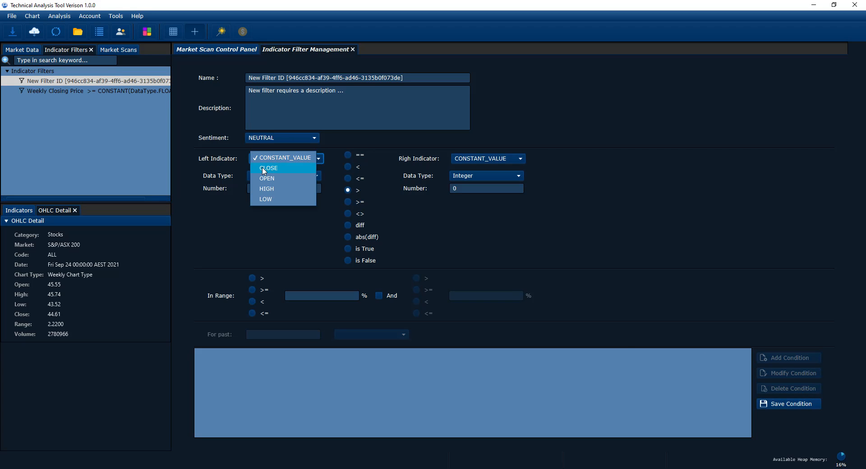
pyautogui.click(265, 169)
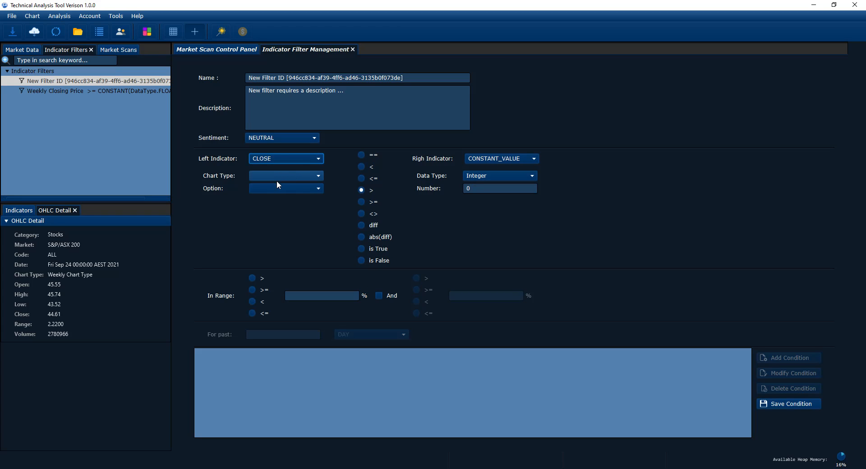
pyautogui.click(277, 180)
pyautogui.click(269, 199)
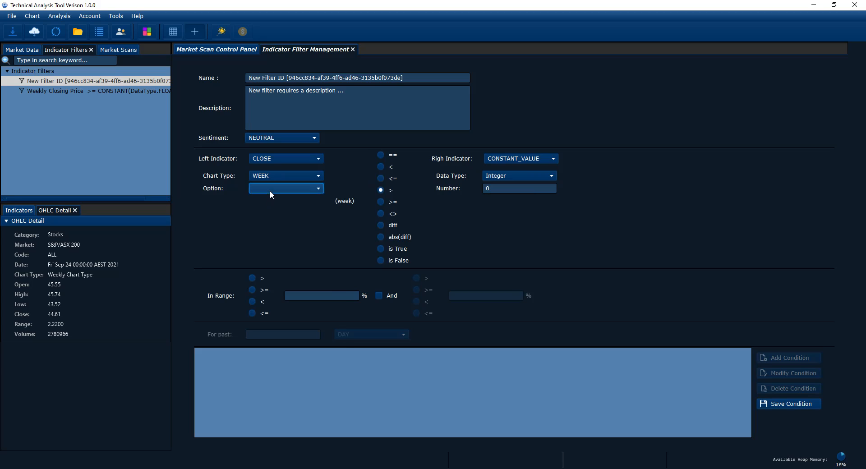
pyautogui.click(270, 190)
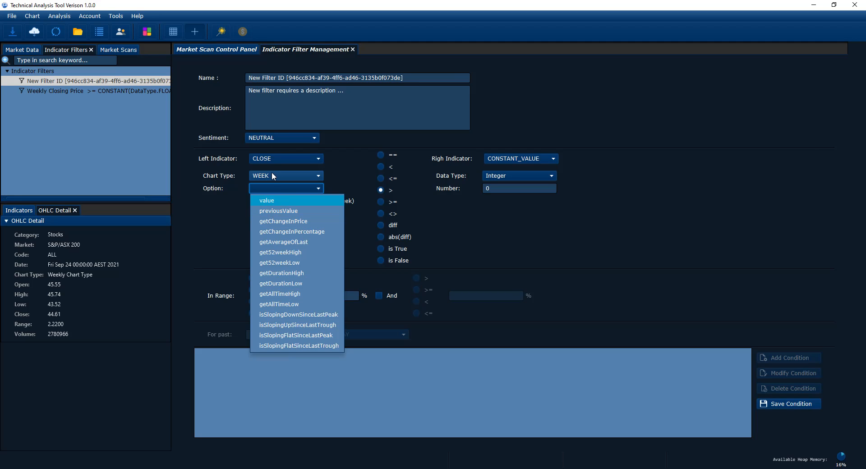
pyautogui.click(274, 211)
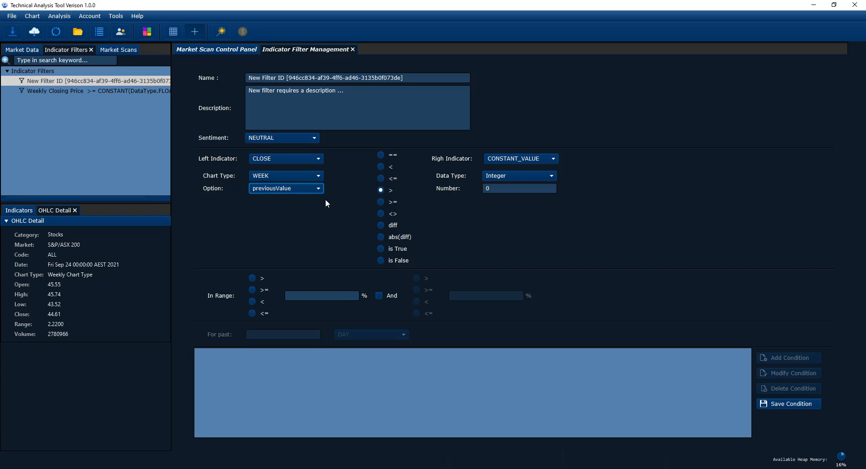
pyautogui.click(286, 193)
pyautogui.click(287, 191)
# - Set the condition's right indicator to CLOSE with chart type WEEK and option value
pyautogui.click(529, 159)
pyautogui.click(511, 168)
pyautogui.click(504, 175)
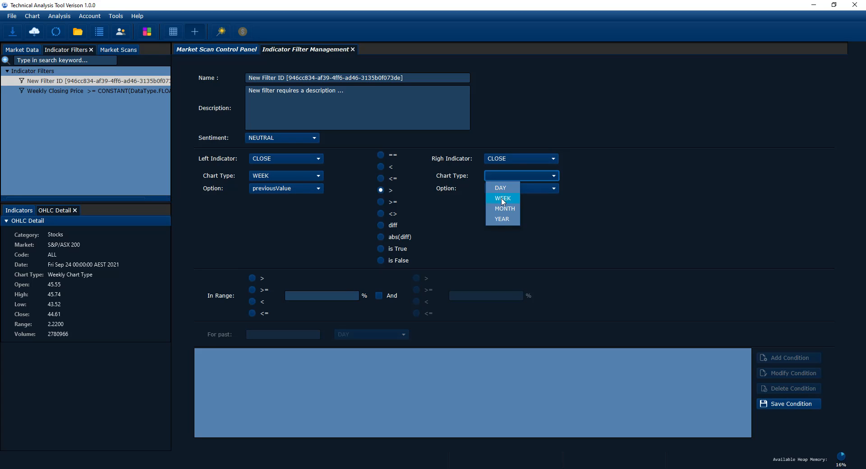
pyautogui.click(503, 199)
pyautogui.click(504, 188)
pyautogui.click(498, 195)
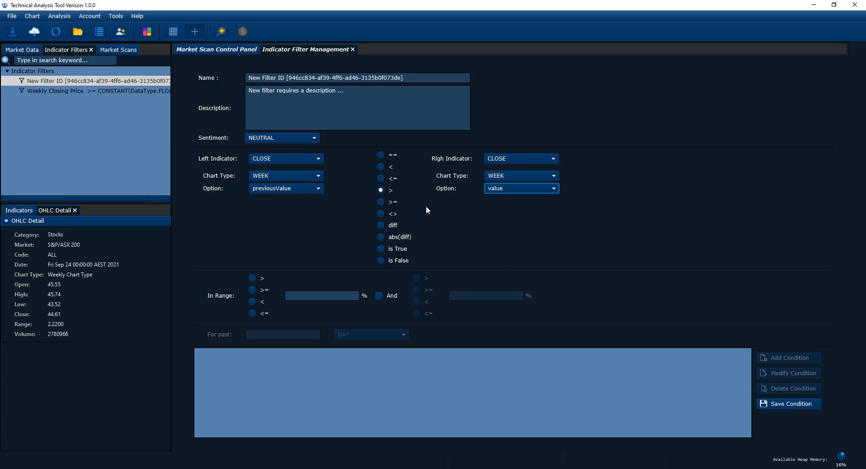
# - Change the right indicator to HIGH, keeping the WEEK chart type, with option value
pyautogui.click(517, 161)
pyautogui.click(500, 180)
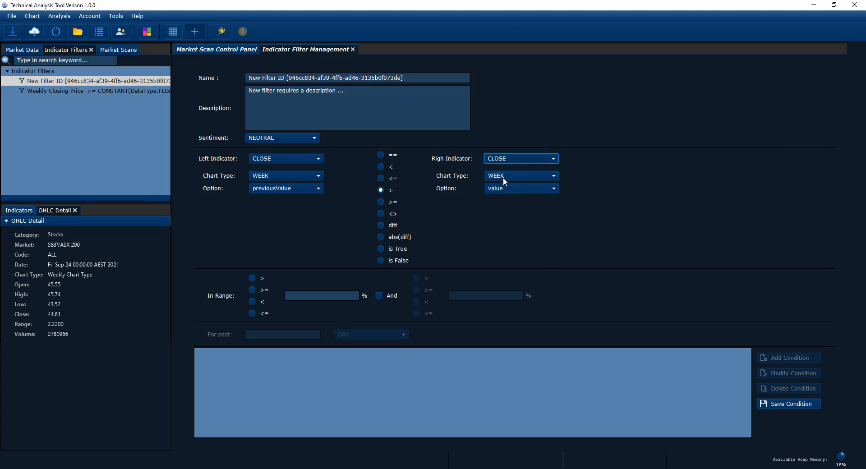
pyautogui.click(500, 189)
pyautogui.click(487, 198)
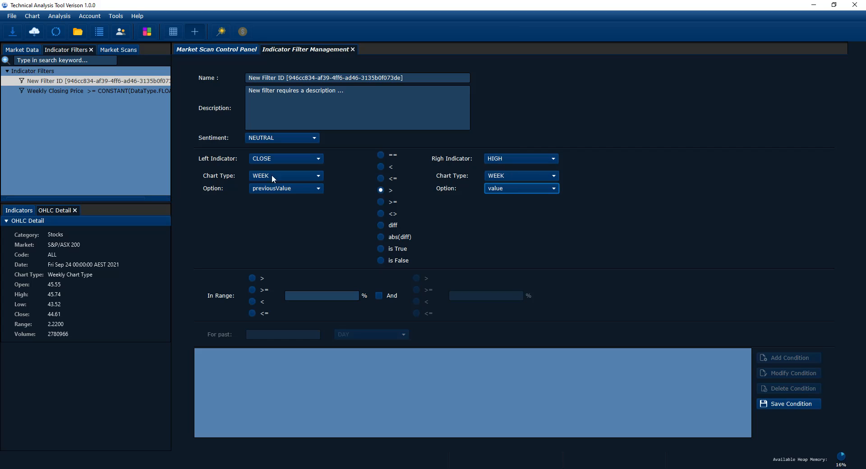
pyautogui.click(513, 161)
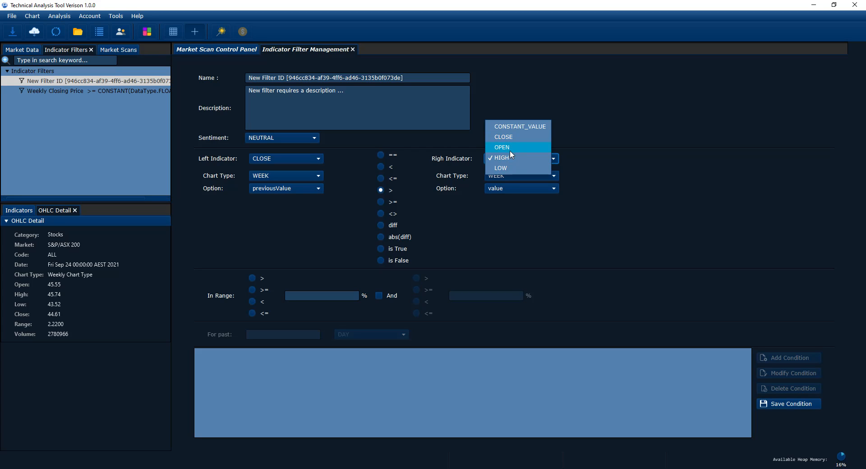
pyautogui.click(562, 215)
# - Set the left indicator's option to value and try the diff comparison for the condition
pyautogui.click(287, 176)
pyautogui.click(266, 175)
pyautogui.click(272, 188)
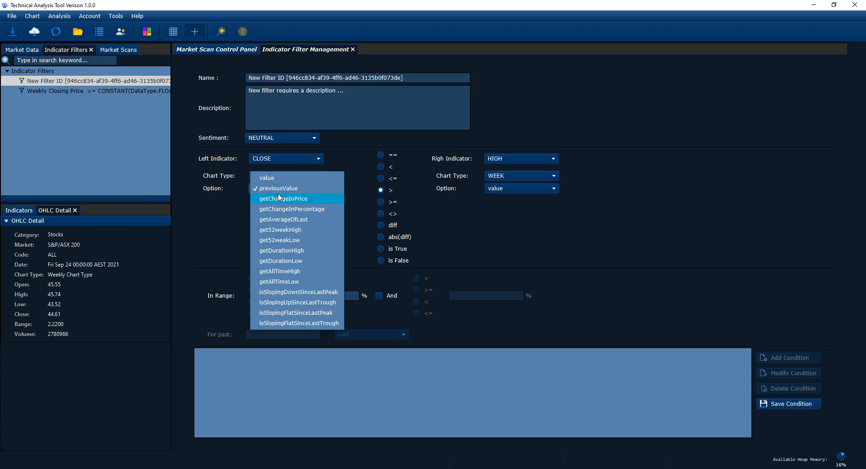
pyautogui.click(272, 179)
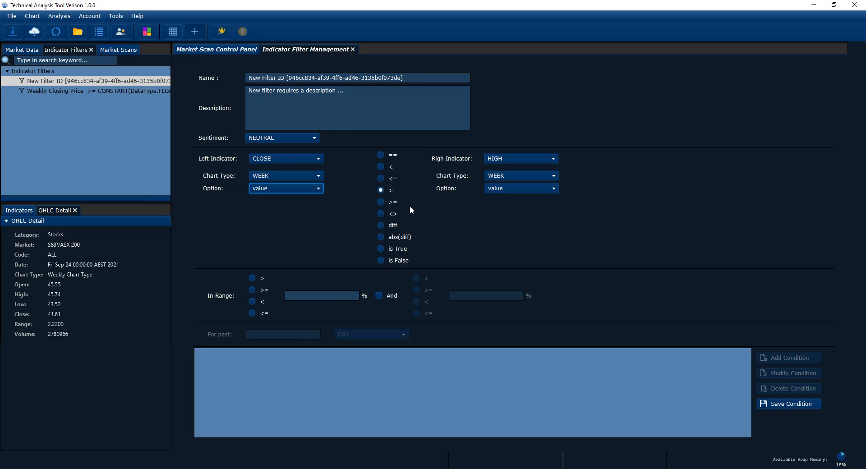
pyautogui.click(381, 237)
pyautogui.click(386, 226)
# - Set the right indicator to CLOSE with option previousValue
pyautogui.click(503, 159)
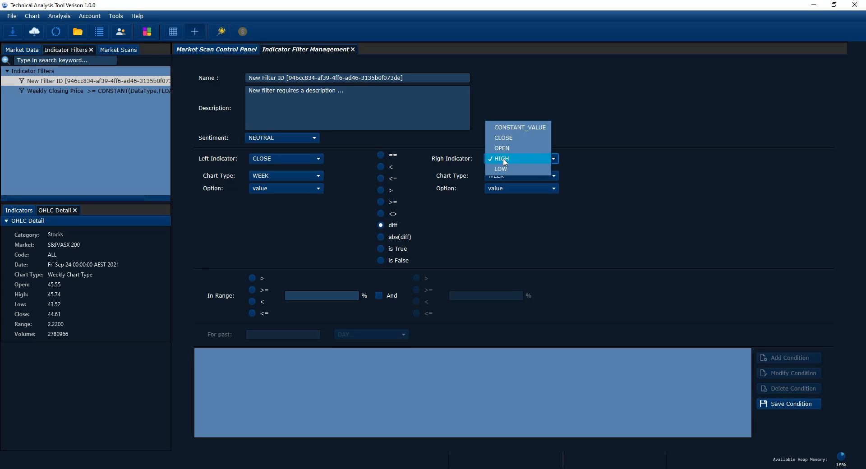
pyautogui.click(506, 139)
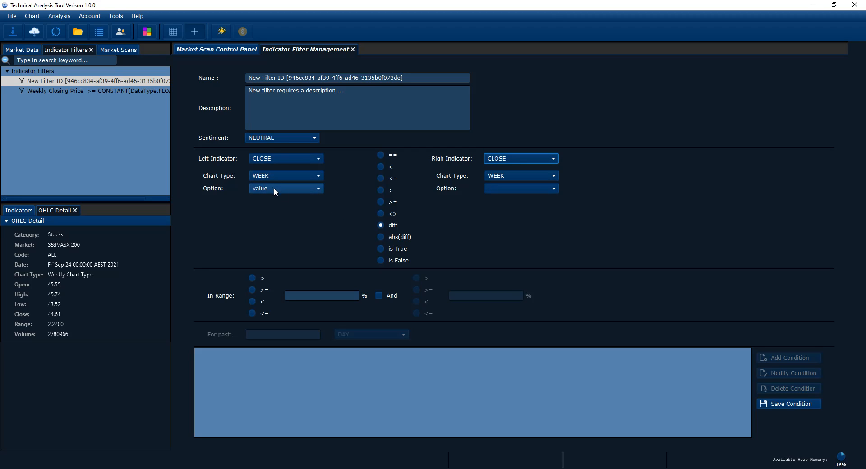
pyautogui.click(502, 188)
pyautogui.click(502, 210)
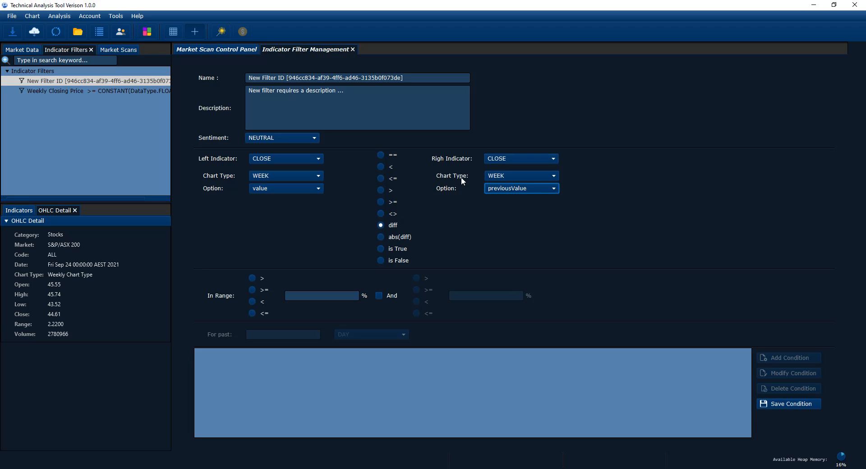
# - Set the comparison to >, save the condition and select it in the condition list
pyautogui.click(381, 190)
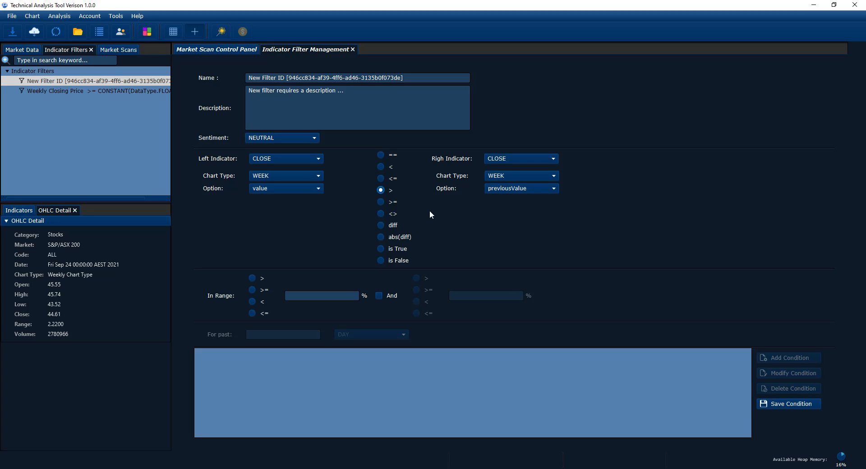
pyautogui.click(795, 403)
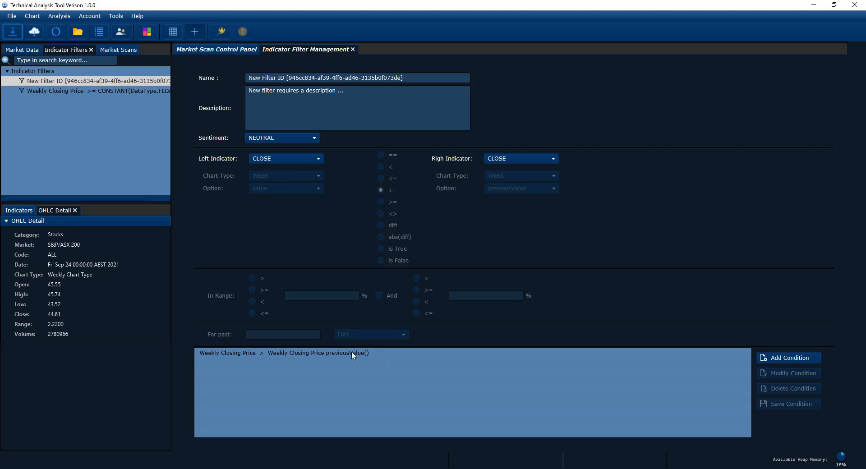
pyautogui.click(339, 354)
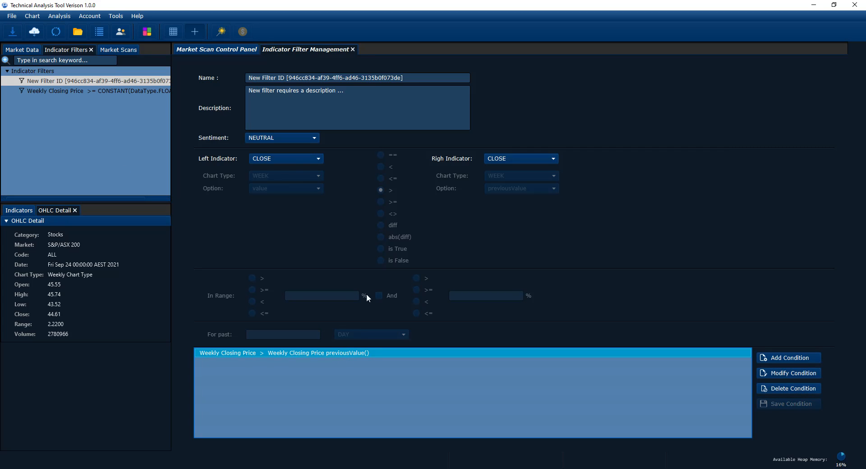
# - Copy the condition text and use "Weekly Closing Price > Weekly Closing Price previousValue()" as the filter's name and description
pyautogui.rightClick(366, 352)
pyautogui.click(377, 355)
pyautogui.click(412, 83)
pyautogui.hotkey('ctrl', 'a')
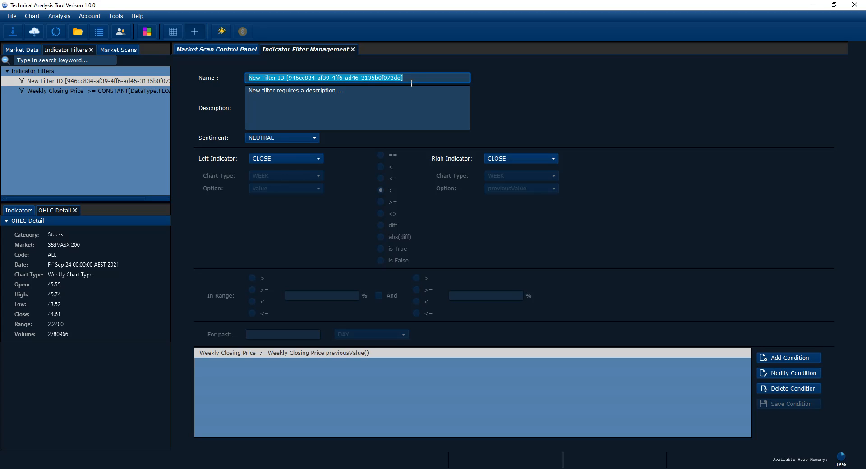
pyautogui.write('Weekly Closing Price  >  Weekly Closing Price previousValue()')
pyautogui.press('Tab')
pyautogui.hotkey('ctrl', 'a')
pyautogui.write('Weekly Closing Price > Weekly Closing Price previousValue()')
pyautogui.click(604, 111)
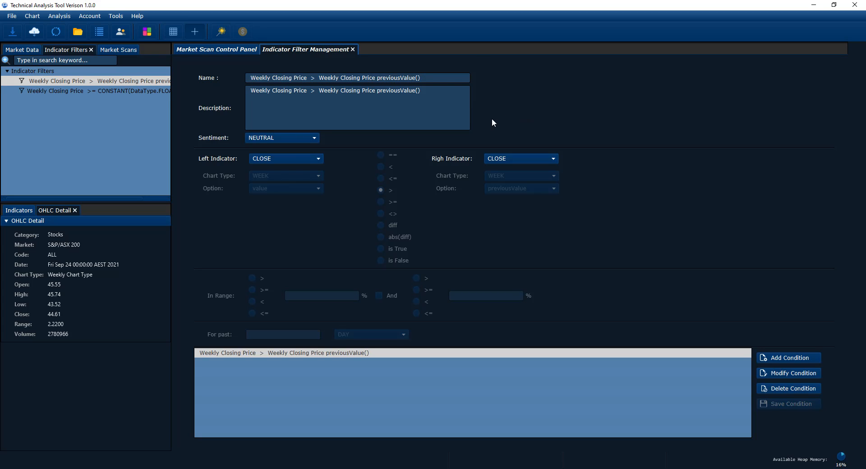
# - Add a new market scan and name it "Weekly Closing Price > Weekly Closing Price previousValue()"
pyautogui.click(83, 105)
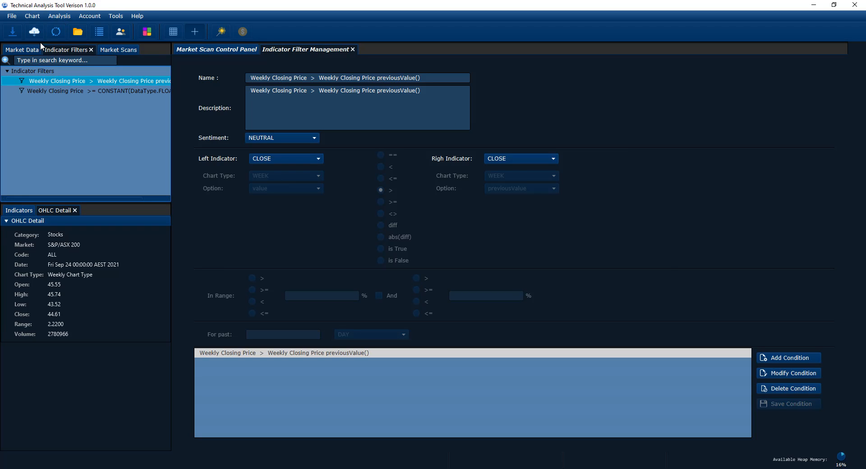
pyautogui.click(29, 48)
pyautogui.click(104, 50)
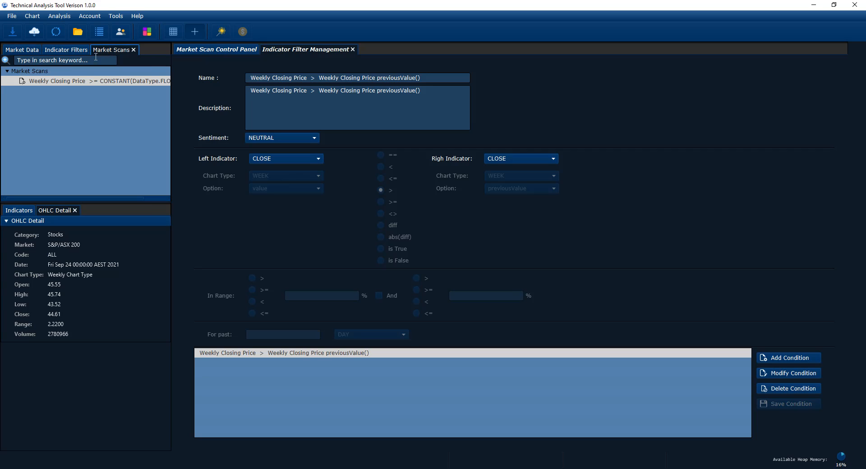
pyautogui.rightClick(27, 82)
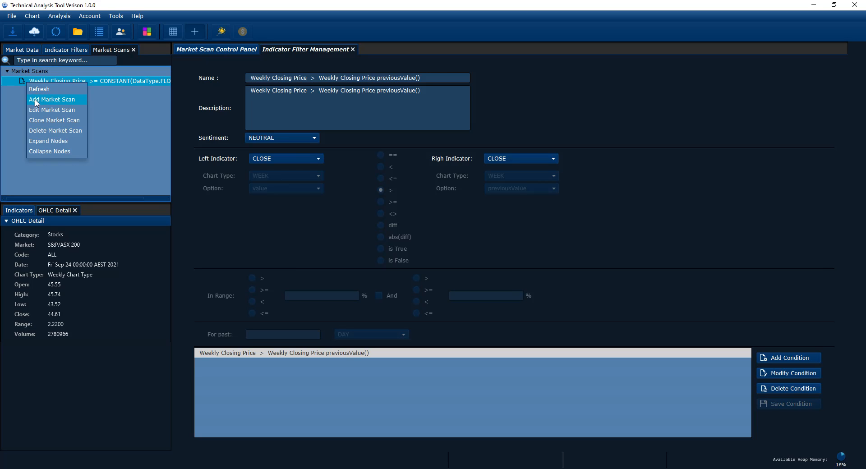
pyautogui.click(36, 101)
pyautogui.doubleClick(262, 77)
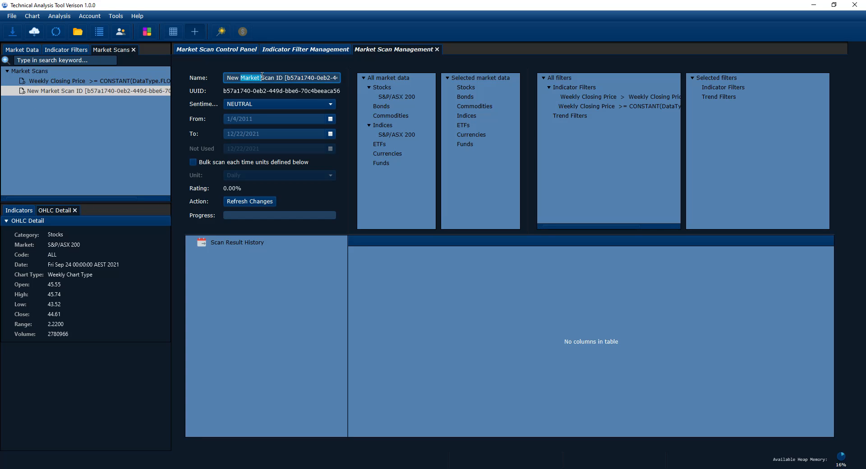
pyautogui.hotkey('ctrl', 'a')
pyautogui.press('BackSpace')
pyautogui.write('Weekly Closing Price > Weekly Closing Price previousValue()')
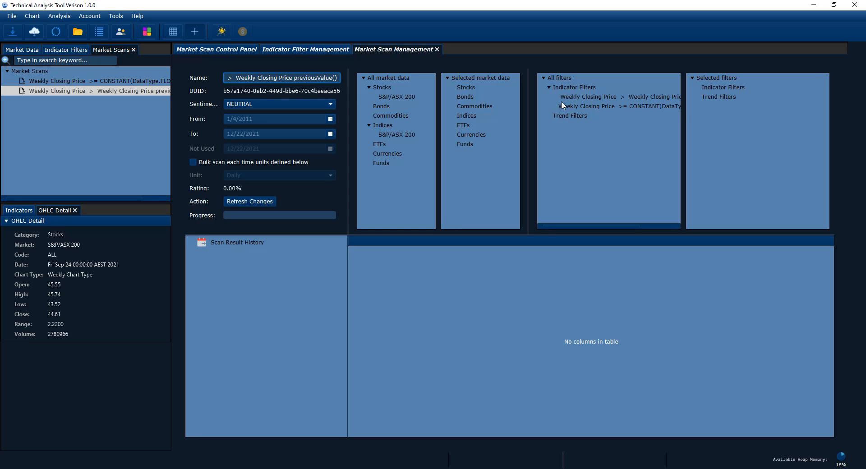
# - Add the S&P/ASX 200 stocks and the Weekly Closing Price > previousValue() indicator filter to the scan's selections
pyautogui.moveTo(389, 97); pyautogui.dragTo(477, 86)
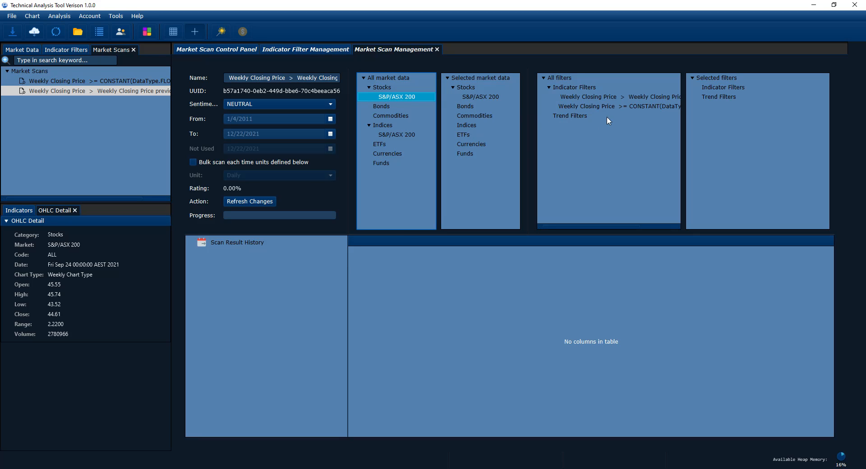
pyautogui.moveTo(613, 226); pyautogui.dragTo(614, 121)
pyautogui.click(610, 99)
pyautogui.moveTo(589, 224); pyautogui.dragTo(637, 227)
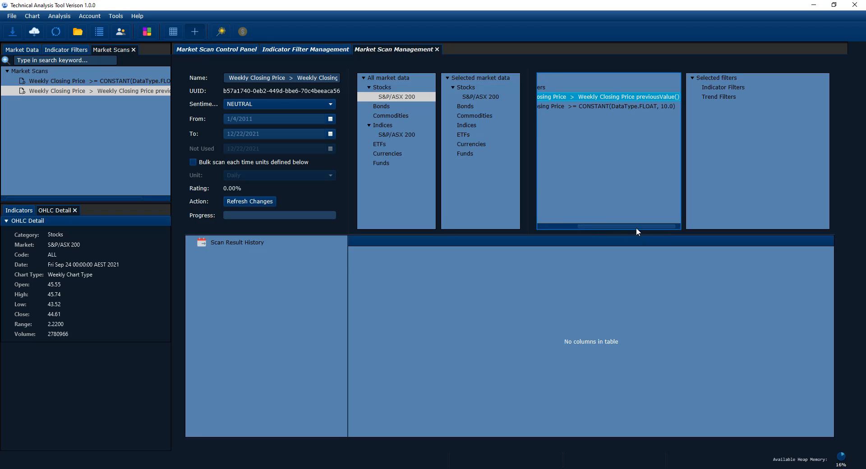
pyautogui.doubleClick(616, 97)
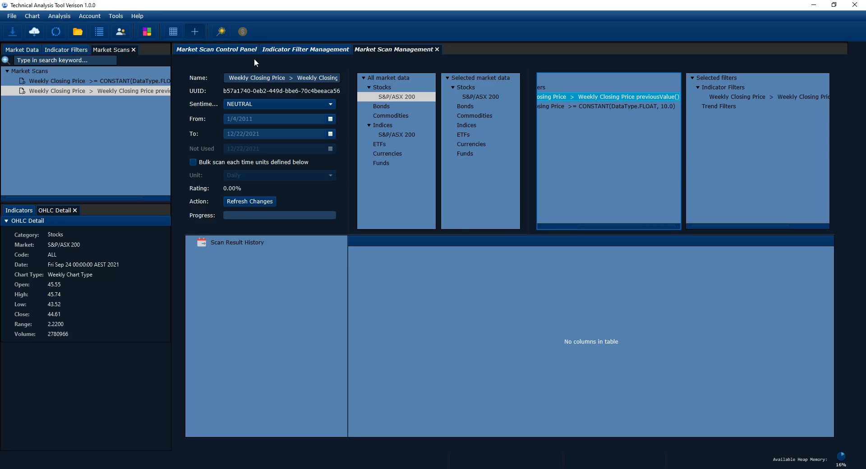
# - Widen the scan name column in the Market Scan Control Panel and start the Weekly Closing Price > previousValue() scan
pyautogui.click(234, 49)
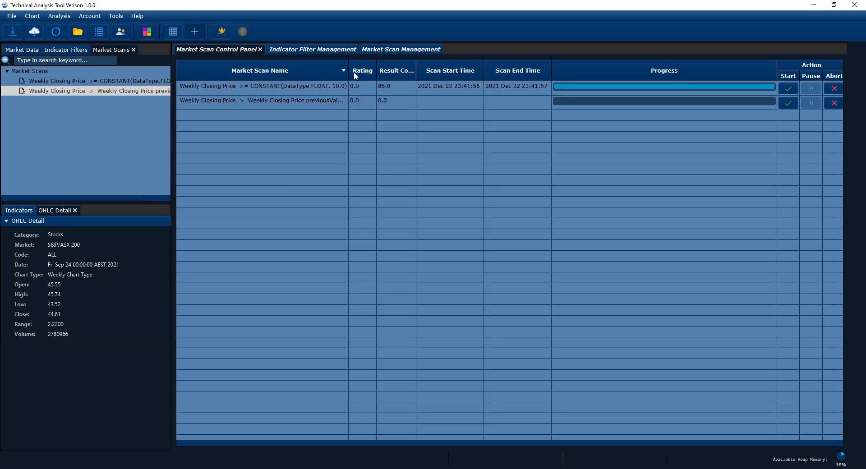
pyautogui.moveTo(346, 71); pyautogui.dragTo(369, 70)
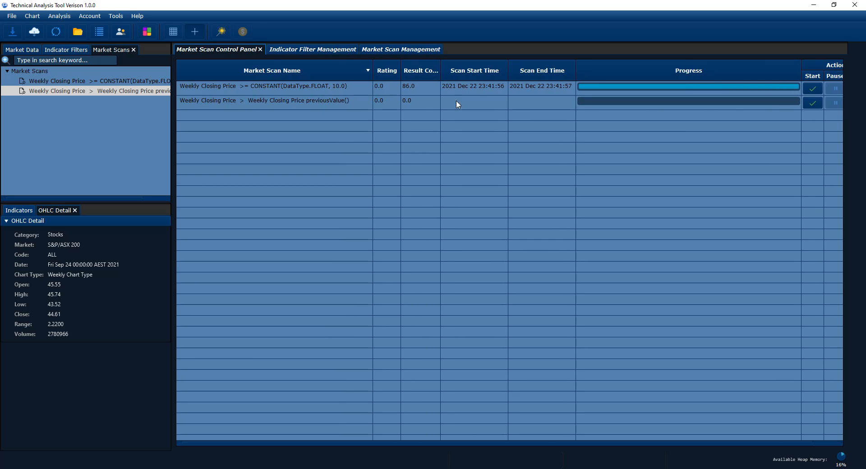
pyautogui.click(817, 104)
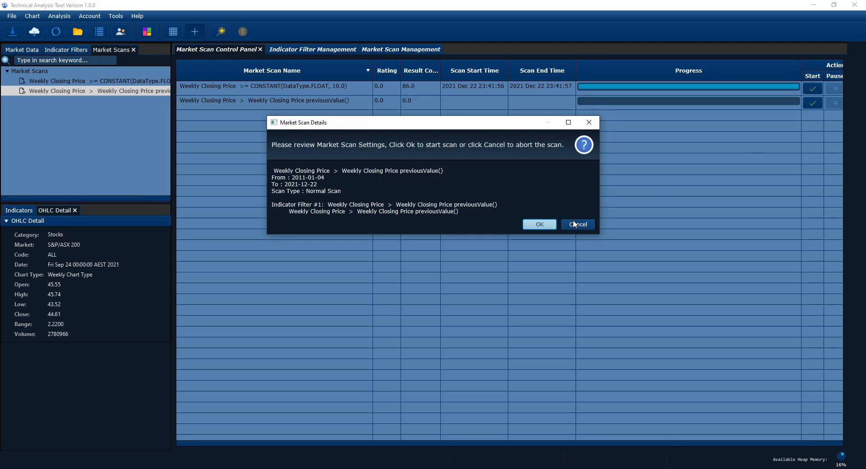
pyautogui.click(536, 225)
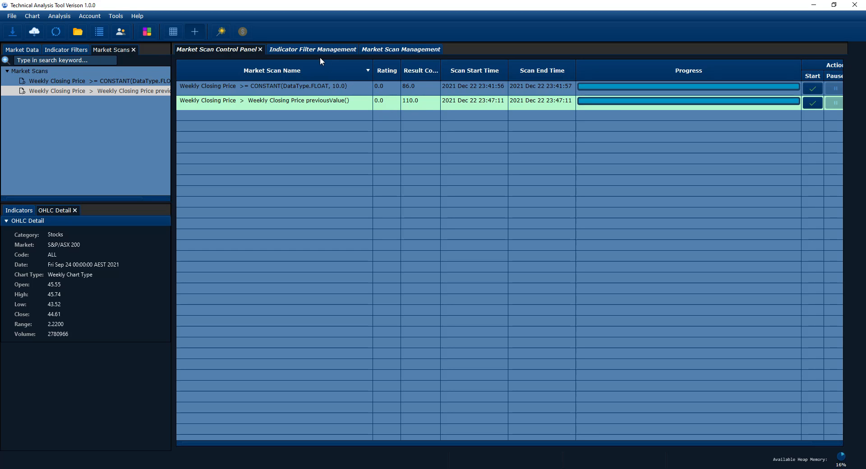
# - Refresh the scan's result history and display the Stocks-S&P/ASX 200 results for 2021 Dec 22
pyautogui.click(399, 50)
pyautogui.rightClick(249, 243)
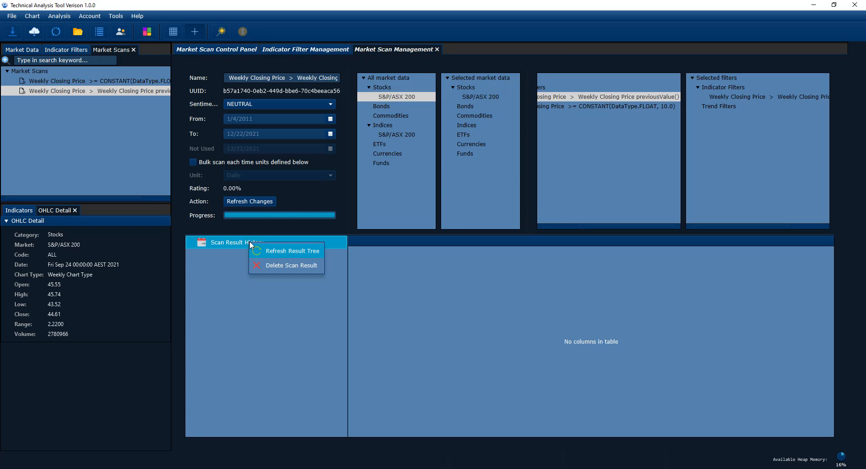
pyautogui.click(261, 249)
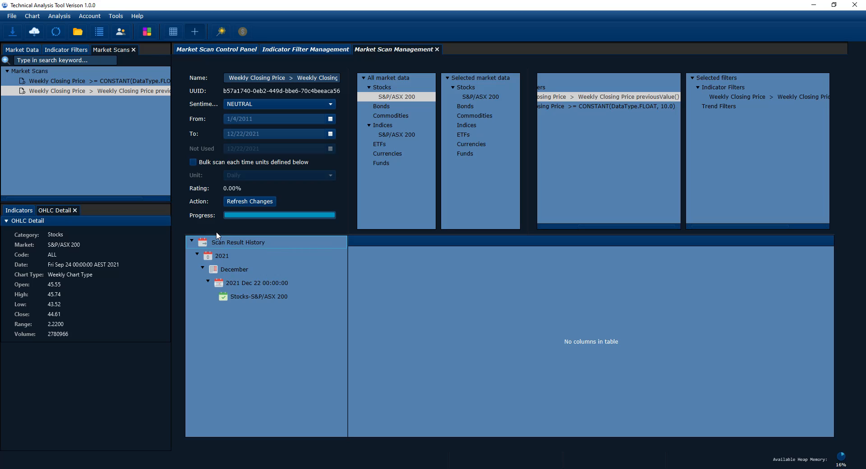
pyautogui.click(260, 295)
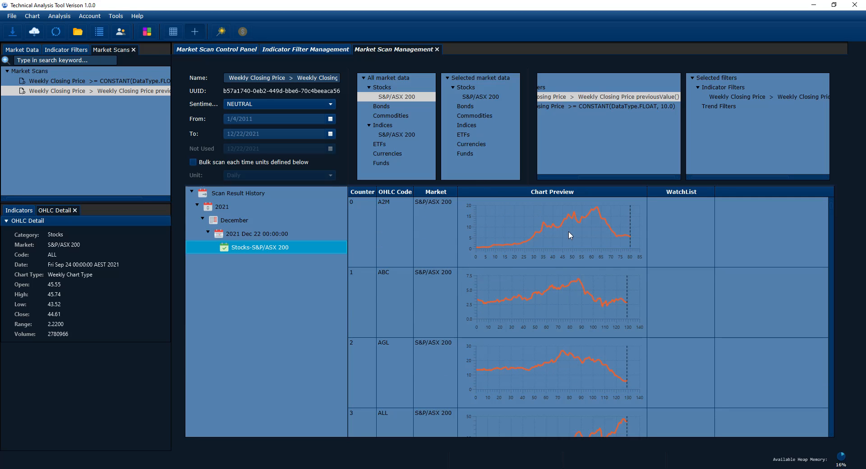
# - Open the A2M result chart as candlesticks, examine its latest weekly closes, and close the chart
pyautogui.doubleClick(569, 231)
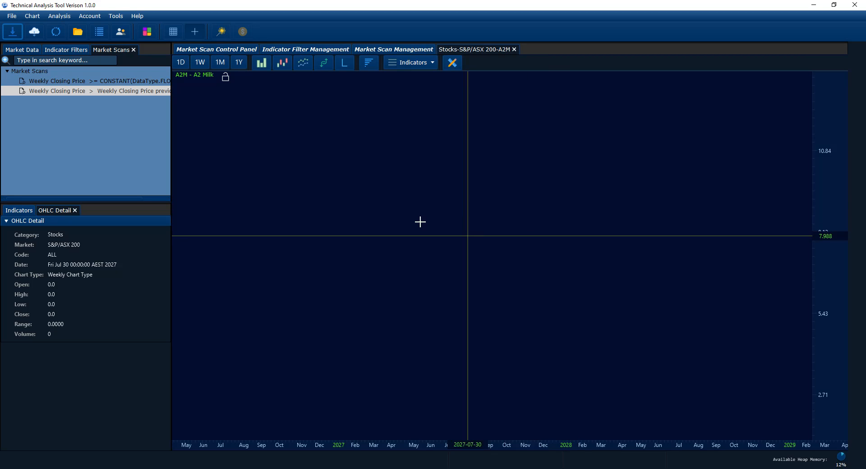
pyautogui.click(283, 62)
pyautogui.moveTo(780, 275); pyautogui.dragTo(808, 279)
pyautogui.moveTo(499, 311); pyautogui.dragTo(640, 154)
pyautogui.moveTo(431, 150); pyautogui.dragTo(387, 145)
pyautogui.moveTo(495, 207); pyautogui.dragTo(404, 172)
pyautogui.scroll(2, 518, 252)
pyautogui.scroll(3, 823, 377)
pyautogui.moveTo(805, 376); pyautogui.dragTo(774, 339)
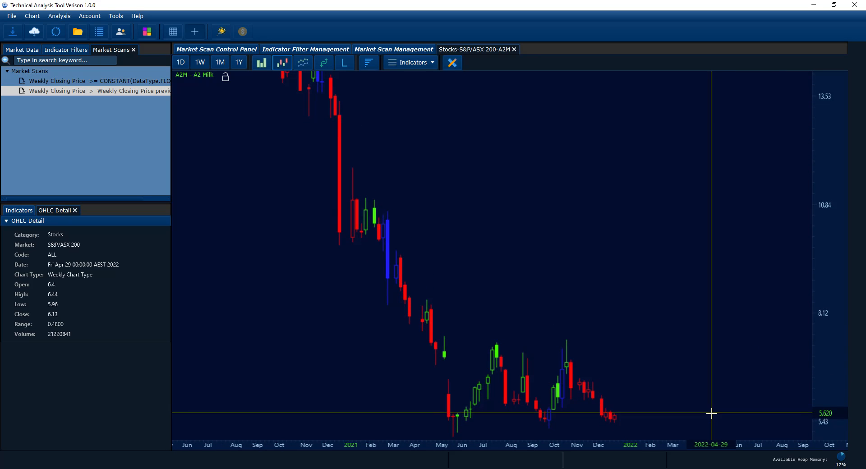
pyautogui.moveTo(711, 415); pyautogui.dragTo(700, 334)
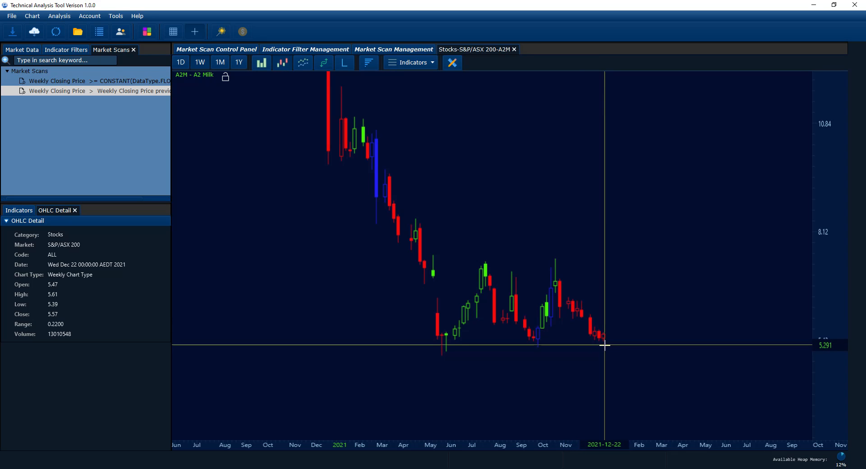
pyautogui.click(514, 49)
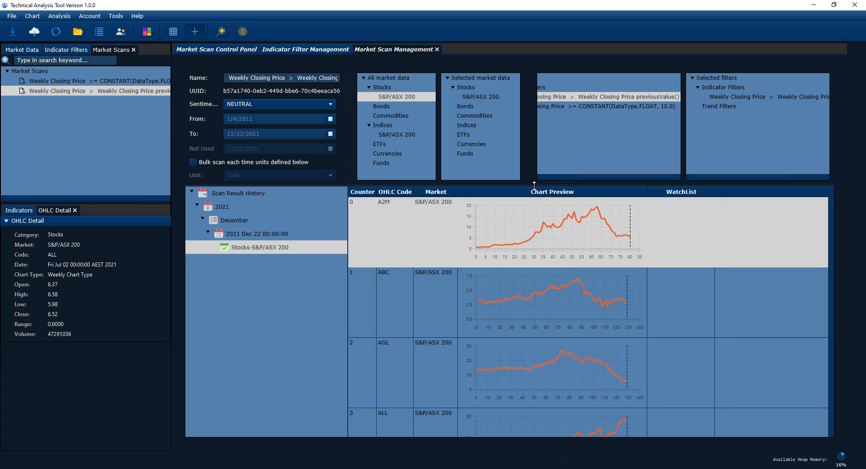
# - Open the ABC result chart, compare its latest weekly closes in candlestick and line style, and close the chart
pyautogui.doubleClick(570, 302)
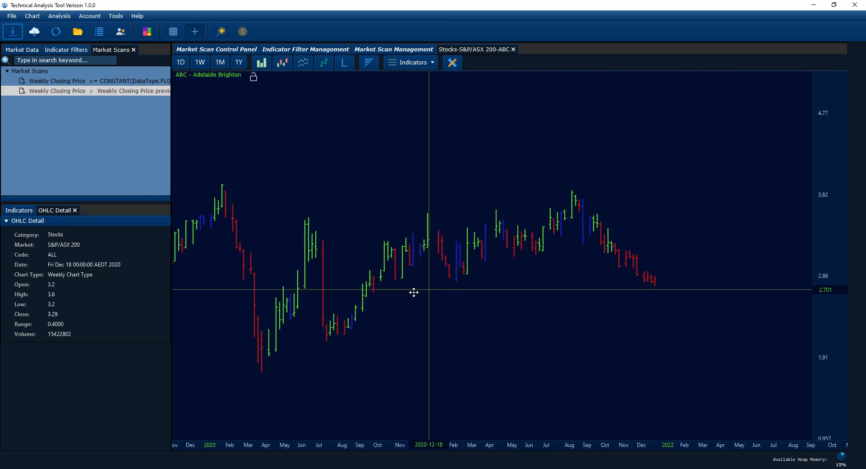
pyautogui.click(282, 62)
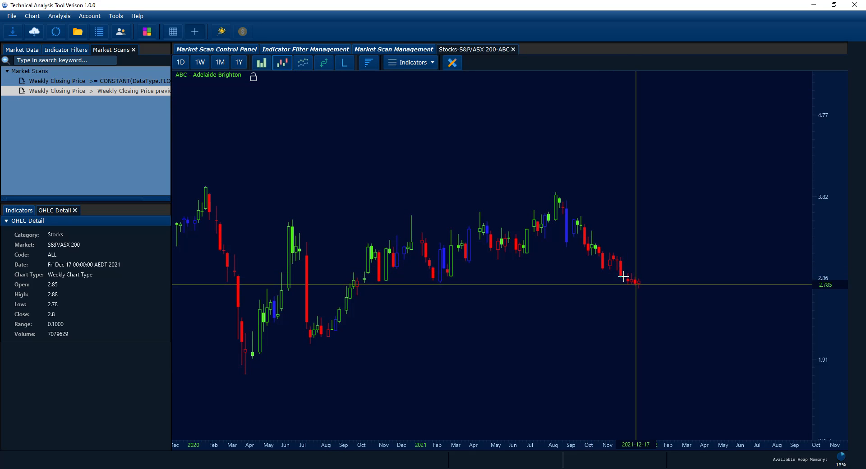
pyautogui.click(306, 63)
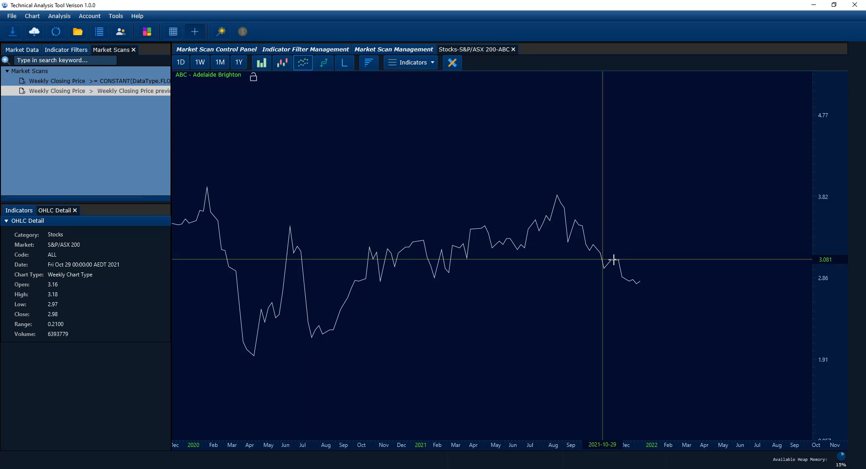
pyautogui.scroll(-2, 402, 174)
pyautogui.moveTo(358, 155); pyautogui.dragTo(418, 175)
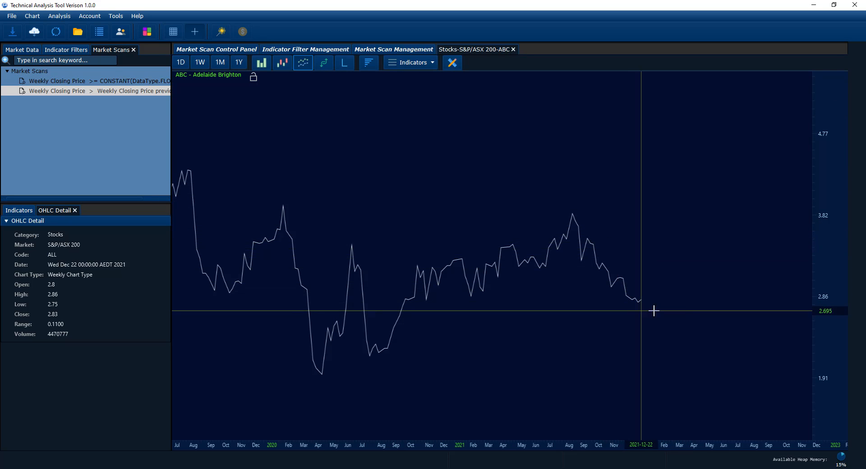
pyautogui.scroll(2, 821, 361)
pyautogui.moveTo(793, 359); pyautogui.dragTo(781, 302)
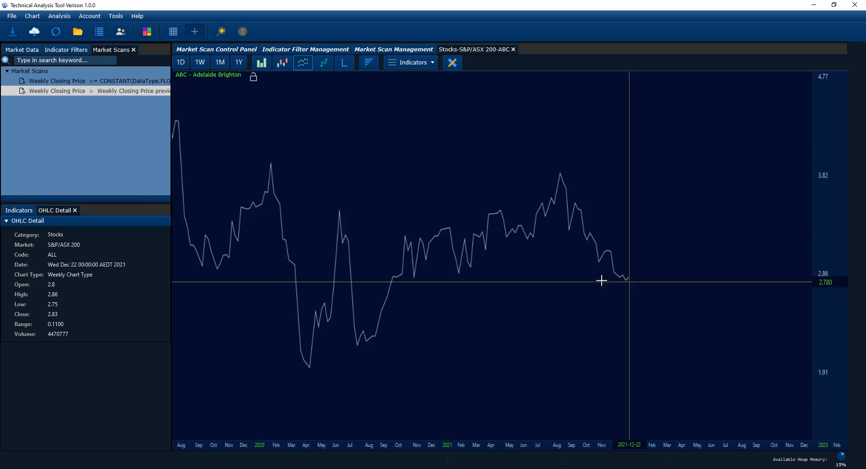
pyautogui.click(514, 49)
# - Open the CTD result chart, examine its latest weekly closes on the line chart, and close it
pyautogui.scroll(-10, 627, 268)
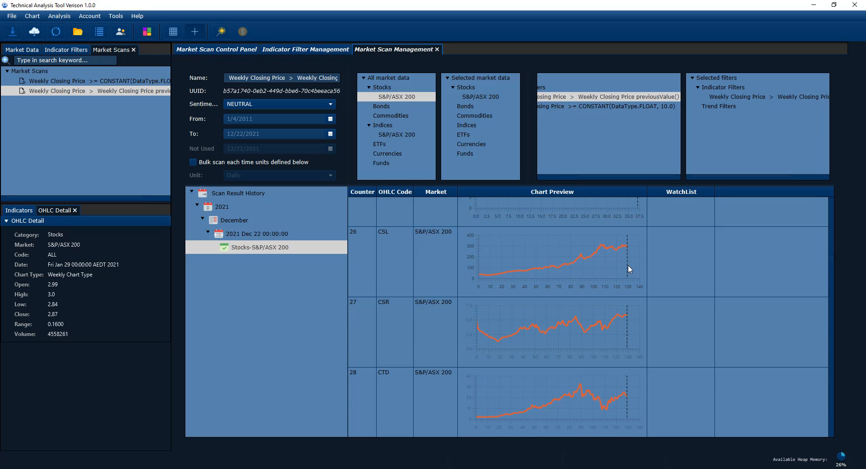
pyautogui.click(621, 318)
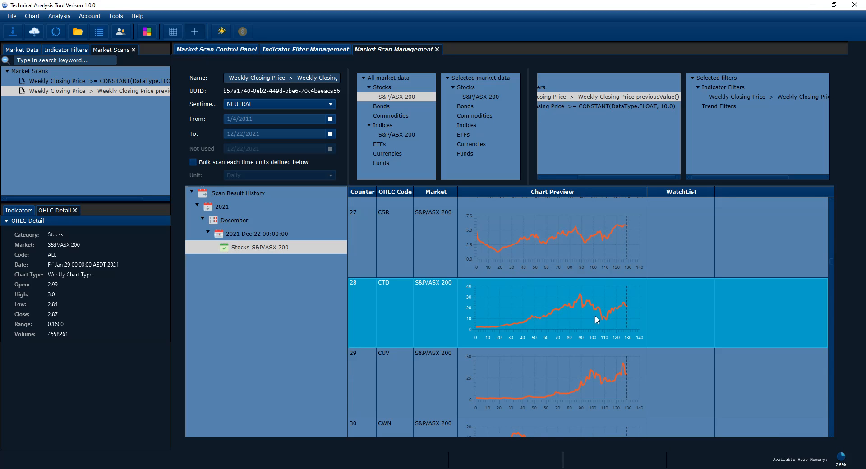
pyautogui.doubleClick(619, 324)
pyautogui.moveTo(298, 163); pyautogui.dragTo(690, 234)
pyautogui.moveTo(253, 265); pyautogui.dragTo(766, 260)
pyautogui.scroll(-5, 497, 247)
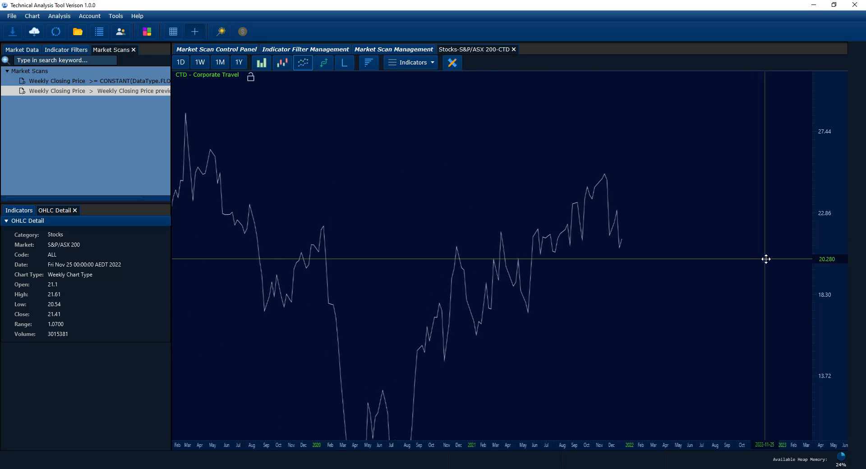
pyautogui.click(514, 49)
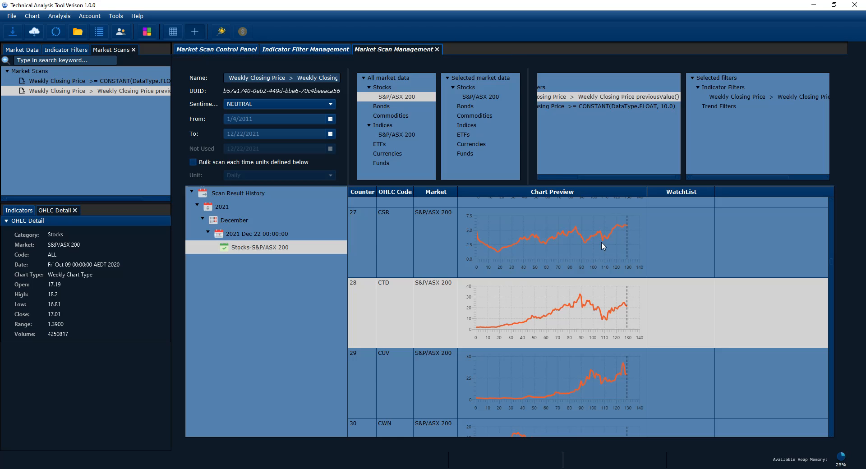
# - Examine the DMP result chart in line and candlestick style, and close it along with the Market Scan Management view
pyautogui.scroll(-3, 632, 282)
pyautogui.doubleClick(619, 386)
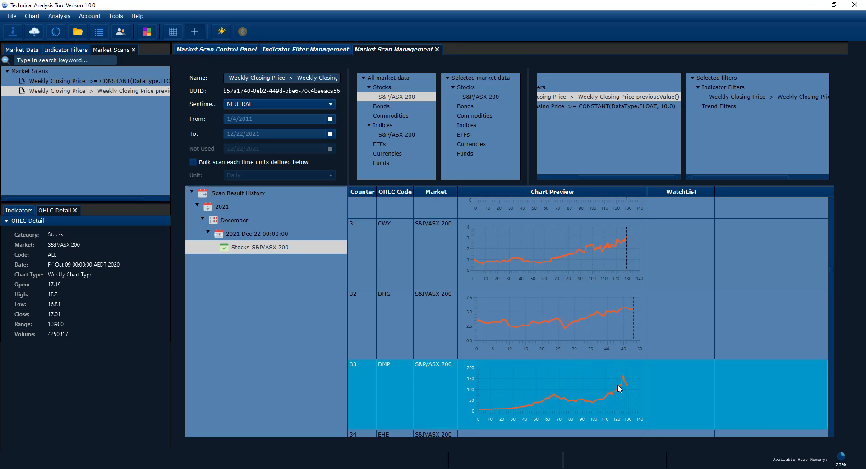
pyautogui.click(303, 63)
pyautogui.moveTo(553, 298); pyautogui.dragTo(735, 277)
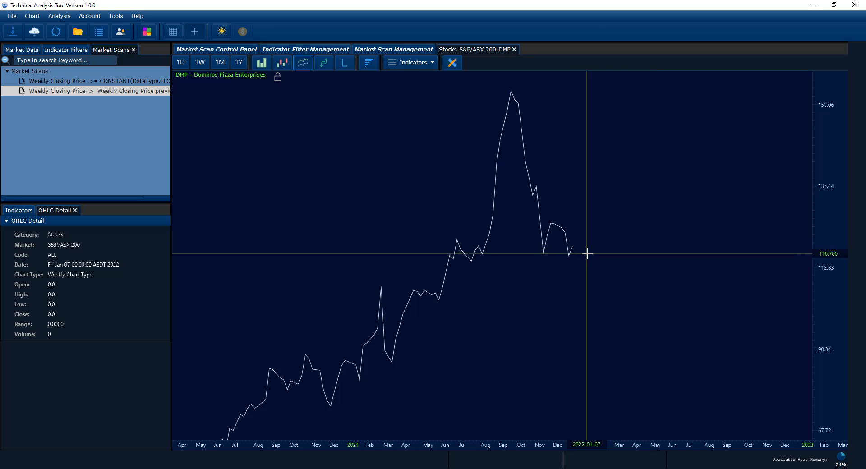
pyautogui.scroll(1, 589, 256)
pyautogui.moveTo(613, 253); pyautogui.dragTo(603, 248)
pyautogui.click(283, 62)
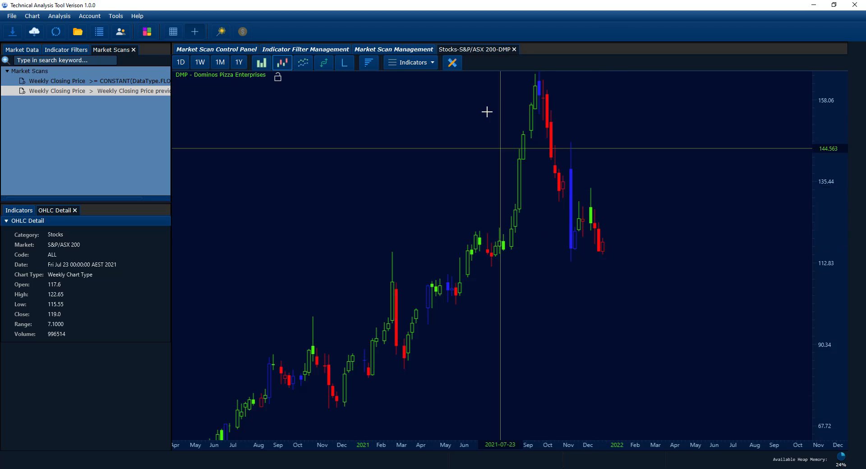
pyautogui.click(514, 49)
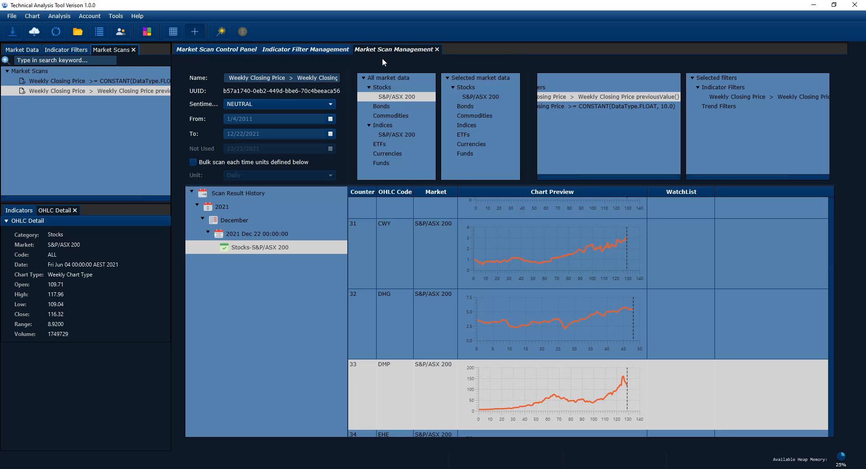
pyautogui.click(436, 49)
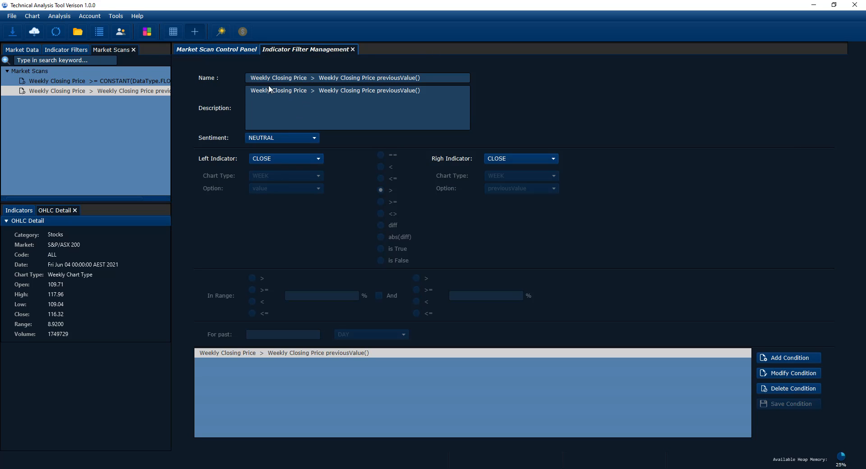
# - Create a new indicator filter and add a new condition to it
pyautogui.rightClick(83, 90)
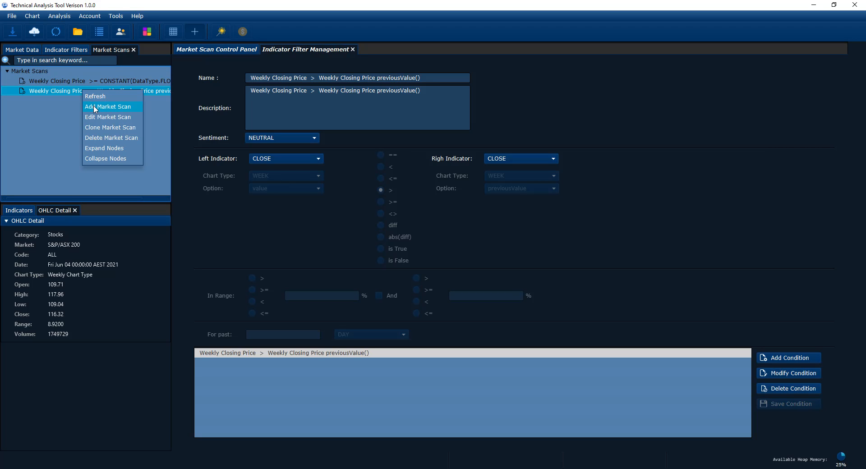
pyautogui.click(53, 50)
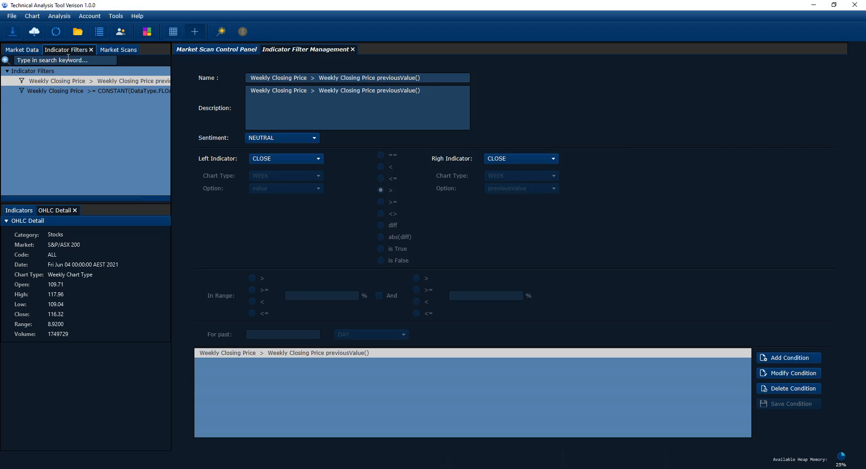
pyautogui.rightClick(63, 79)
pyautogui.click(75, 95)
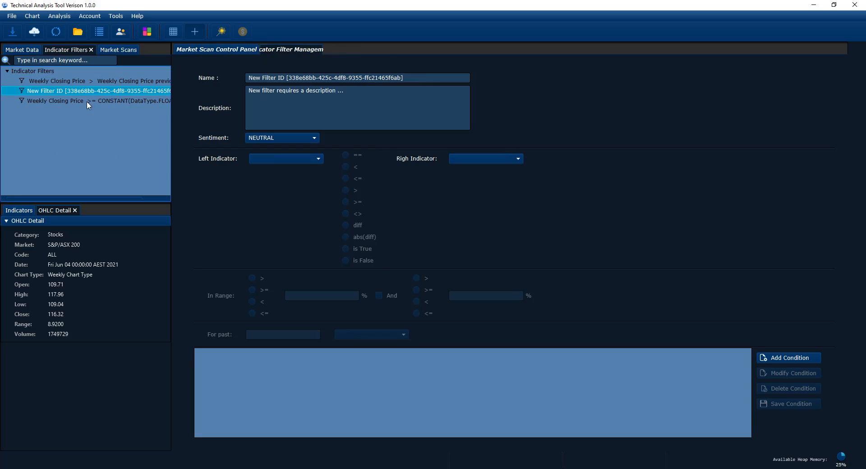
pyautogui.click(762, 358)
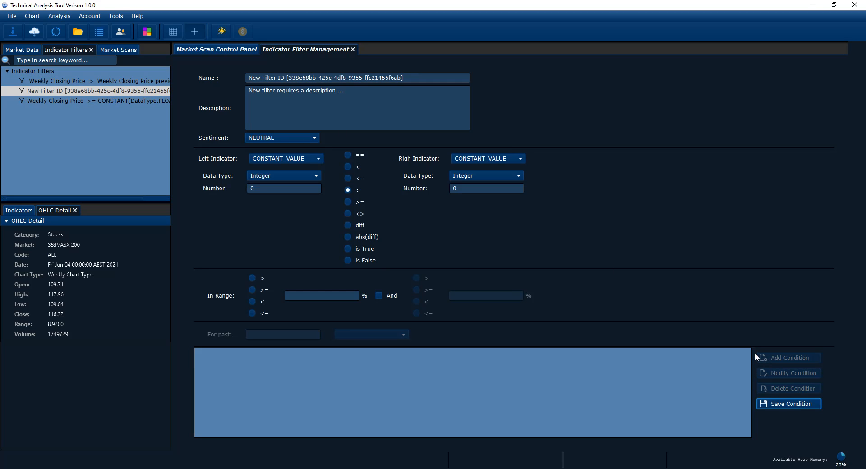
# - Set the condition's left indicator to CLOSE with the WEEK chart type and the getChangeInPrice option
pyautogui.click(275, 161)
pyautogui.click(269, 168)
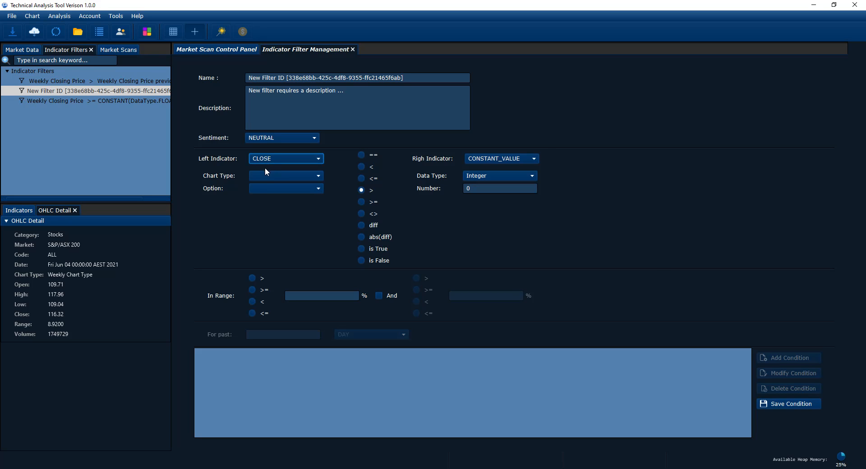
pyautogui.click(262, 176)
pyautogui.click(265, 199)
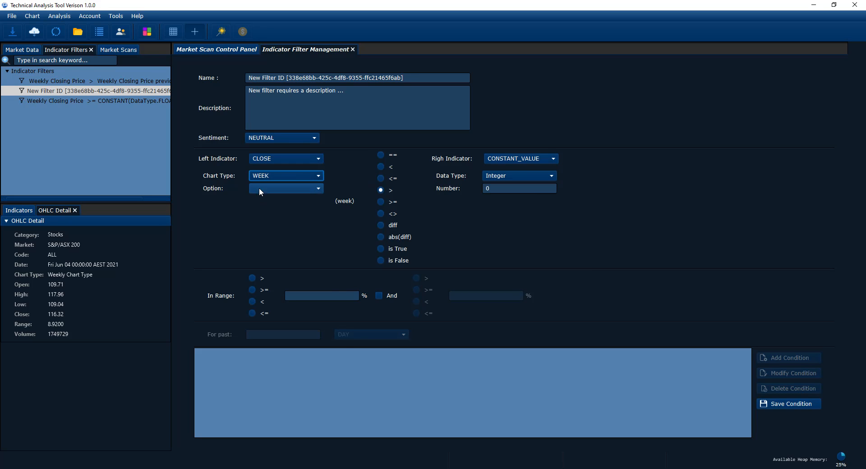
pyautogui.click(259, 187)
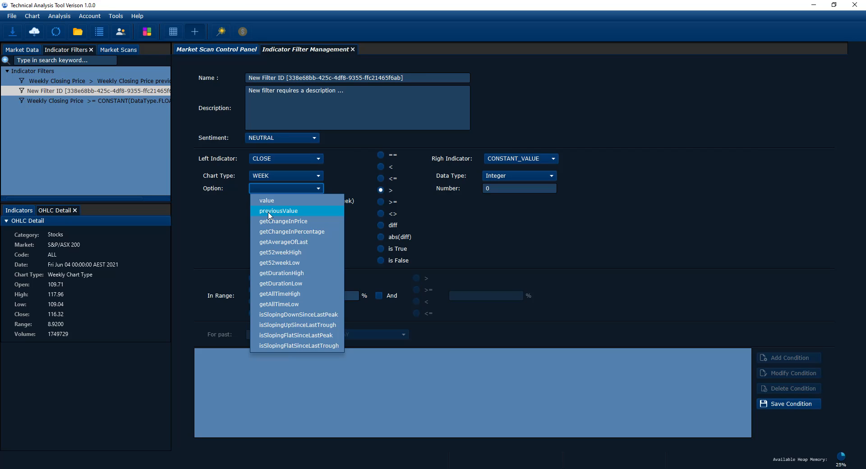
pyautogui.click(293, 222)
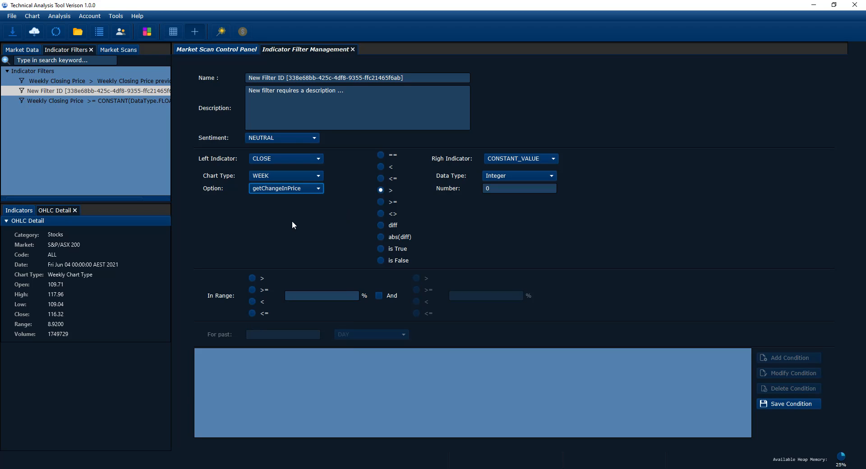
pyautogui.click(302, 191)
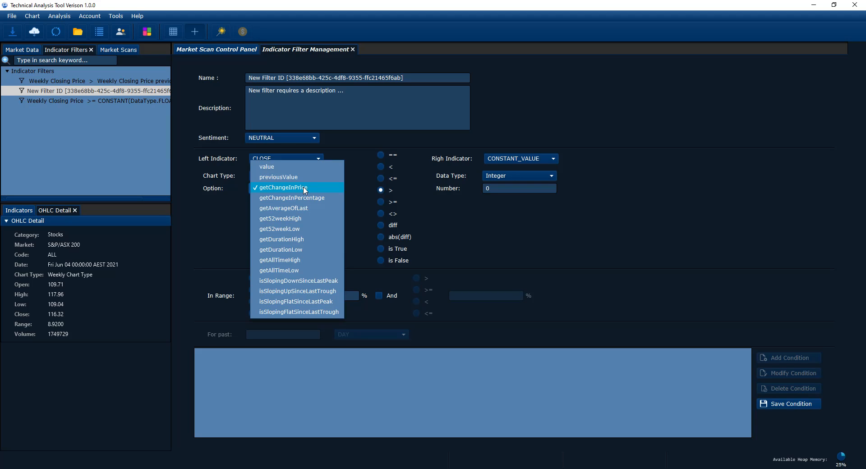
pyautogui.click(305, 188)
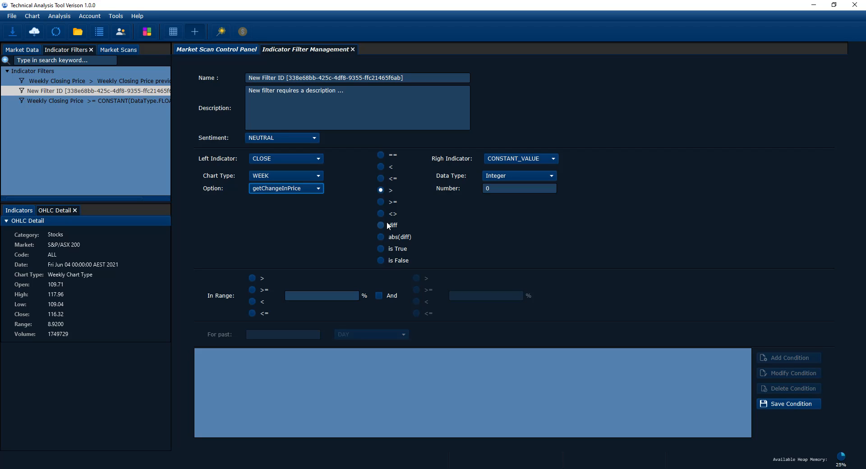
# - Compare it as greater than a CONSTANT_VALUE of data type Float and number 10.0, and save the condition
pyautogui.click(505, 158)
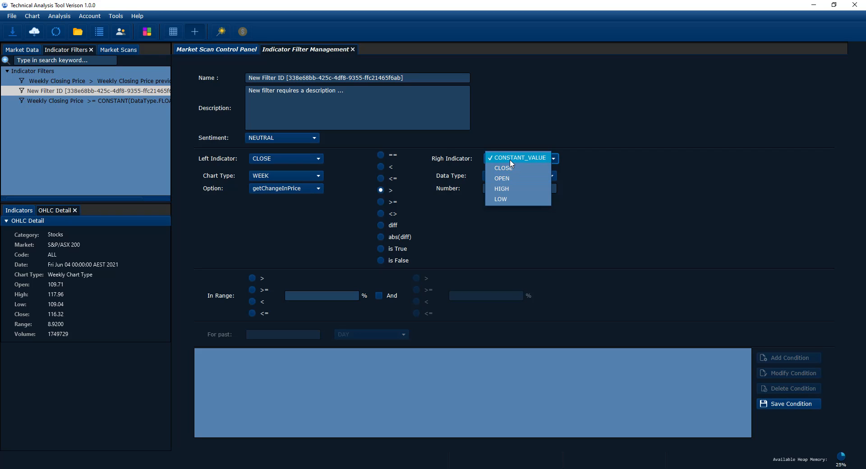
pyautogui.click(510, 160)
pyautogui.click(380, 190)
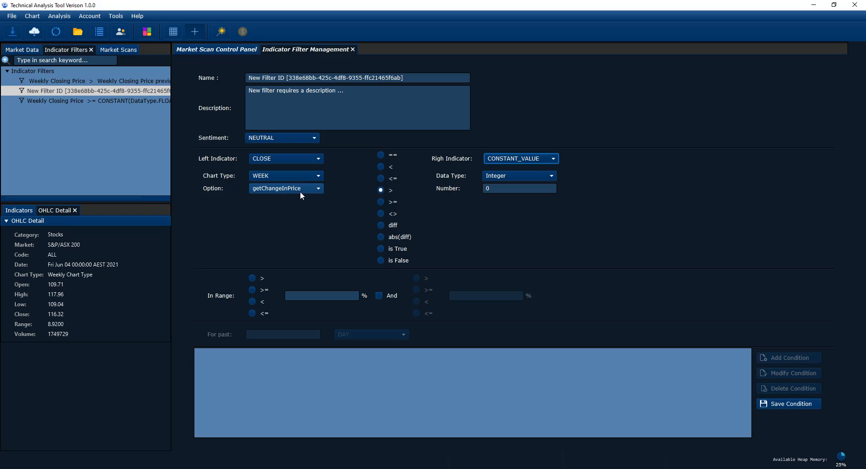
pyautogui.click(508, 176)
pyautogui.click(498, 186)
pyautogui.press('Tab')
pyautogui.write('10.0')
pyautogui.click(801, 406)
# - Copy the saved condition's description and use it as both the name and the description of the new filter
pyautogui.click(329, 352)
pyautogui.rightClick(328, 354)
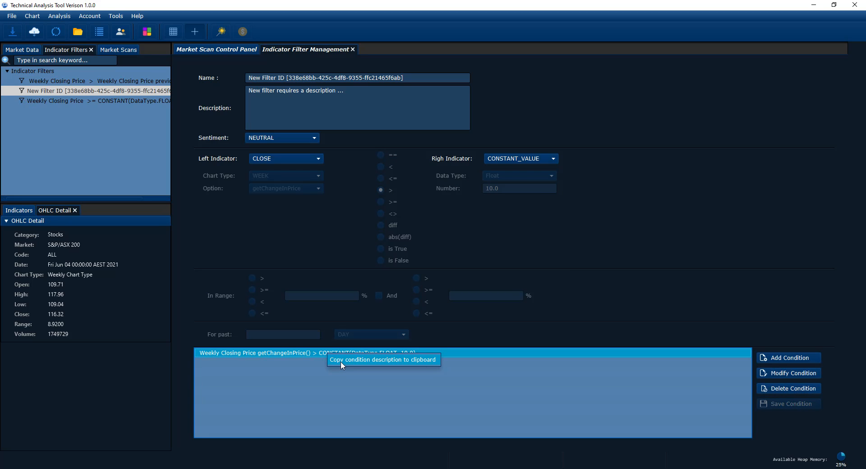
pyautogui.click(338, 364)
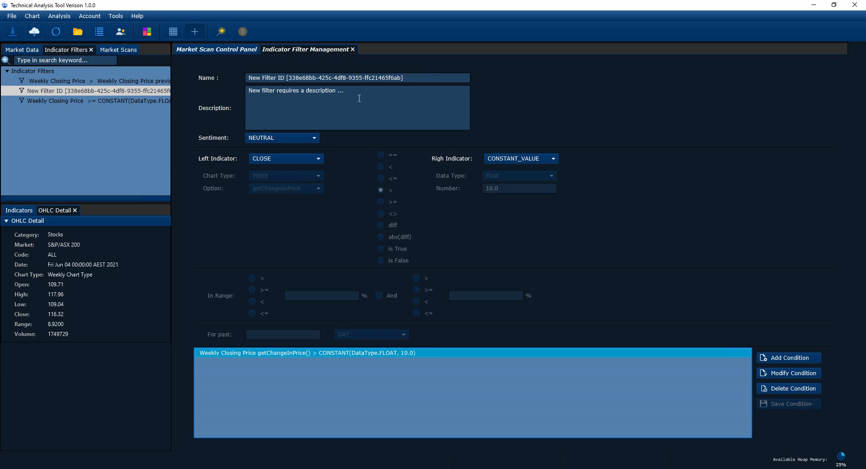
pyautogui.click(413, 80)
pyautogui.hotkey('ctrl', 'a')
pyautogui.hotkey('ctrl', 'v')
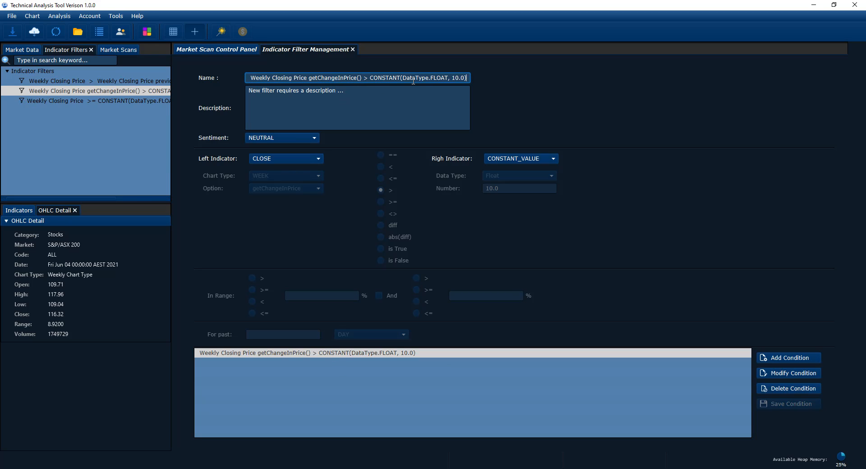
pyautogui.click(380, 97)
pyautogui.hotkey('ctrl', 'a')
pyautogui.hotkey('ctrl', 'v')
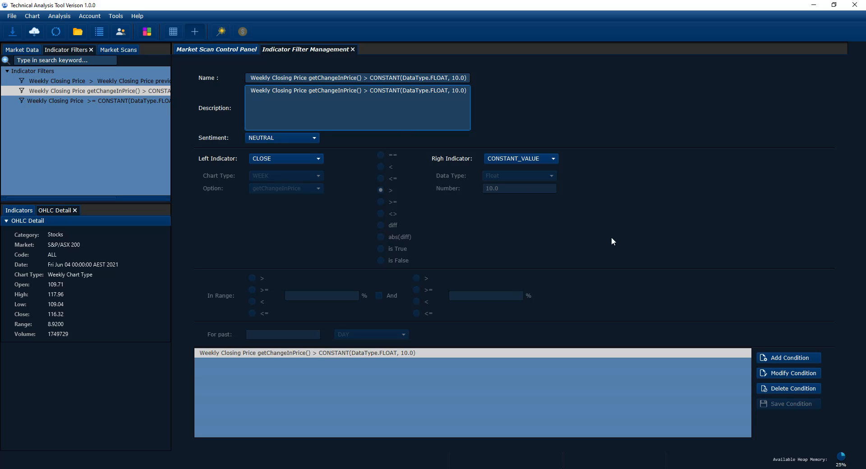
pyautogui.click(113, 147)
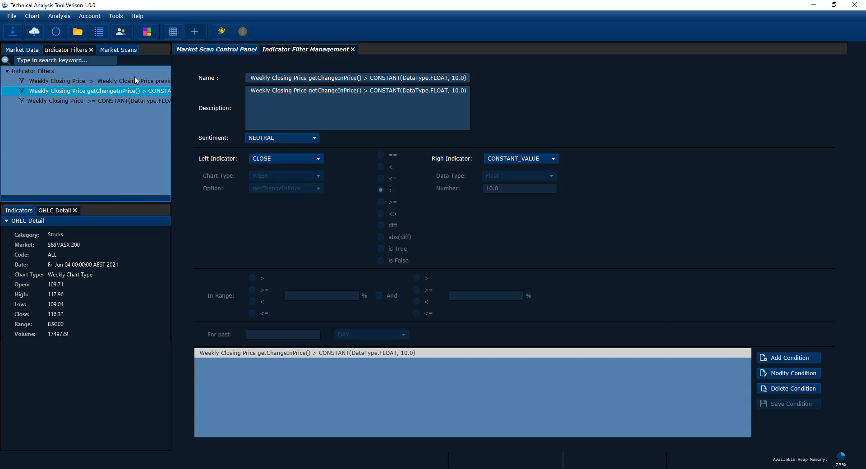
# - Create a new market scan on the S&P/ASX 200 stocks using the Weekly Closing Price getChangeInPrice() filter
pyautogui.click(198, 49)
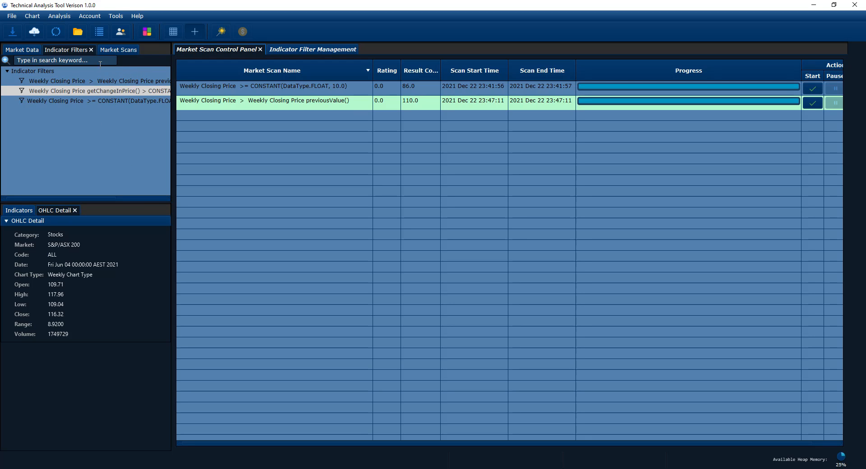
pyautogui.click(109, 49)
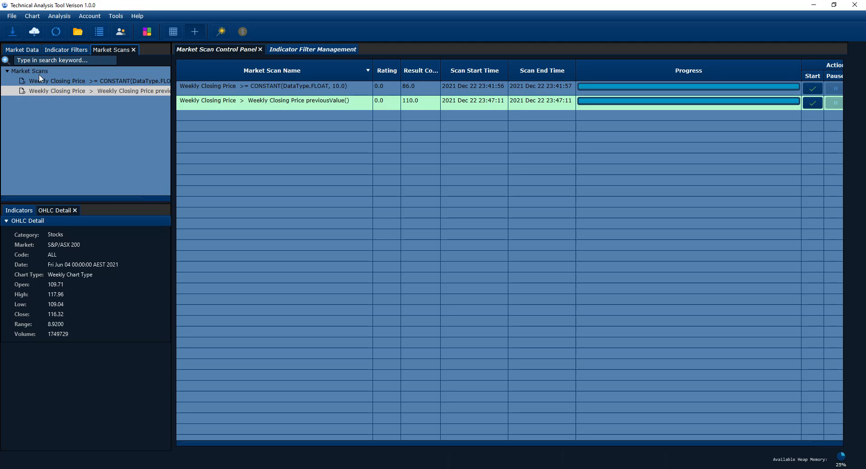
pyautogui.rightClick(39, 75)
pyautogui.click(52, 90)
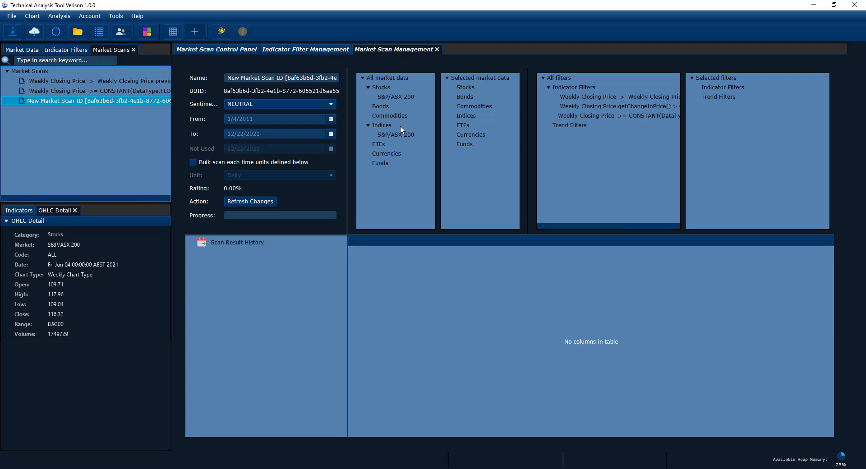
pyautogui.doubleClick(394, 98)
pyautogui.click(487, 96)
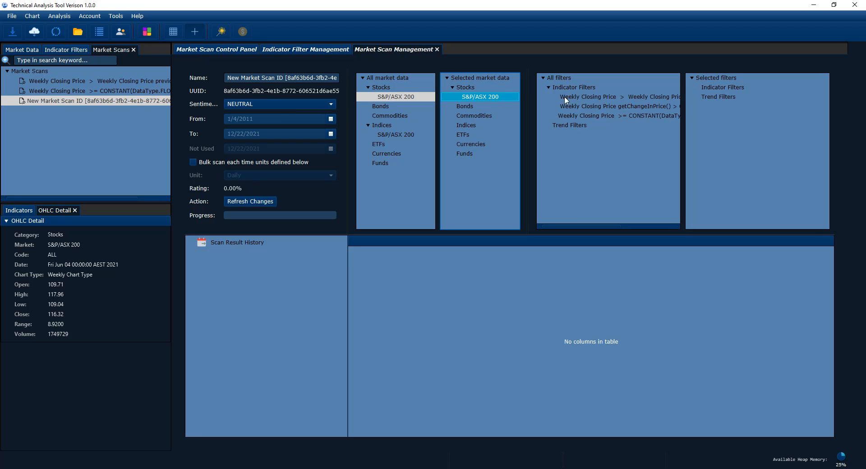
pyautogui.moveTo(610, 224); pyautogui.dragTo(619, 226)
pyautogui.doubleClick(609, 107)
pyautogui.moveTo(716, 226); pyautogui.dragTo(628, 230)
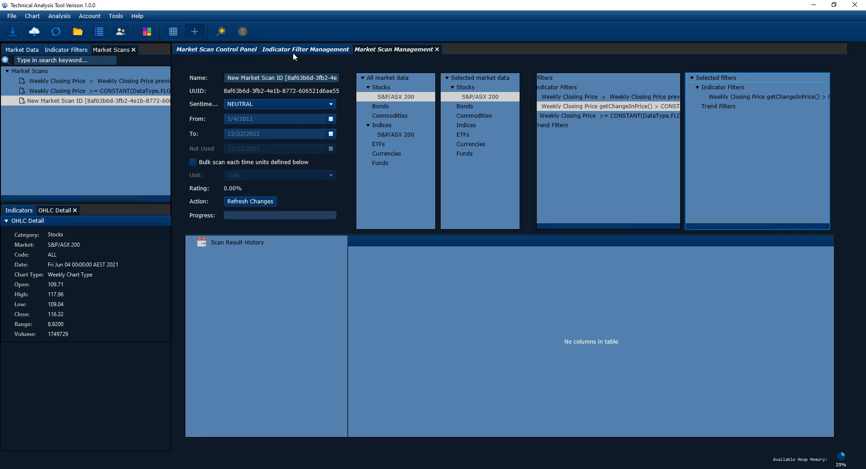
# - Rename the new market scan as "Weekly Closing Price getChangeInPrice() > CONSTANT(DataType.FLOAT, 10.0)"
pyautogui.click(220, 49)
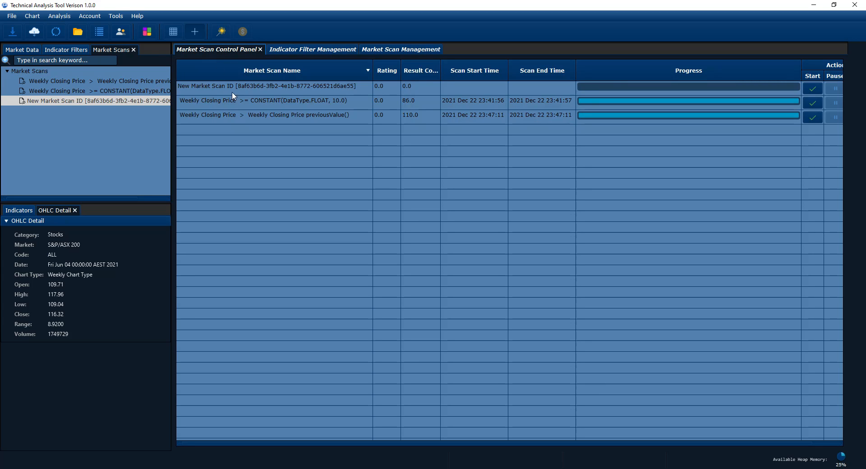
pyautogui.click(376, 51)
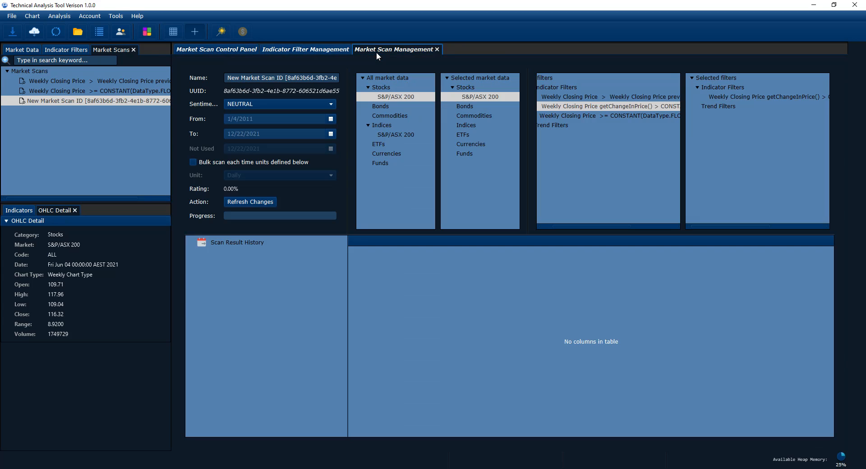
pyautogui.doubleClick(318, 79)
pyautogui.hotkey('ctrl', 'a')
pyautogui.hotkey('ctrl', 'v')
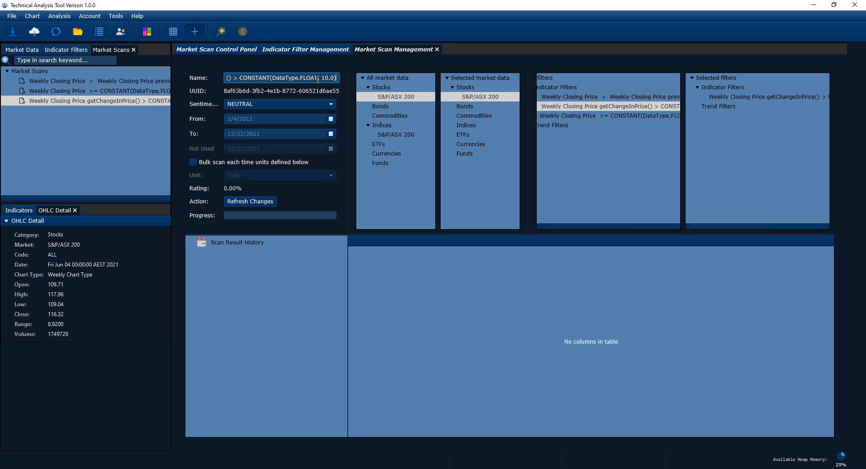
pyautogui.click(91, 112)
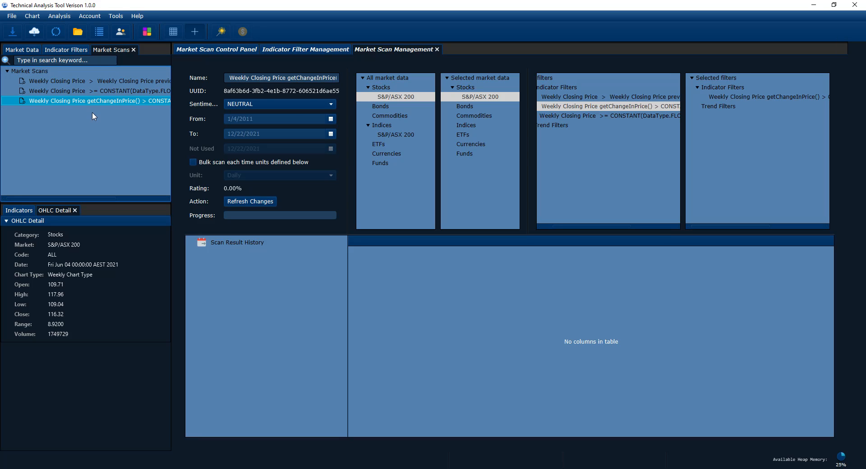
# - Start the getChangeInPrice() scan from the Market Scan Control Panel and accept its scan settings
pyautogui.click(236, 52)
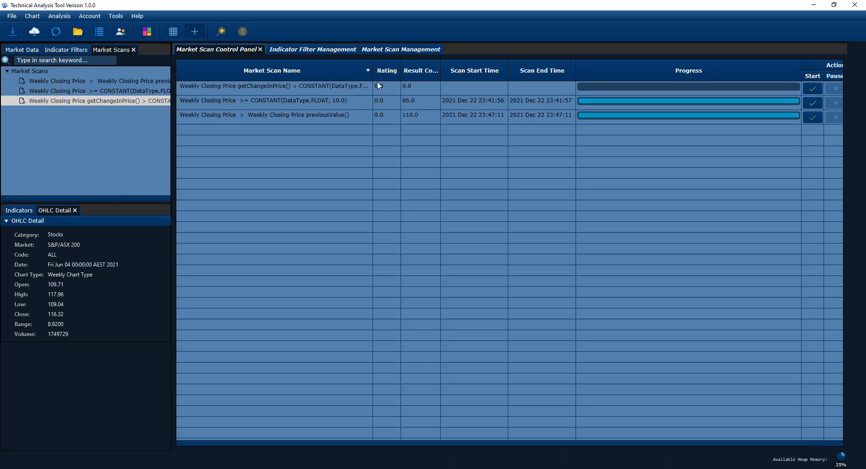
pyautogui.moveTo(374, 65)
pyautogui.mouseDown()
pyautogui.moveTo(429, 71)
pyautogui.moveTo(361, 70)
pyautogui.mouseUp()
pyautogui.click(799, 89)
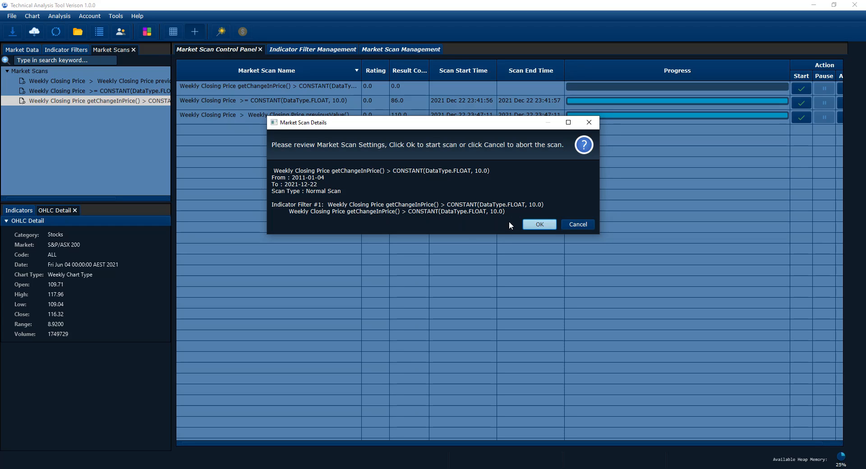
pyautogui.click(538, 224)
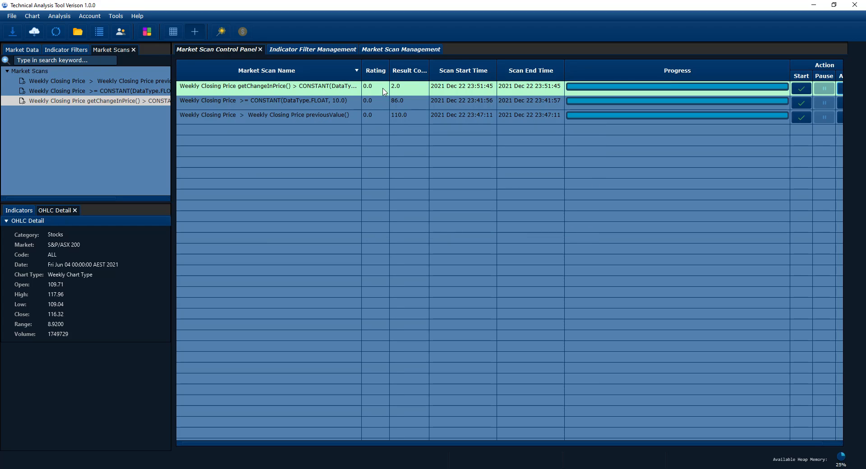
# - Expand the getChangeInPrice() scan's result history and show the Stocks-S&P/ASX 200 results for 2021 Dec 22
pyautogui.click(379, 48)
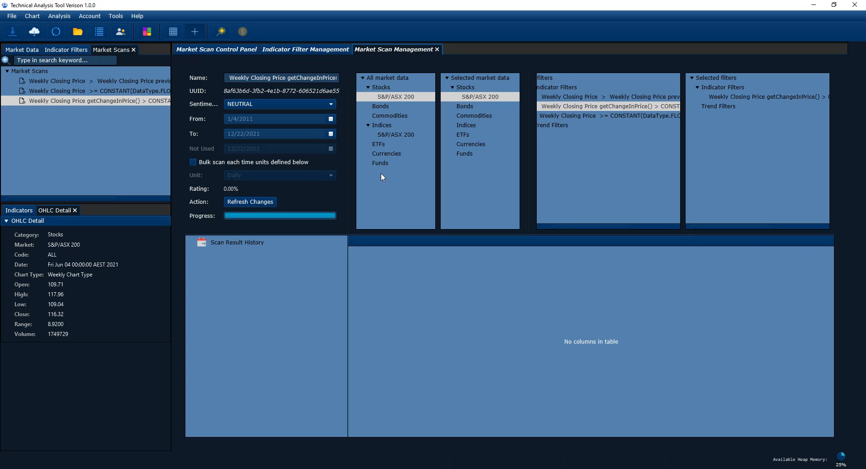
pyautogui.moveTo(328, 79); pyautogui.dragTo(346, 78)
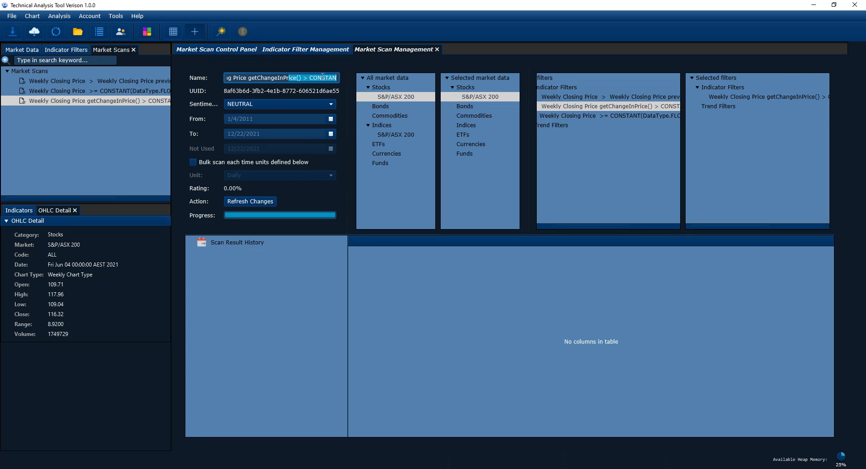
pyautogui.click(240, 51)
pyautogui.click(382, 50)
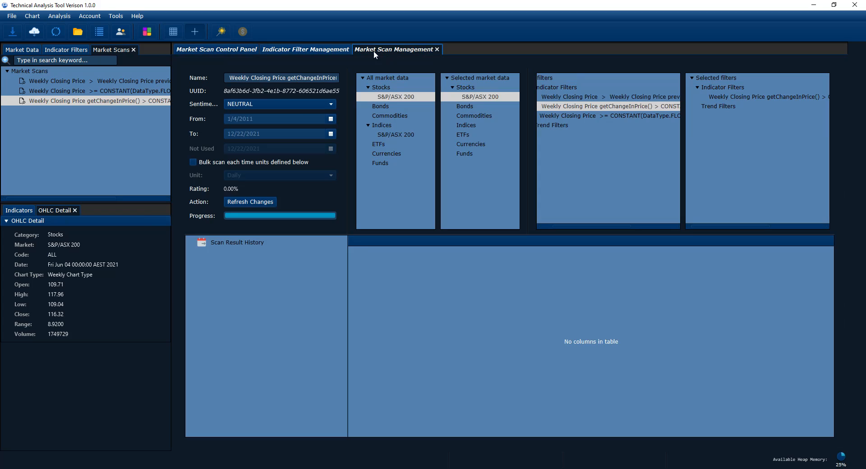
pyautogui.rightClick(241, 242)
pyautogui.click(256, 250)
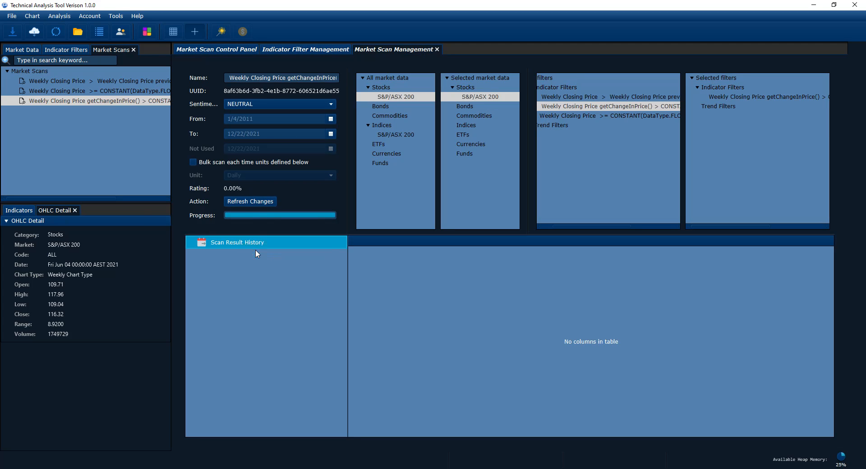
pyautogui.moveTo(348, 286); pyautogui.dragTo(317, 285)
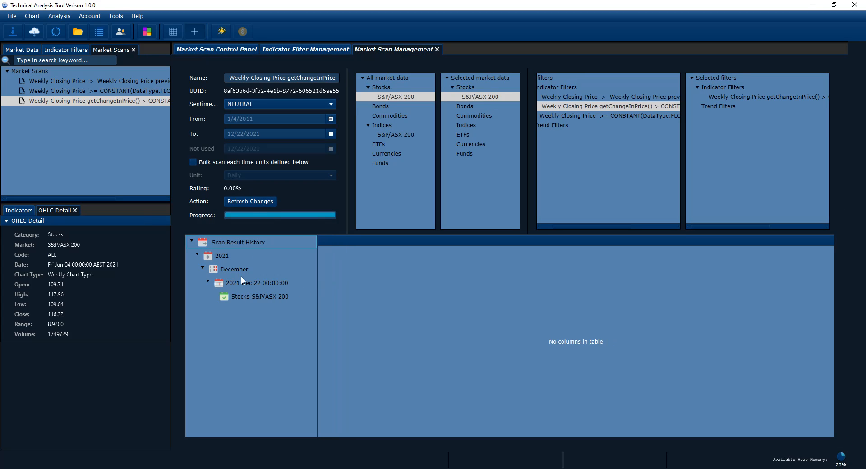
pyautogui.click(251, 298)
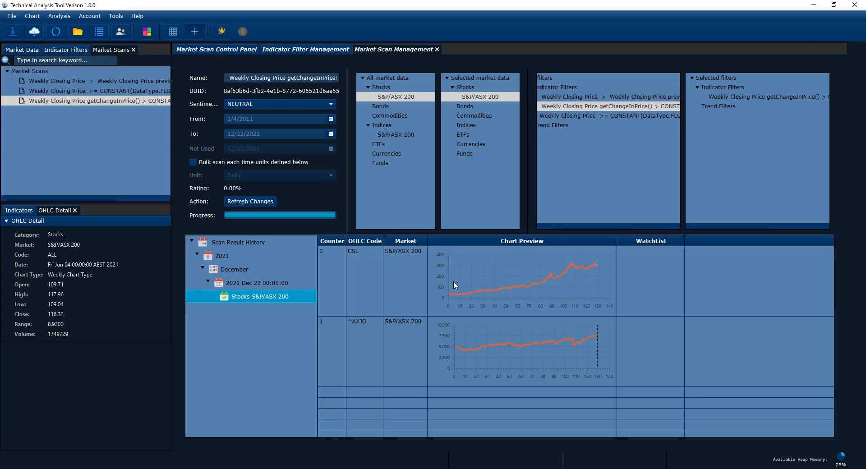
# - Inspect the CSL result's latest weekly prices as candlesticks on its chart, and close the chart and the scan management view
pyautogui.doubleClick(464, 288)
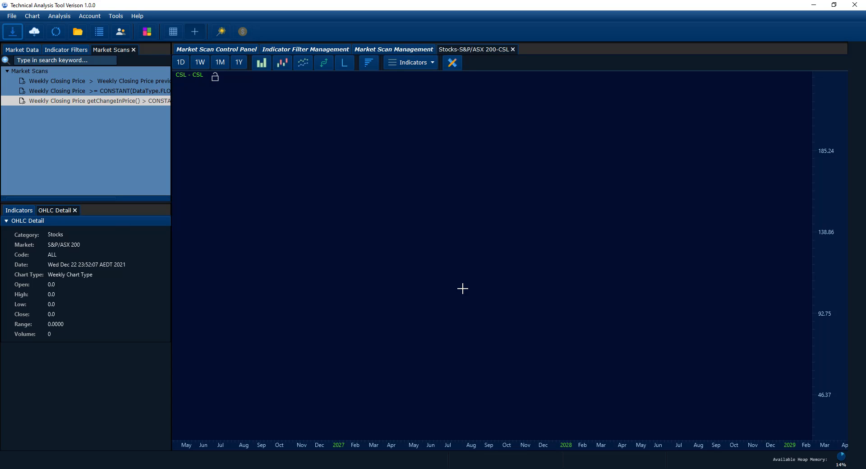
pyautogui.moveTo(542, 264); pyautogui.dragTo(788, 294)
pyautogui.moveTo(185, 247); pyautogui.dragTo(804, 305)
pyautogui.moveTo(361, 245); pyautogui.dragTo(510, 325)
pyautogui.moveTo(552, 289); pyautogui.dragTo(519, 322)
pyautogui.click(282, 63)
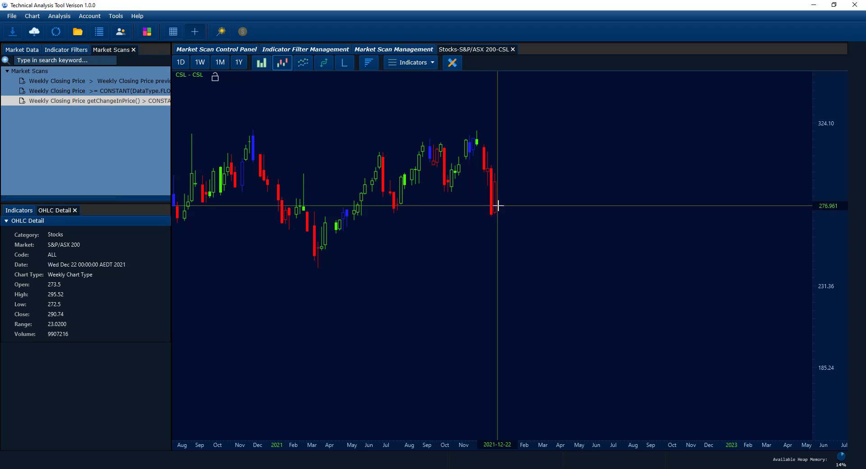
pyautogui.scroll(-1, 494, 200)
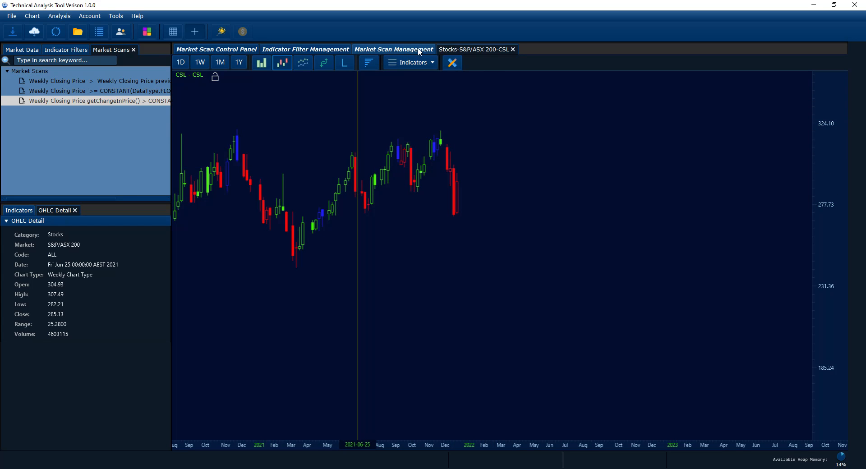
pyautogui.click(513, 50)
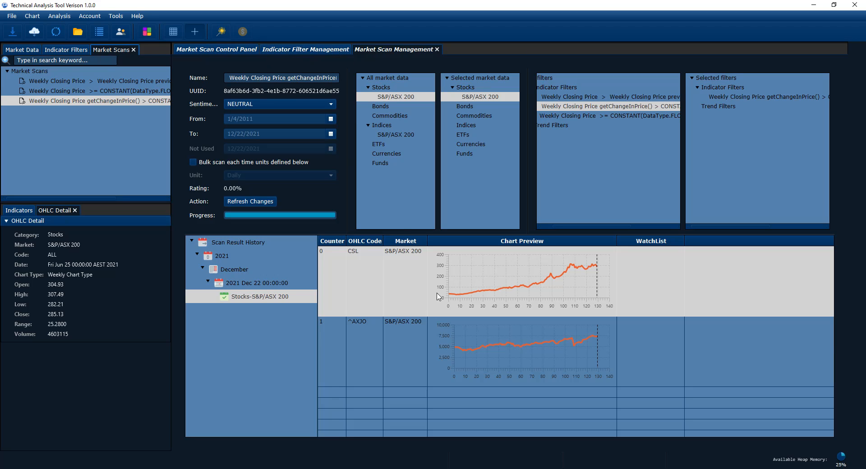
pyautogui.click(500, 348)
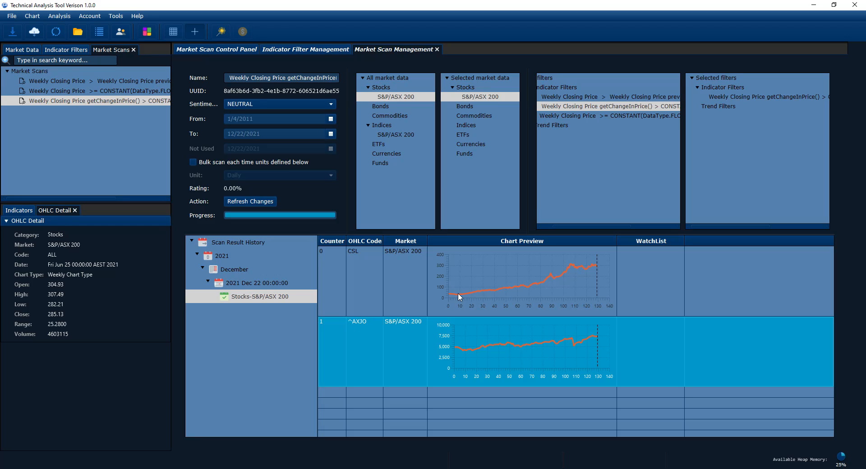
pyautogui.click(437, 50)
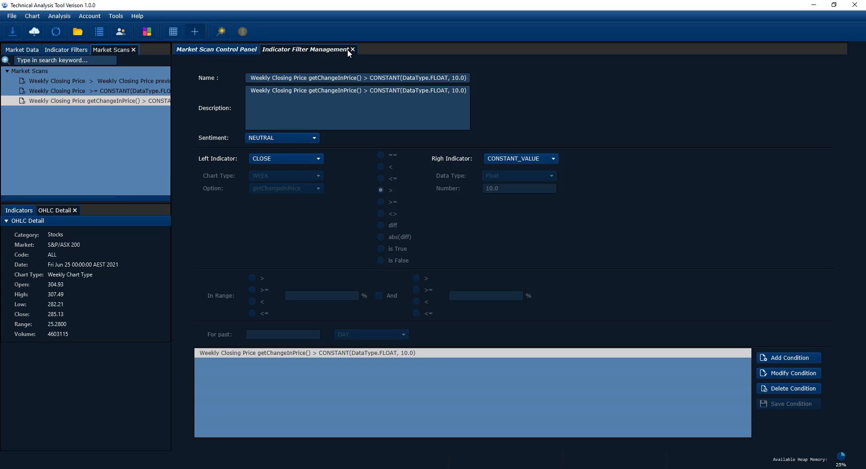
pyautogui.rightClick(42, 102)
pyautogui.click(52, 120)
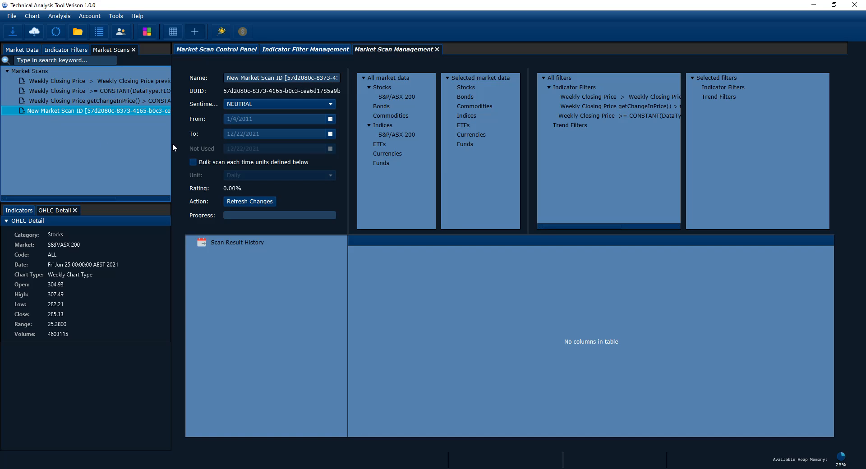
pyautogui.click(438, 50)
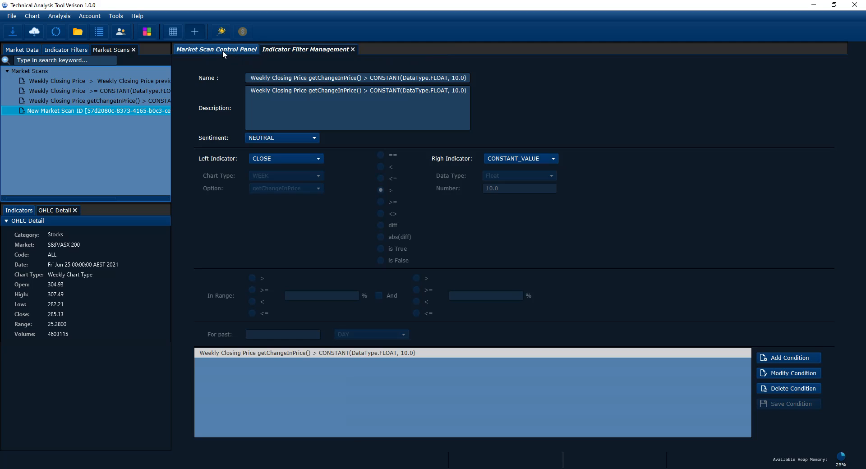
# - Create a new indicator filter and try to set its left indicator to CLOSE before adding a condition
pyautogui.click(64, 50)
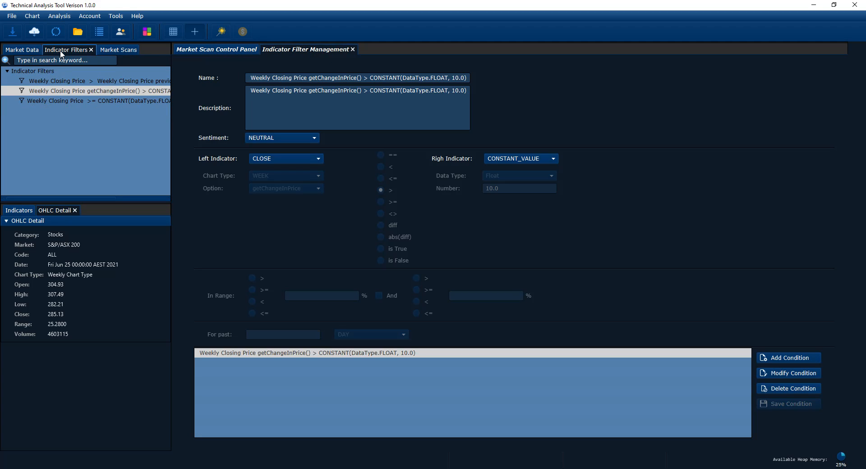
pyautogui.rightClick(46, 71)
pyautogui.click(63, 87)
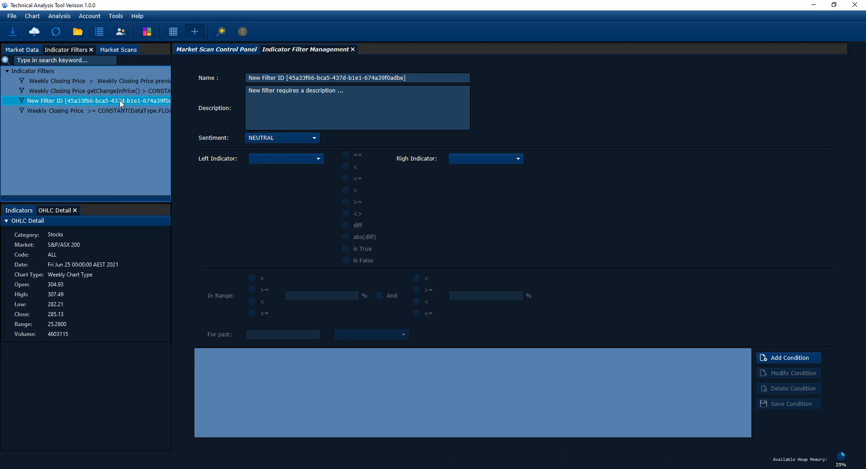
pyautogui.click(305, 163)
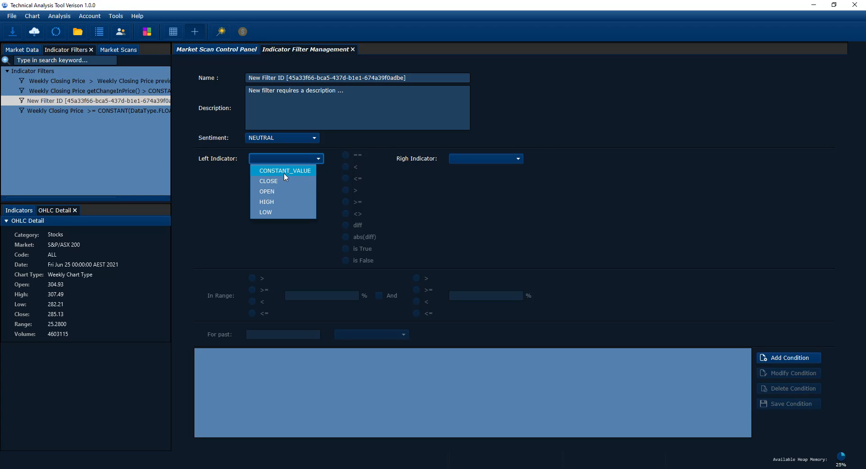
pyautogui.click(264, 177)
pyautogui.click(276, 158)
pyautogui.click(277, 158)
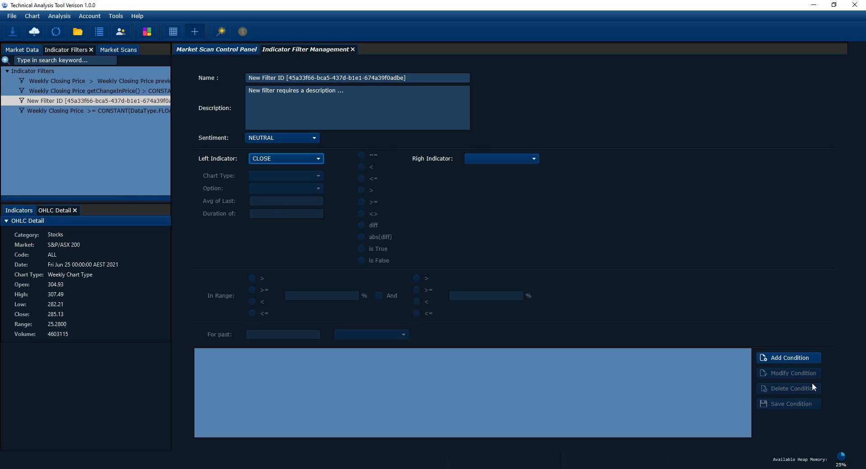
# - Add a condition to the new filter with CLOSE, WEEK and getChangeInPercentage as the left indicator settings
pyautogui.click(789, 362)
pyautogui.click(269, 159)
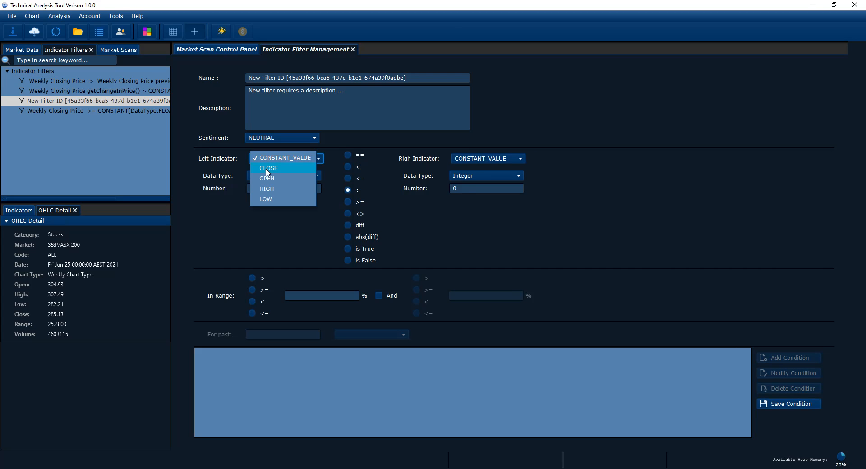
pyautogui.click(266, 169)
pyautogui.click(267, 175)
pyautogui.click(265, 201)
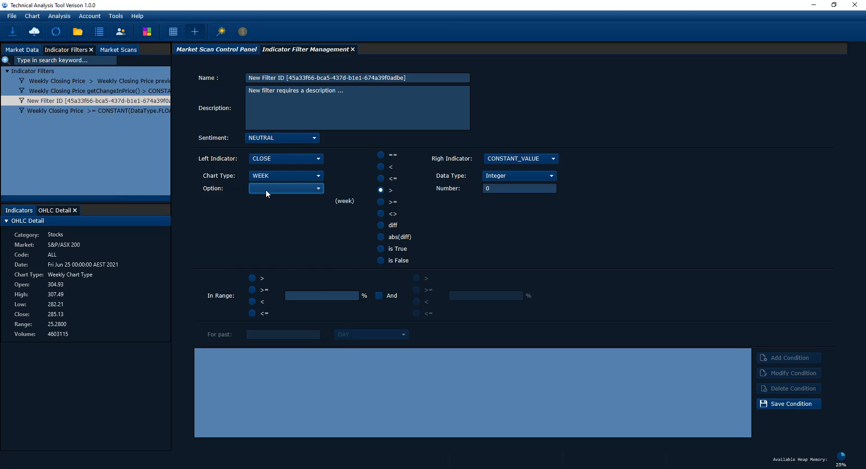
pyautogui.click(266, 189)
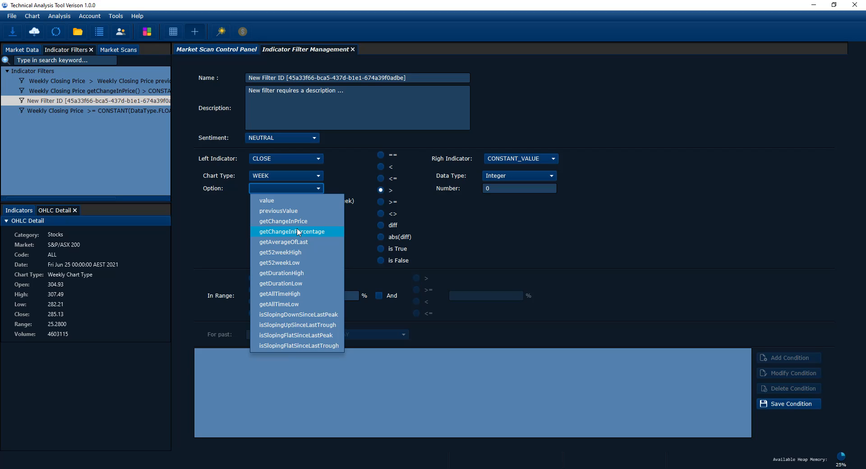
pyautogui.click(298, 231)
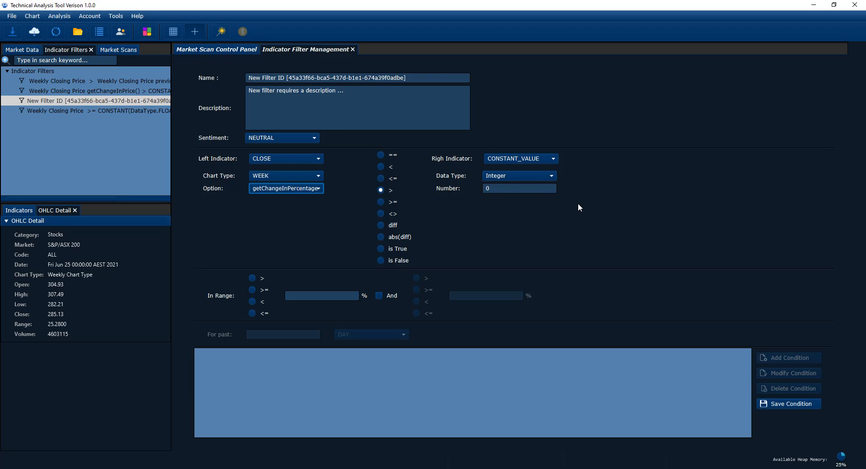
# - Compare the percentage change with a Float constant of 5.0 using the > operator and save the condition
pyautogui.click(513, 176)
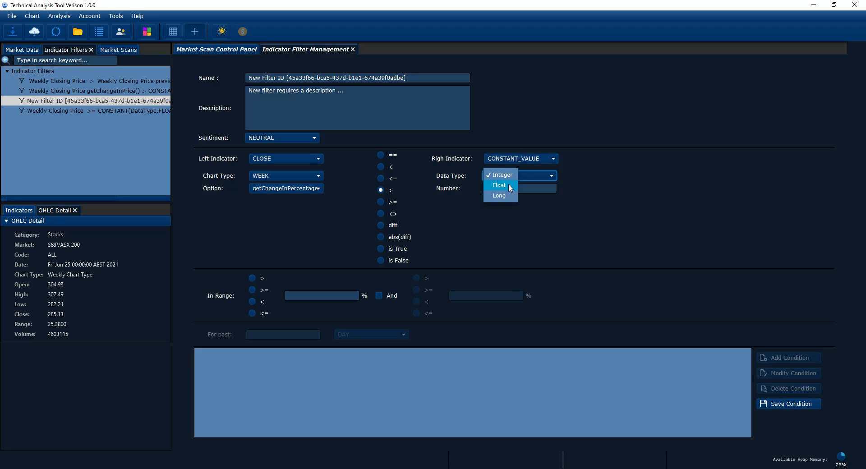
pyautogui.click(508, 185)
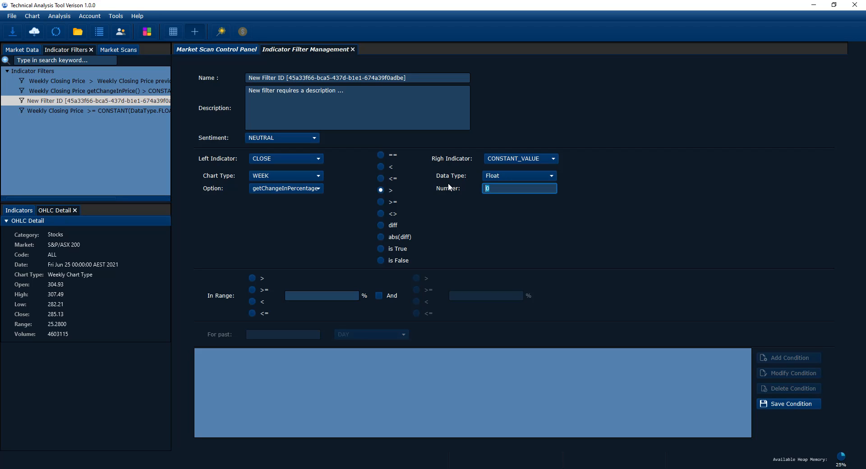
pyautogui.write('5.0')
pyautogui.moveTo(499, 190); pyautogui.dragTo(485, 187)
pyautogui.click(493, 192)
pyautogui.click(539, 218)
pyautogui.click(781, 402)
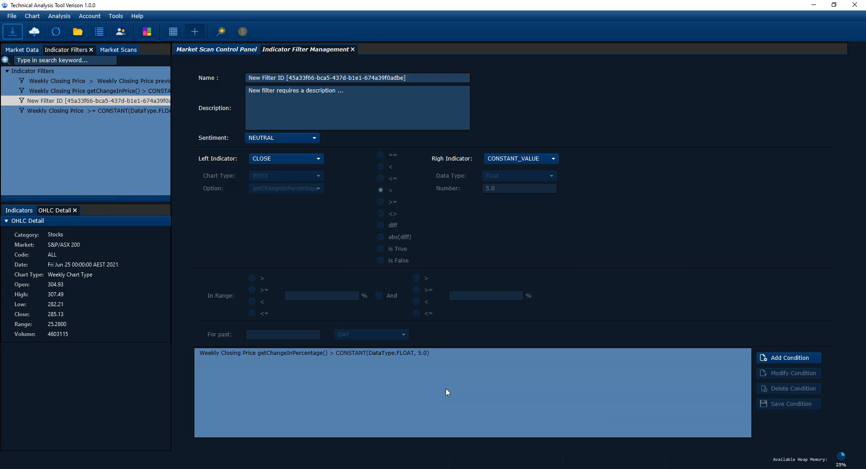
# - Open the saved getChangeInPercentage() condition for modification and set its constant number to 10.0
pyautogui.click(424, 353)
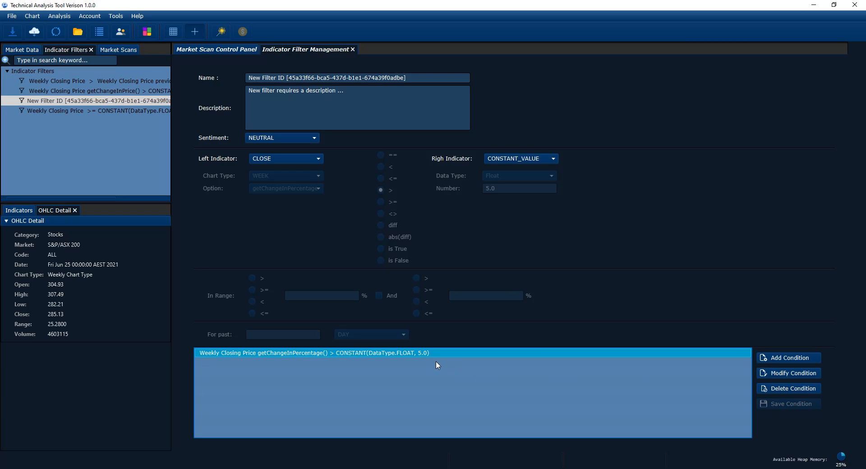
pyautogui.click(783, 375)
pyautogui.moveTo(508, 188); pyautogui.dragTo(472, 186)
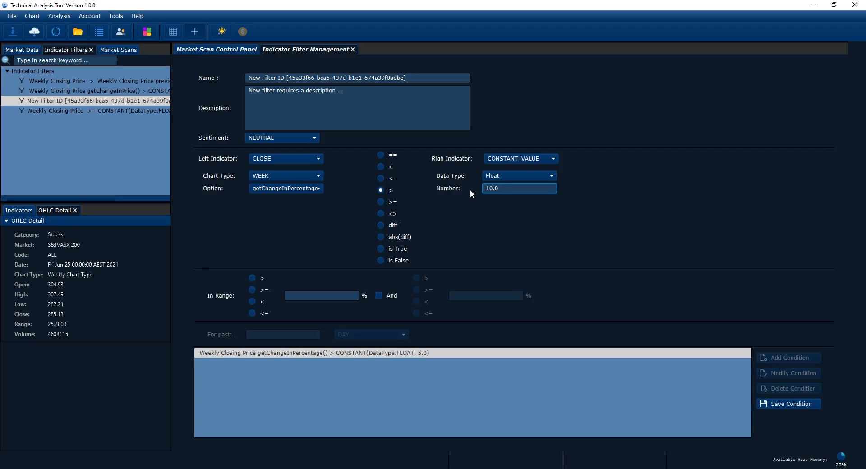
pyautogui.click(565, 268)
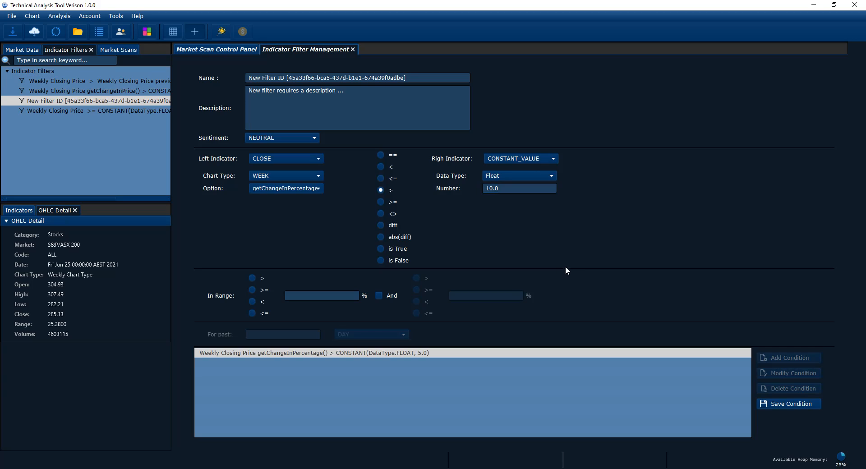
# - Copy the condition's description into the filter name as "Weekly Closing Price getChangeInPercentage() > CONSTANT(DataType.FLOAT, 5.0)"
pyautogui.click(408, 354)
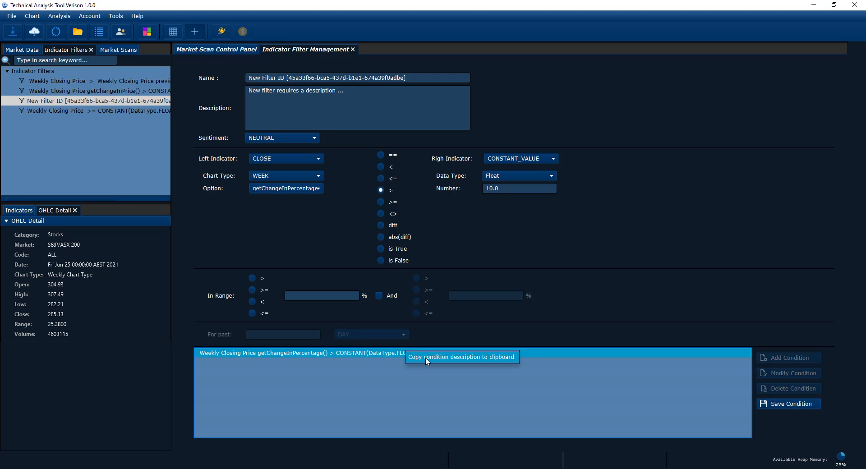
pyautogui.click(421, 75)
pyautogui.hotkey('ctrl', 'a')
pyautogui.write('Weekly Closing Price getChangeInPercentage() > CONSTANT(DataType.FLOAT, 5.0)')
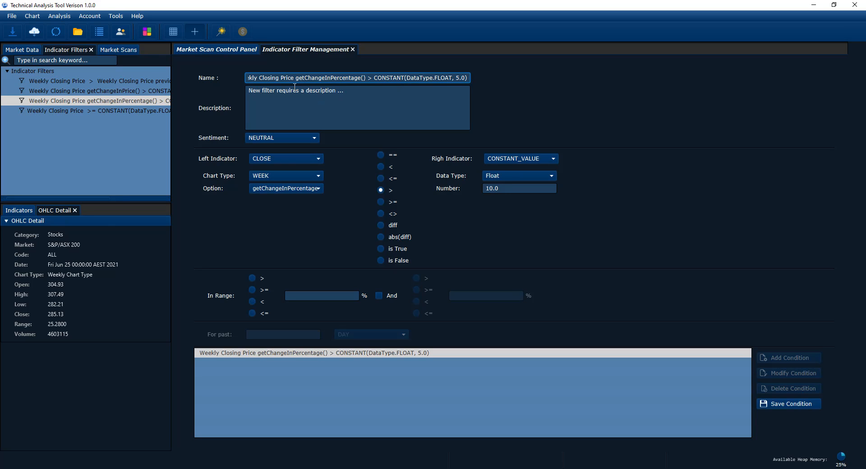
pyautogui.moveTo(289, 79); pyautogui.dragTo(195, 72)
pyautogui.click(108, 144)
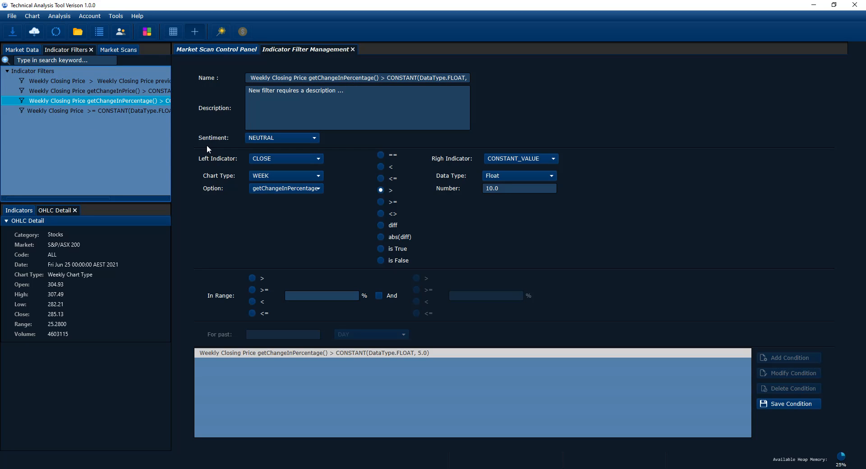
# - Create a market scan named "Weekly Closing Price getChangeInPercentage() > CONSTANT(DataType.FLOAT, 5.0)" and add the S&P/ASX 200 stocks to it
pyautogui.click(118, 50)
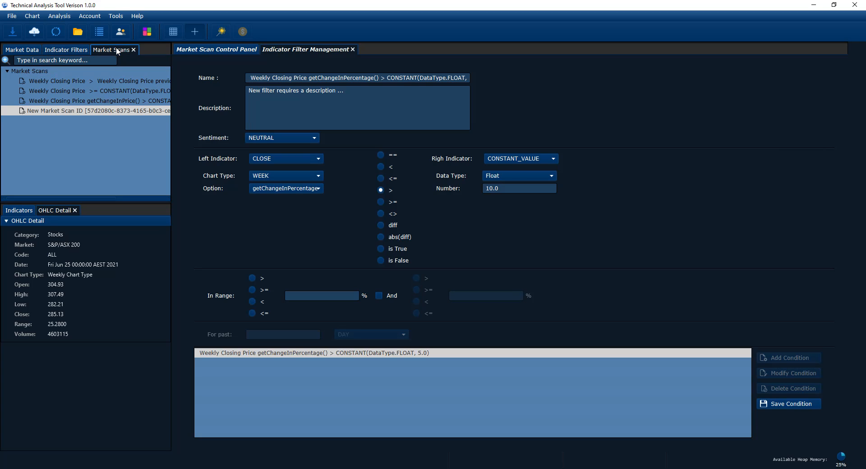
pyautogui.rightClick(42, 71)
pyautogui.click(55, 87)
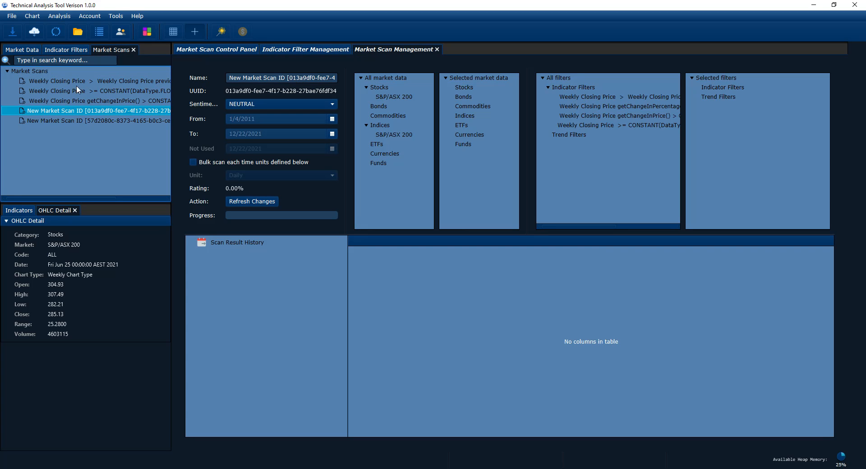
pyautogui.tripleClick(241, 77)
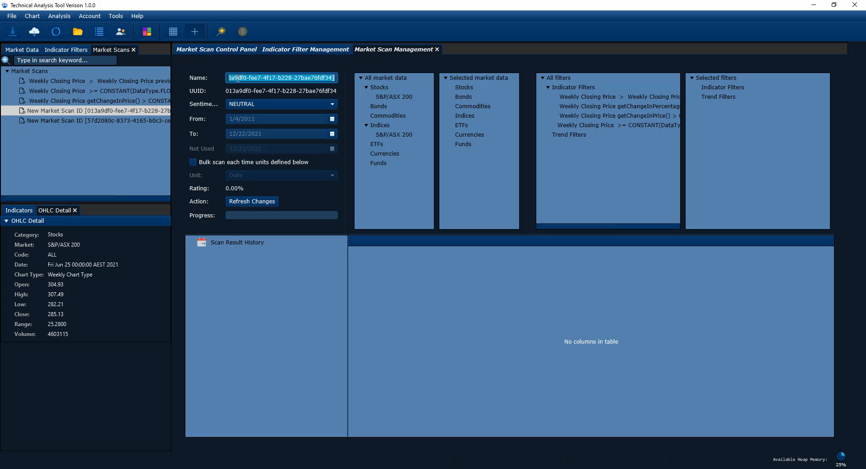
pyautogui.write('Weekly Closing Price getChangeInPercentage() > CONSTANT(DataType.FLOAT, 5.0)')
pyautogui.click(386, 97)
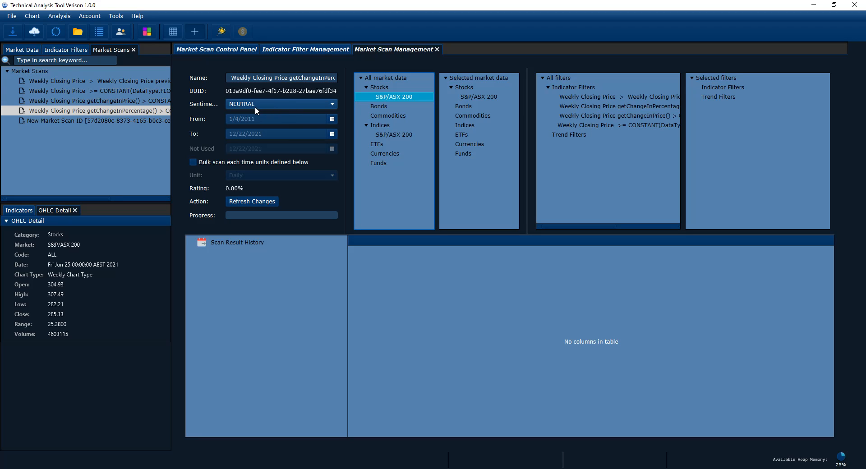
# - Rename the leftover untitled market scan as "Weekly Closing Price getChangeInPercentage() > CONSTANT(DataType.FLOAT, 5.0)"
pyautogui.click(126, 122)
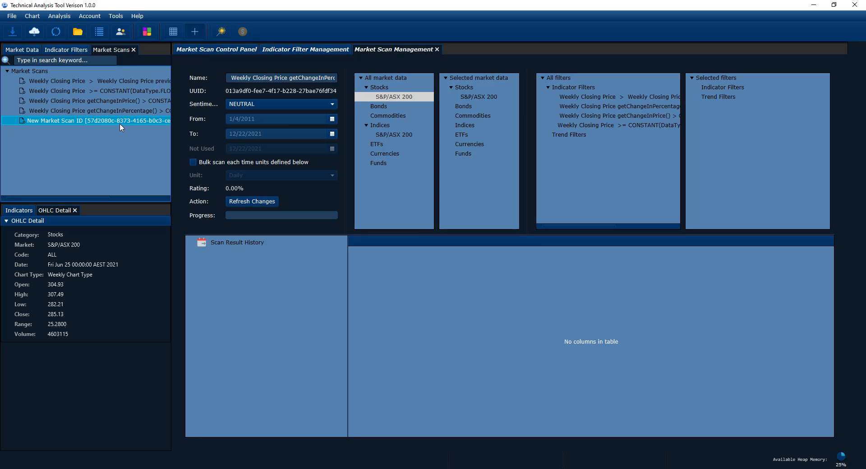
pyautogui.tripleClick(266, 80)
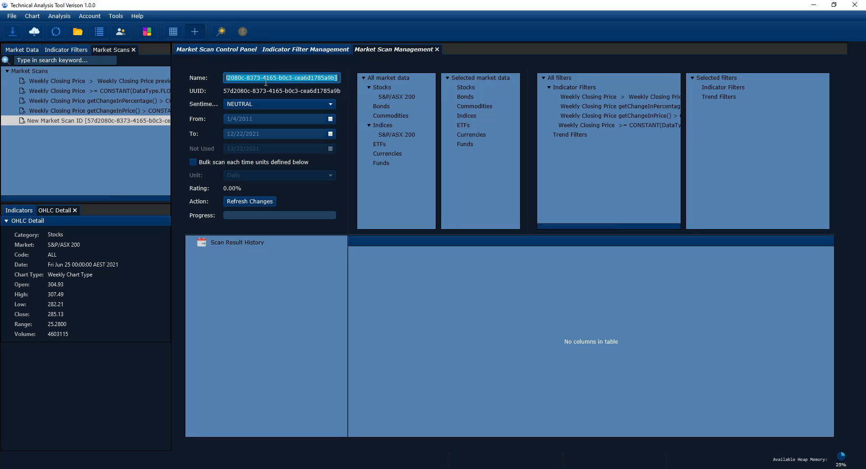
pyautogui.hotkey('ctrl', 'v')
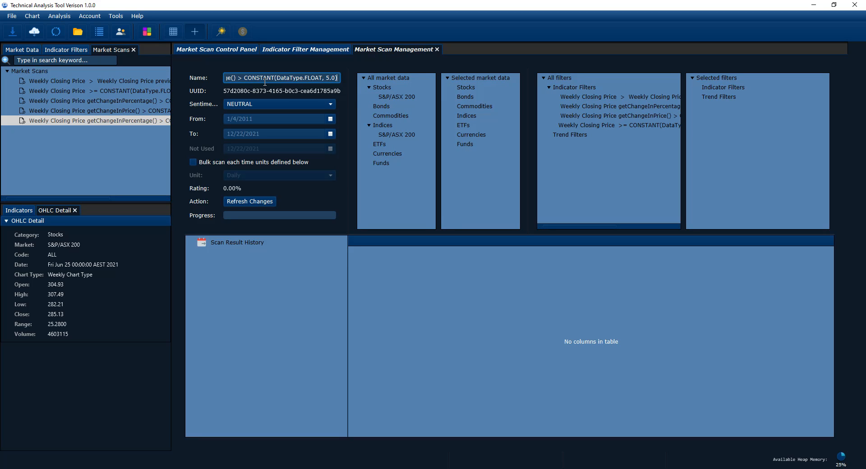
pyautogui.click(89, 149)
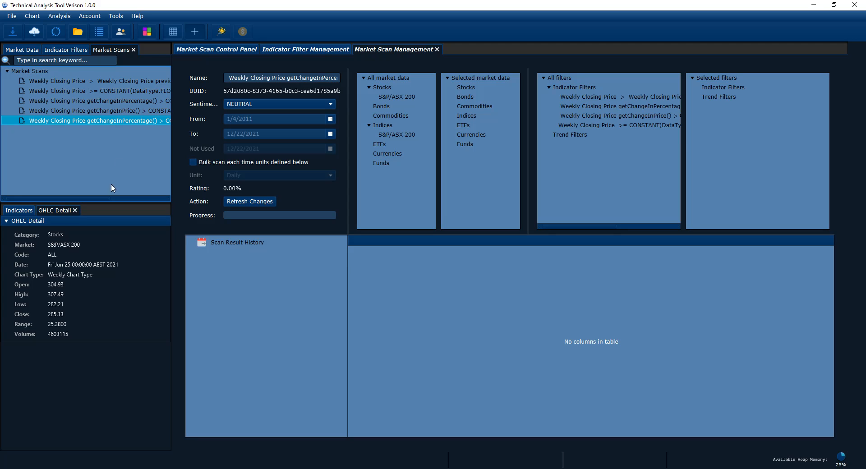
# - Delete the duplicate getChangeInPercentage() market scan at the end of the Market Scans list
pyautogui.moveTo(117, 198); pyautogui.dragTo(161, 199)
pyautogui.moveTo(101, 199); pyautogui.dragTo(23, 193)
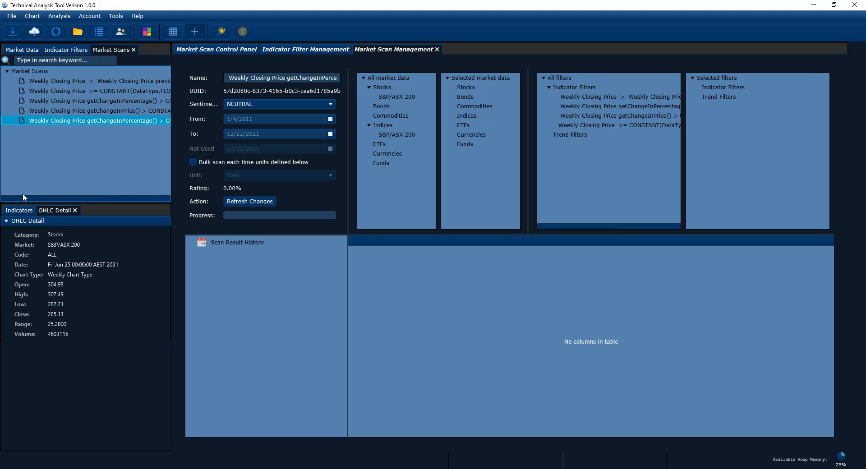
pyautogui.rightClick(85, 123)
pyautogui.click(103, 176)
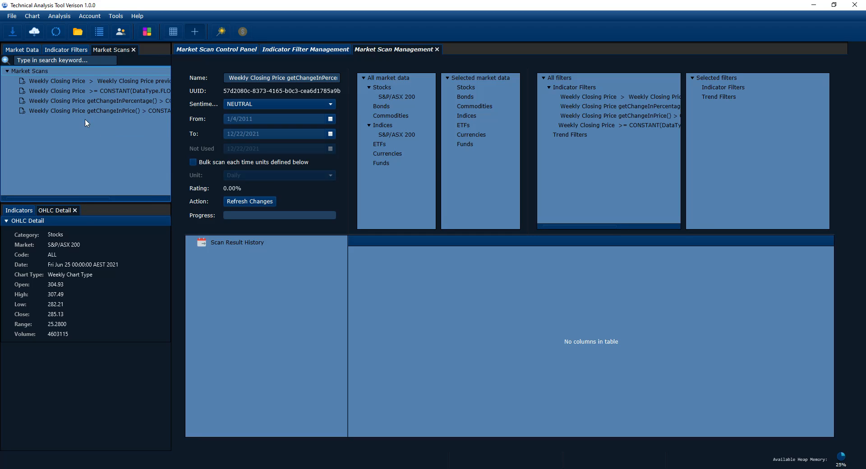
# - Delete the existing getChangeInPercentage() market scan from the Market Scans list
pyautogui.click(81, 104)
pyautogui.rightClick(81, 105)
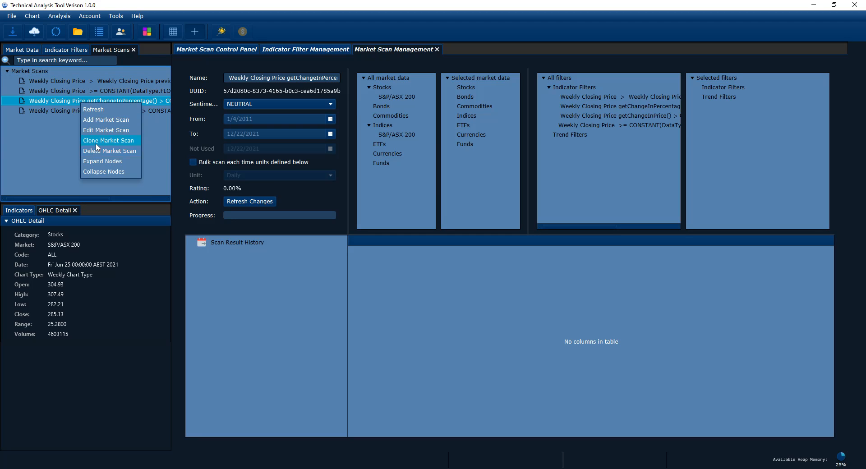
pyautogui.click(94, 152)
# - Create a market scan named "Weekly Closing Price getChangeInPercentage() > CONSTANT(DataType.FLOAT, 5.0)" covering the S&P/ASX 200 stocks
pyautogui.rightClick(44, 75)
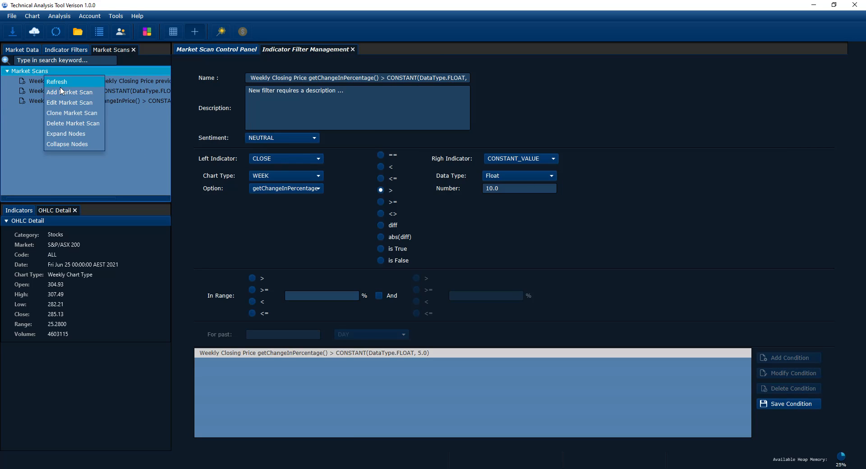
pyautogui.click(62, 93)
pyautogui.click(253, 83)
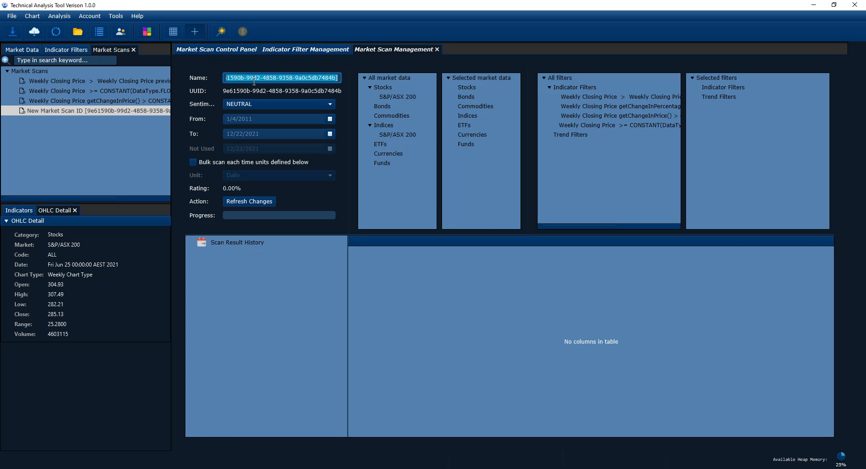
pyautogui.write('Weekly Closing Price getChangeInPercentage() > CONSTANT(DataType.FLOAT, 5.0)')
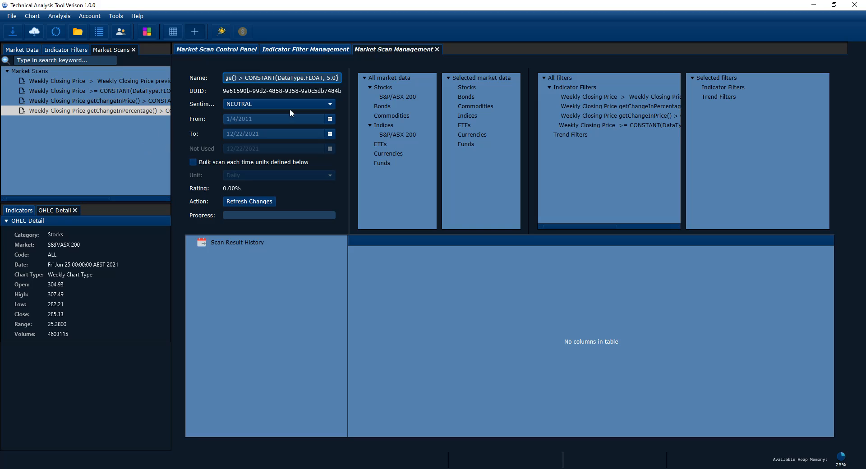
pyautogui.moveTo(393, 98); pyautogui.dragTo(475, 107)
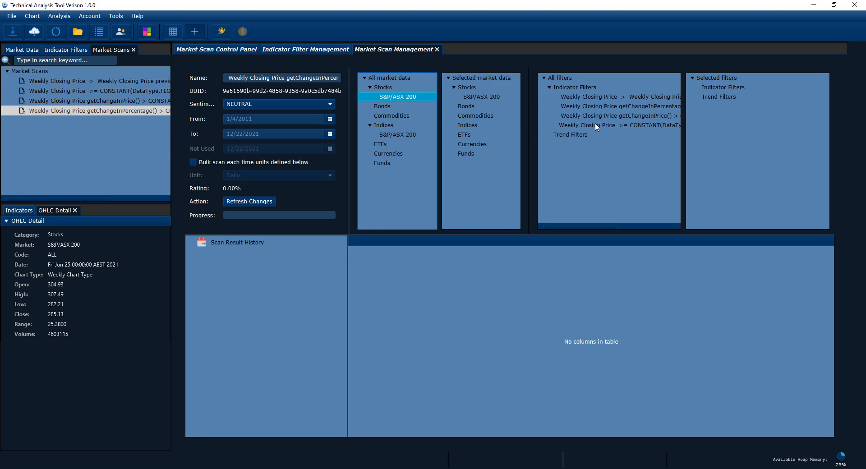
pyautogui.moveTo(615, 106); pyautogui.dragTo(731, 188)
pyautogui.moveTo(730, 227); pyautogui.dragTo(798, 233)
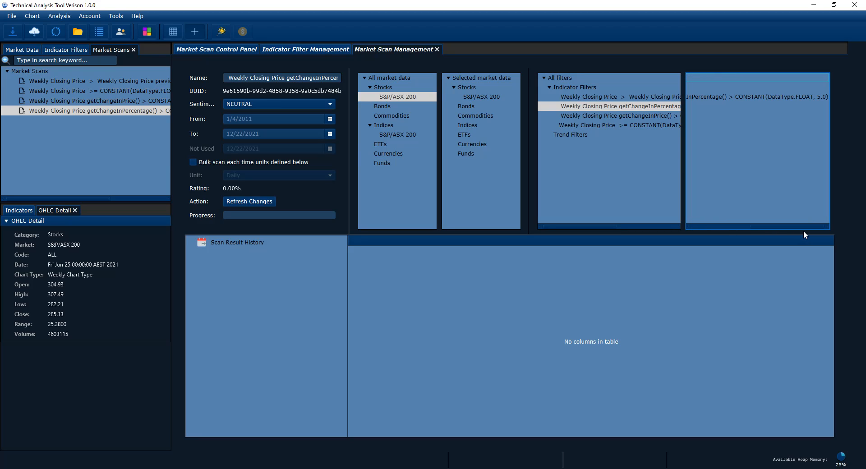
pyautogui.doubleClick(770, 98)
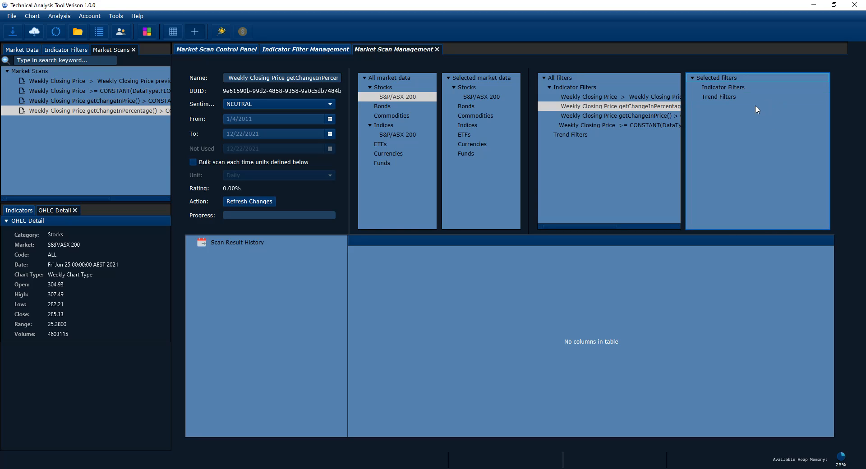
# - Add the weekly closing price getChangeInPercentage() indicator filter to the scan's selected filters
pyautogui.moveTo(592, 223); pyautogui.dragTo(648, 228)
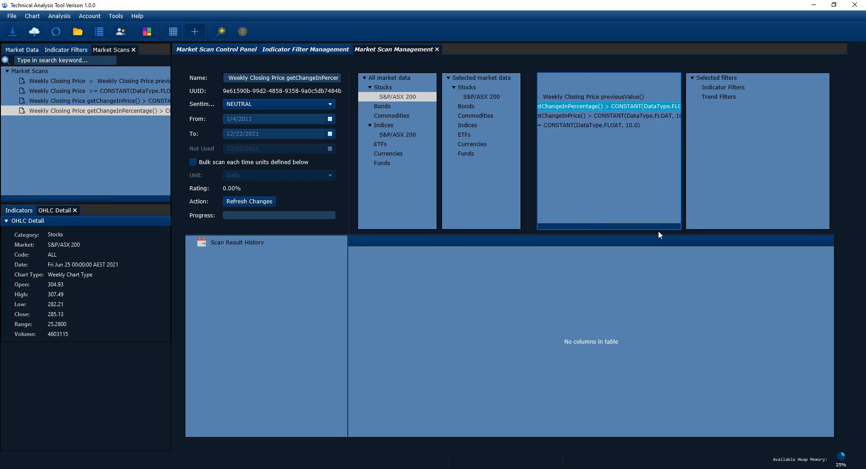
pyautogui.doubleClick(654, 107)
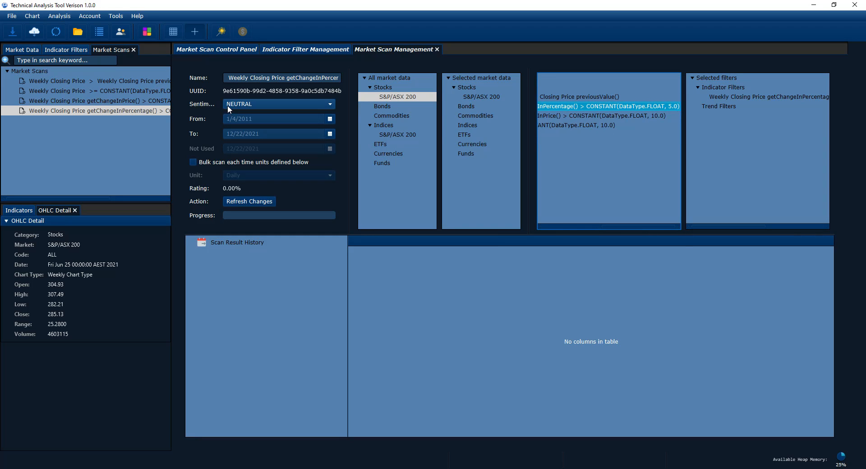
# - Rename the indicator filter as "Weekly Closing Price getChangeInPercentage() > CONSTANT(DataType.FLOAT, 10.0)"
pyautogui.click(290, 50)
pyautogui.click(460, 79)
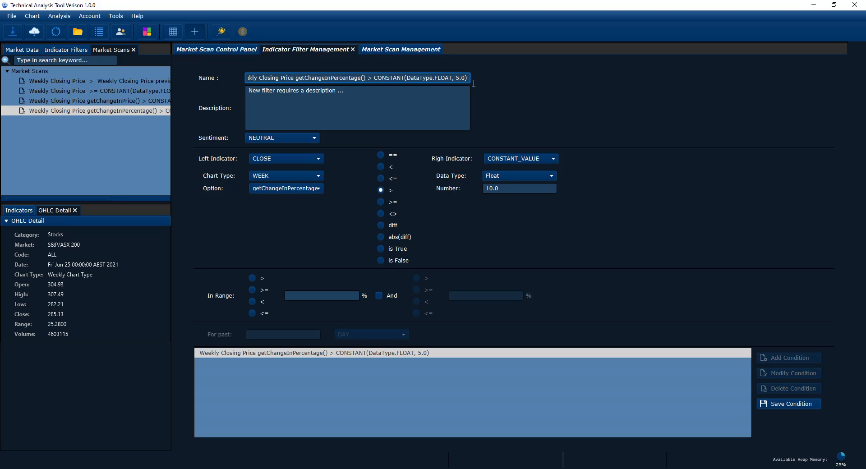
pyautogui.moveTo(459, 78); pyautogui.dragTo(457, 78)
pyautogui.write('10')
# - Refresh the market scan's changes and check the full name of its selected getChangeInPercentage() filter
pyautogui.click(400, 49)
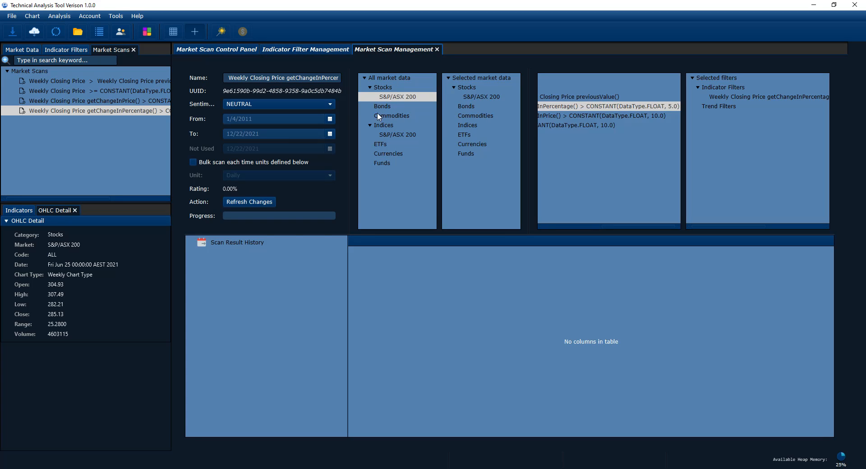
pyautogui.click(256, 203)
pyautogui.click(751, 222)
pyautogui.moveTo(764, 226); pyautogui.dragTo(830, 223)
pyautogui.click(763, 97)
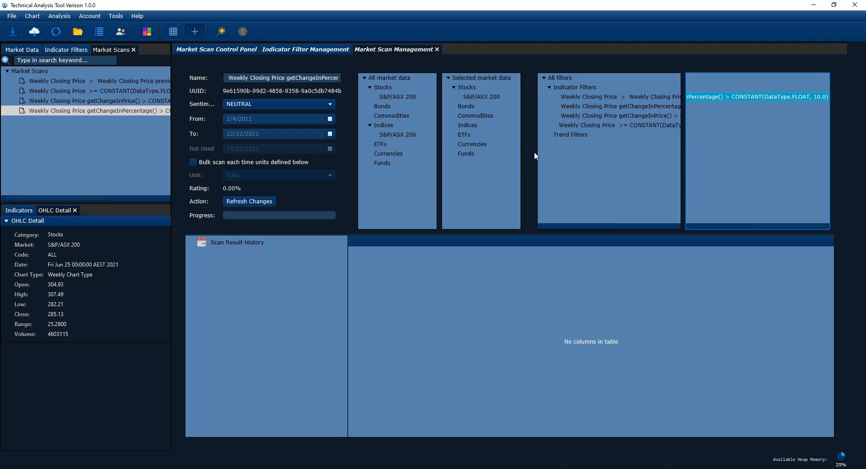
# - Review the settings and filter condition of the getChangeInPercentage() market scan without running it
pyautogui.click(231, 49)
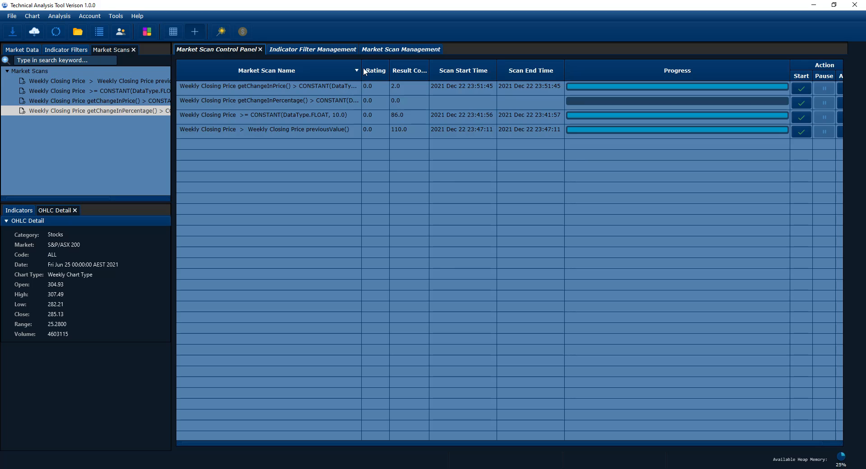
pyautogui.moveTo(362, 67)
pyautogui.mouseDown()
pyautogui.moveTo(589, 73)
pyautogui.moveTo(361, 77)
pyautogui.moveTo(362, 69)
pyautogui.moveTo(449, 71)
pyautogui.moveTo(366, 71)
pyautogui.mouseUp()
pyautogui.click(326, 103)
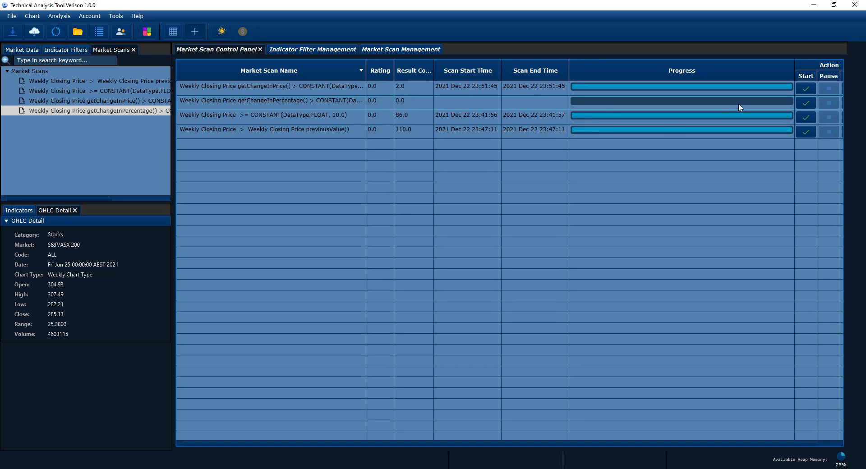
pyautogui.click(797, 102)
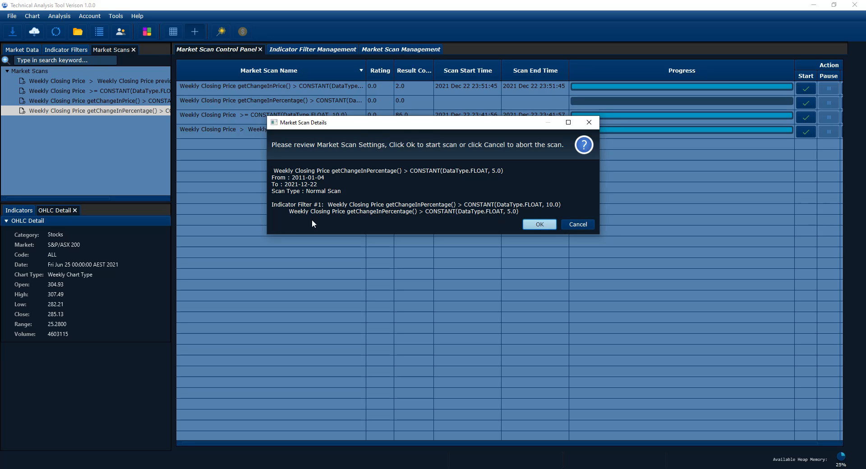
pyautogui.click(575, 226)
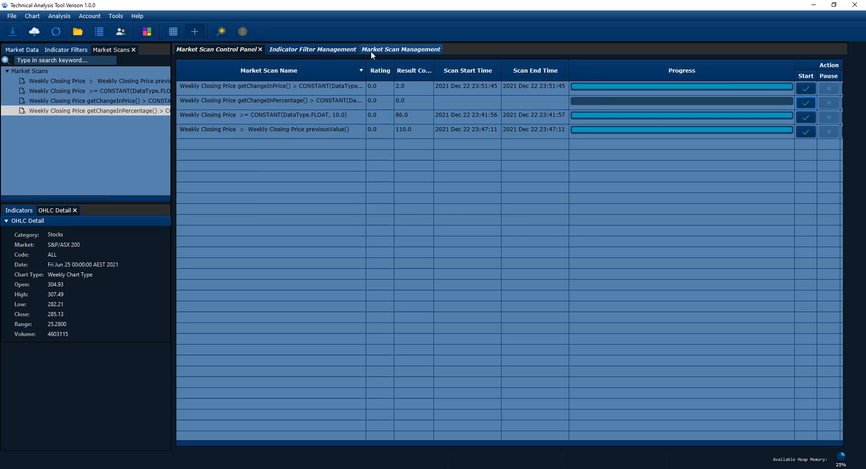
# - Save the getChangeInPercentage() filter's condition with the Float constant 10.0
pyautogui.click(321, 53)
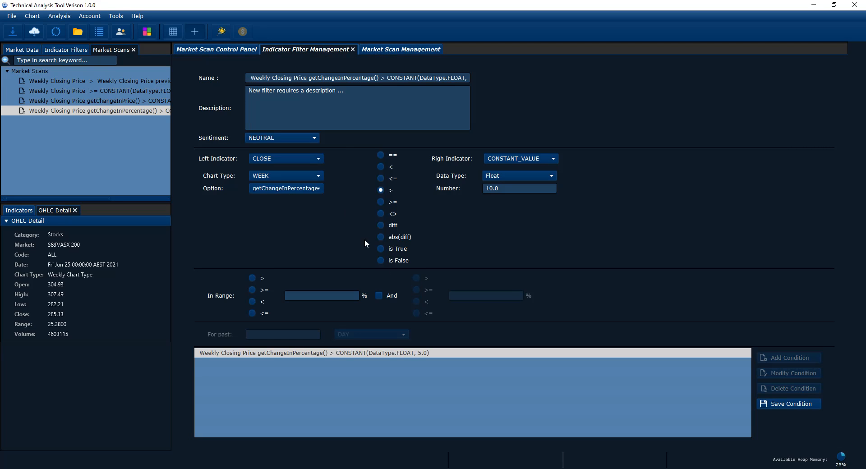
pyautogui.click(796, 402)
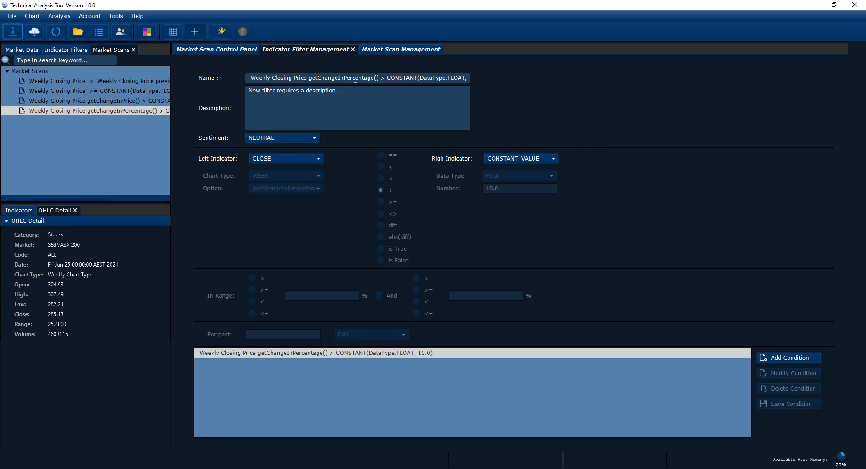
# - Run the getChangeInPercentage() market scan from the scan control panel, accepting its settings
pyautogui.click(382, 50)
pyautogui.click(230, 50)
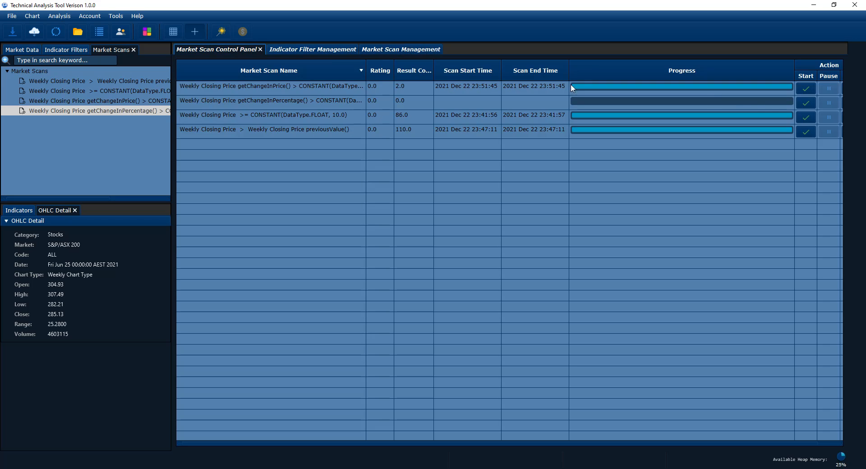
pyautogui.click(802, 105)
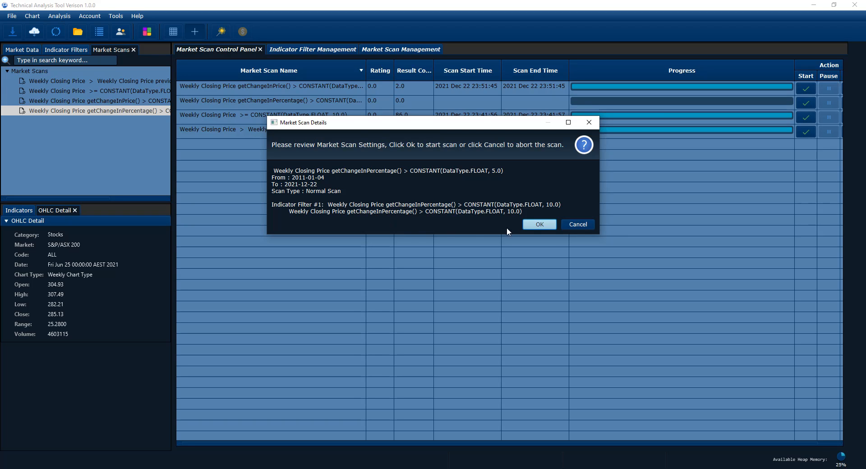
pyautogui.click(533, 224)
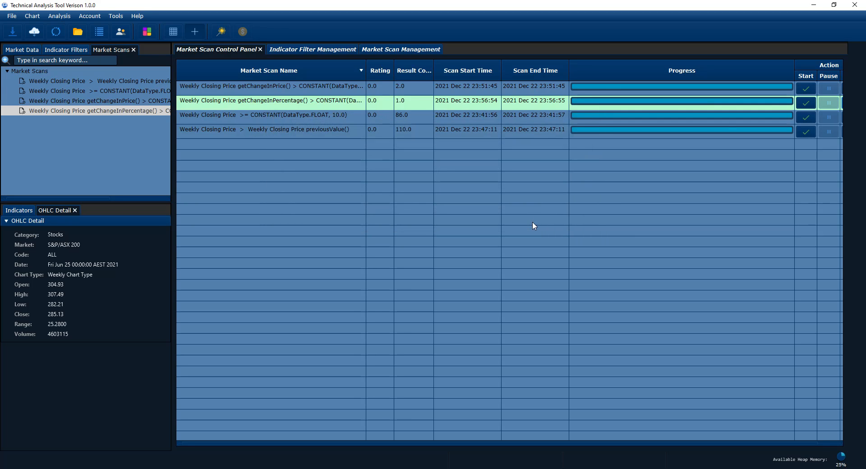
# - Display the scan's 2021 Dec 22 results for Stocks-S&P/ASX 200 and open the chart of LNK
pyautogui.click(315, 50)
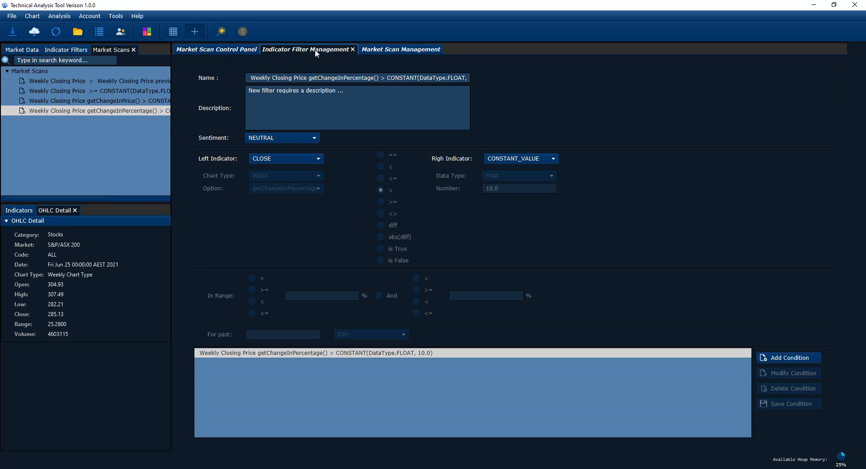
pyautogui.click(375, 49)
pyautogui.rightClick(240, 243)
pyautogui.click(258, 254)
pyautogui.click(260, 298)
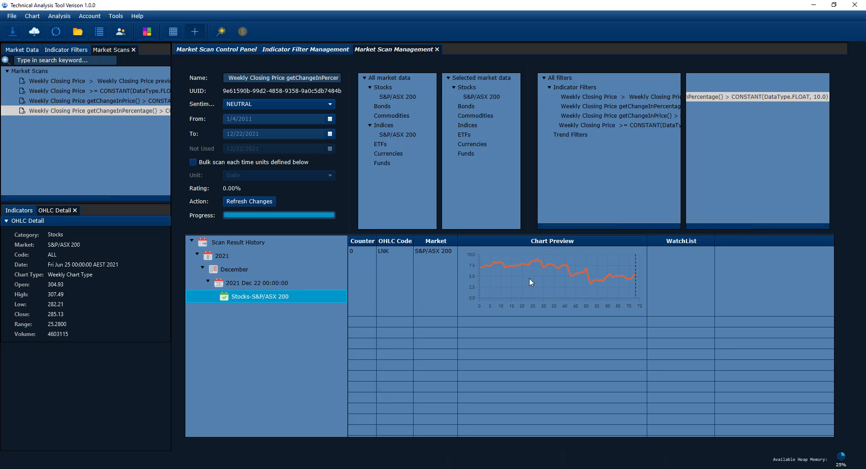
pyautogui.doubleClick(537, 276)
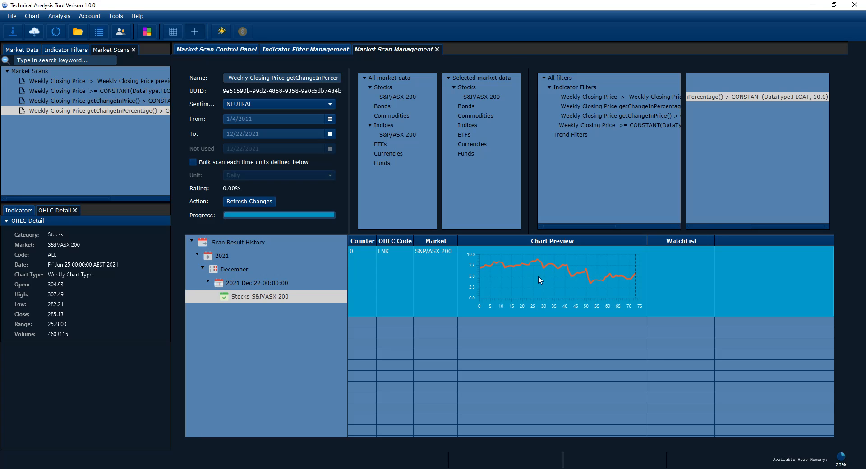
# - Examine the latest weekly price moves of LNK with candlesticks and close the chart
pyautogui.moveTo(331, 277); pyautogui.dragTo(686, 270)
pyautogui.moveTo(199, 260); pyautogui.dragTo(672, 311)
pyautogui.moveTo(244, 283); pyautogui.dragTo(533, 308)
pyautogui.moveTo(304, 265); pyautogui.dragTo(480, 283)
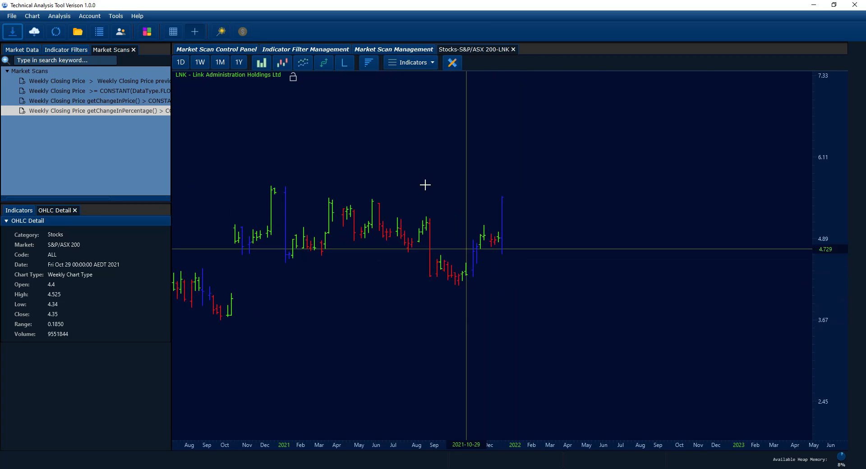
pyautogui.click(282, 64)
pyautogui.moveTo(474, 236); pyautogui.dragTo(582, 252)
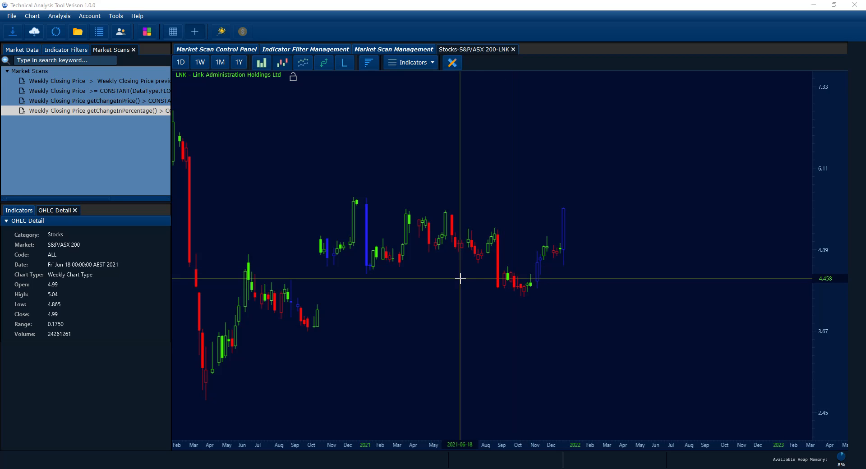
pyautogui.scroll(-1, 571, 272)
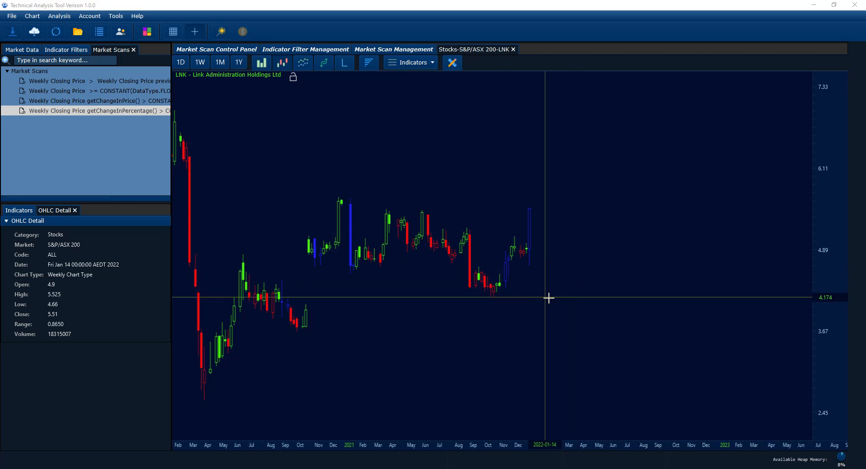
pyautogui.moveTo(603, 296); pyautogui.dragTo(686, 294)
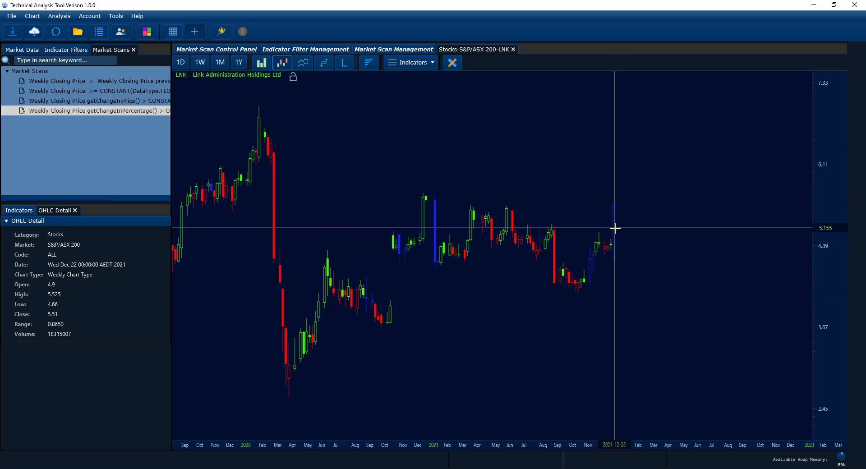
pyautogui.scroll(1, 632, 245)
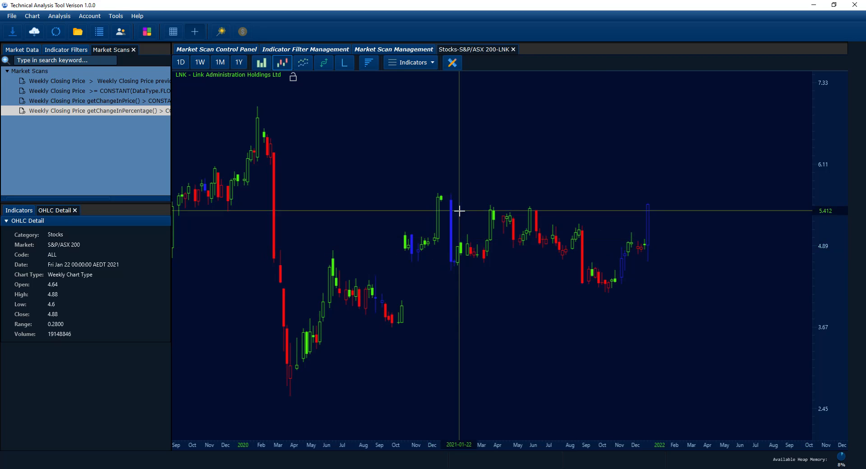
pyautogui.click(514, 49)
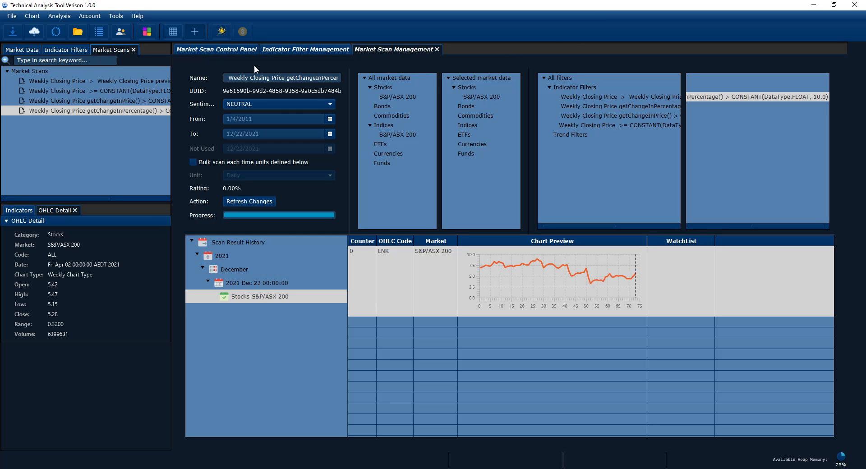
# - Add a new filter to the Indicator Filters list
pyautogui.click(323, 52)
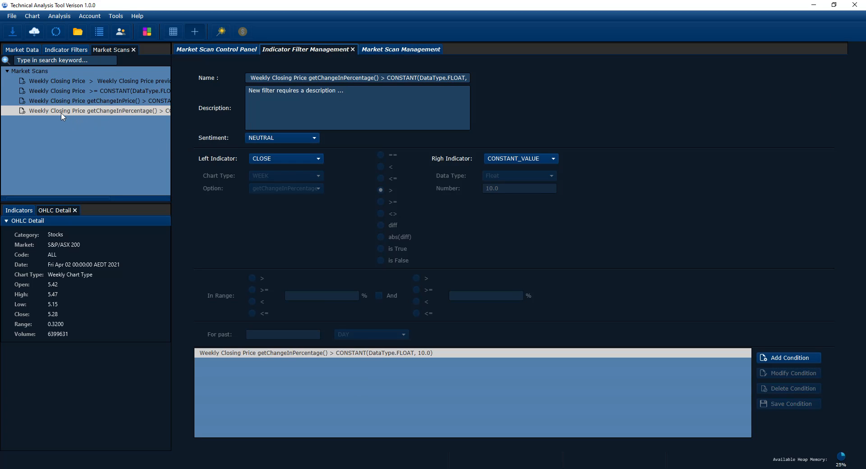
pyautogui.rightClick(49, 110)
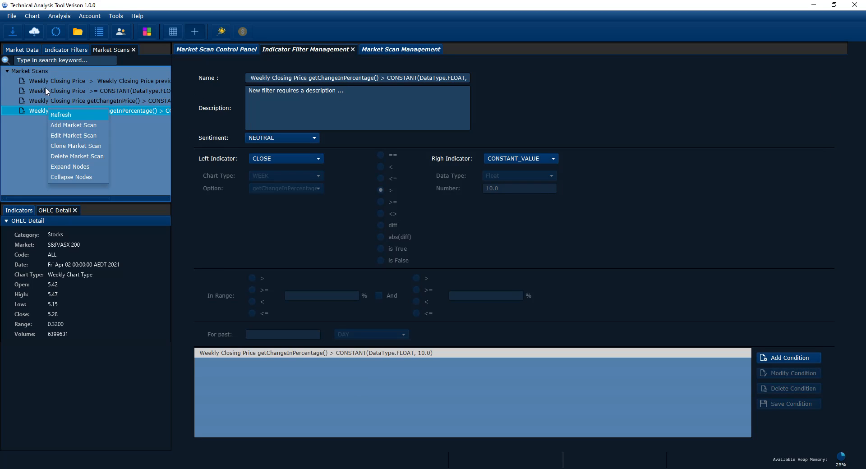
pyautogui.click(58, 48)
pyautogui.rightClick(37, 111)
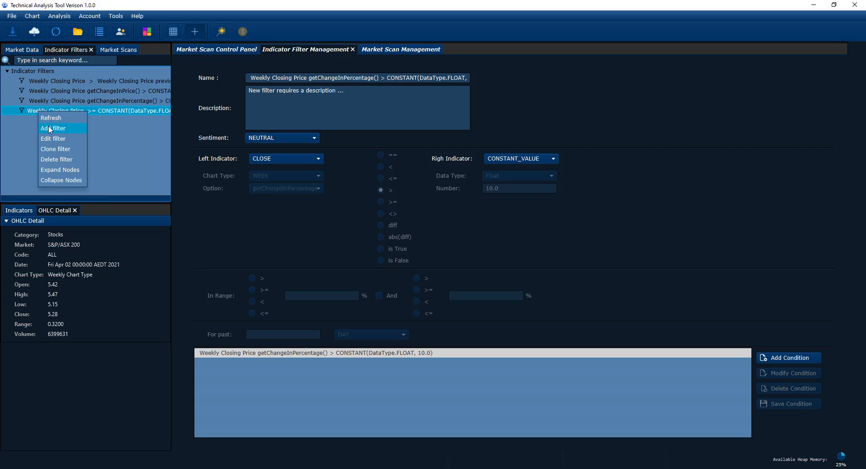
pyautogui.click(51, 128)
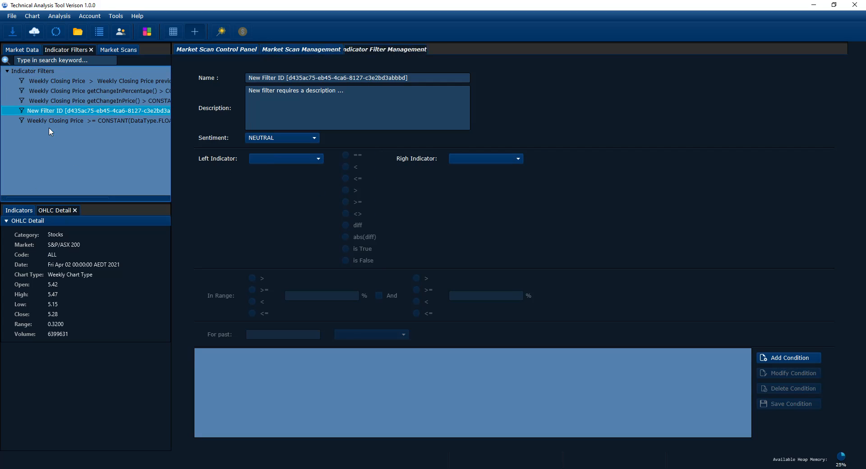
# - Add a condition to the new filter with left indicator CLOSE, chart type WEEK and option getAverageOfLast
pyautogui.click(798, 358)
pyautogui.click(284, 159)
pyautogui.click(271, 170)
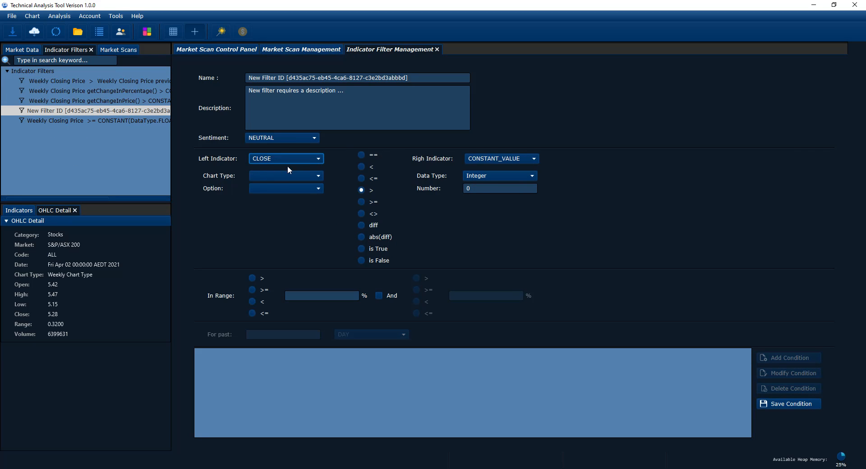
pyautogui.click(276, 177)
pyautogui.click(270, 195)
pyautogui.click(271, 192)
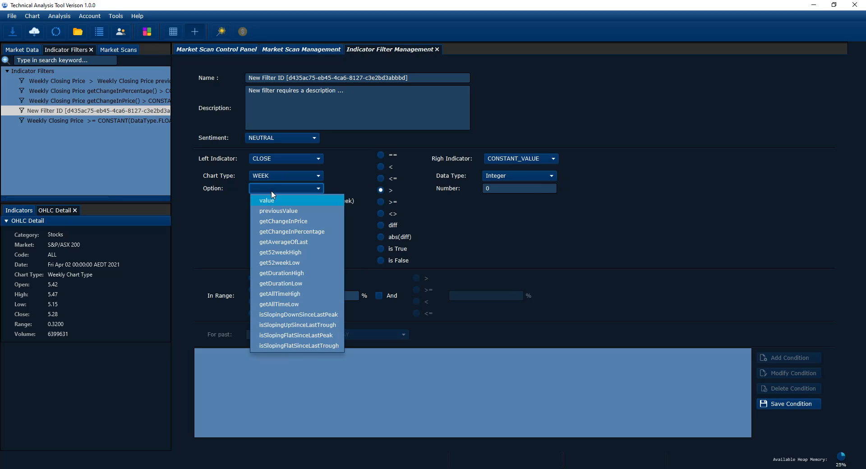
pyautogui.click(279, 242)
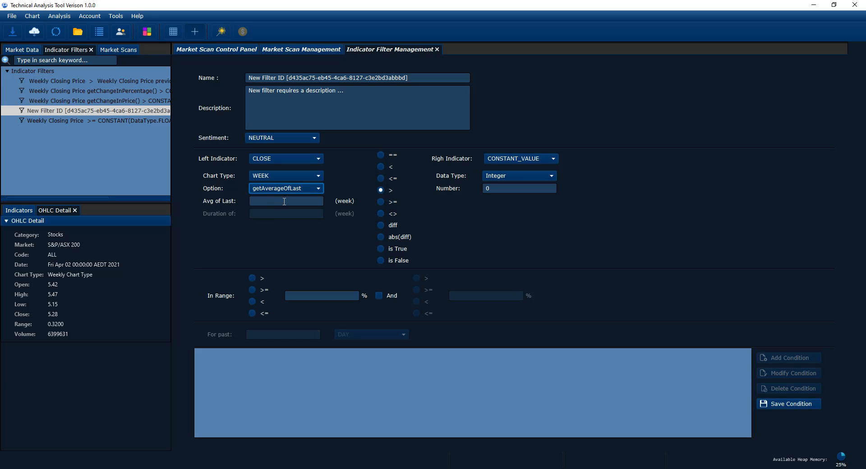
# - Switch the left indicator's chart type to DAY and return it to WEEK
pyautogui.click(274, 175)
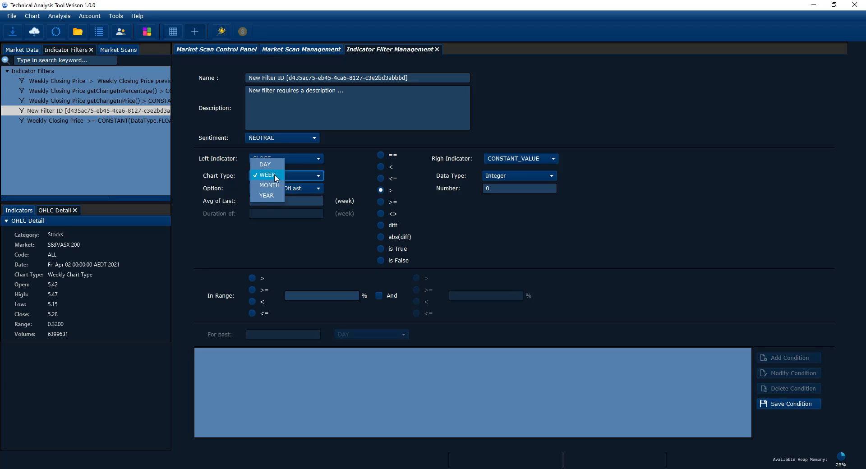
pyautogui.click(277, 175)
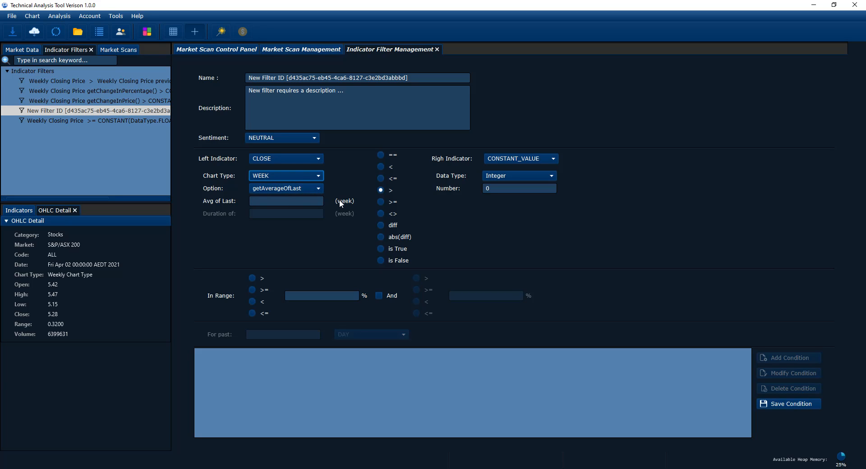
pyautogui.click(281, 177)
pyautogui.click(275, 166)
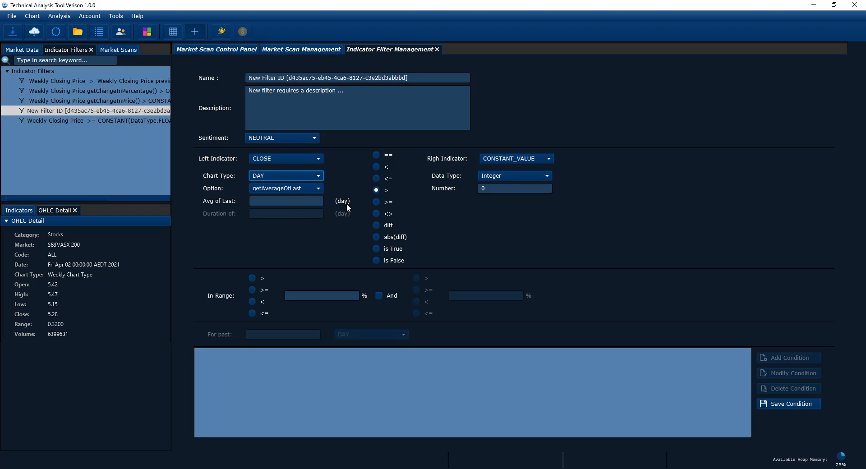
pyautogui.click(277, 176)
pyautogui.click(270, 186)
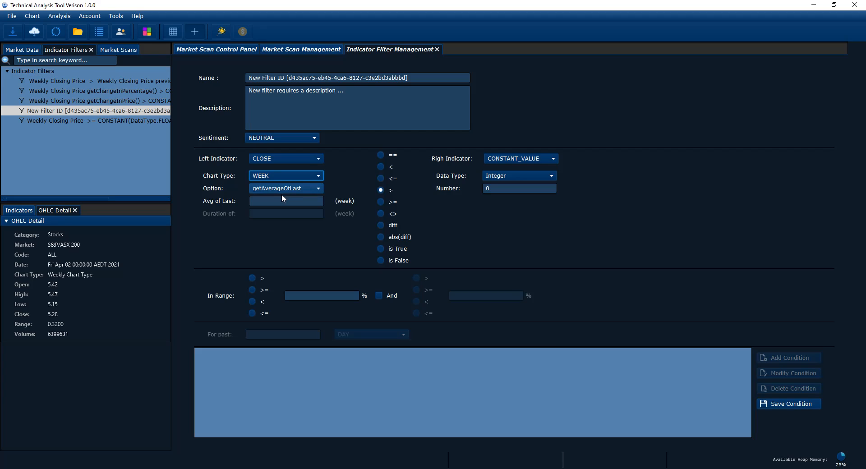
# - Enter 10 weeks as the Avg of Last value, and replace it with 20
pyautogui.click(282, 201)
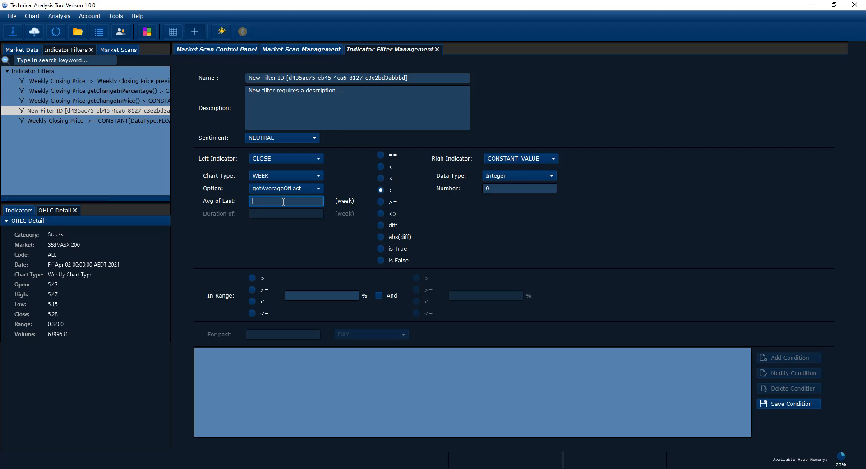
pyautogui.write('10')
pyautogui.moveTo(283, 201); pyautogui.dragTo(243, 204)
pyautogui.write('20')
# - Change the left indicator's option to get52weekHigh
pyautogui.click(277, 189)
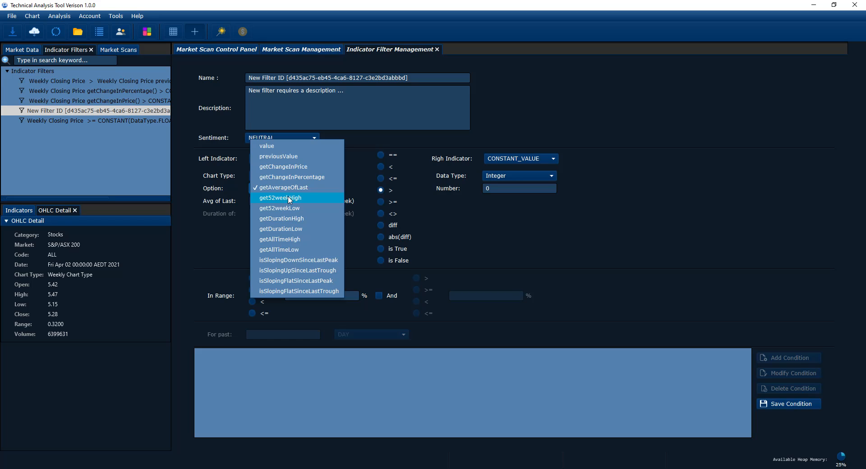
pyautogui.click(289, 200)
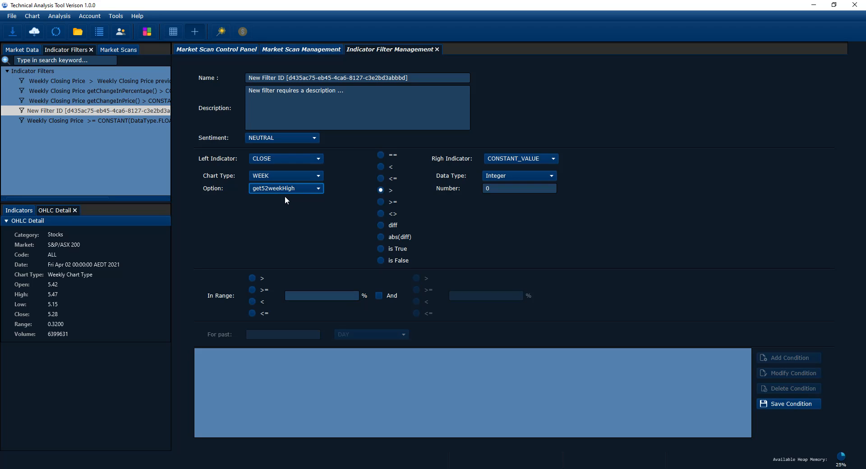
pyautogui.click(280, 188)
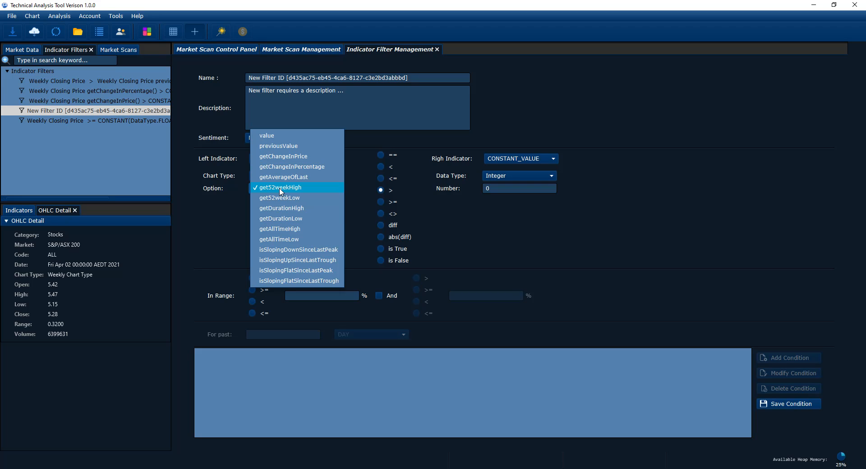
pyautogui.click(280, 188)
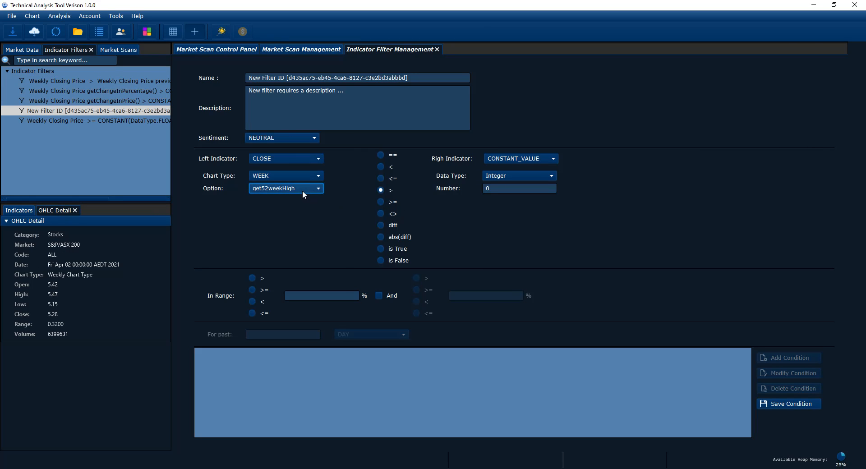
pyautogui.click(302, 190)
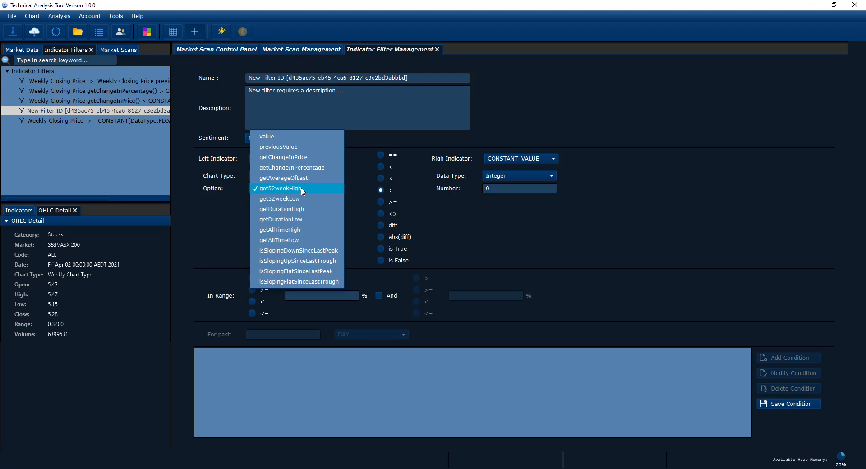
pyautogui.click(302, 188)
# - Switch the left indicator's option to get52weekLow and back to get52weekHigh
pyautogui.click(302, 188)
pyautogui.click(296, 196)
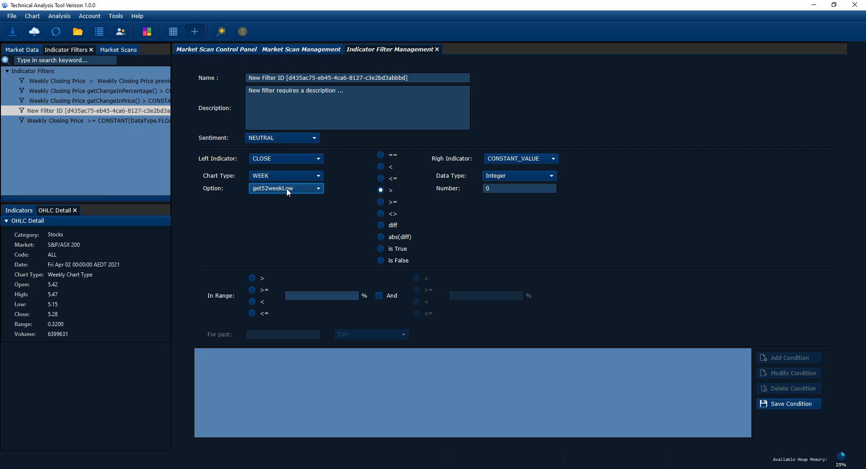
pyautogui.click(286, 188)
pyautogui.click(294, 178)
# - Set the right indicator's constant to data type Float with the number 50.0
pyautogui.click(518, 176)
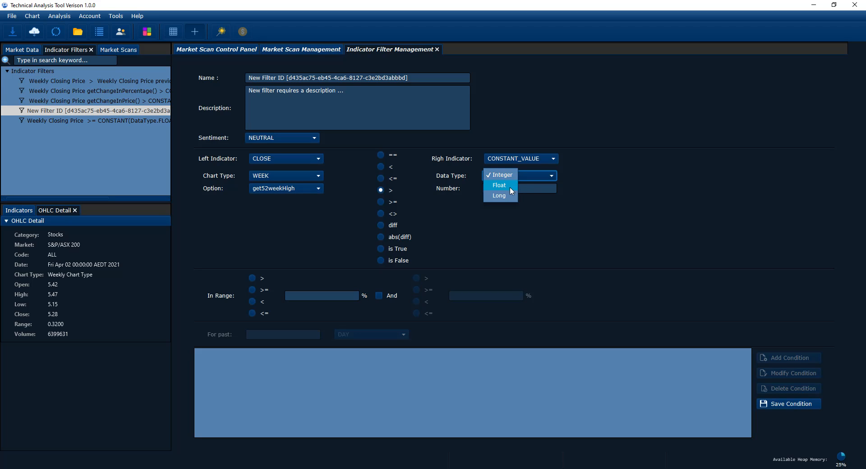
pyautogui.click(508, 185)
pyautogui.write('50.0')
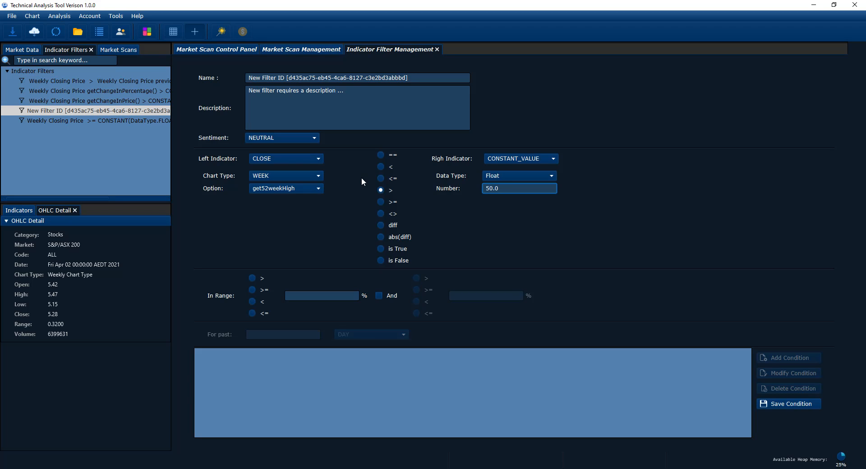
# - Change the left indicator's option to get52weekLow, keeping the right constant value
pyautogui.click(308, 191)
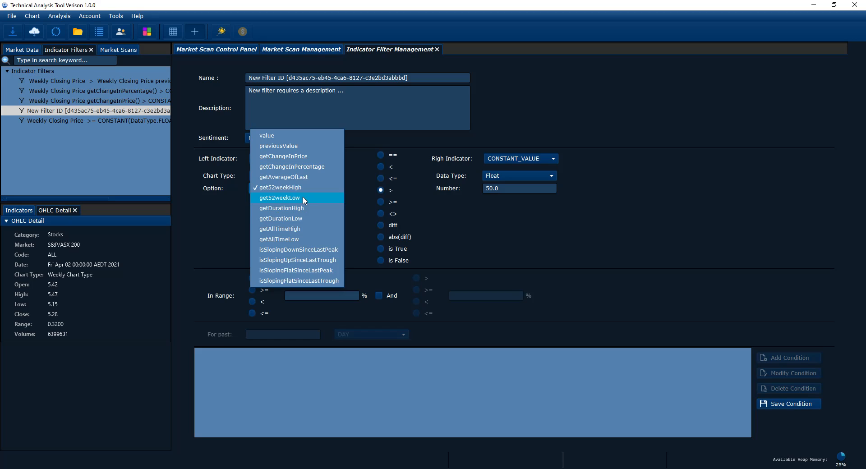
pyautogui.click(303, 198)
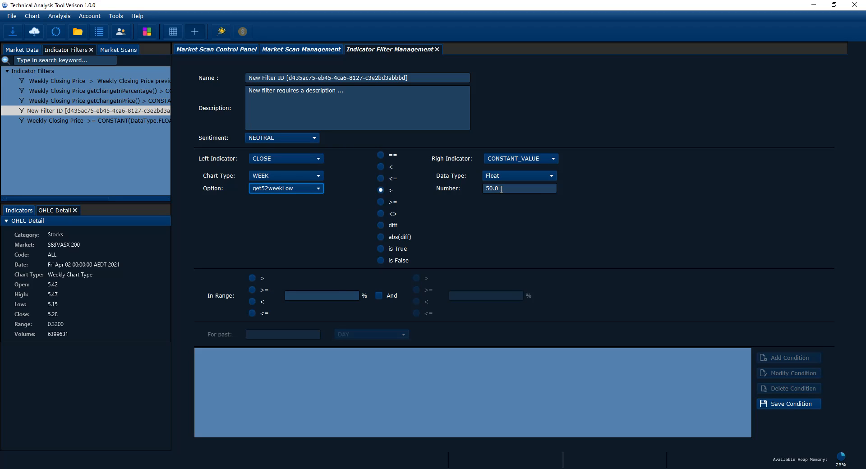
pyautogui.click(307, 188)
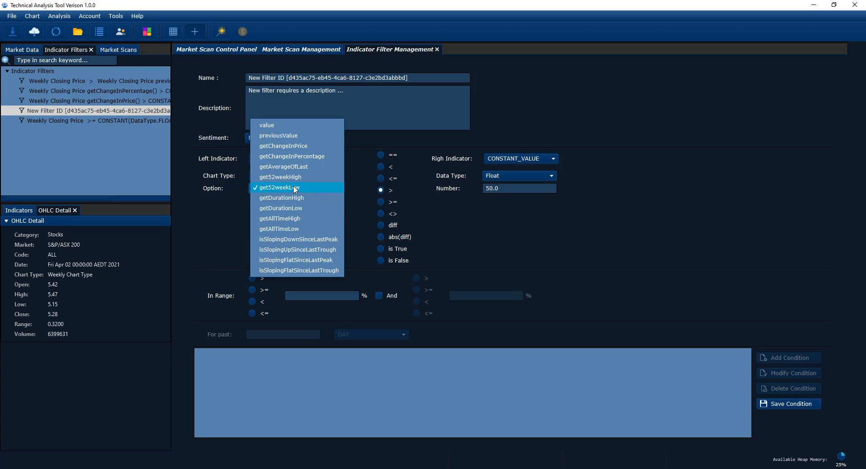
pyautogui.click(294, 188)
# - Set the left indicator's option to getDurationHigh with a duration of 20 weeks
pyautogui.click(294, 188)
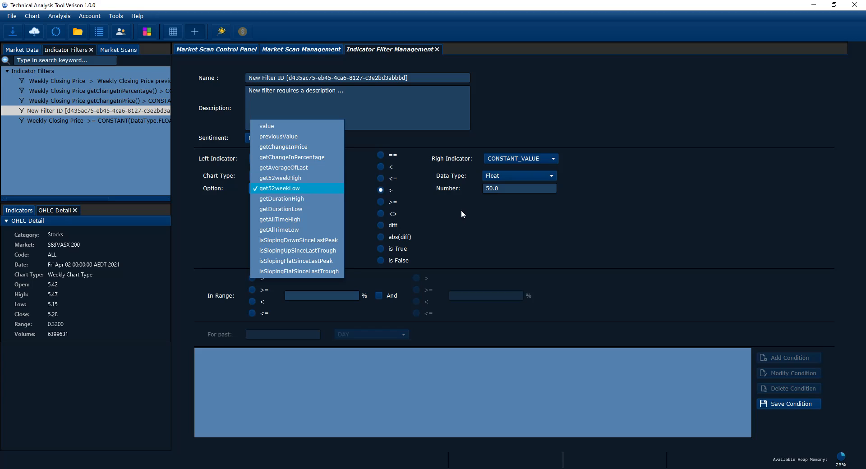
pyautogui.click(301, 199)
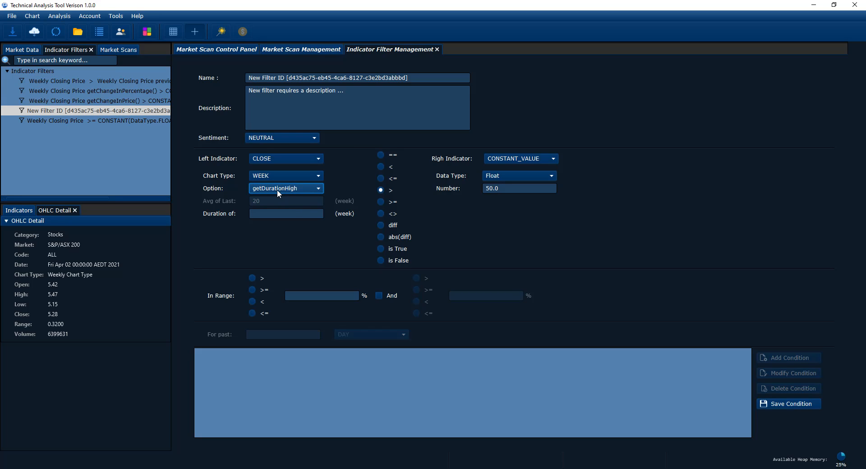
pyautogui.click(259, 214)
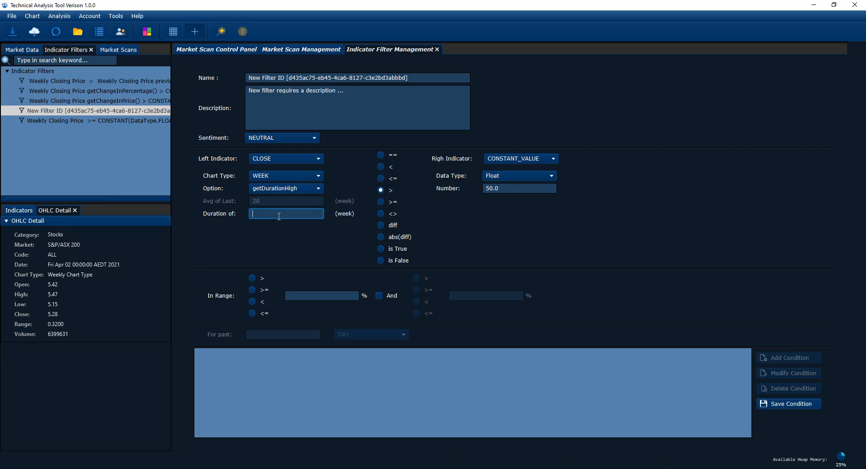
pyautogui.write('20')
pyautogui.click(273, 190)
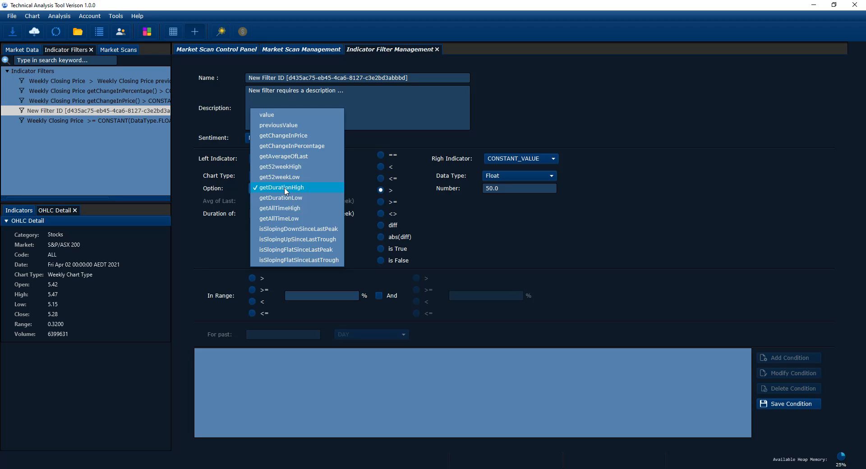
pyautogui.click(284, 188)
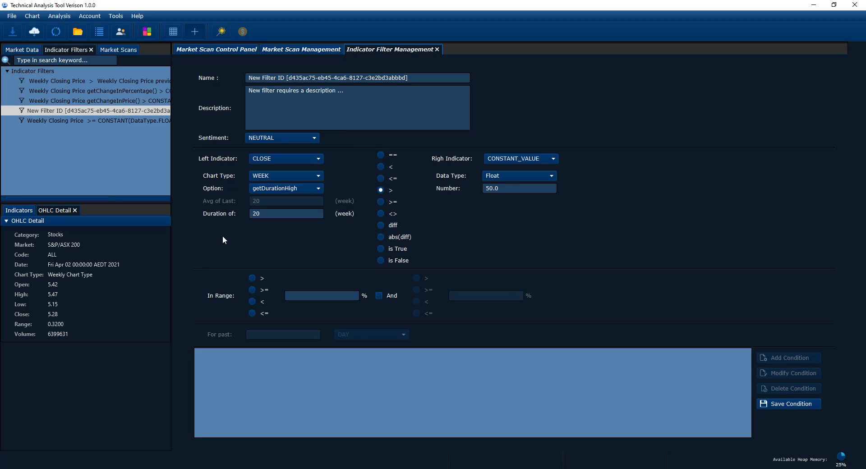
# - Set the duration of the left indicator's getDurationHigh option to 52 weeks
pyautogui.press('Tab')
pyautogui.write('5')
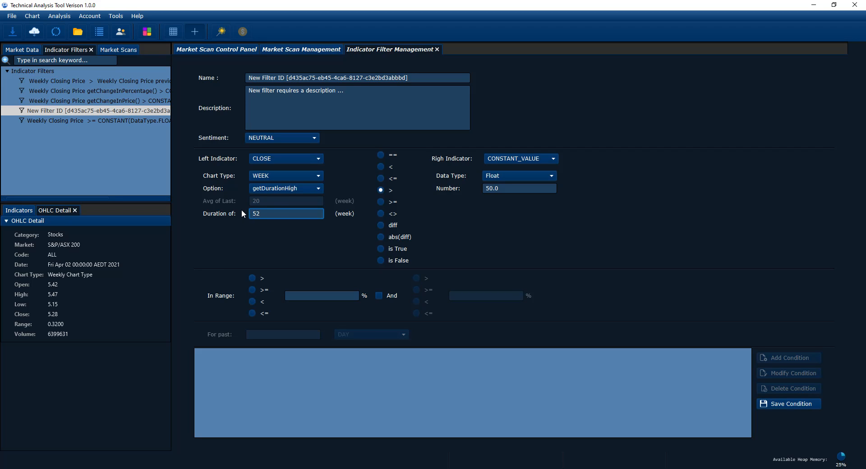
pyautogui.click(283, 189)
pyautogui.click(218, 284)
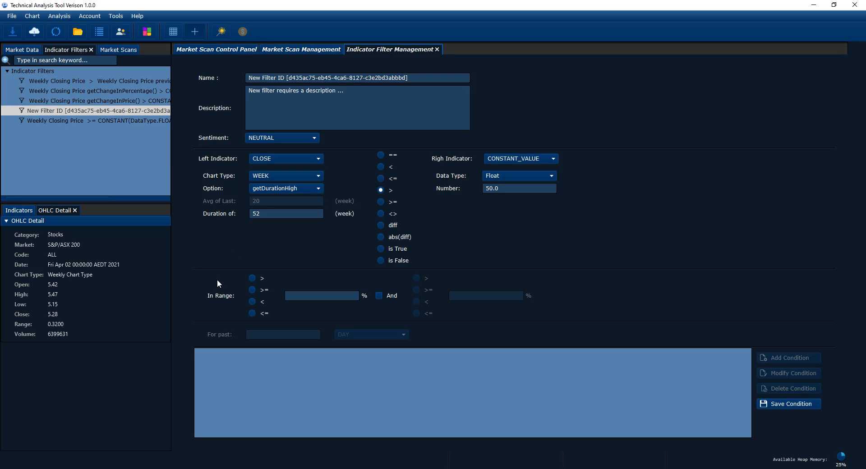
pyautogui.click(264, 217)
pyautogui.moveTo(275, 218); pyautogui.dragTo(239, 209)
# - Set the operator to ==, choose weekly CLOSE with get52weekHigh as the right indicator, and save the condition
pyautogui.click(382, 155)
pyautogui.click(514, 161)
pyautogui.click(509, 173)
pyautogui.click(509, 176)
pyautogui.click(502, 198)
pyautogui.click(499, 189)
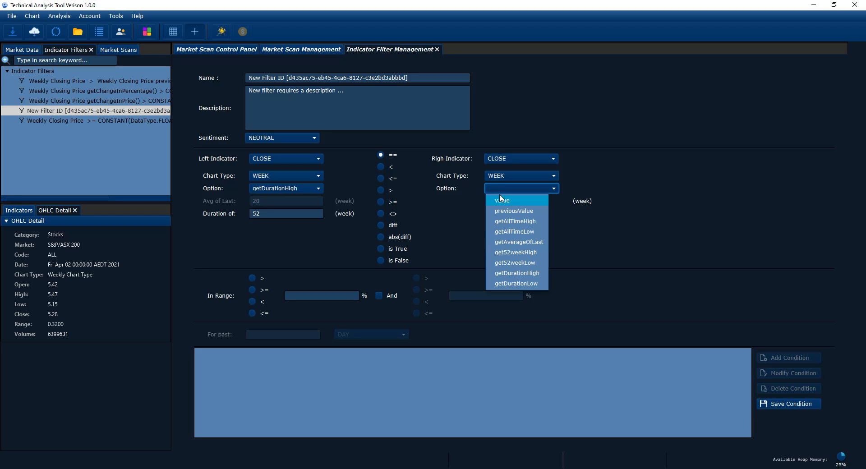
pyautogui.click(509, 256)
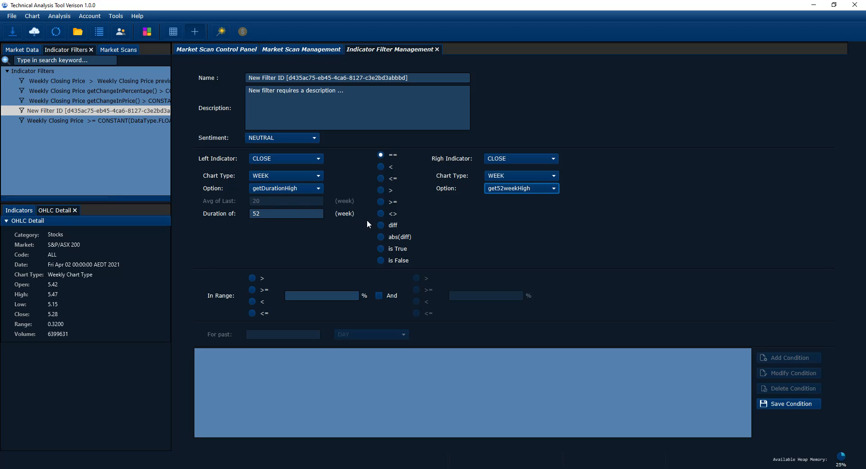
pyautogui.click(781, 407)
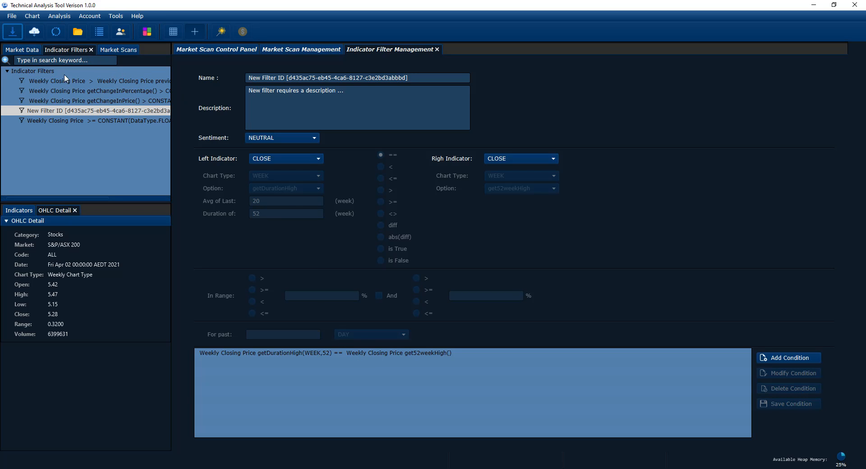
# - Copy the saved condition's description and use it as the filter name: "Weekly Closing Price getDurationHigh(WEEK,52) == Weekly Closing Price get52weekHigh()"
pyautogui.click(404, 353)
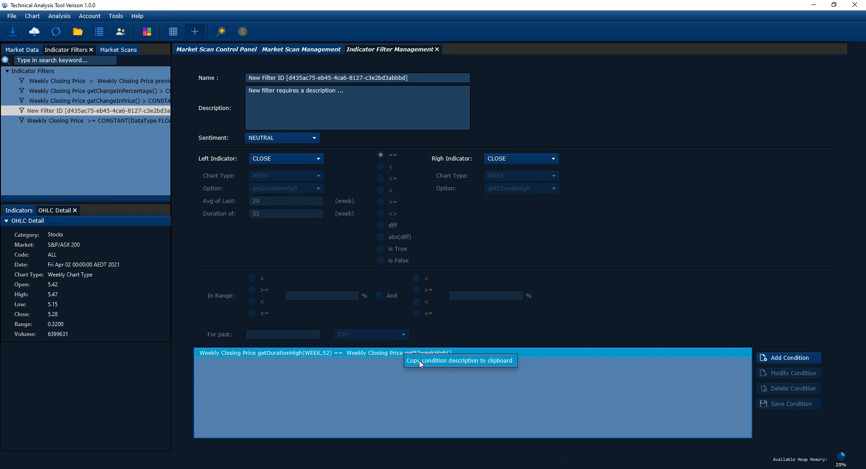
pyautogui.click(421, 81)
pyautogui.hotkey('ctrl', 'a')
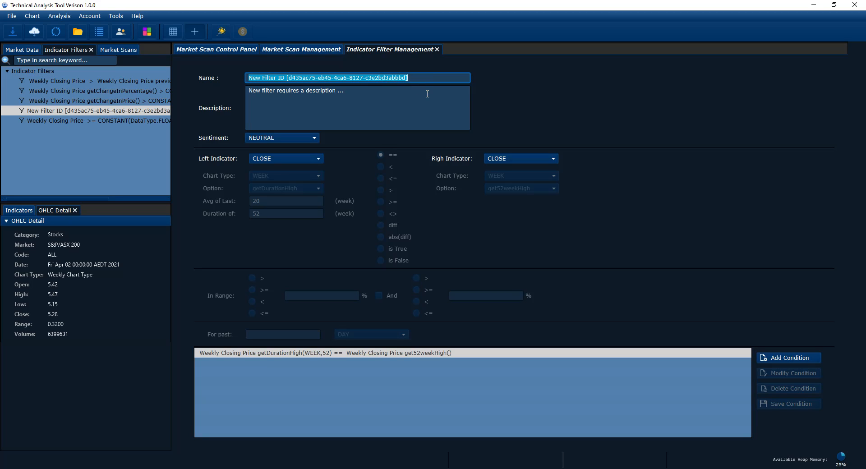
pyautogui.write('Weekly Closing Price getDurationHigh(WEEK,52) ==  Weekly Closing Price get52weekHigh()')
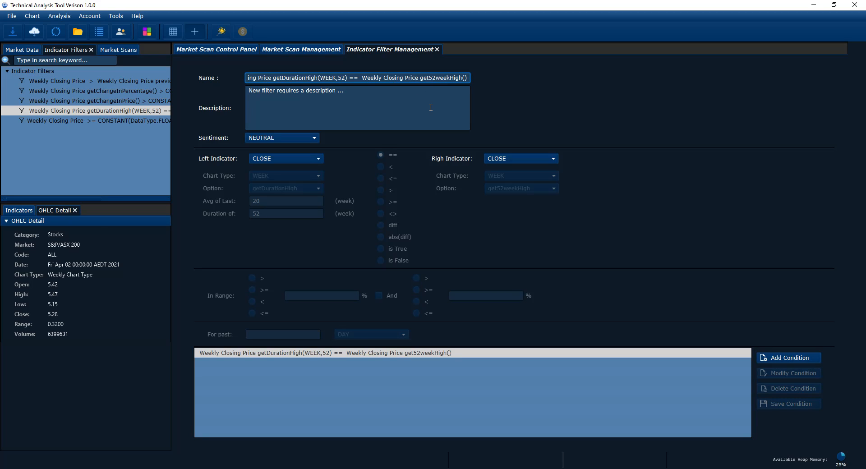
pyautogui.click(562, 249)
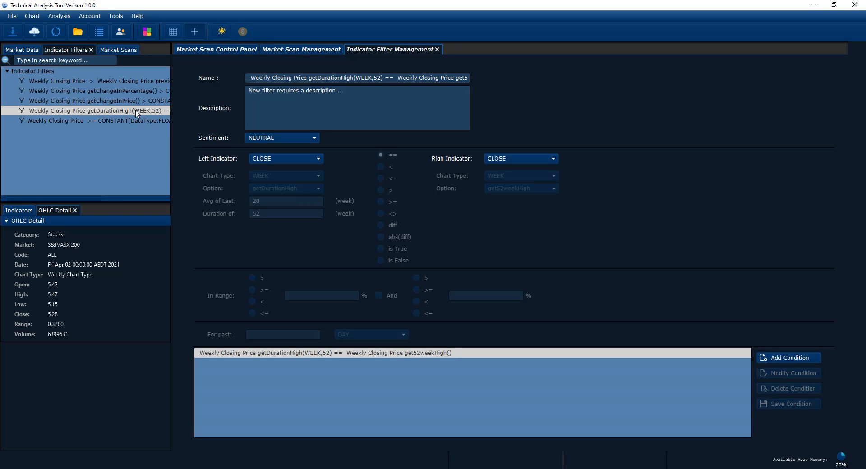
# - Create a new market scan named "Weekly Closing Price getDurationHigh(WEEK,52) == Weekly Closing Price get52weekHigh()"
pyautogui.click(115, 51)
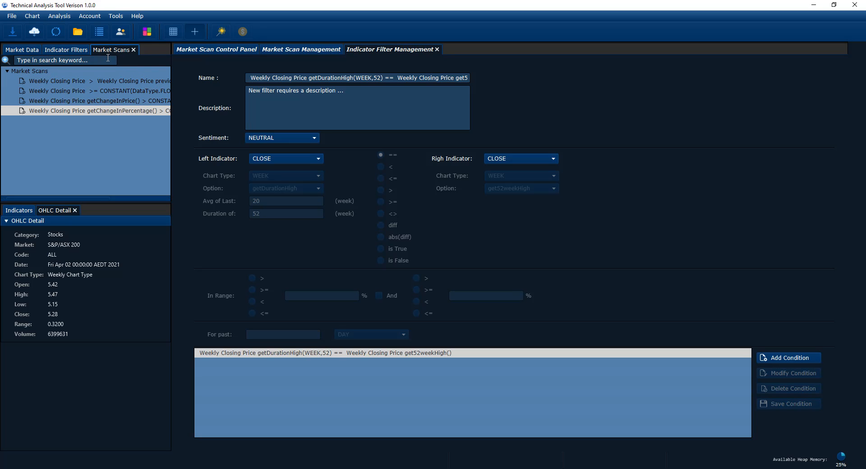
pyautogui.click(62, 113)
pyautogui.rightClick(62, 112)
pyautogui.click(75, 126)
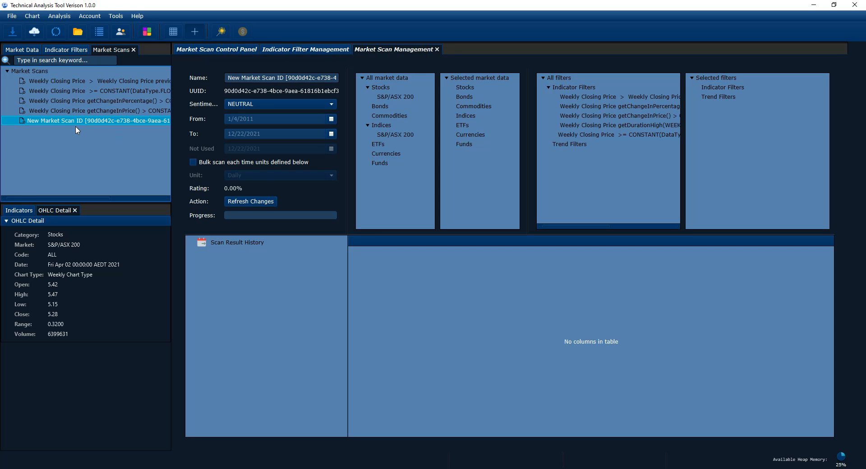
pyautogui.tripleClick(259, 78)
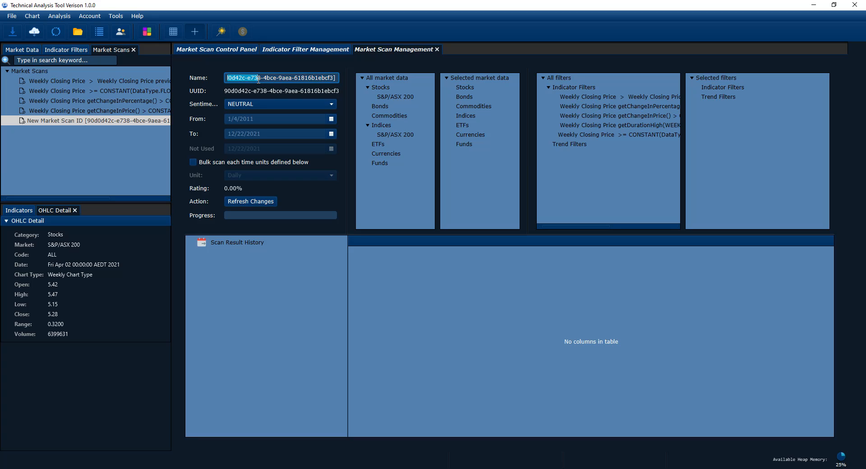
pyautogui.hotkey('ctrl', 'a')
pyautogui.hotkey('ctrl', 'v')
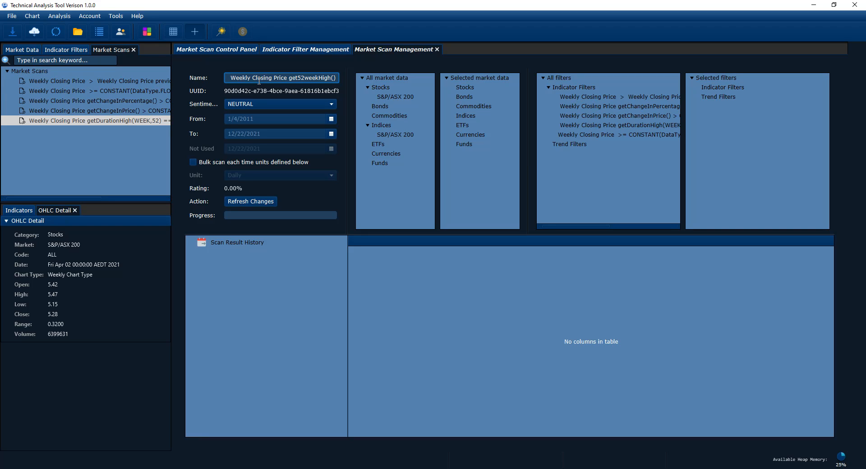
# - Add the S&P/ASX 200 stocks and the getDurationHigh(WEEK,52) indicator filter to the new market scan
pyautogui.click(414, 97)
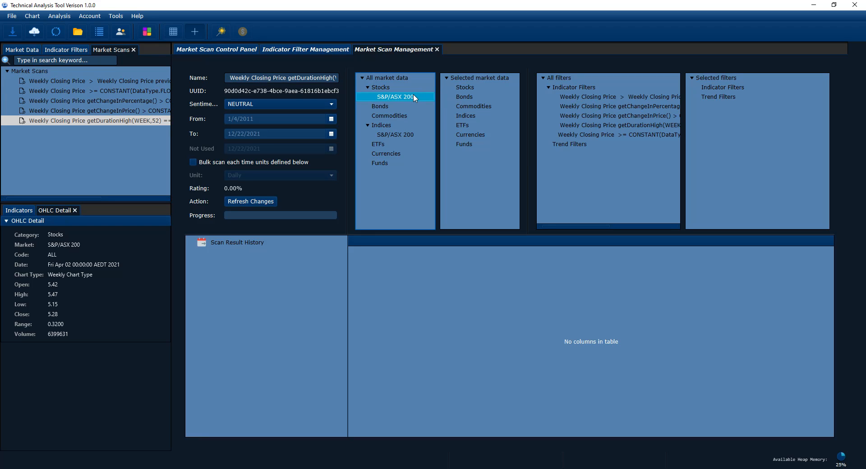
pyautogui.moveTo(613, 227); pyautogui.dragTo(650, 230)
pyautogui.click(643, 129)
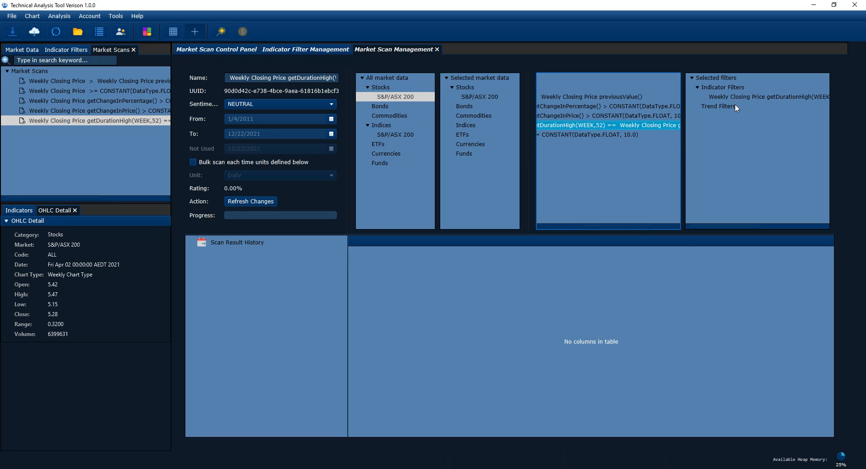
pyautogui.moveTo(749, 225); pyautogui.dragTo(722, 228)
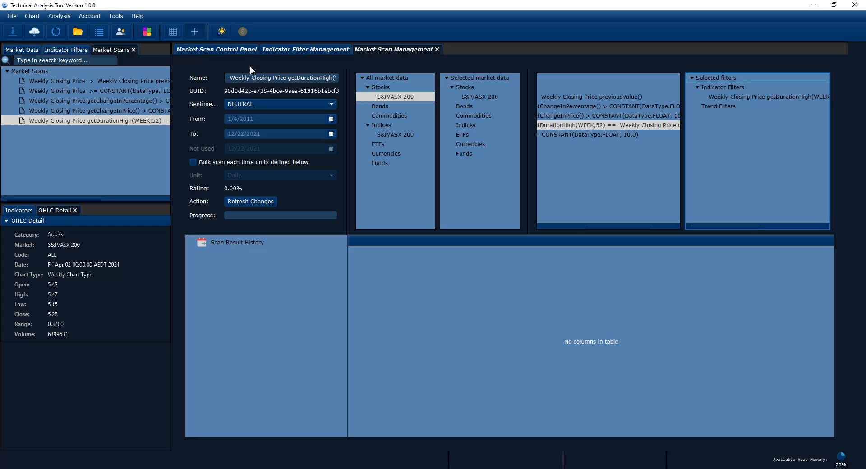
# - Start the getDurationHigh(WEEK,52) market scan and accept its scan settings
pyautogui.click(306, 48)
pyautogui.click(213, 49)
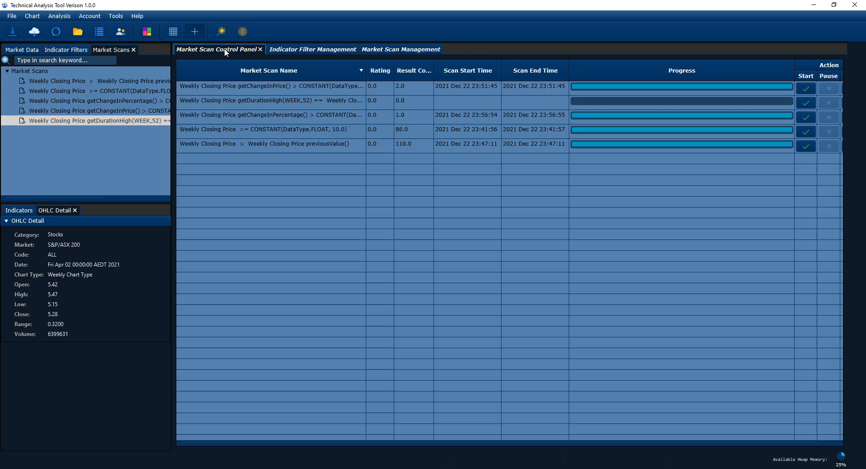
pyautogui.moveTo(366, 70); pyautogui.dragTo(393, 70)
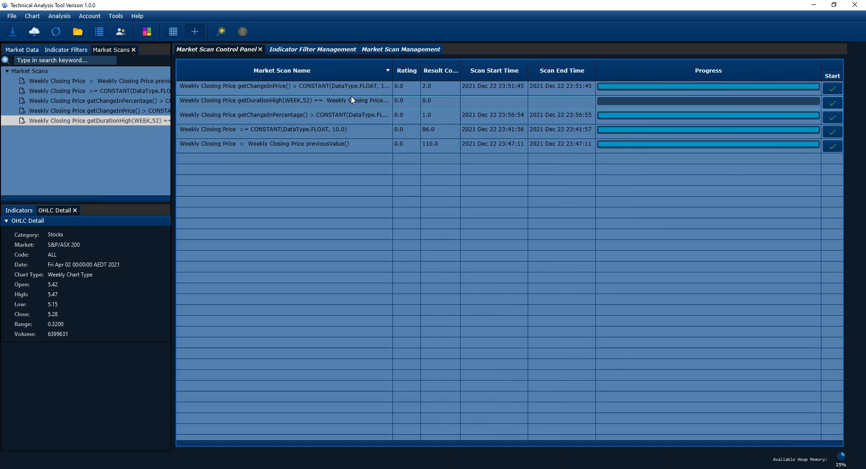
pyautogui.click(833, 104)
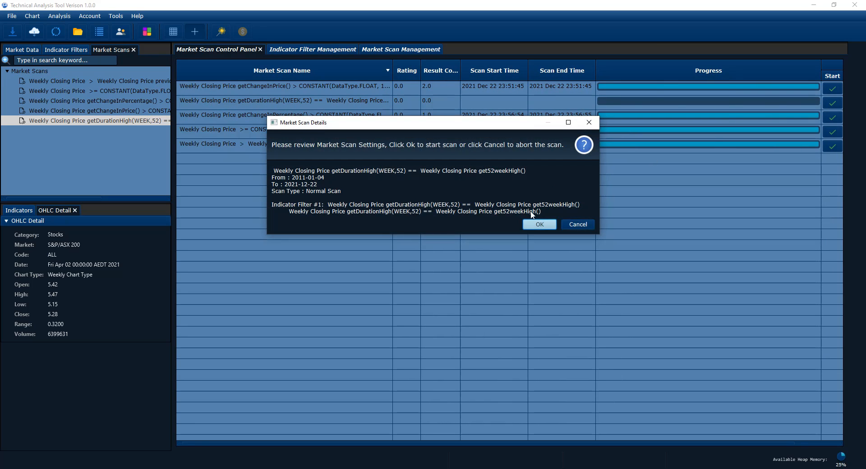
pyautogui.click(539, 224)
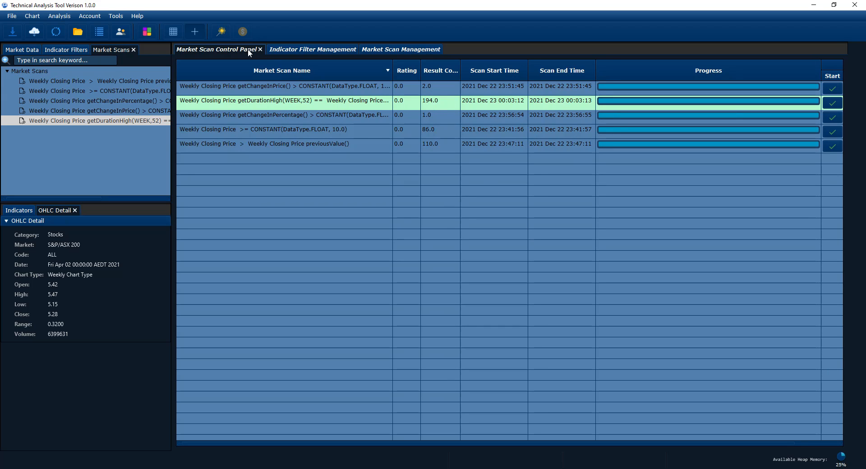
# - Load the new scan's result history and open the Stocks-S&P/ASX 200 results for 2021 Dec 22
pyautogui.click(306, 50)
pyautogui.click(382, 49)
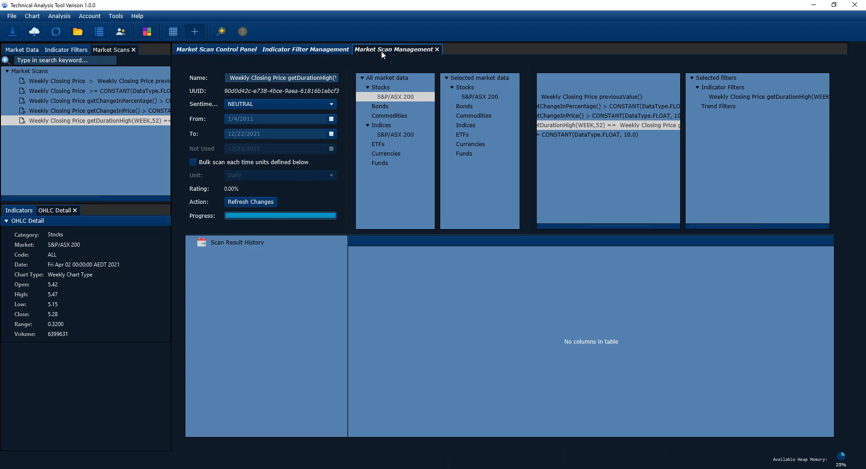
pyautogui.rightClick(245, 237)
pyautogui.click(277, 249)
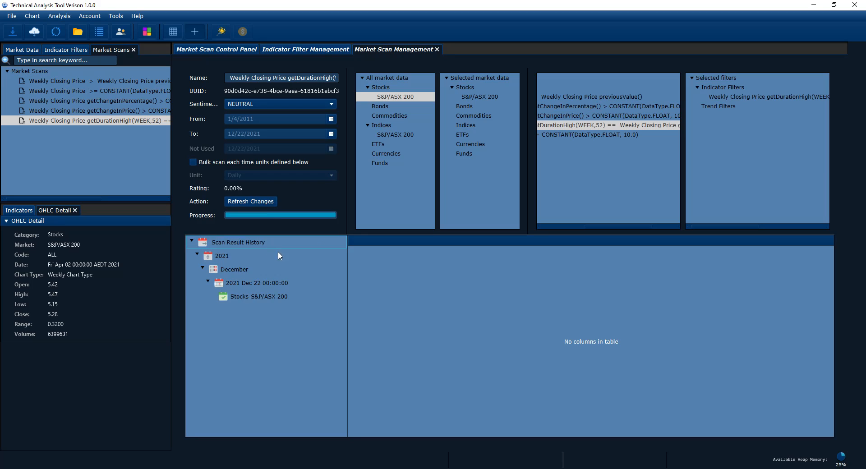
pyautogui.click(269, 297)
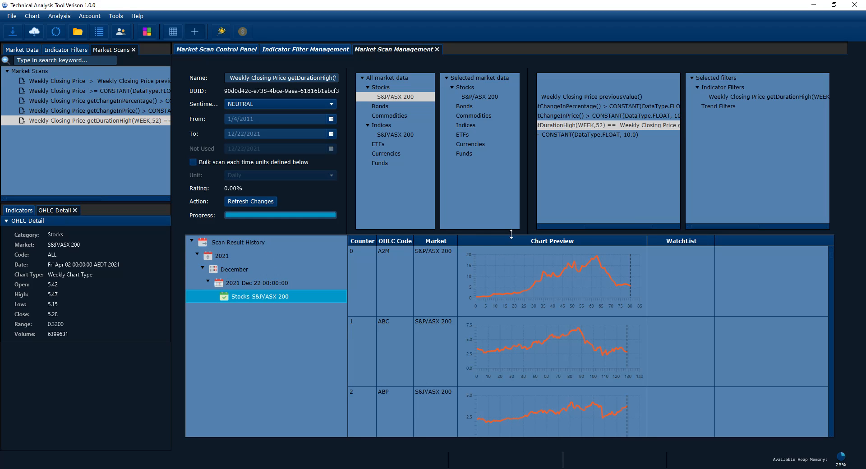
# - Examine the scan's result list through to its last entry, checking the stock codes and chart previews
pyautogui.moveTo(510, 234); pyautogui.dragTo(510, 143)
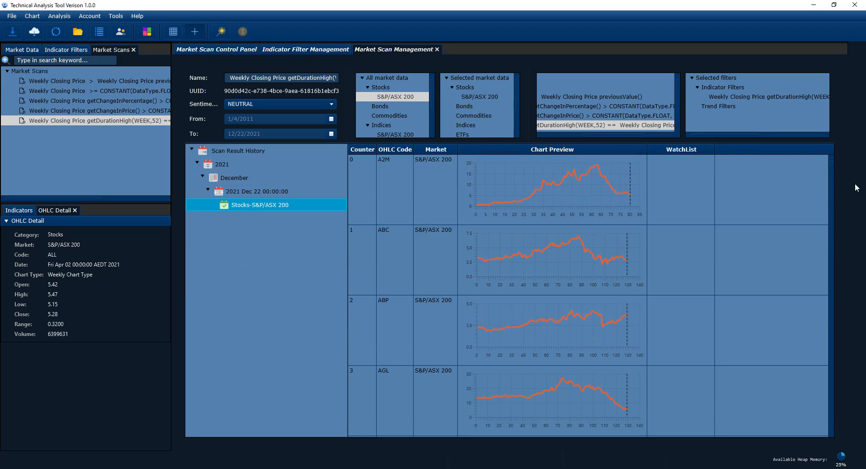
pyautogui.click(829, 164)
pyautogui.moveTo(833, 162); pyautogui.dragTo(858, 134)
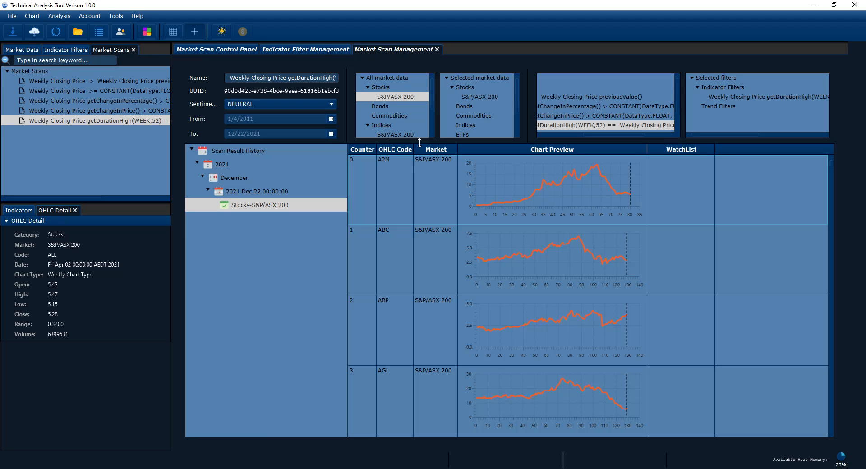
pyautogui.moveTo(421, 142); pyautogui.dragTo(420, 138)
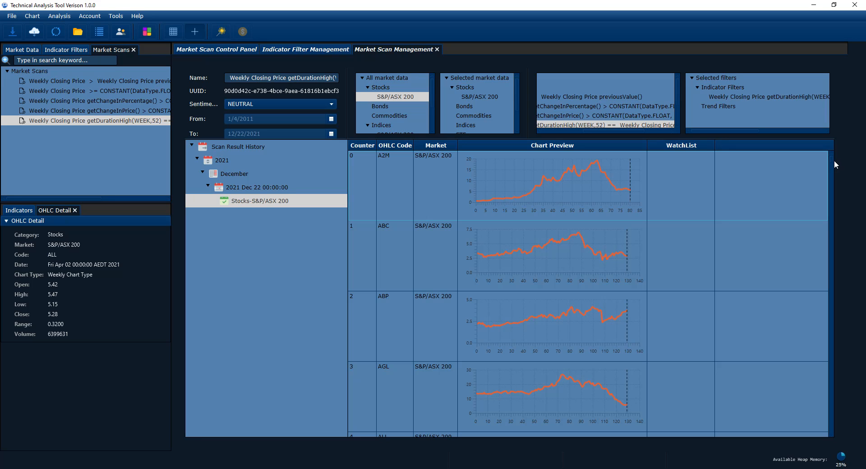
pyautogui.moveTo(832, 160); pyautogui.dragTo(830, 150)
pyautogui.scroll(-10, 397, 238)
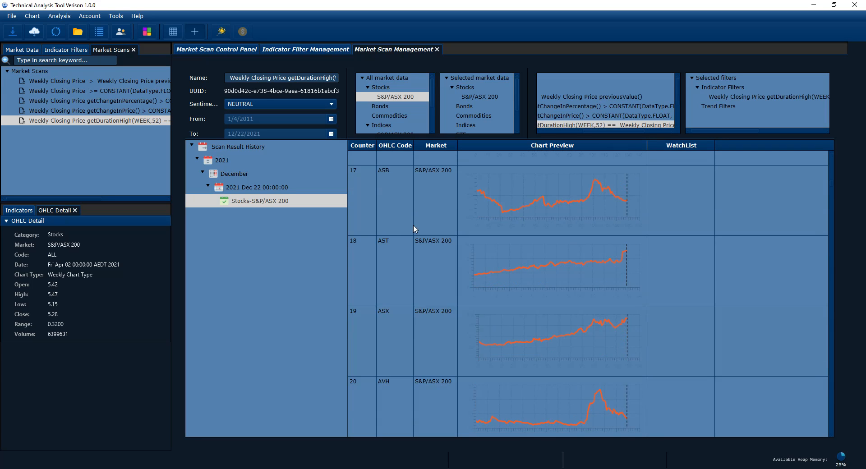
pyautogui.scroll(-10, 417, 224)
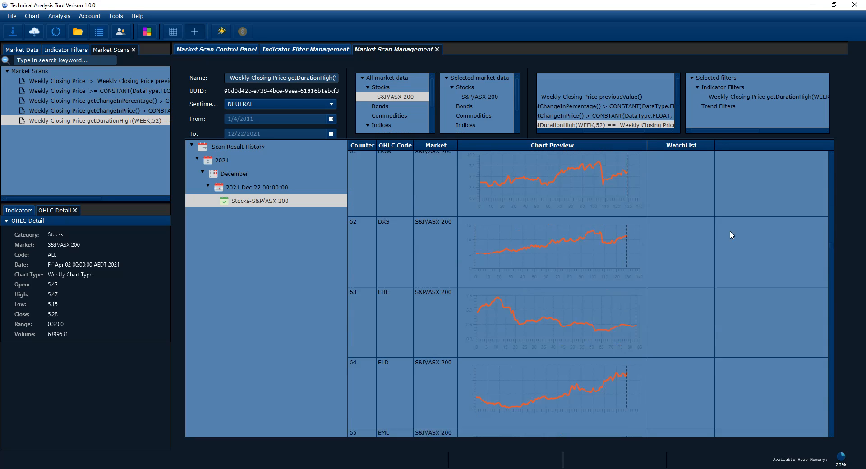
pyautogui.moveTo(721, 139); pyautogui.dragTo(702, 258)
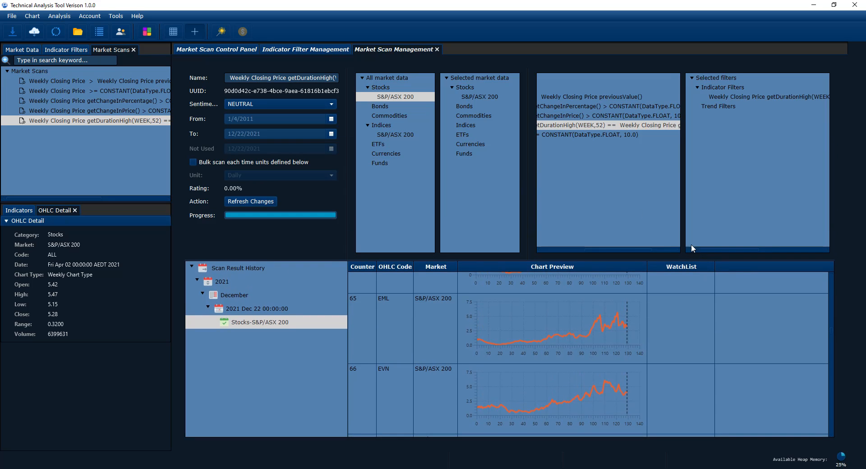
pyautogui.moveTo(635, 248); pyautogui.dragTo(539, 255)
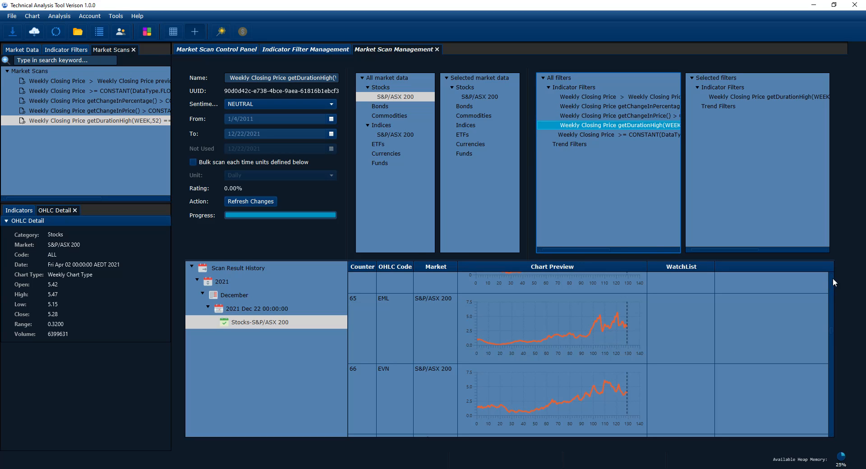
pyautogui.moveTo(832, 326); pyautogui.dragTo(841, 436)
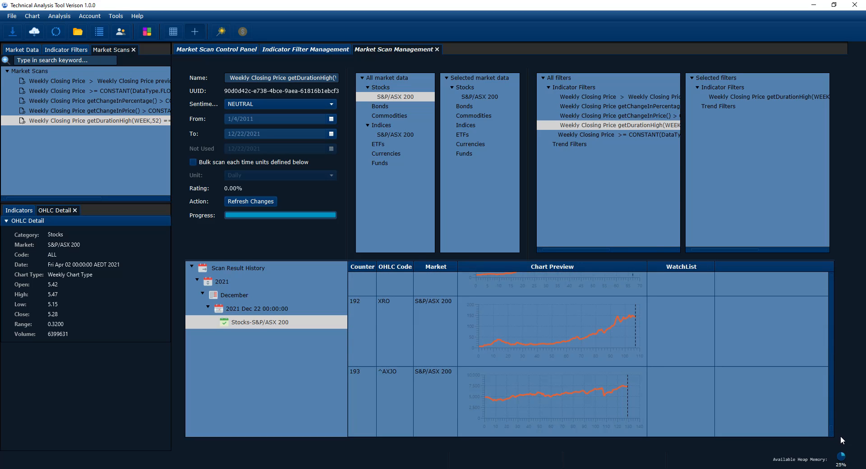
pyautogui.click(646, 388)
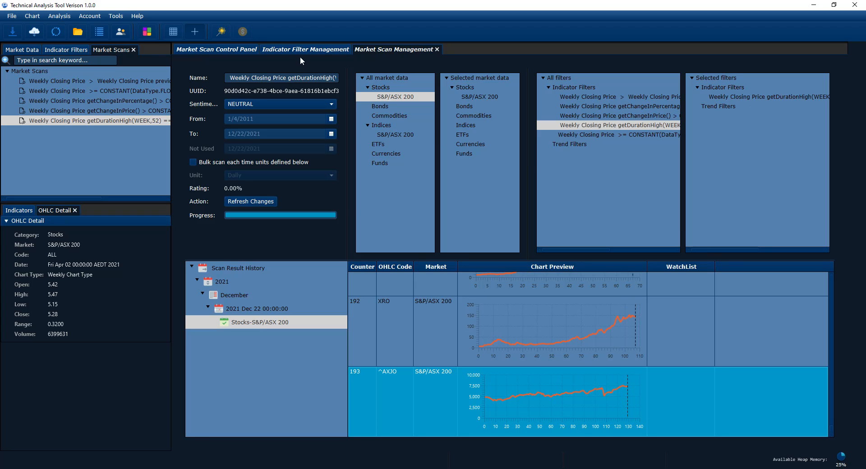
# - Change the comparison operator of the getDurationHigh(WEEK,52) filter's condition to <> and save the condition
pyautogui.click(291, 49)
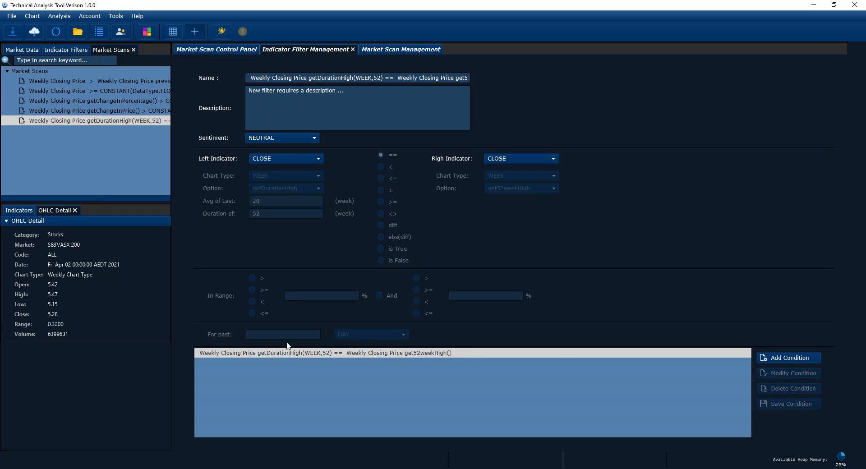
pyautogui.click(712, 353)
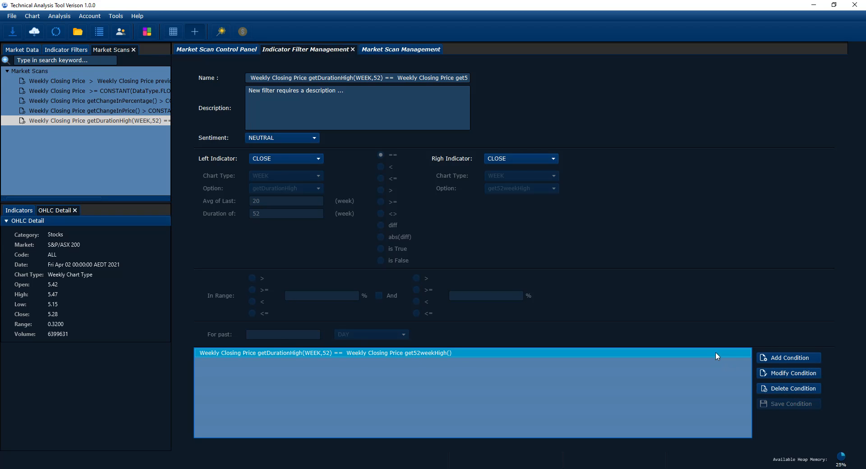
pyautogui.click(790, 375)
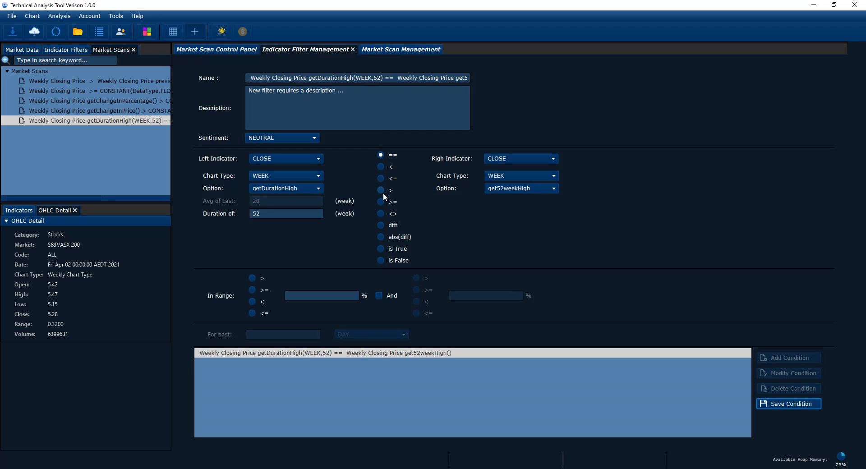
pyautogui.click(380, 214)
pyautogui.click(812, 405)
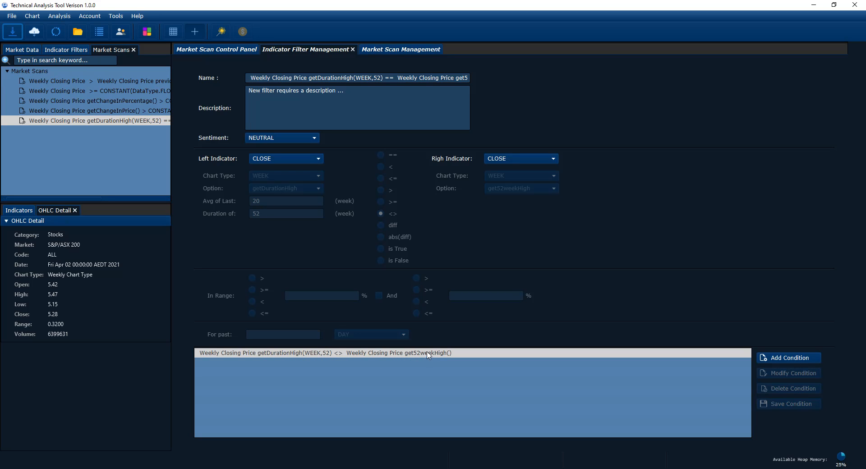
# - Refresh the changes of the getDurationHigh(WEEK,52) market scan and check the full name of its selected filter
pyautogui.click(394, 50)
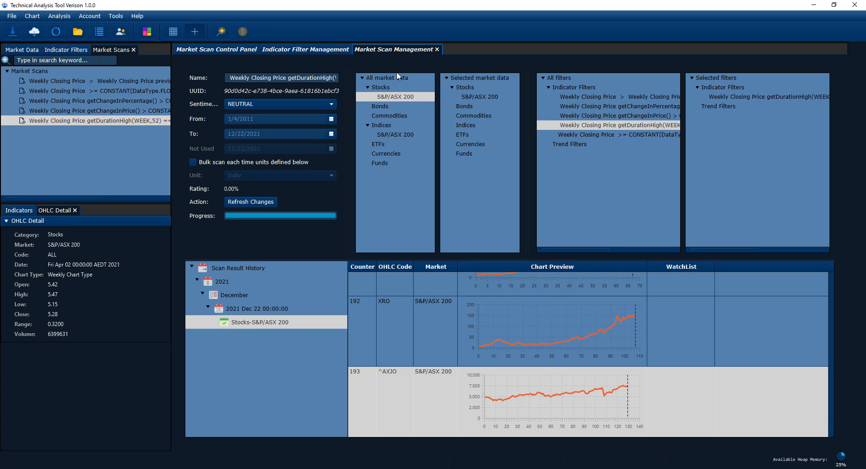
pyautogui.click(255, 205)
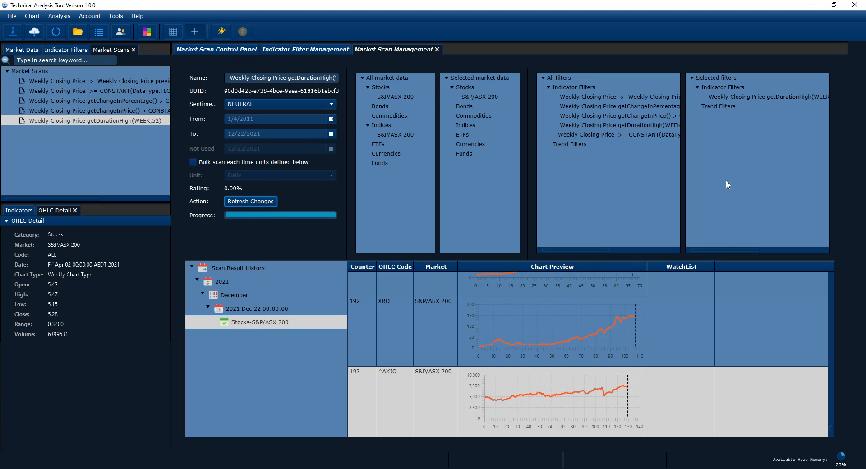
pyautogui.moveTo(722, 248); pyautogui.dragTo(782, 252)
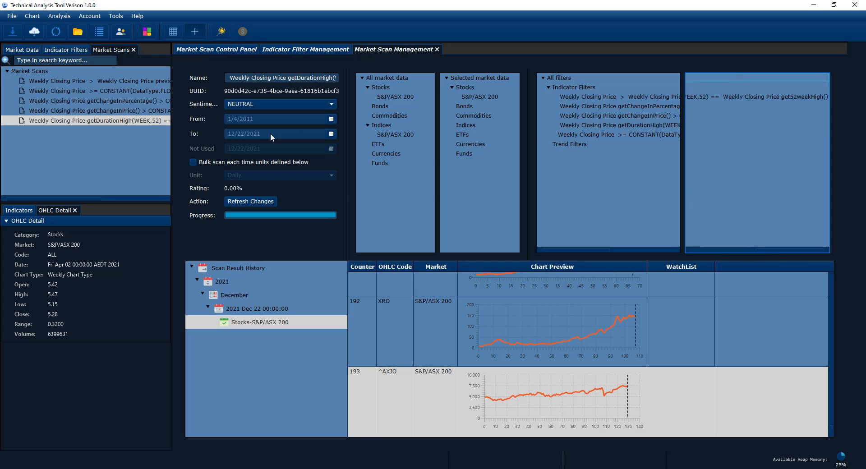
# - Run the getDurationHigh(WEEK,52) market scan two more times, accepting the scan settings each time
pyautogui.click(212, 50)
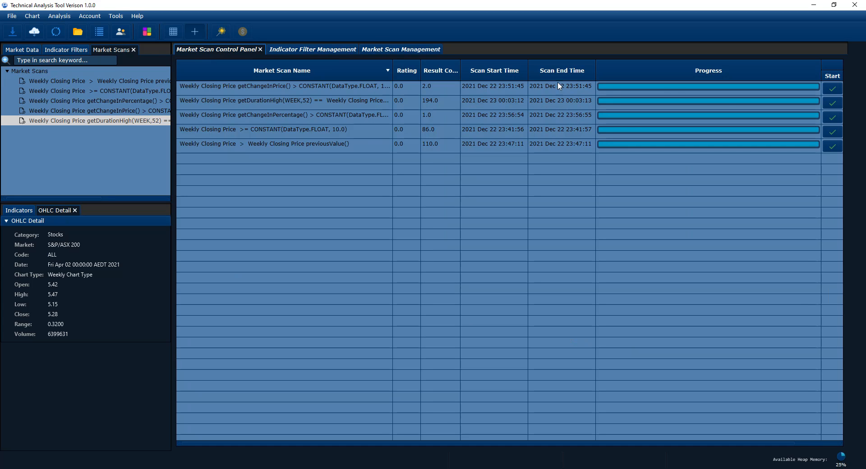
pyautogui.click(829, 104)
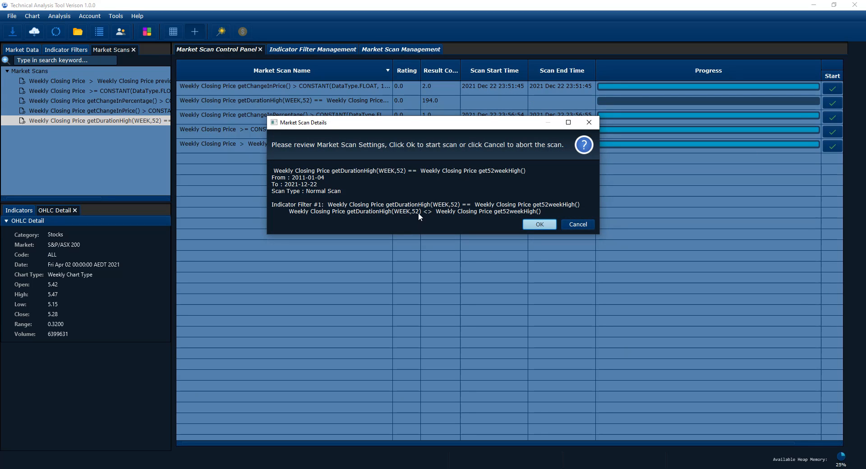
pyautogui.click(537, 224)
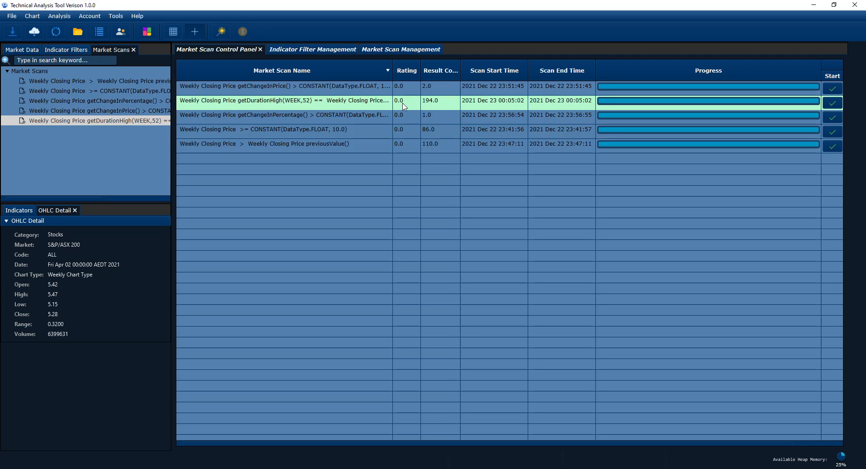
pyautogui.click(833, 104)
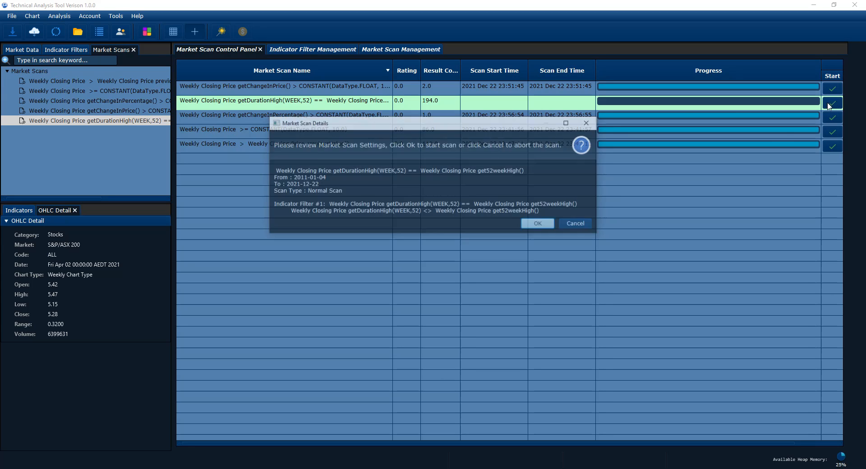
pyautogui.click(536, 225)
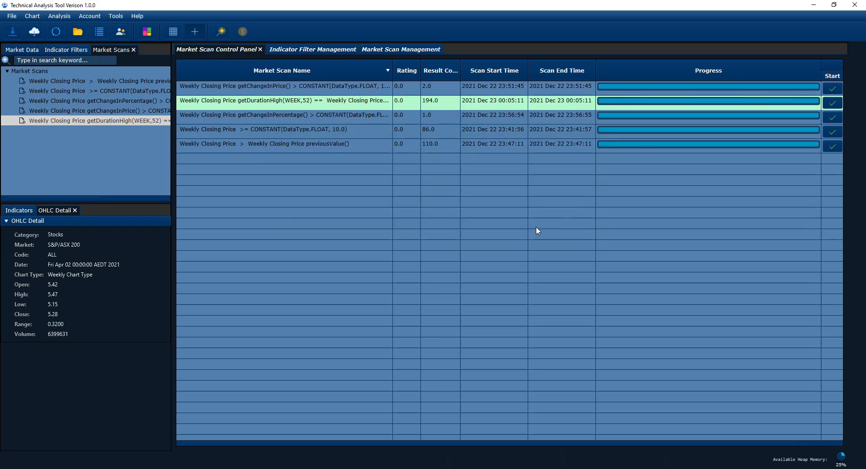
# - Clear the old Stocks-S&P/ASX 200 results from the scan result history and refresh the market scan's changes
pyautogui.click(402, 50)
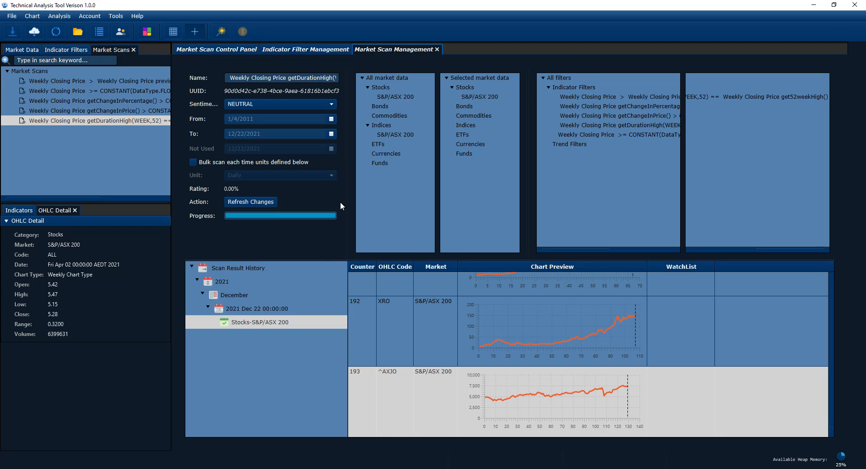
pyautogui.rightClick(275, 321)
pyautogui.click(303, 326)
pyautogui.rightClick(271, 324)
pyautogui.click(285, 346)
pyautogui.click(259, 201)
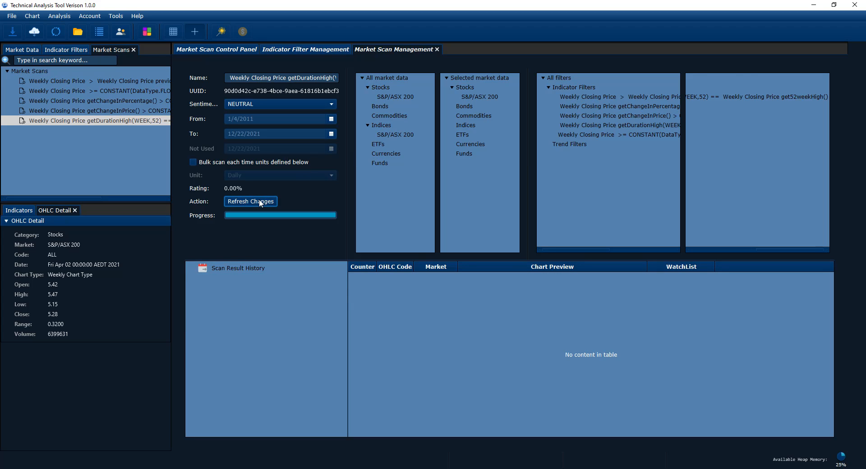
# - Compare the indicator filter's saved condition with the name of the filter selected in the market scan
pyautogui.click(313, 53)
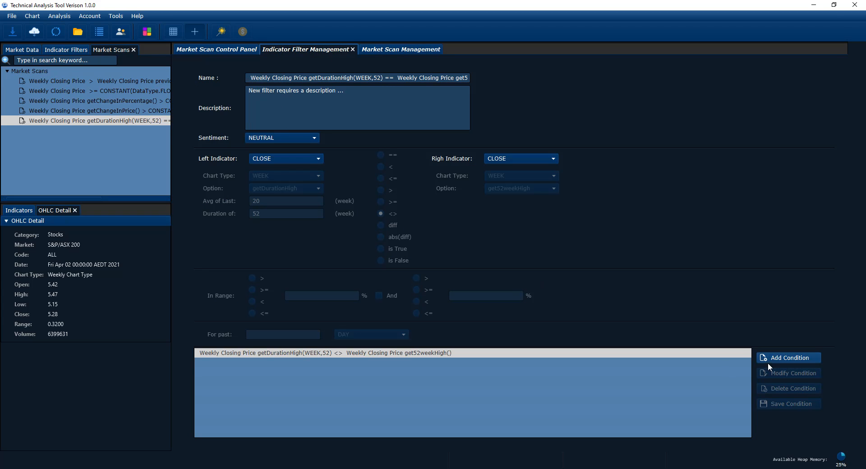
pyautogui.click(711, 355)
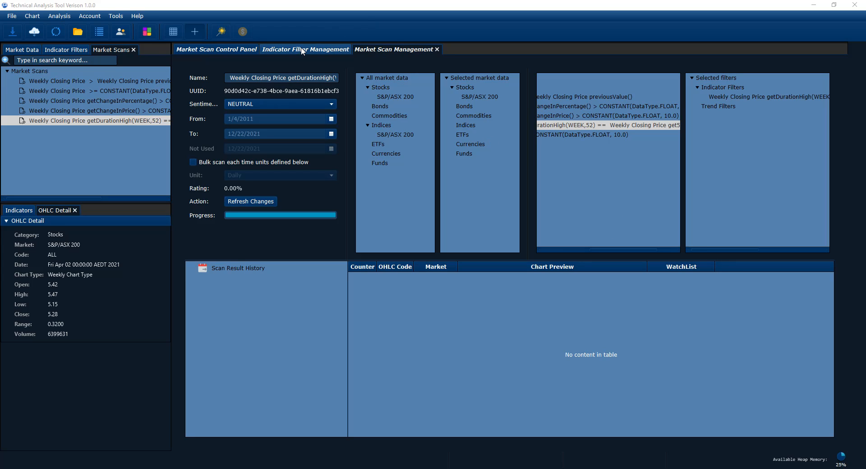
pyautogui.click(255, 198)
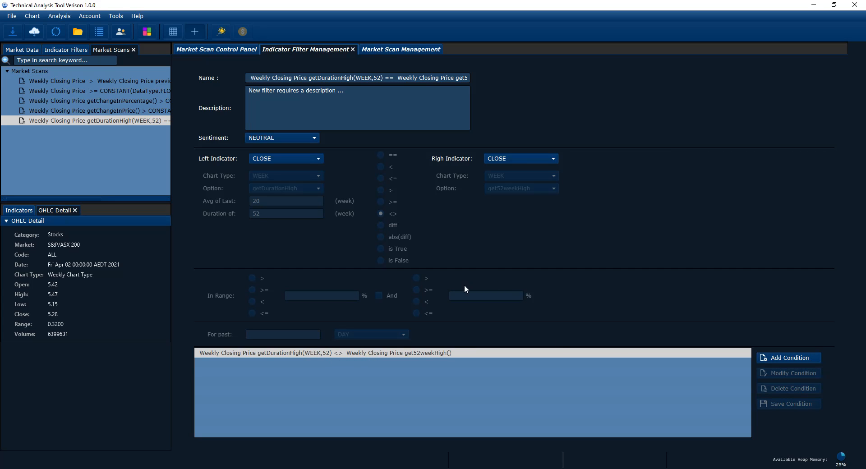
pyautogui.click(378, 50)
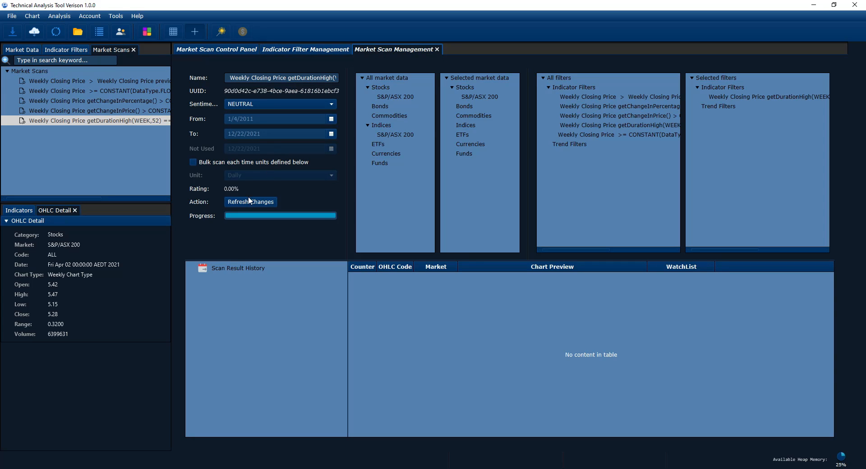
pyautogui.moveTo(725, 250); pyautogui.dragTo(774, 248)
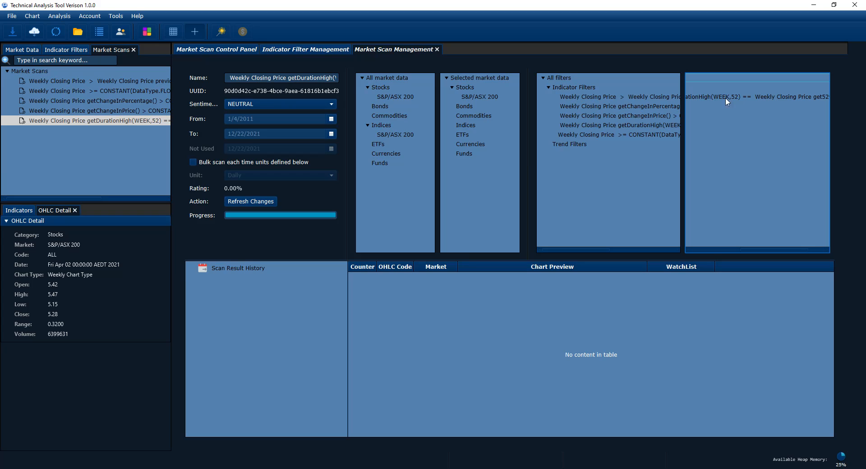
# - Replace the operator in the getDurationHigh(WEEK,52) indicator filter's name with <> to match its condition
pyautogui.click(307, 49)
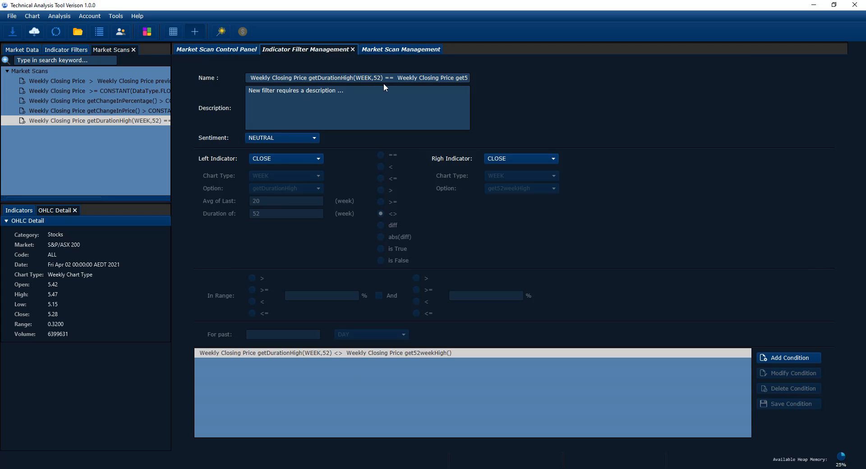
pyautogui.click(397, 78)
pyautogui.press('BackSpace')
pyautogui.press('BackSpace')
pyautogui.write('<>')
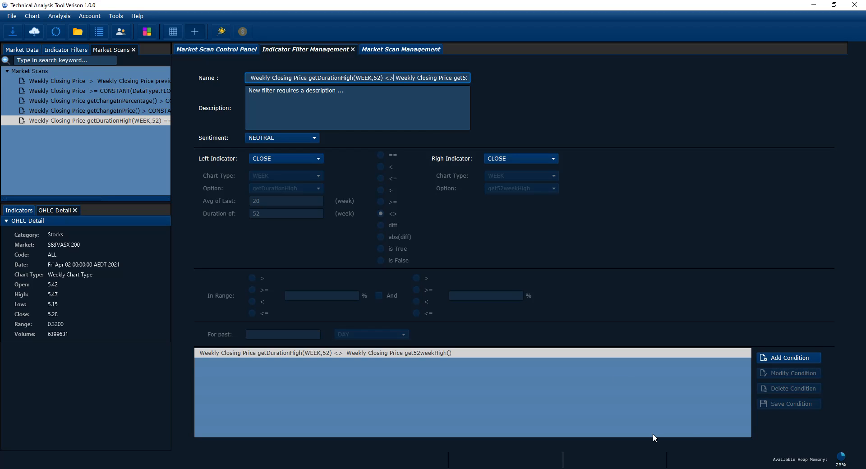
pyautogui.moveTo(395, 78); pyautogui.dragTo(387, 77)
pyautogui.write('==')
pyautogui.press('BackSpace')
pyautogui.press('BackSpace')
pyautogui.write('<>')
# - Reopen the getDurationHigh(WEEK,52) market scan and replace its selected filter with the renamed <> indicator filter
pyautogui.doubleClick(122, 124)
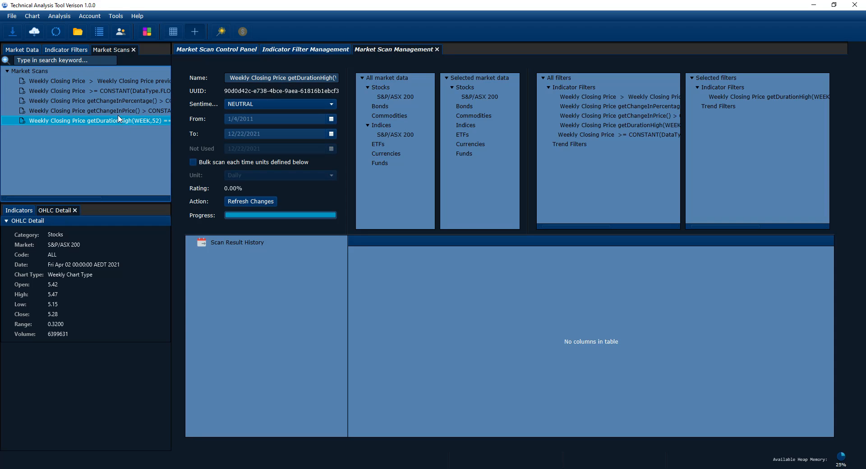
pyautogui.click(74, 48)
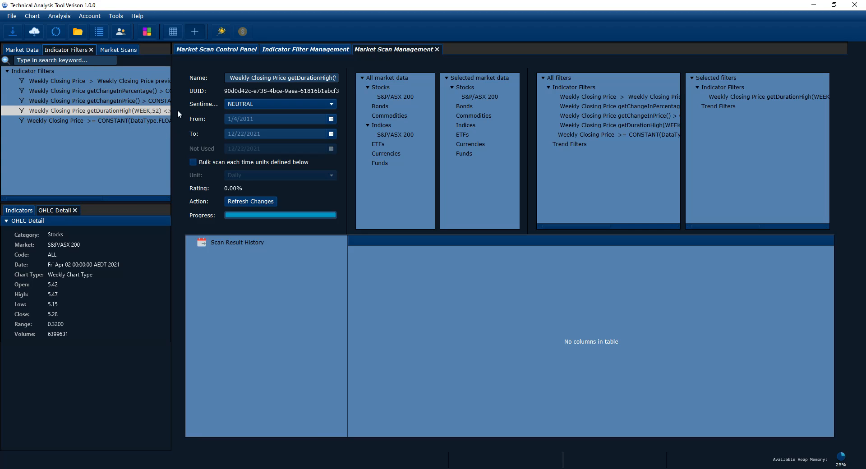
pyautogui.click(314, 80)
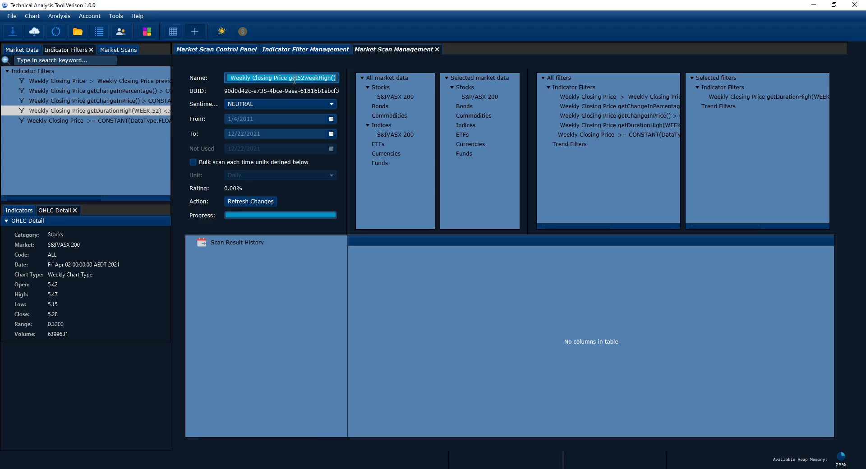
pyautogui.click(296, 79)
pyautogui.doubleClick(748, 97)
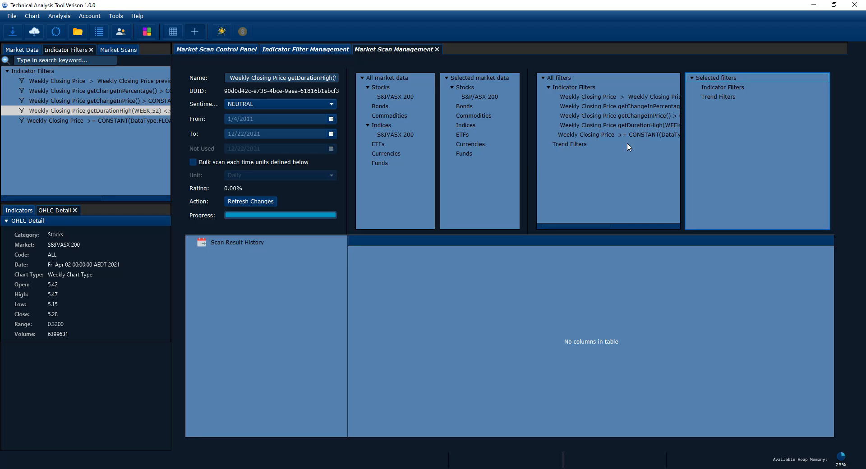
pyautogui.moveTo(600, 225); pyautogui.dragTo(617, 225)
pyautogui.moveTo(634, 125); pyautogui.dragTo(762, 104)
pyautogui.click(730, 227)
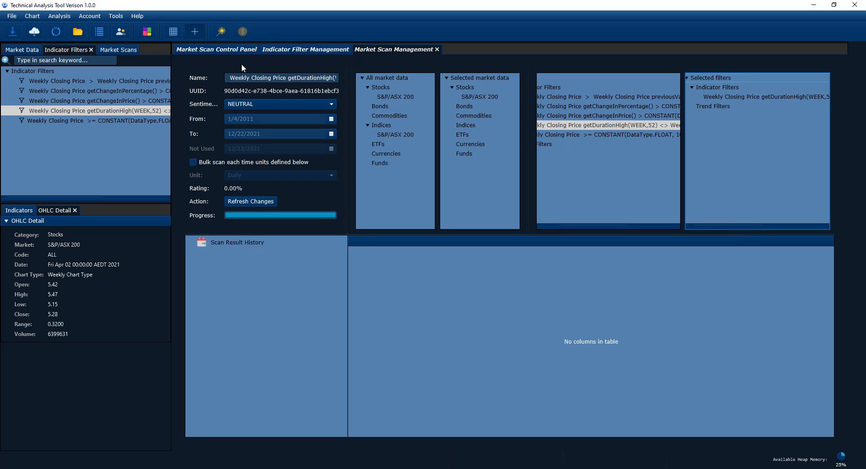
# - Start the getDurationHigh(WEEK,52) market scan with the renamed <> filter and accept its scan settings
pyautogui.click(219, 50)
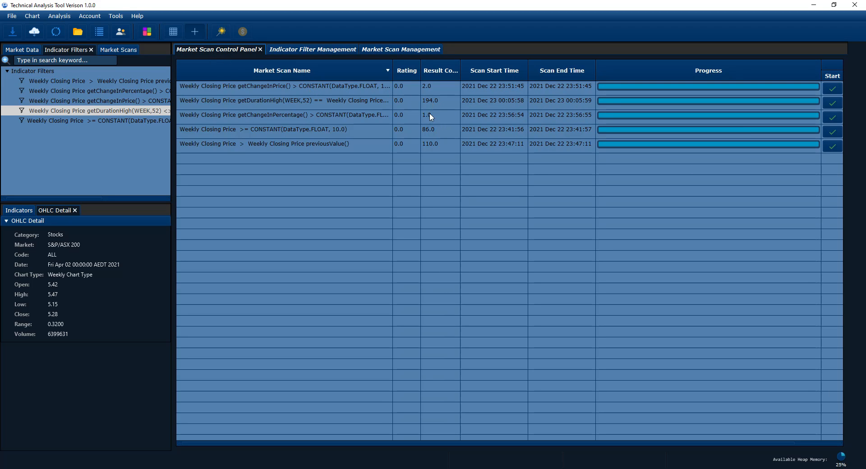
pyautogui.click(835, 104)
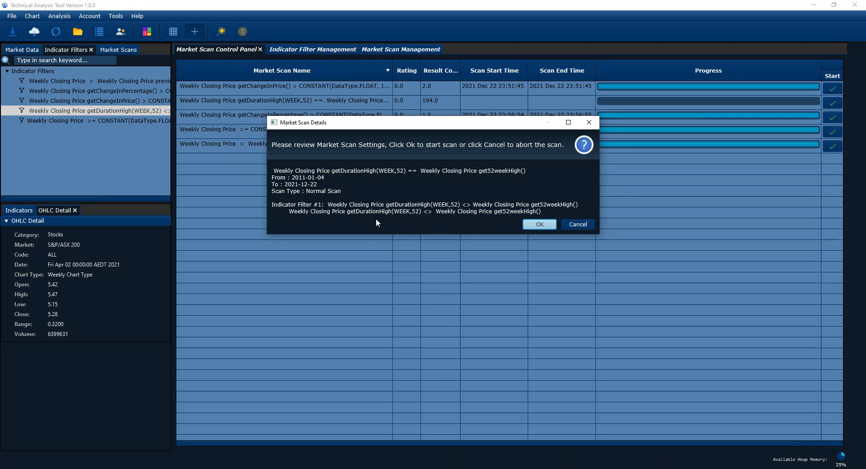
pyautogui.click(540, 227)
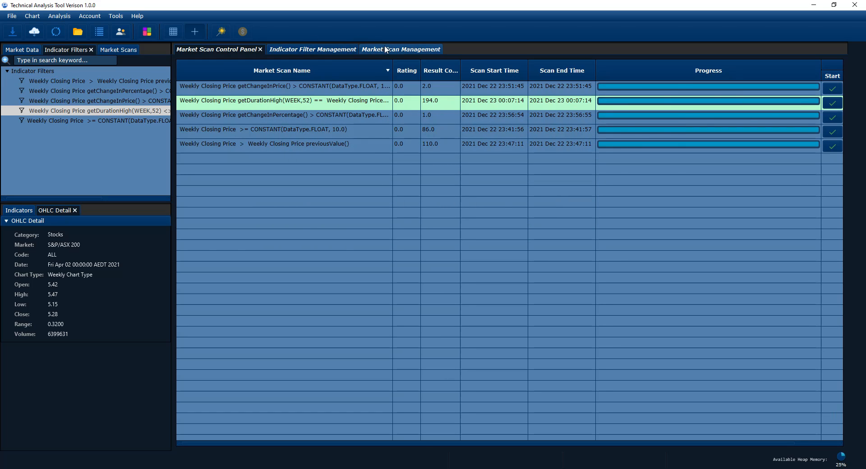
# - Load the rerun scan's result history, then check its results, its filters and its entry in the scan overview
pyautogui.click(400, 49)
pyautogui.rightClick(238, 247)
pyautogui.click(253, 255)
pyautogui.rightClick(244, 243)
pyautogui.click(257, 253)
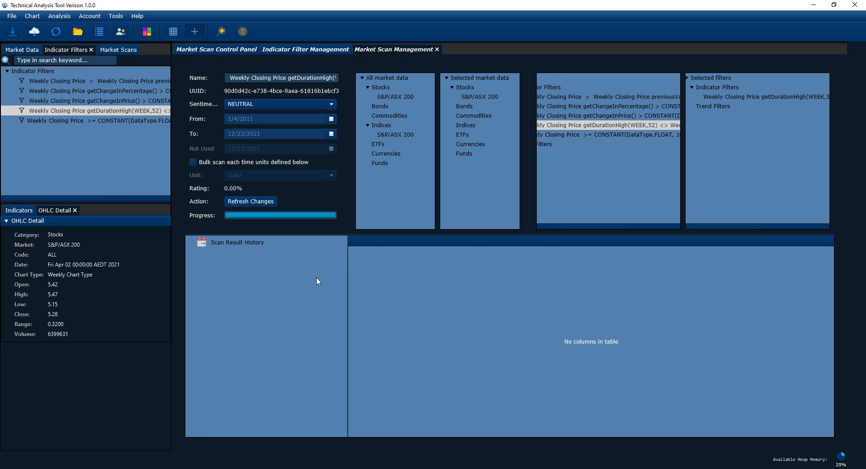
pyautogui.moveTo(571, 226)
pyautogui.mouseDown()
pyautogui.moveTo(587, 226)
pyautogui.moveTo(544, 234)
pyautogui.moveTo(634, 228)
pyautogui.moveTo(570, 226)
pyautogui.mouseUp()
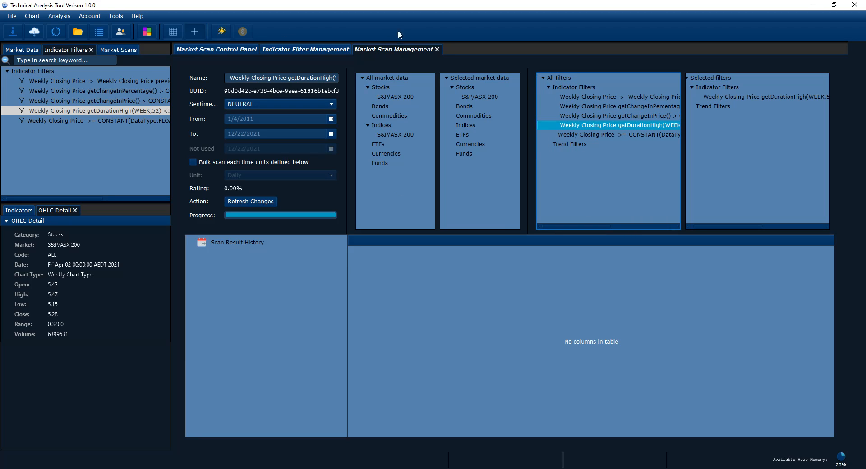
pyautogui.click(230, 51)
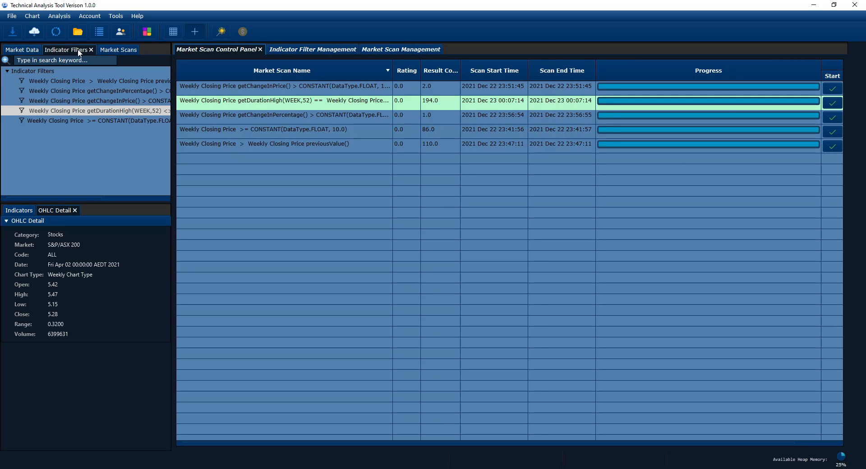
# - Add a new indicator filter and start a condition with CLOSE, WEEK chart type and getAllTimeHigh as the left indicator
pyautogui.rightClick(78, 120)
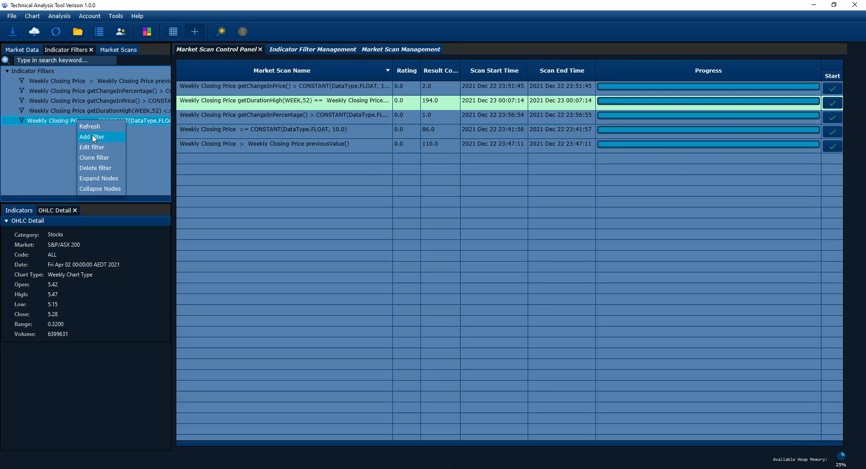
pyautogui.click(95, 138)
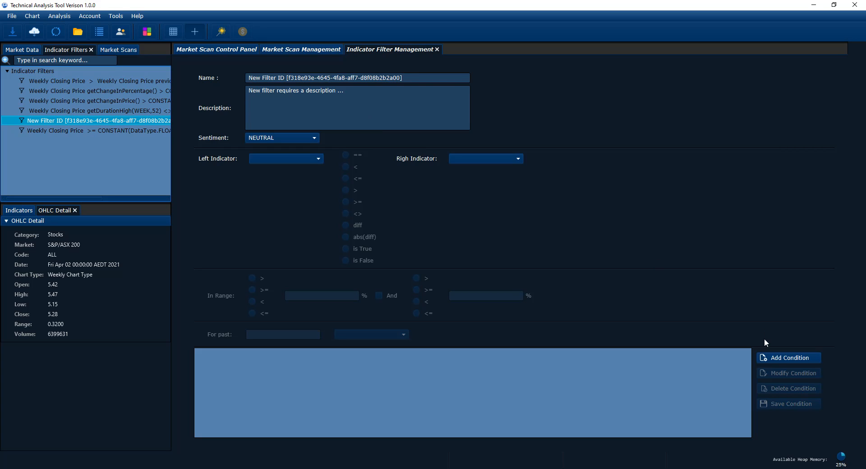
pyautogui.click(777, 358)
pyautogui.click(272, 158)
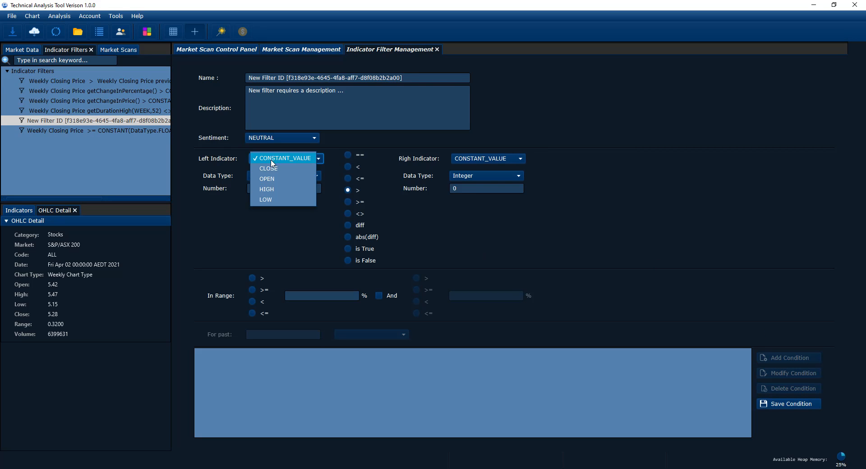
pyautogui.click(271, 168)
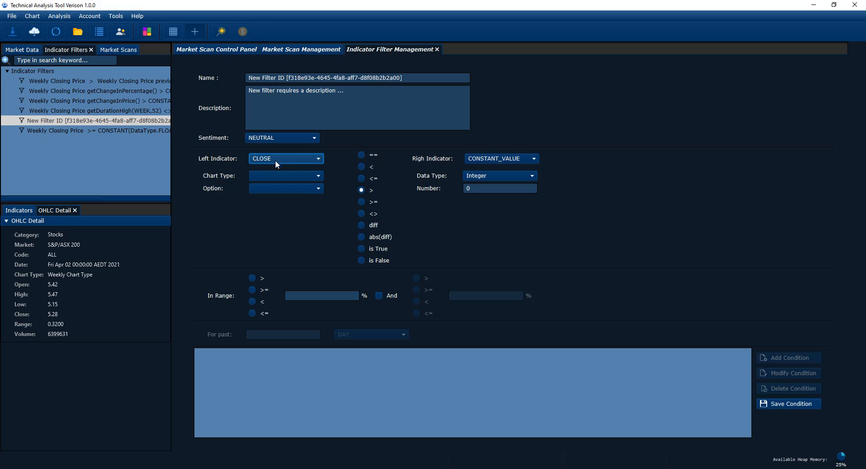
pyautogui.click(273, 174)
pyautogui.click(270, 199)
pyautogui.click(270, 188)
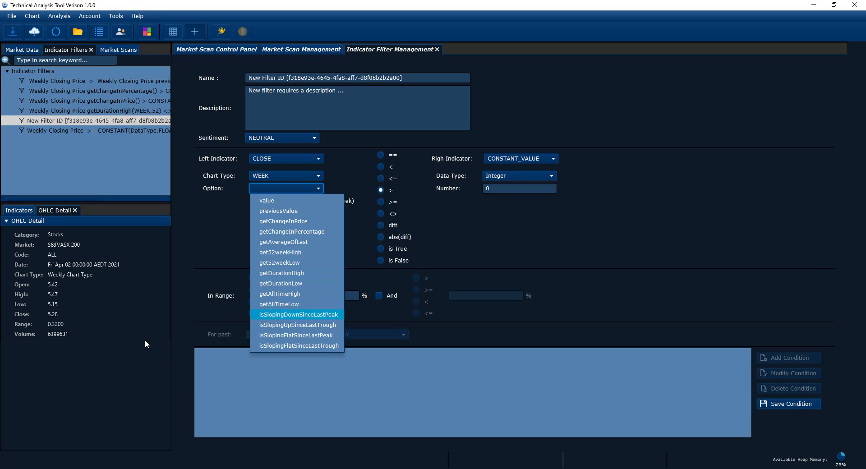
pyautogui.click(289, 295)
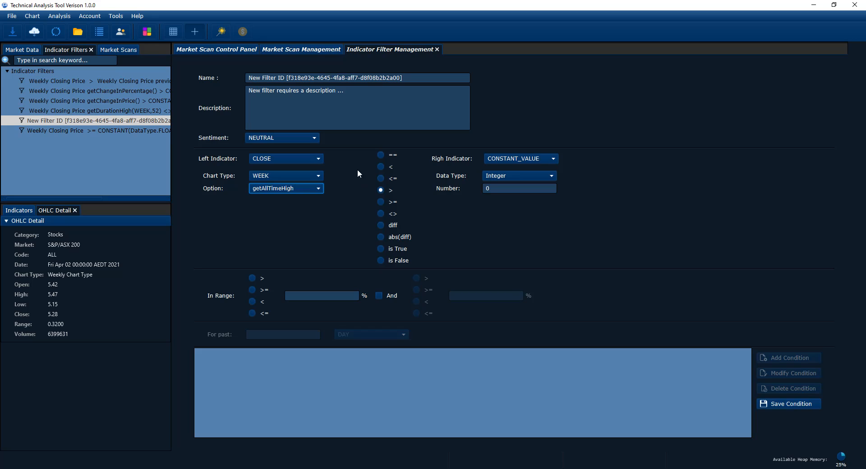
# - Complete the condition with the == operator and CLOSE, WEEK, value as the right indicator, and save it
pyautogui.click(391, 155)
pyautogui.click(522, 158)
pyautogui.click(510, 158)
pyautogui.click(507, 156)
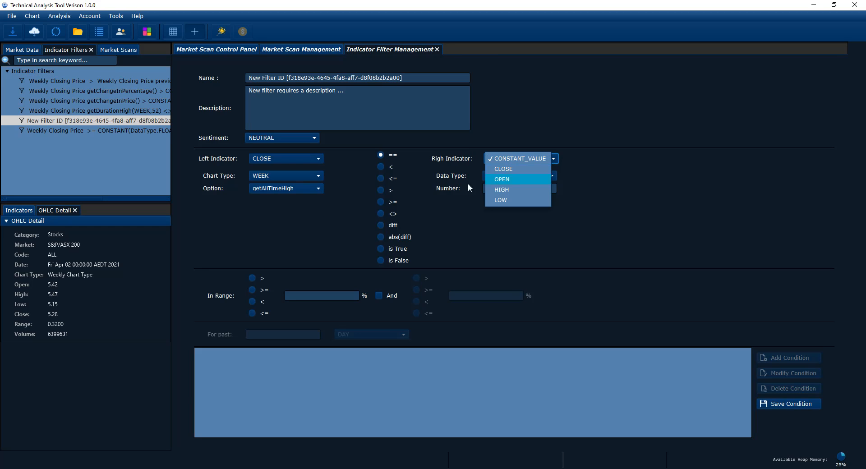
pyautogui.click(432, 207)
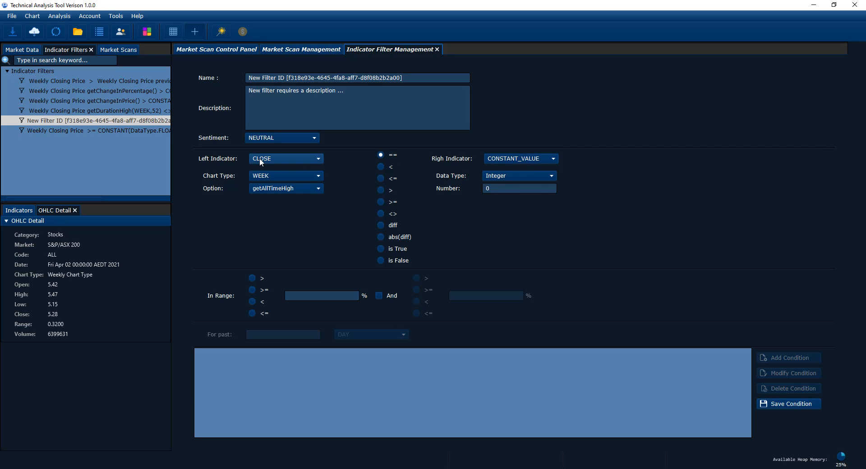
pyautogui.click(518, 160)
pyautogui.click(507, 170)
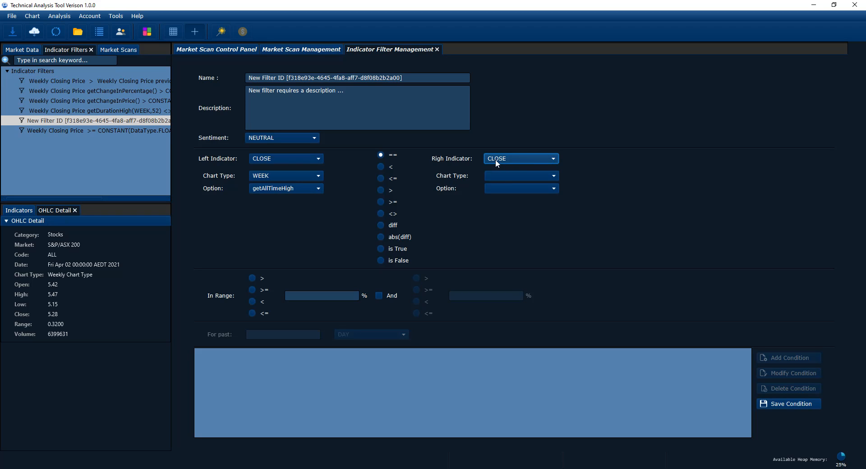
pyautogui.click(505, 177)
pyautogui.click(503, 199)
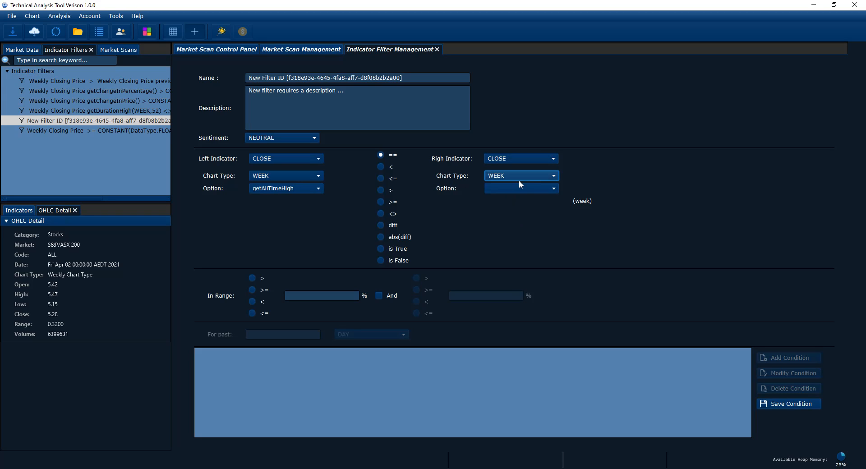
pyautogui.click(507, 188)
pyautogui.click(504, 200)
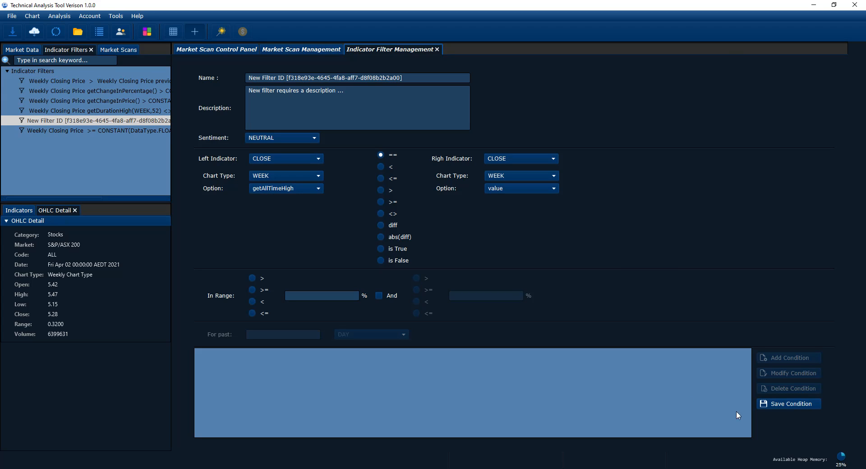
pyautogui.click(774, 404)
# - Set the filter's name and description to the condition text "Weekly Closing Price getAllTimeHigh() == Weekly Closing Price"
pyautogui.click(330, 355)
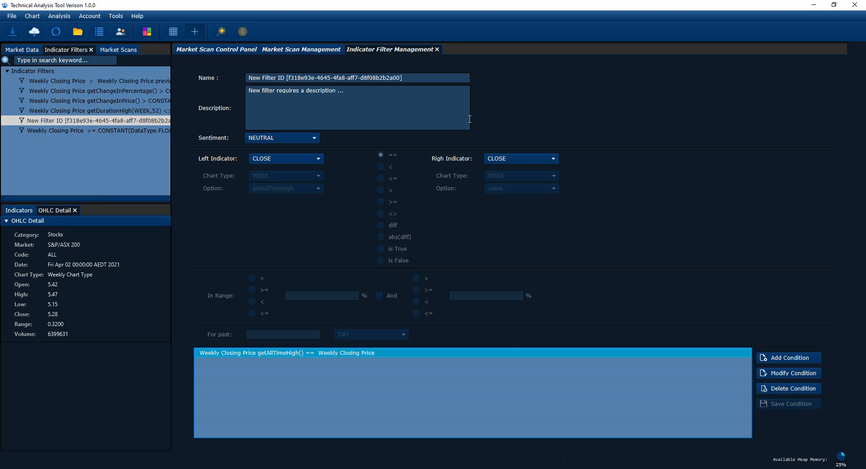
pyautogui.click(414, 82)
pyautogui.hotkey('ctrl', 'a')
pyautogui.write('Weekly Closing Price getAllTimeHigh() ==  Weekly Closing Price')
pyautogui.click(374, 103)
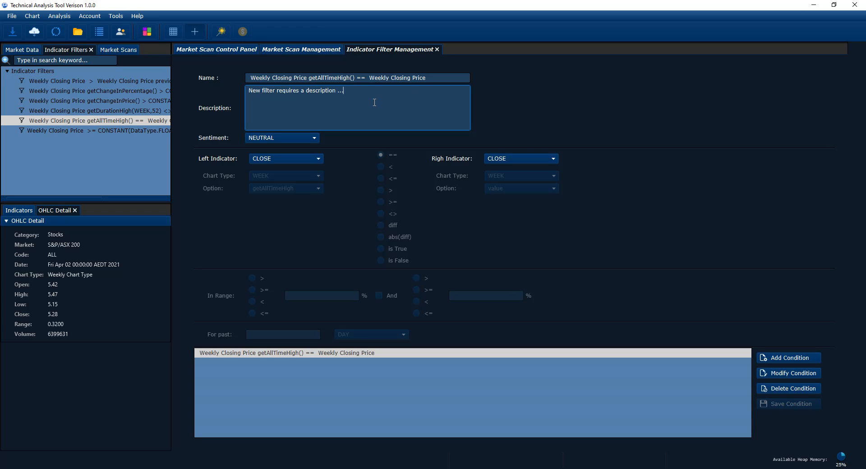
pyautogui.hotkey('ctrl', 'a')
pyautogui.write('Weekly Closing Price getAllTimeHigh() ==  Weekly Closing Price')
pyautogui.click(664, 171)
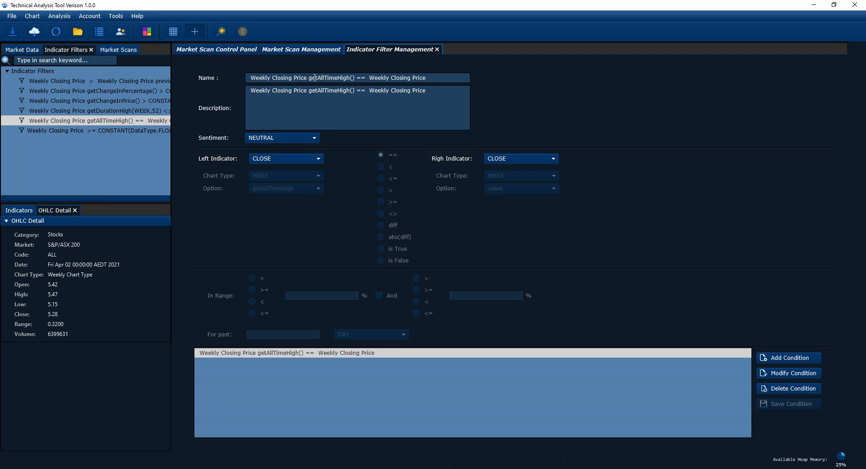
# - Add a new market scan and name it "Weekly Closing Price getAllTimeHigh() == Weekly Closing Price"
pyautogui.click(113, 50)
pyautogui.rightClick(62, 124)
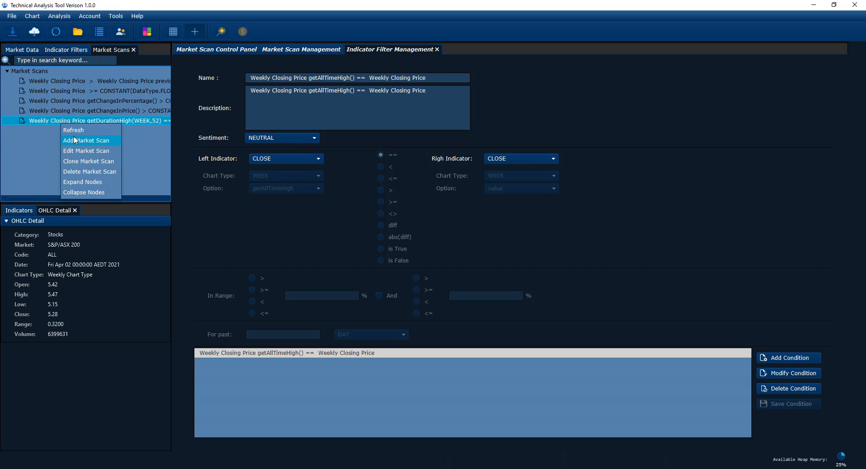
pyautogui.click(74, 139)
pyautogui.tripleClick(252, 79)
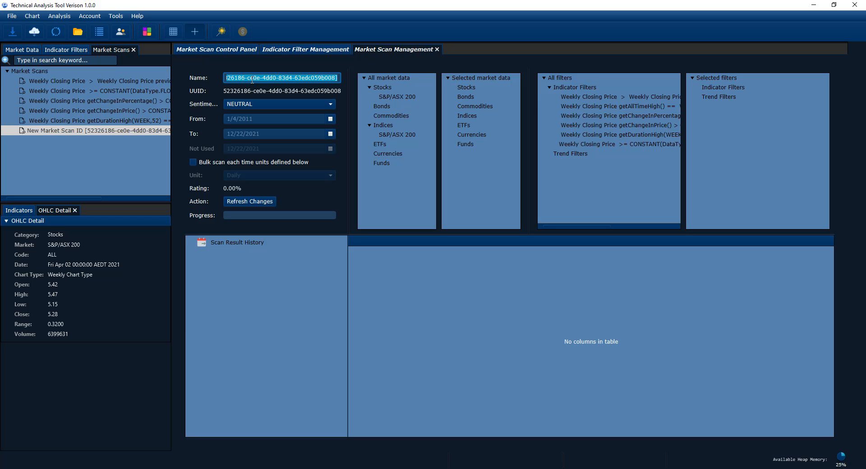
pyautogui.write('Weekly Closing Price getAllTimeHigh() == Weekly Closing Price')
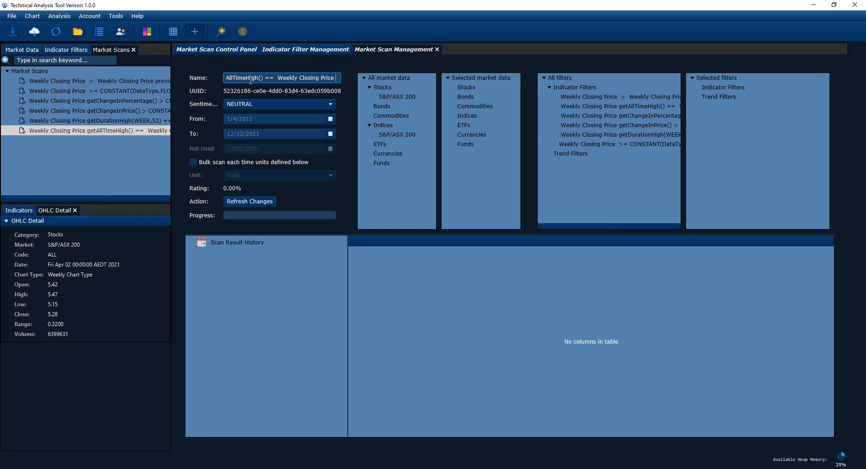
pyautogui.click(134, 148)
# - Add the S&P/ASX 200 stocks and the getAllTimeHigh() == indicator filter to the new market scan's selections
pyautogui.doubleClick(396, 96)
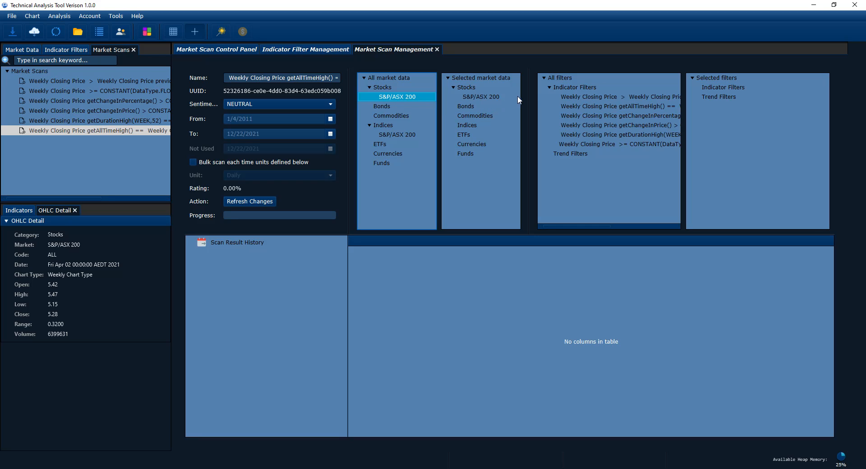
pyautogui.moveTo(608, 226); pyautogui.dragTo(576, 223)
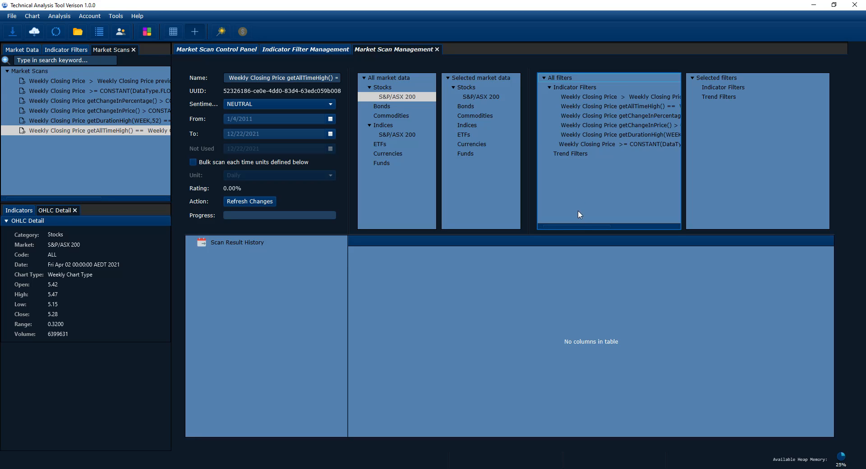
pyautogui.moveTo(599, 225); pyautogui.dragTo(618, 226)
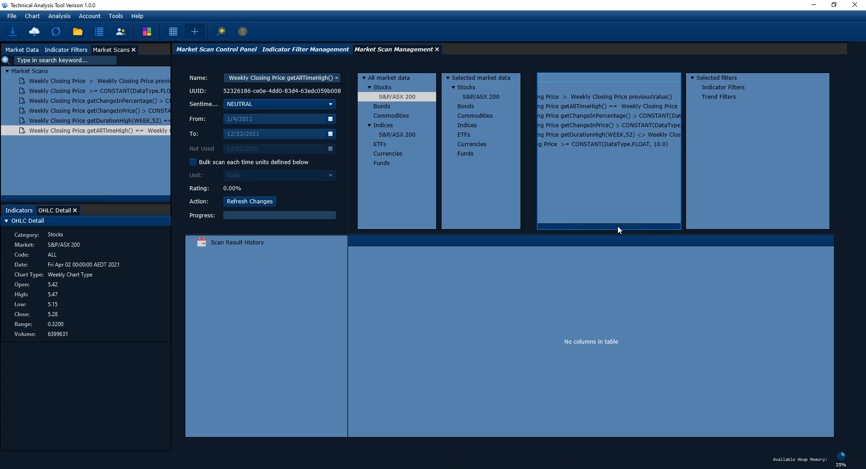
pyautogui.click(636, 108)
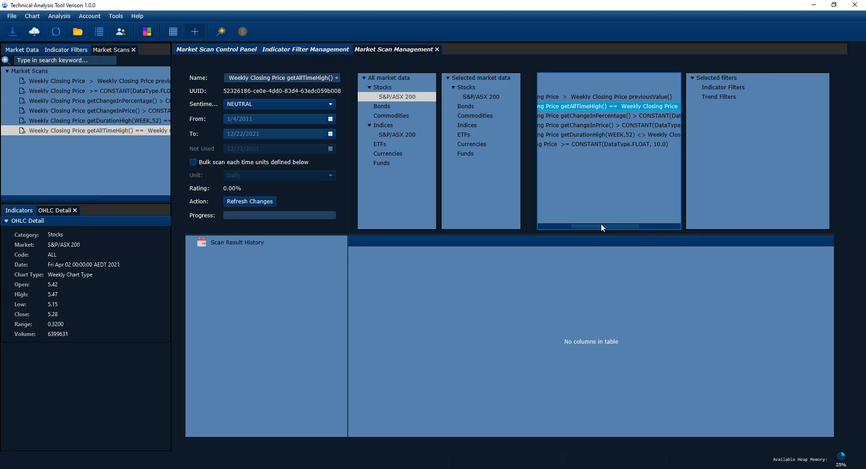
pyautogui.doubleClick(581, 107)
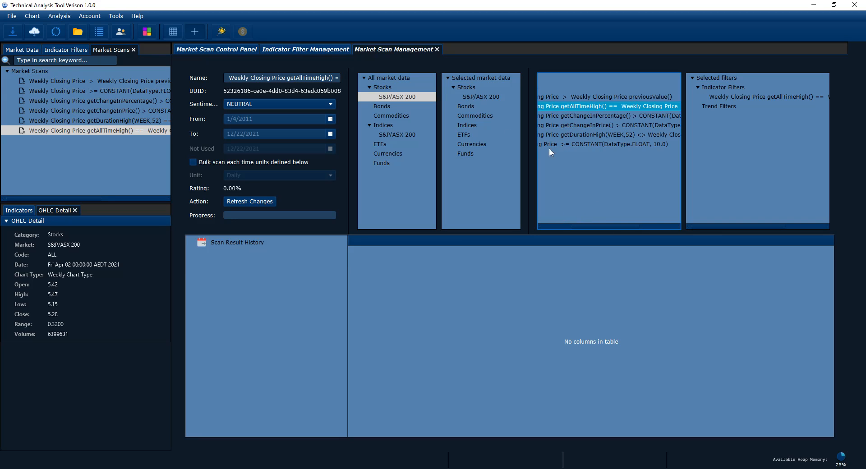
# - Start the getAllTimeHigh() market scan from the scan overview and accept its scan settings
pyautogui.click(222, 49)
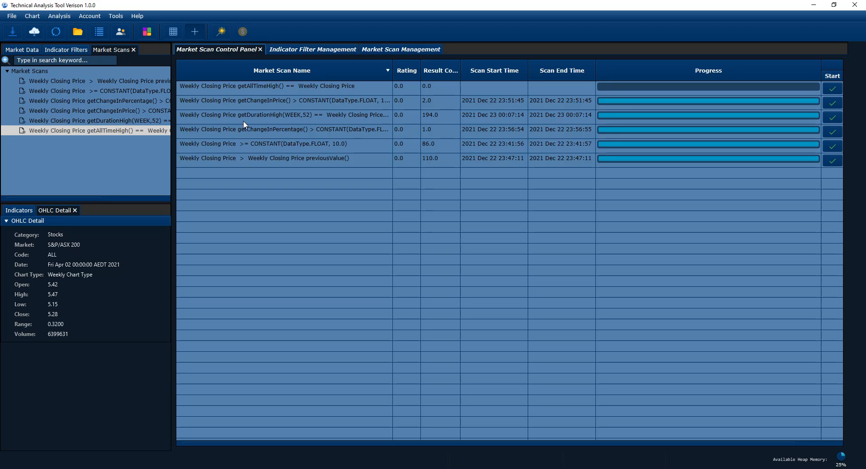
pyautogui.click(285, 85)
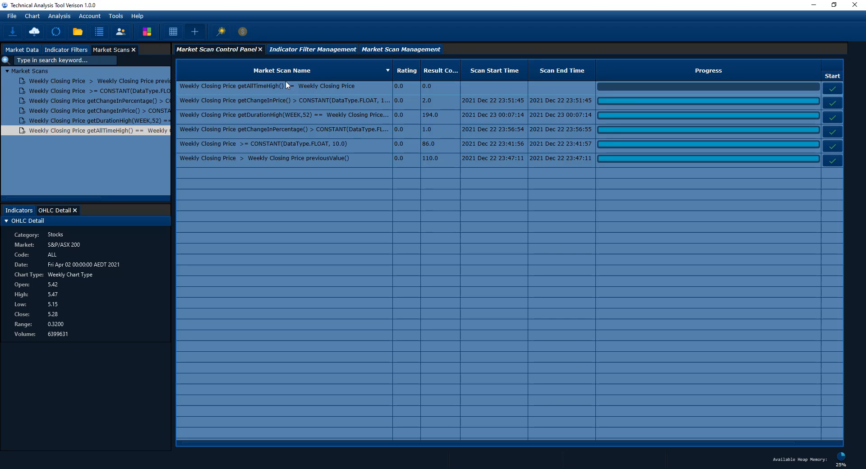
pyautogui.click(833, 89)
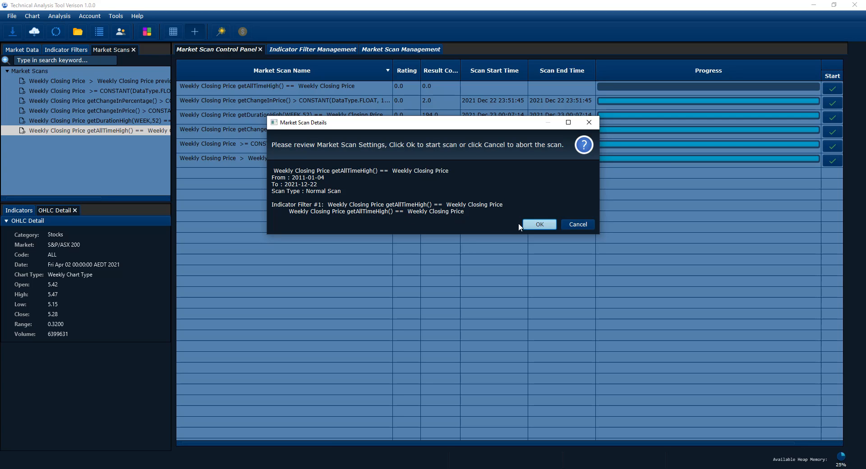
pyautogui.click(538, 225)
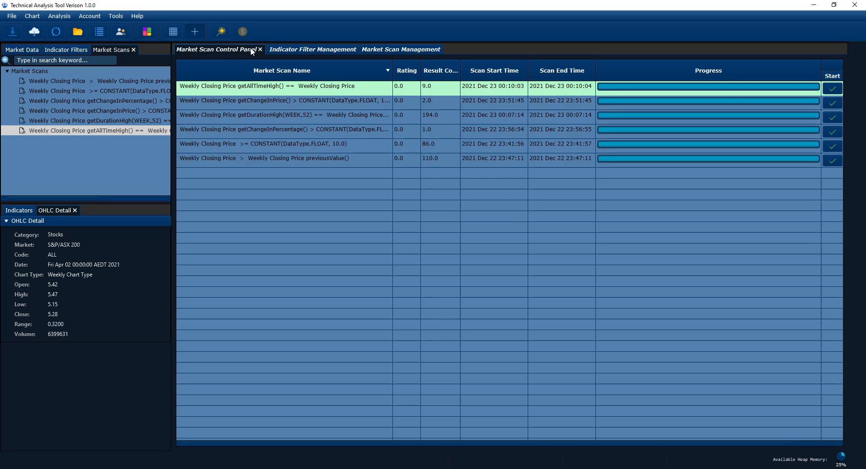
# - Refresh the getAllTimeHigh() scan's result history and open its Stocks-S&P/ASX 200 results for 2021 Dec 22
pyautogui.click(378, 54)
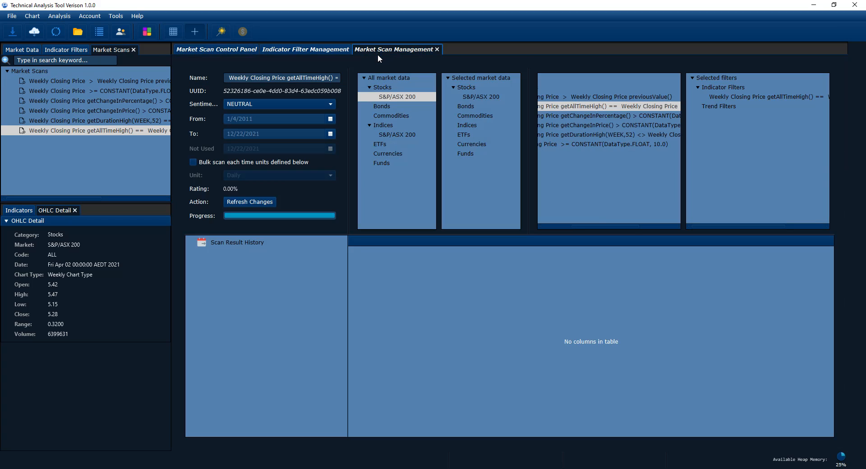
pyautogui.rightClick(250, 243)
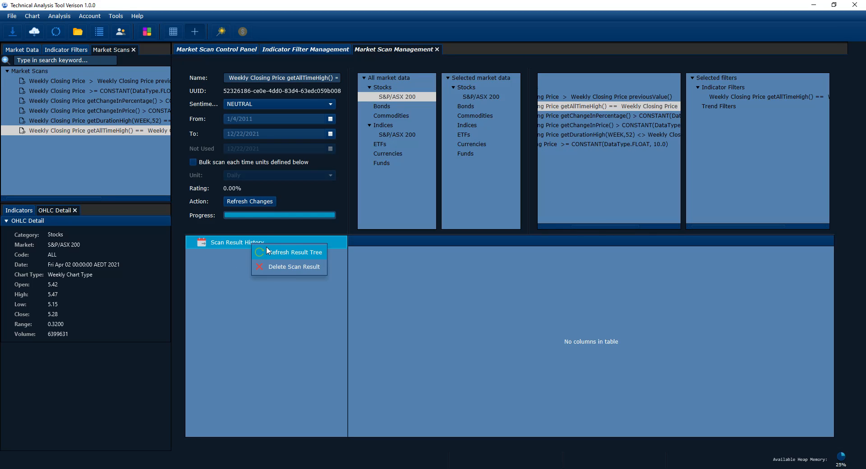
pyautogui.click(266, 247)
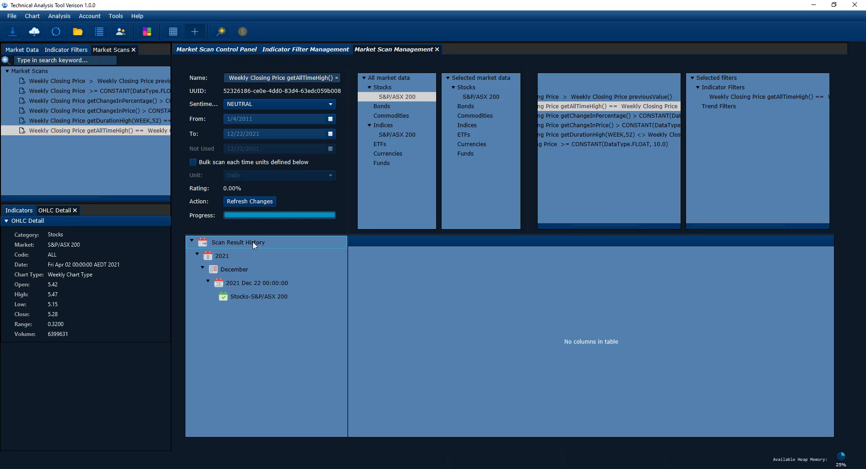
pyautogui.click(277, 298)
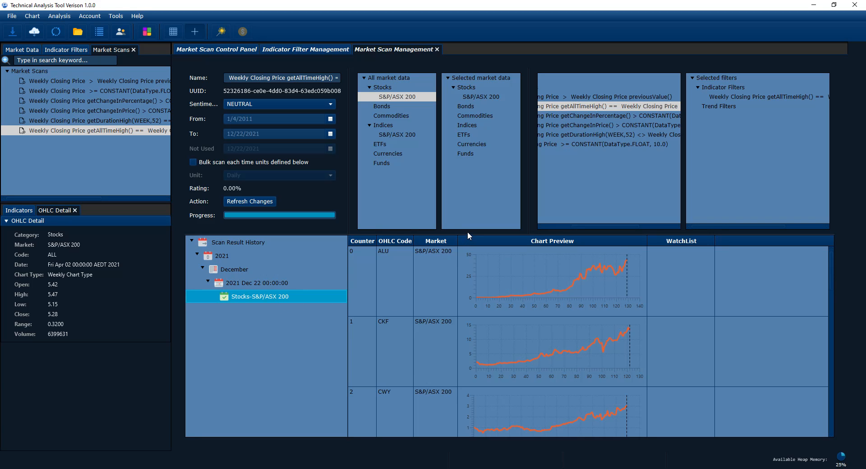
# - Enlarge the results area and examine the chart previews of all matched stocks for all-time-high closes
pyautogui.moveTo(465, 235); pyautogui.dragTo(466, 74)
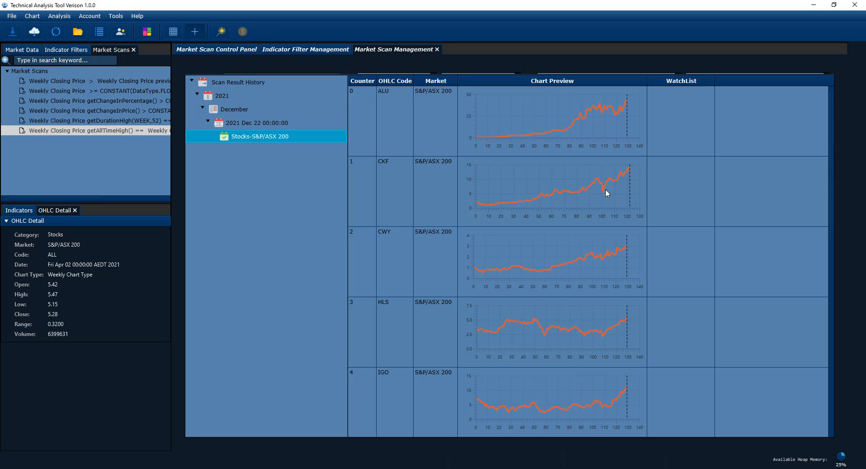
pyautogui.scroll(-3, 607, 195)
pyautogui.scroll(-3, 607, 196)
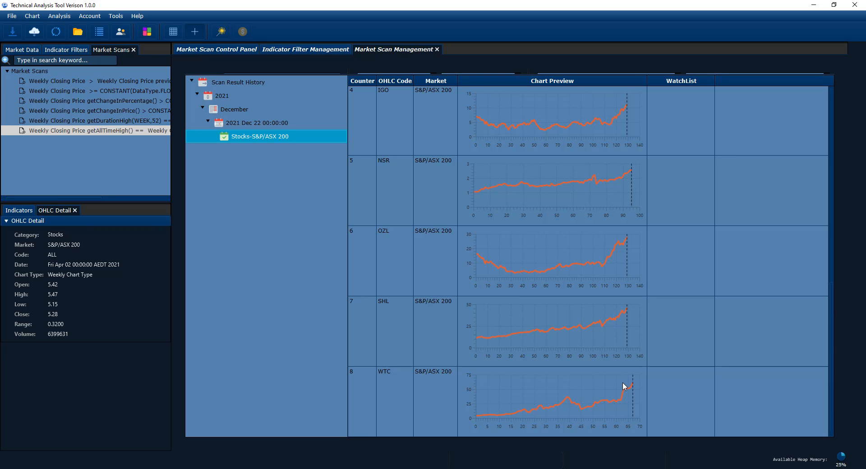
pyautogui.scroll(5, 624, 386)
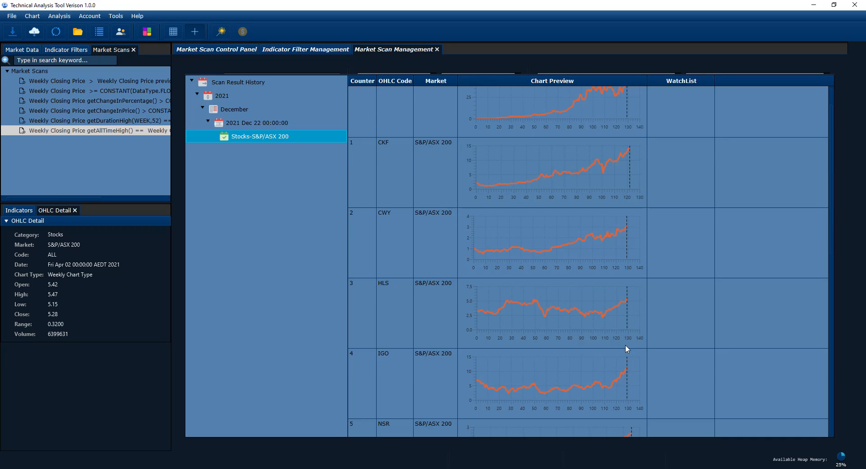
pyautogui.scroll(1, 629, 294)
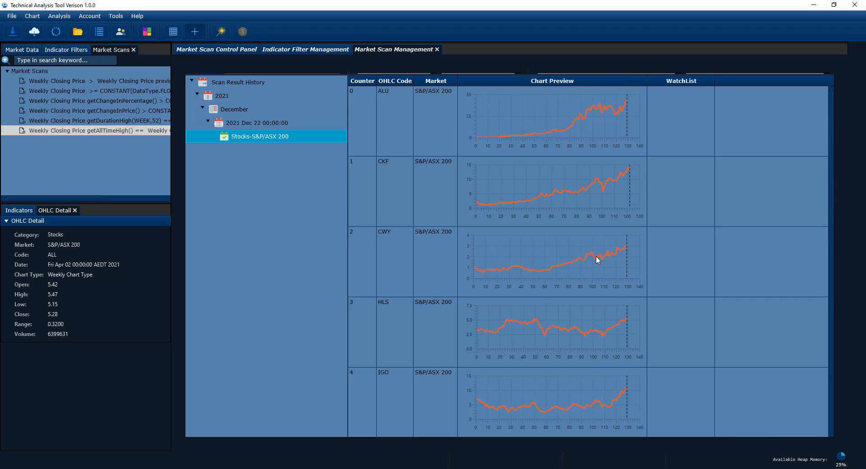
pyautogui.scroll(-4, 620, 250)
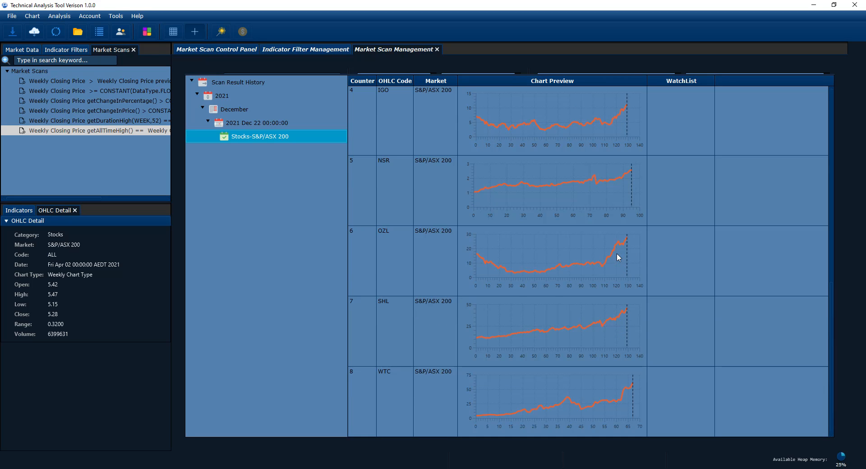
# - Review the matched stocks' chart previews, then open the HLS chart and display it as candlesticks
pyautogui.scroll(4, 616, 253)
pyautogui.scroll(1, 627, 254)
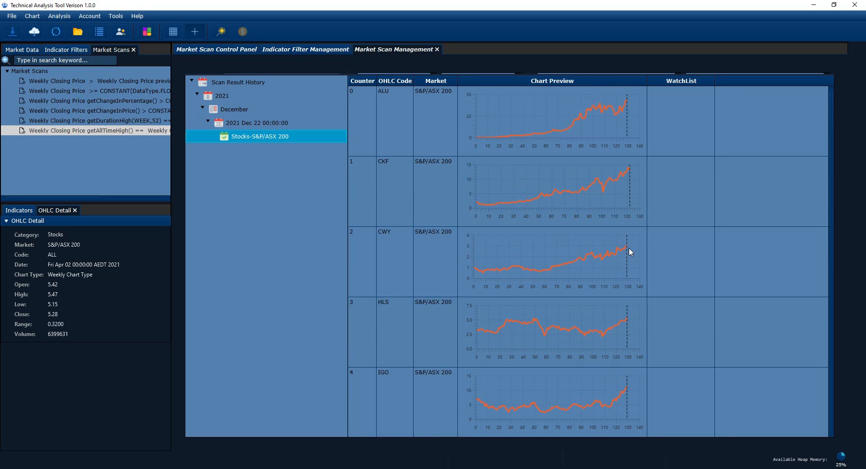
pyautogui.scroll(-4, 636, 248)
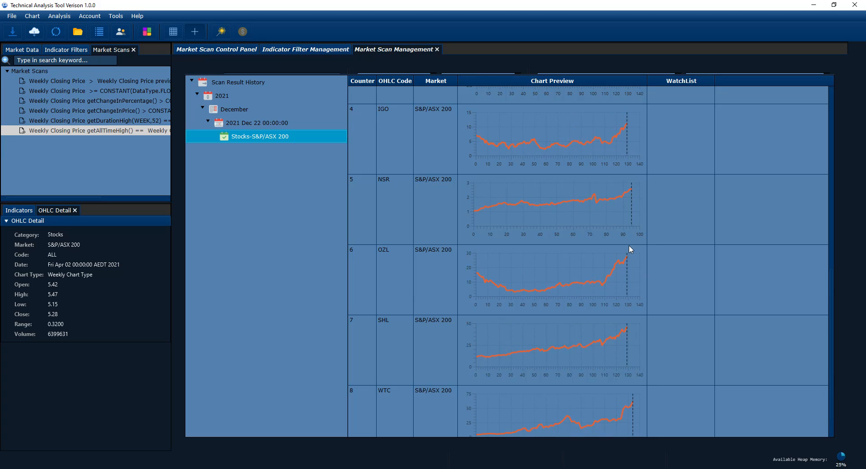
pyautogui.scroll(4, 629, 245)
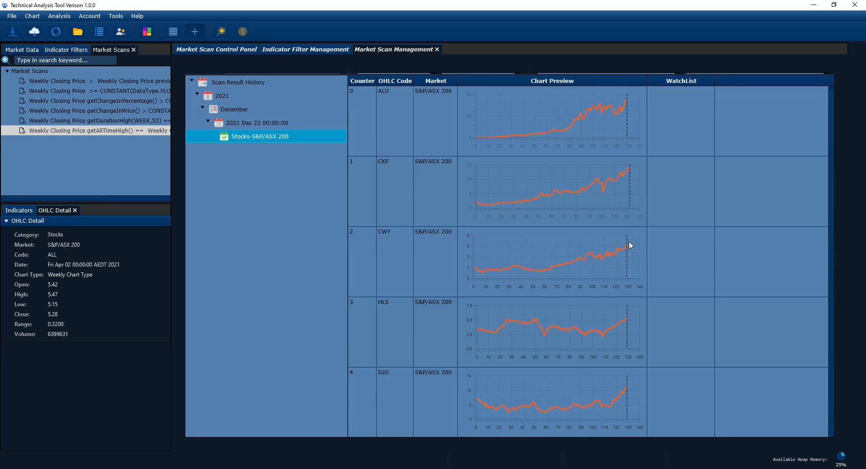
pyautogui.click(616, 325)
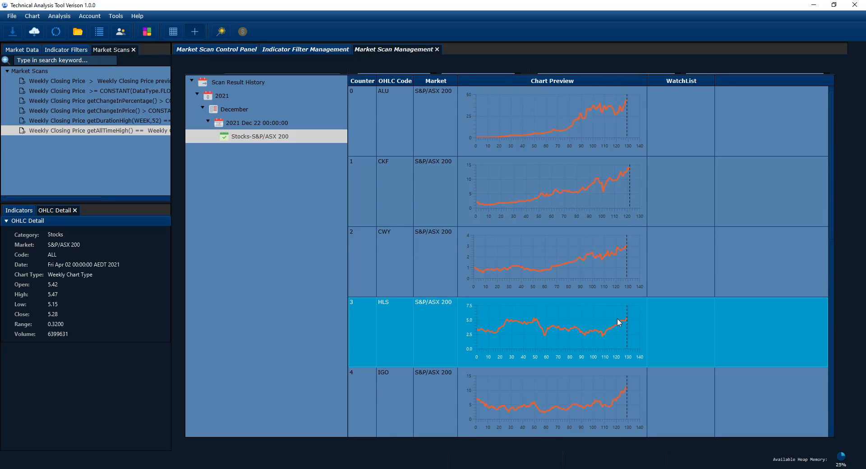
pyautogui.doubleClick(618, 325)
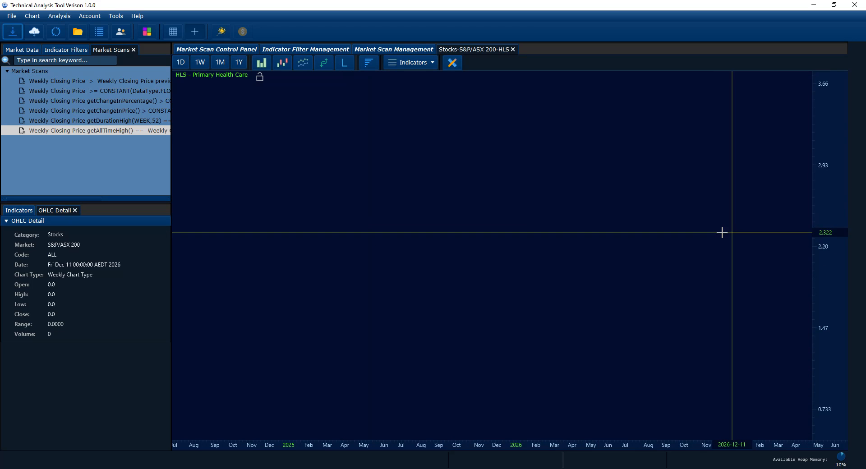
pyautogui.click(282, 63)
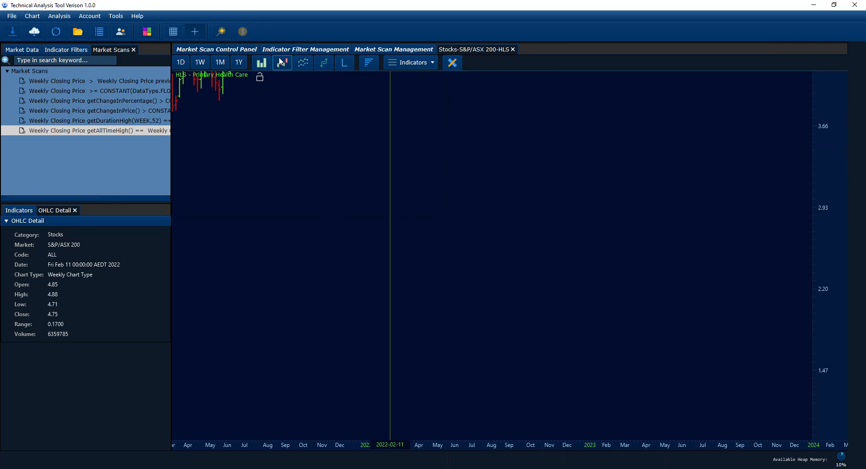
pyautogui.scroll(-6, 577, 284)
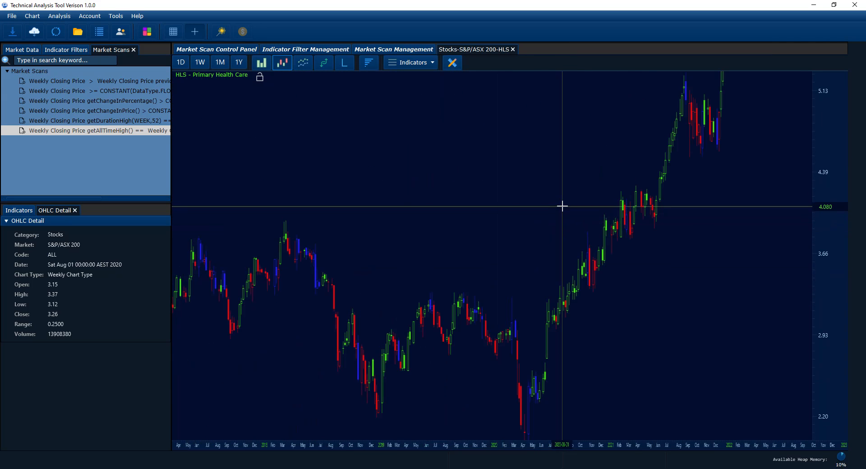
# - Examine the HLS monthly price history for earlier highs, then close the chart and review the remaining previews
pyautogui.click(220, 62)
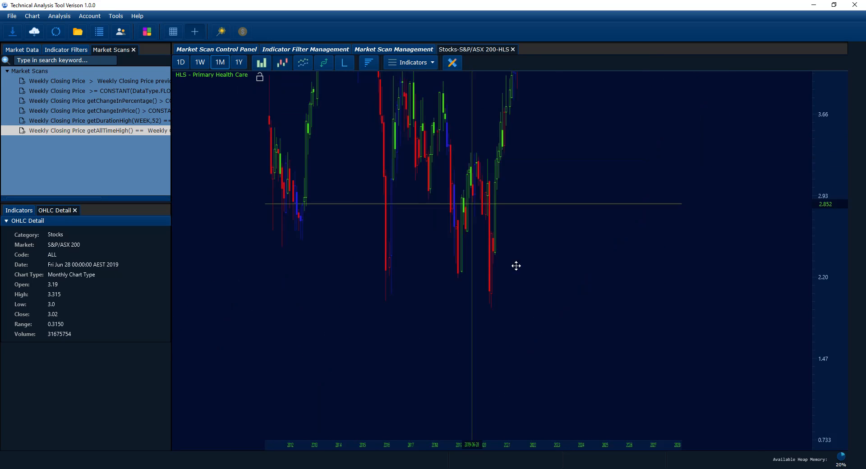
pyautogui.scroll(2, 533, 314)
pyautogui.scroll(-5, 835, 213)
pyautogui.moveTo(689, 214); pyautogui.dragTo(667, 285)
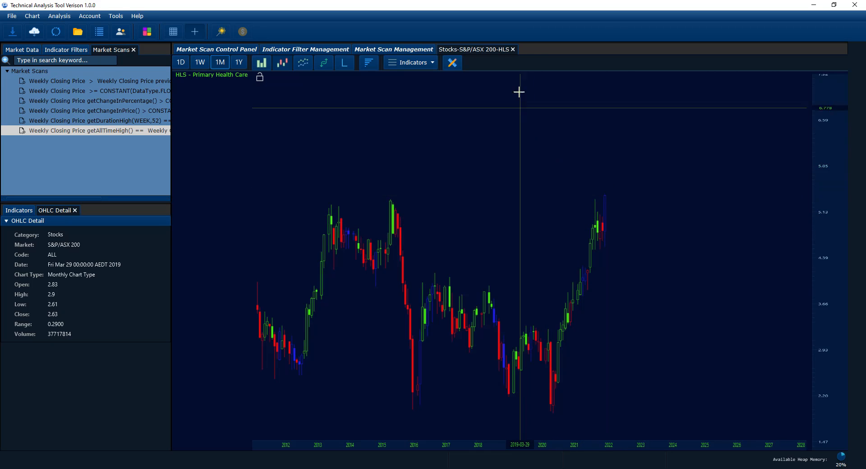
pyautogui.click(513, 49)
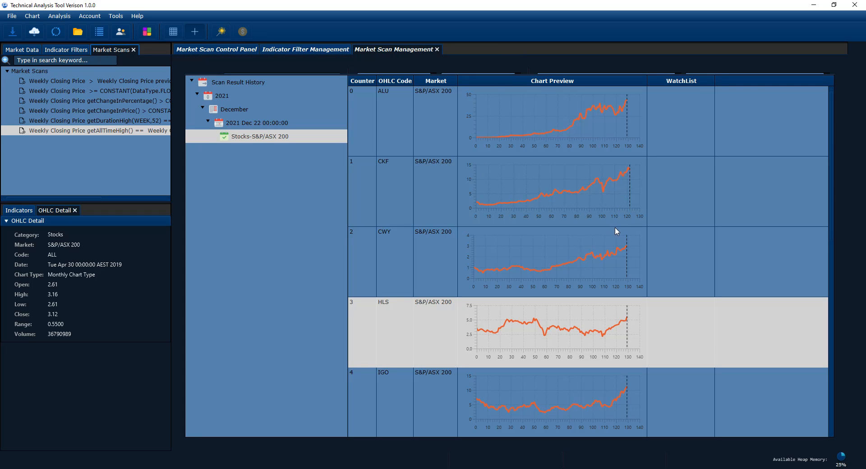
pyautogui.scroll(-4, 623, 199)
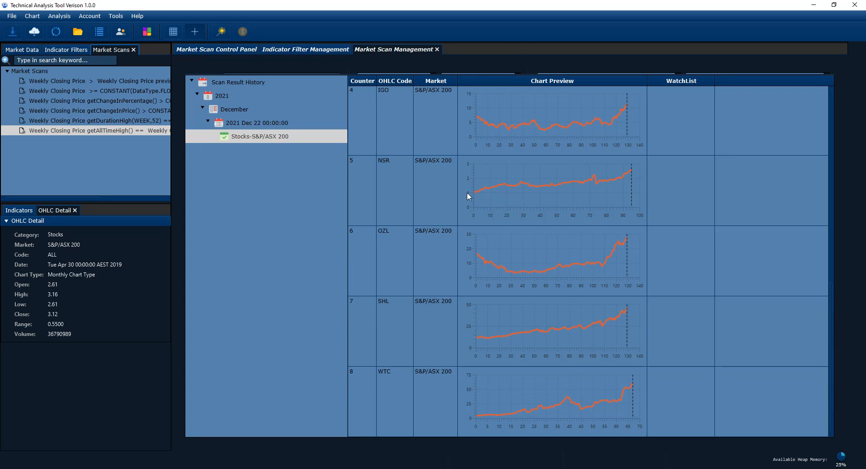
# - Modify the getAllTimeHigh() filter condition so its right CLOSE indicator uses the previousValue option
pyautogui.click(280, 50)
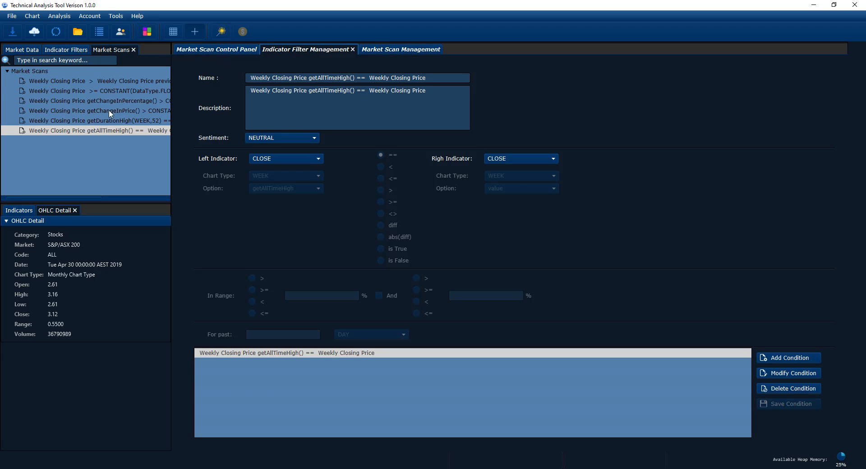
pyautogui.click(66, 50)
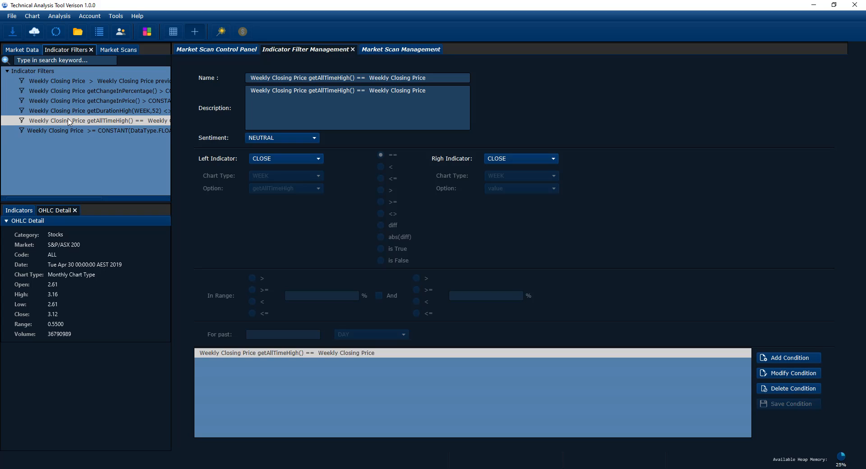
pyautogui.click(72, 130)
pyautogui.rightClick(72, 130)
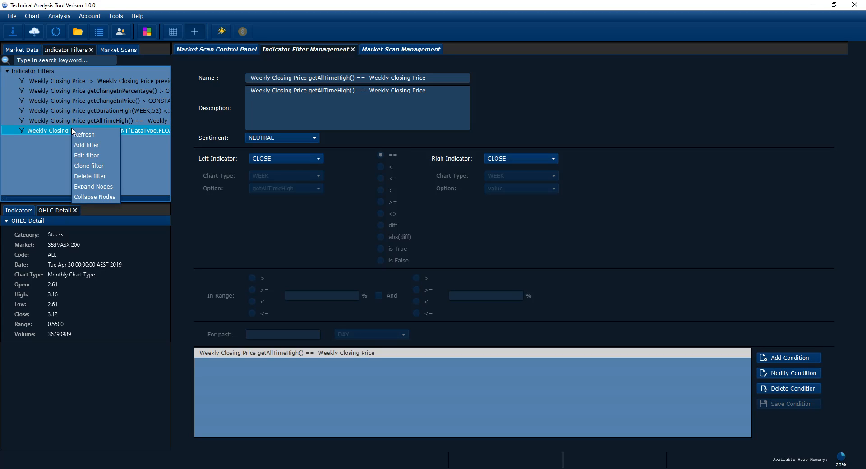
pyautogui.click(313, 392)
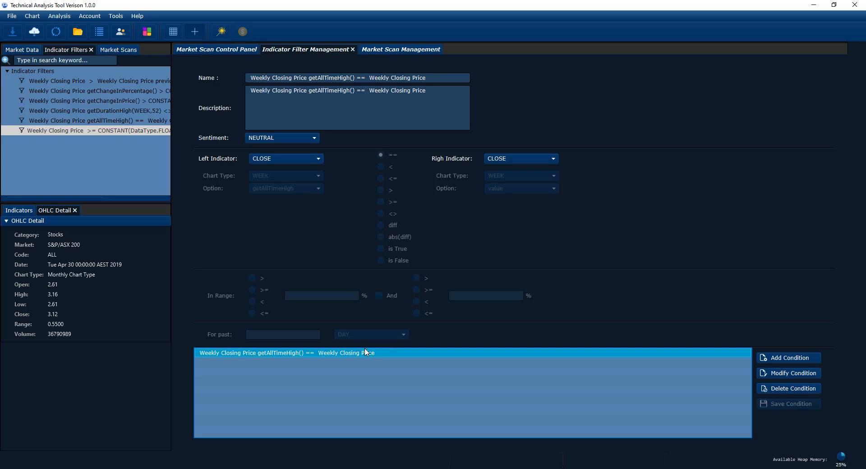
pyautogui.click(785, 374)
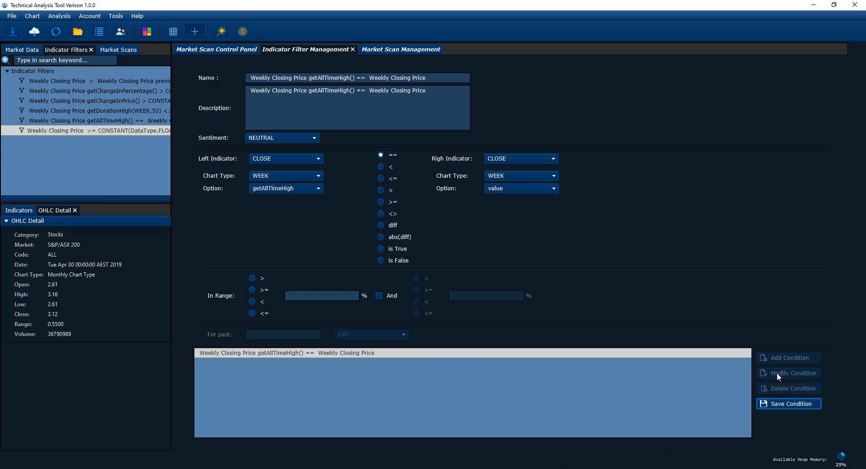
pyautogui.click(505, 189)
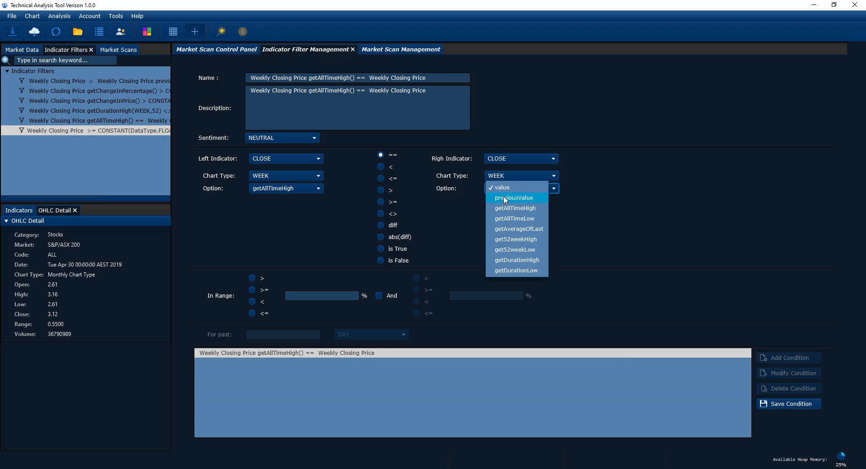
pyautogui.click(505, 198)
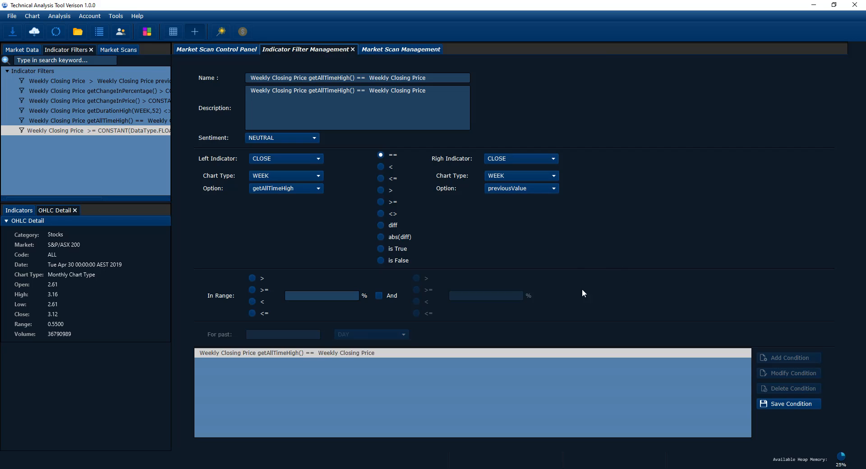
# - Shrink the results area to reveal the getAllTimeHigh() scan's settings and refresh its changes
pyautogui.click(386, 50)
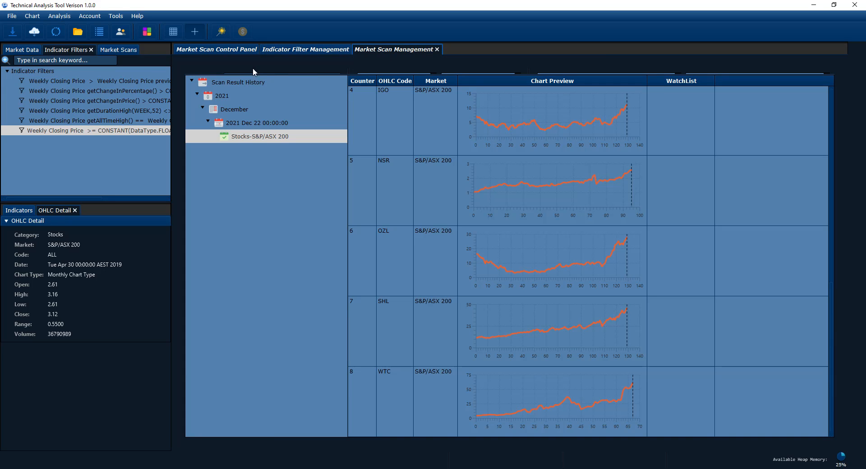
pyautogui.moveTo(357, 72); pyautogui.dragTo(359, 277)
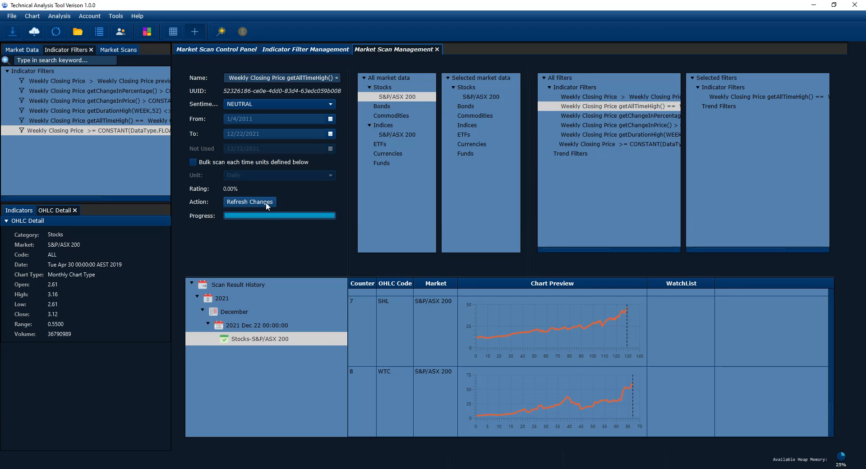
pyautogui.click(267, 203)
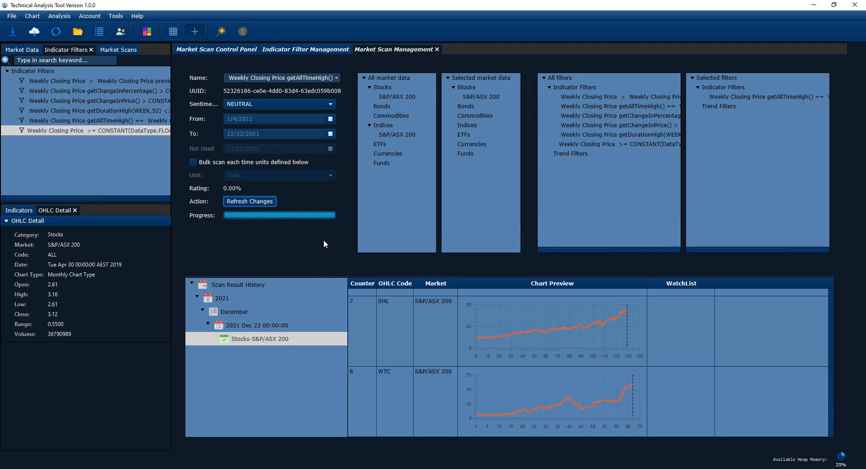
pyautogui.moveTo(336, 275); pyautogui.dragTo(336, 231)
# - Rerun the getAllTimeHigh() market scan from the scan overview and accept its settings
pyautogui.click(202, 50)
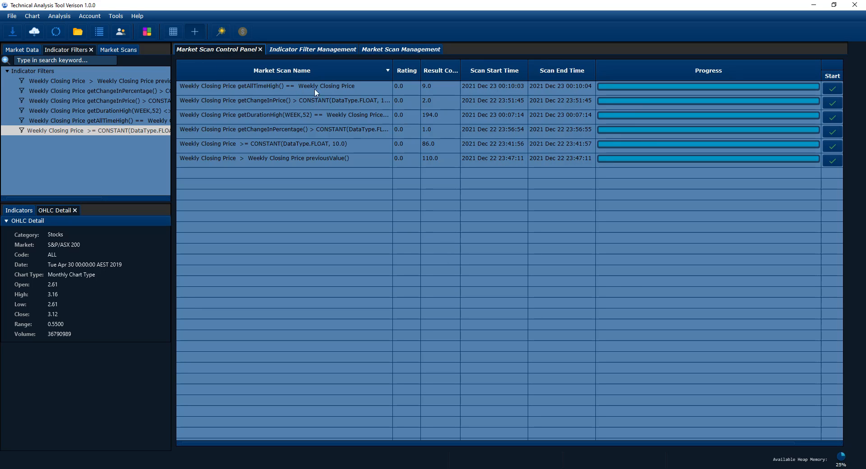
pyautogui.click(833, 88)
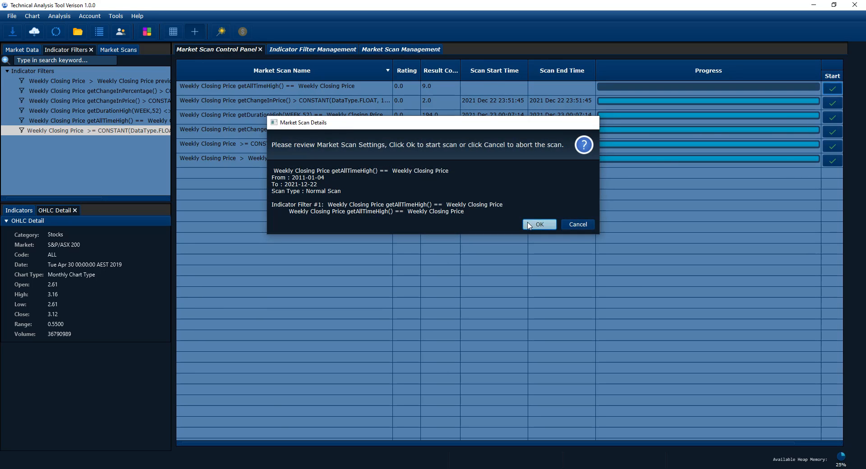
pyautogui.click(543, 224)
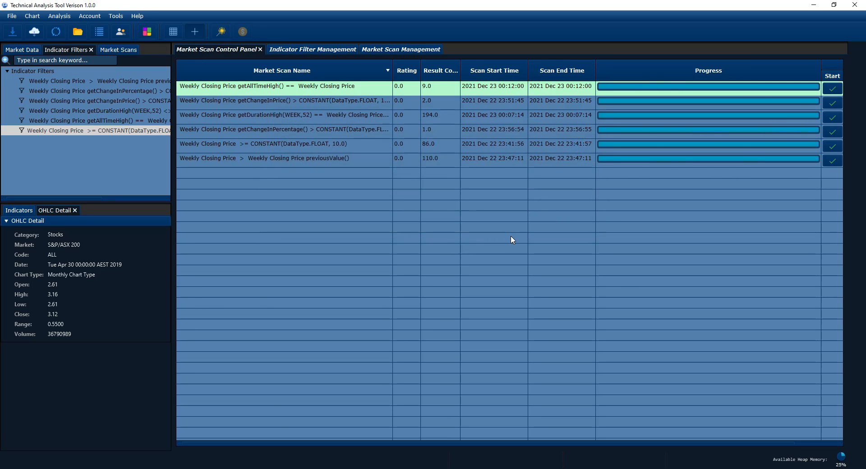
# - Return to the getAllTimeHigh() scan's Stocks-S&P/ASX 200 results and open the chart of the first match, ALU
pyautogui.click(377, 51)
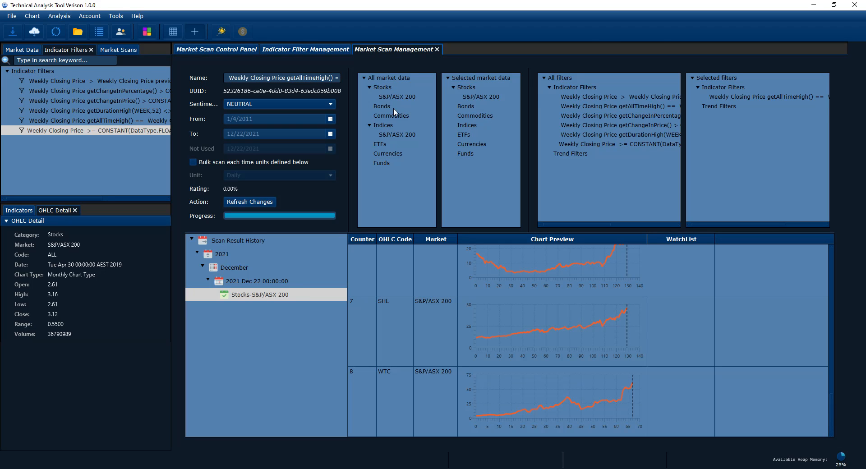
pyautogui.rightClick(277, 292)
pyautogui.click(286, 299)
pyautogui.scroll(4, 555, 321)
pyautogui.scroll(3, 556, 325)
pyautogui.doubleClick(554, 320)
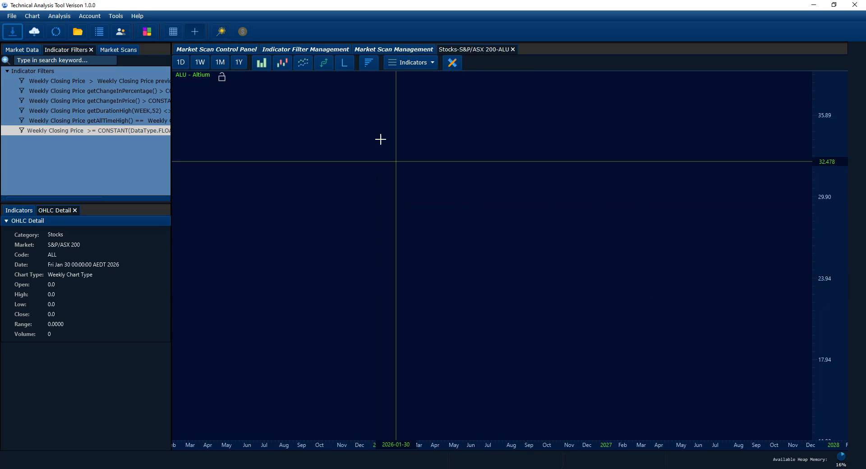
# - View the ALU chart as a line and as candlesticks, and compare its latest weekly closes
pyautogui.click(305, 65)
pyautogui.moveTo(527, 284); pyautogui.dragTo(654, 276)
pyautogui.moveTo(289, 244); pyautogui.dragTo(543, 243)
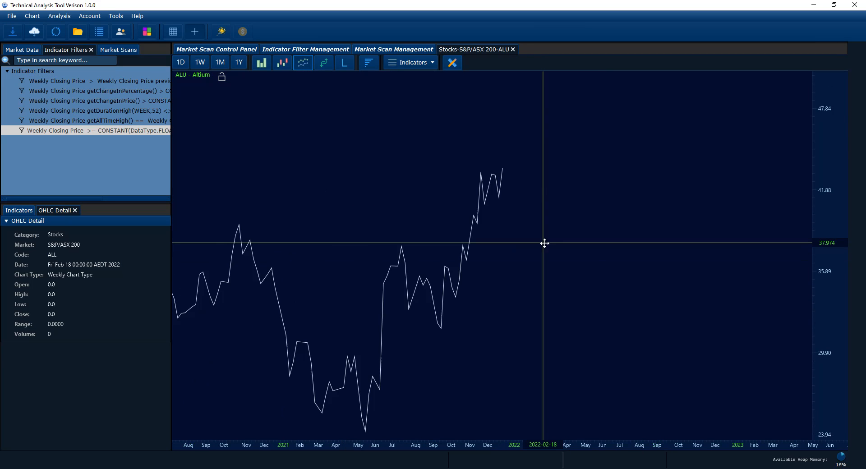
pyautogui.scroll(1, 515, 222)
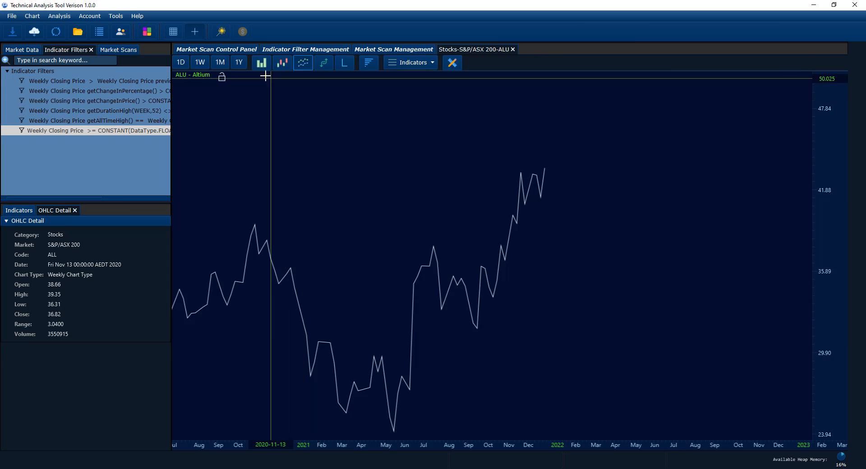
pyautogui.click(282, 63)
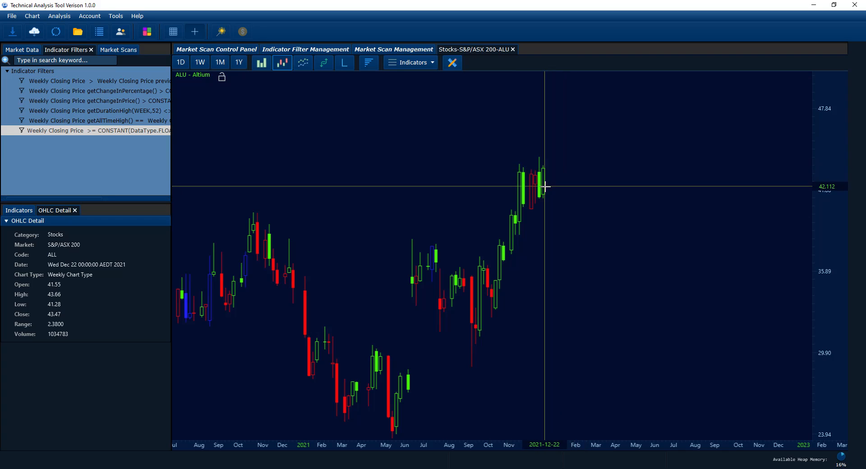
pyautogui.moveTo(546, 185); pyautogui.dragTo(520, 184)
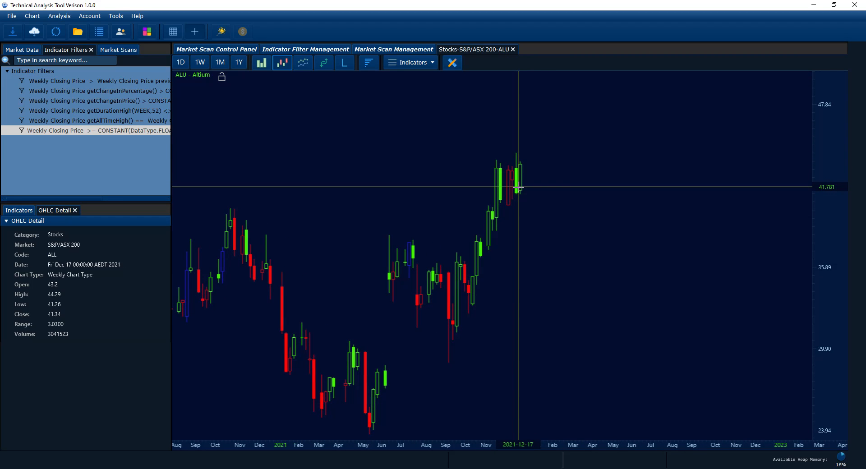
pyautogui.scroll(-1, 519, 186)
# - Check the filter's previousValue() condition, restart the getAllTimeHigh() scan with its settings accepted, and close the ALU chart
pyautogui.click(256, 51)
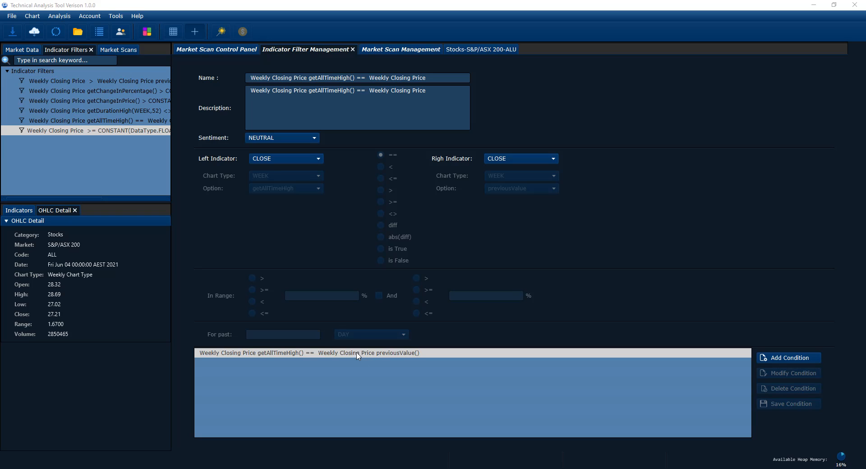
pyautogui.click(215, 51)
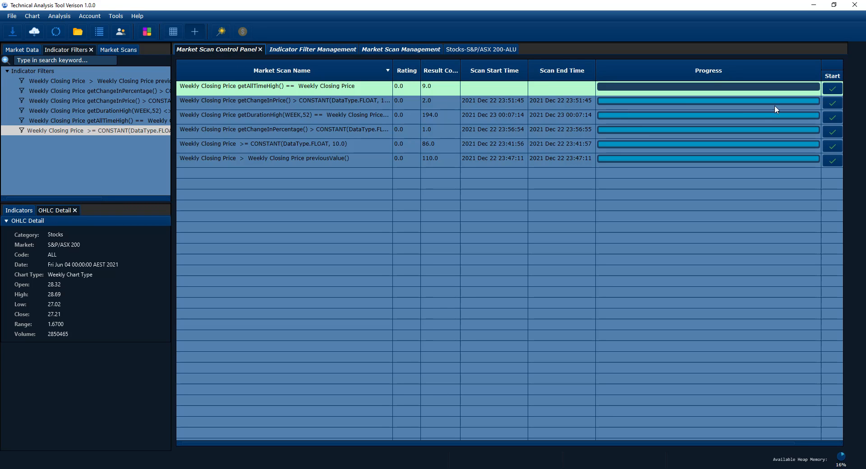
pyautogui.click(833, 89)
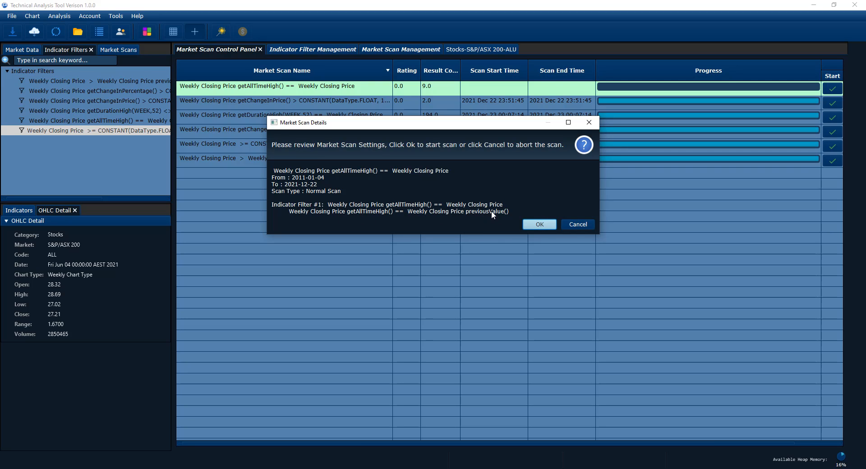
pyautogui.click(539, 225)
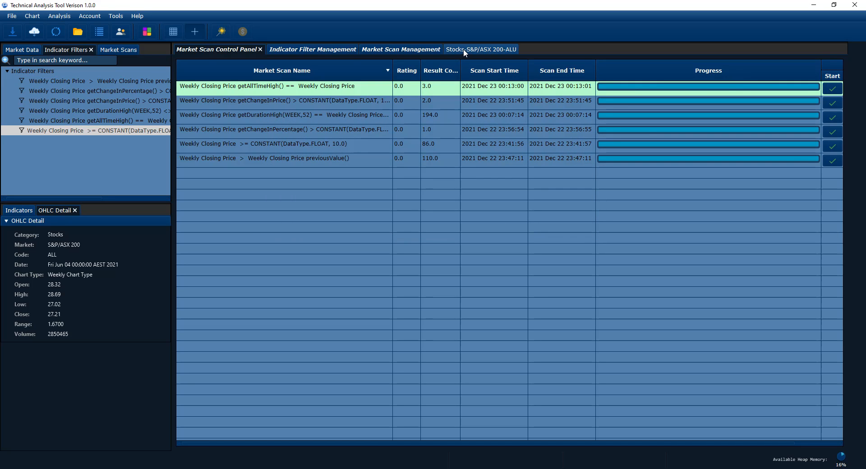
pyautogui.click(491, 49)
pyautogui.click(513, 49)
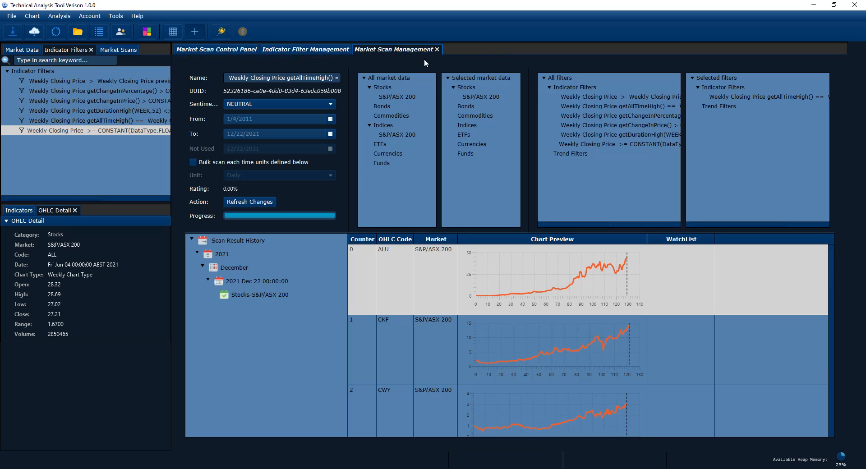
# - Reload the getAllTimeHigh() scan's Stocks-S&P/ASX 200 results and enlarge the results table to show more matches
pyautogui.rightClick(257, 299)
pyautogui.click(266, 300)
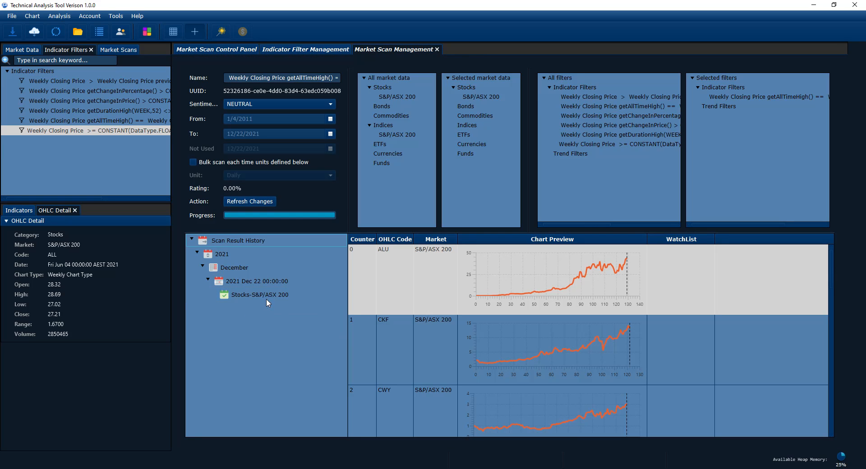
pyautogui.click(239, 296)
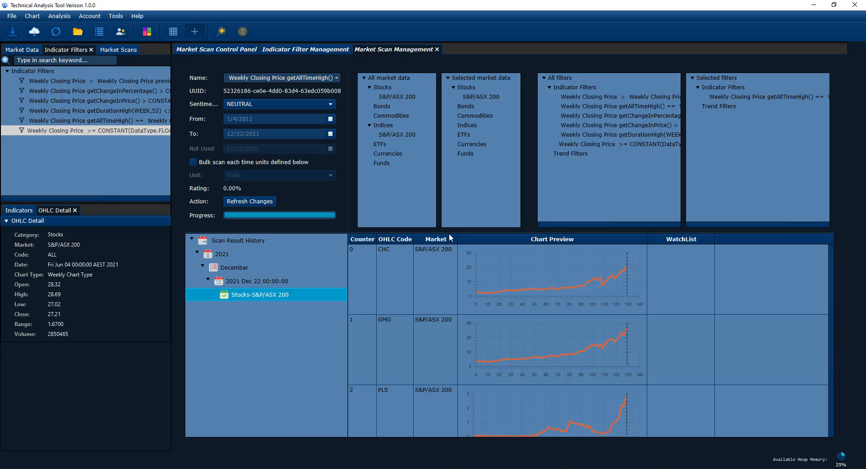
pyautogui.moveTo(450, 230); pyautogui.dragTo(446, 152)
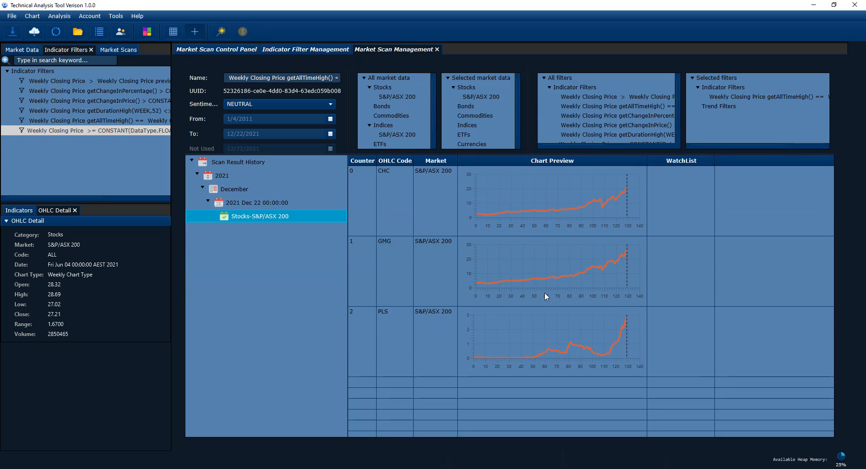
# - Open the CHC chart from the results, check its latest weekly closes as candlesticks and as a line, and close it
pyautogui.doubleClick(520, 216)
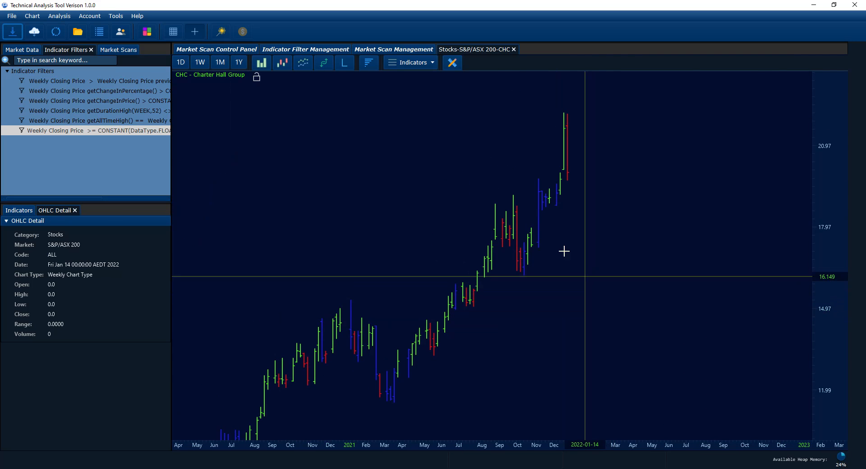
pyautogui.click(284, 63)
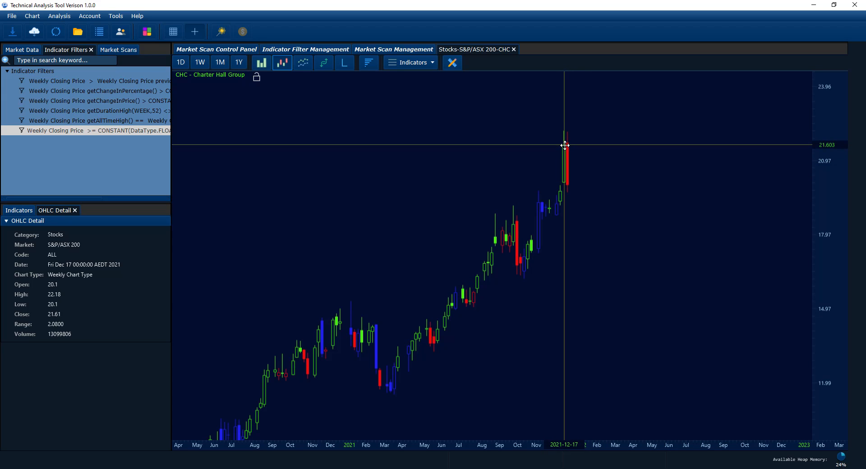
pyautogui.click(311, 61)
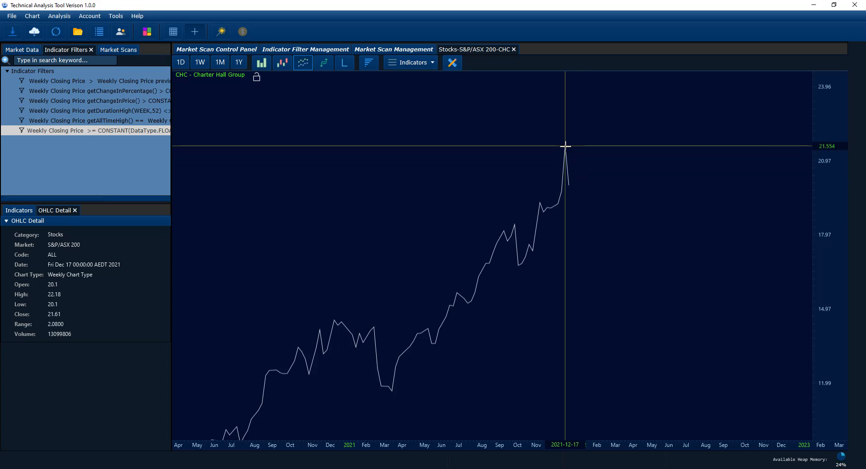
pyautogui.click(514, 50)
# - Open the GMG chart as a line, compare its latest weekly close with its earlier history, and close it
pyautogui.doubleClick(581, 259)
pyautogui.click(306, 63)
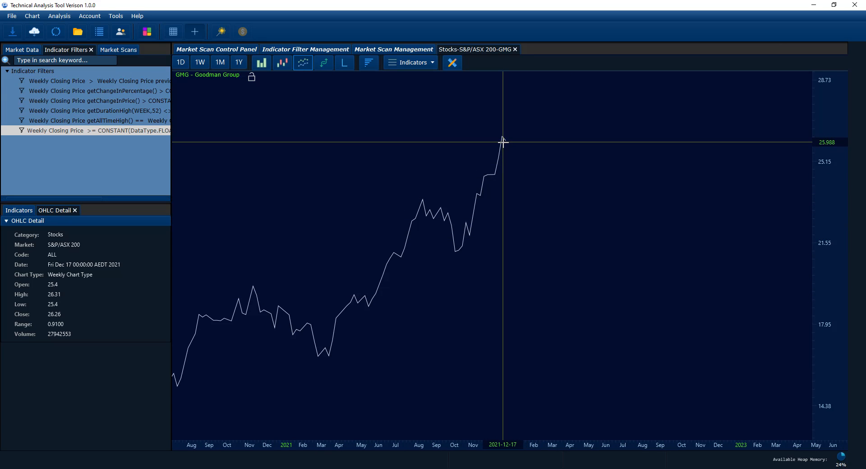
pyautogui.scroll(-3, 422, 152)
pyautogui.moveTo(349, 199); pyautogui.dragTo(802, 209)
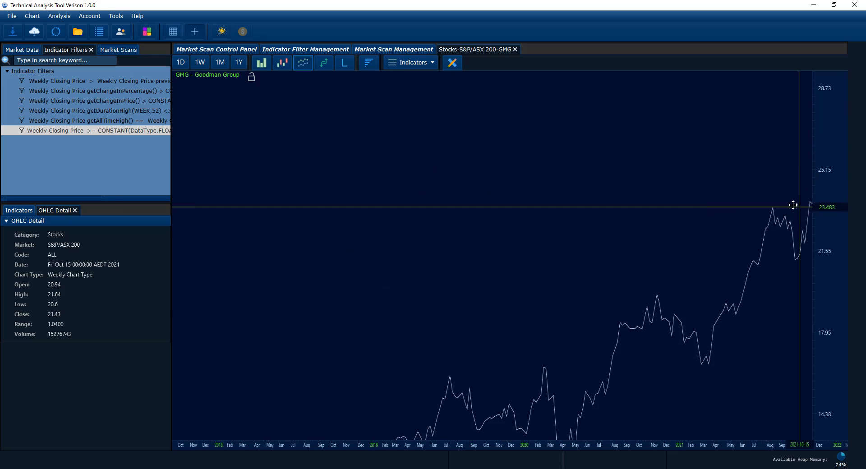
pyautogui.click(515, 49)
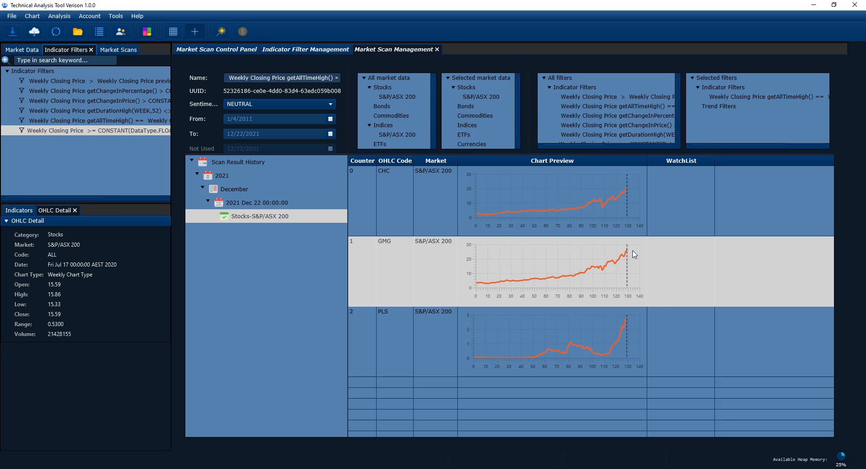
# - Open the PLS chart as a line, examine its latest weekly close against earlier peaks, and close it
pyautogui.doubleClick(614, 339)
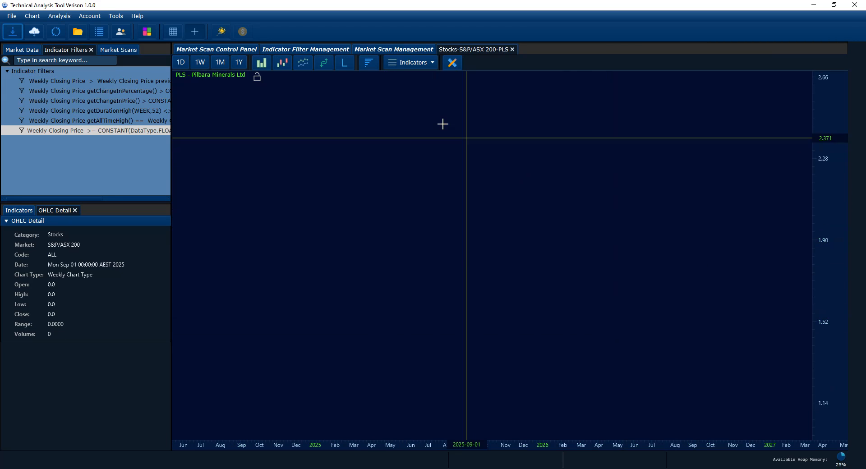
pyautogui.click(309, 69)
pyautogui.moveTo(325, 167); pyautogui.dragTo(678, 267)
pyautogui.moveTo(220, 244); pyautogui.dragTo(745, 256)
pyautogui.scroll(-6, 834, 269)
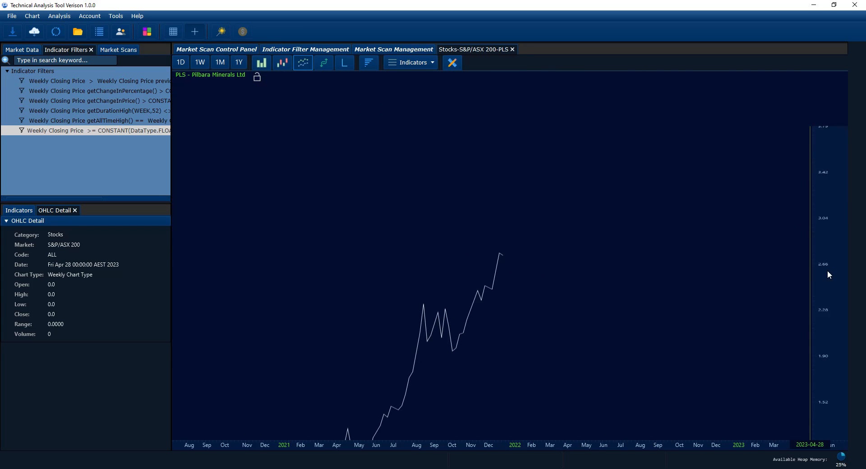
pyautogui.moveTo(559, 291); pyautogui.dragTo(595, 145)
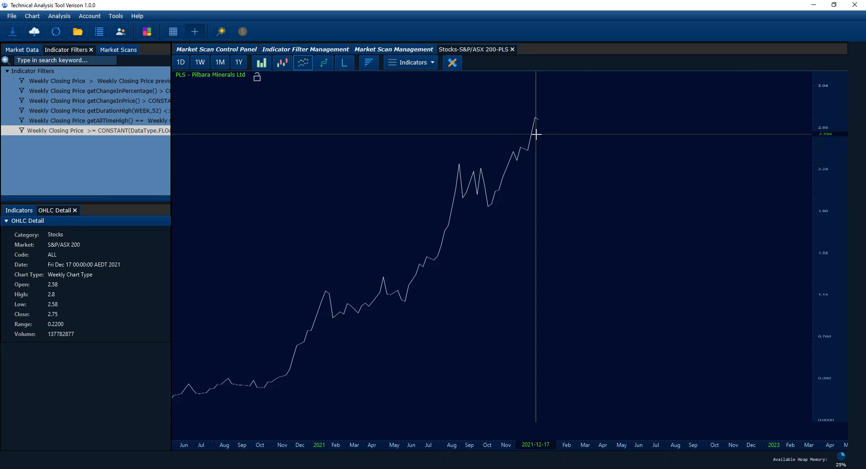
pyautogui.moveTo(536, 135); pyautogui.dragTo(571, 152)
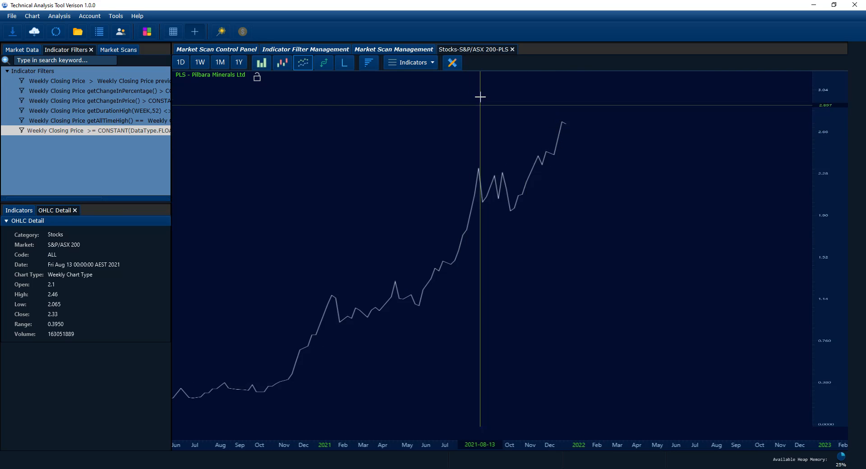
pyautogui.click(512, 49)
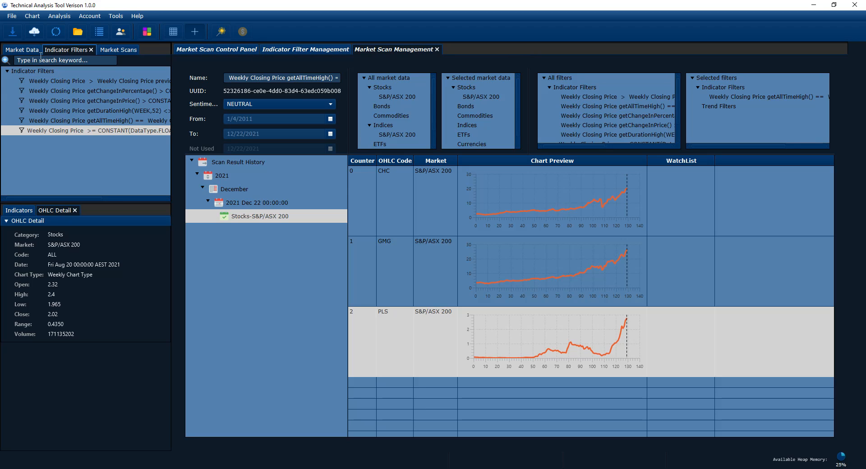
# - Add a new indicator filter to the Indicator Filters list
pyautogui.click(74, 131)
pyautogui.rightClick(73, 131)
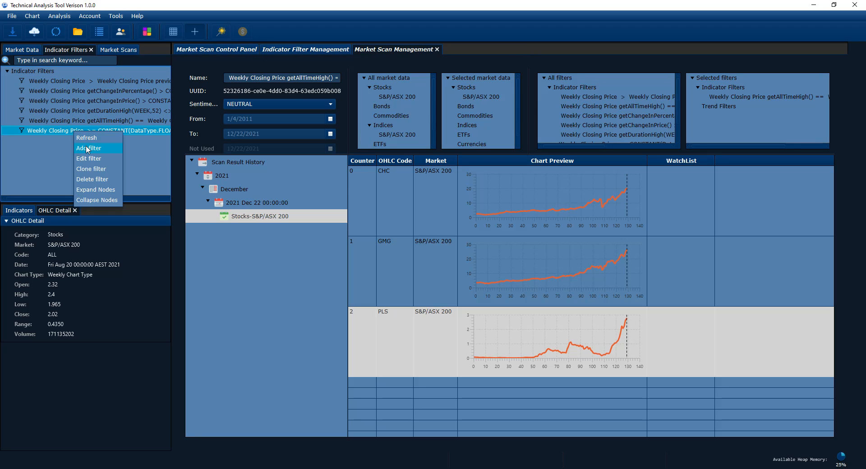
pyautogui.click(88, 150)
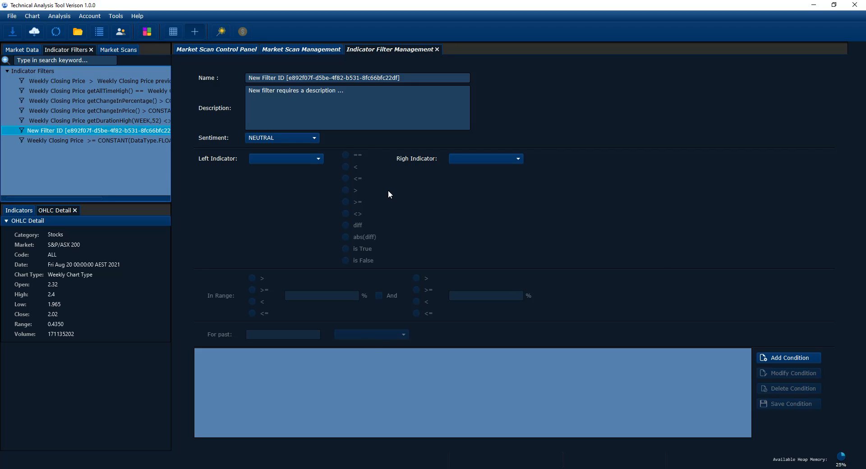
# - Start a filter condition with CLOSE as the left indicator, chart type WEEK and option isSlopingDownSinceLastPeak
pyautogui.click(788, 362)
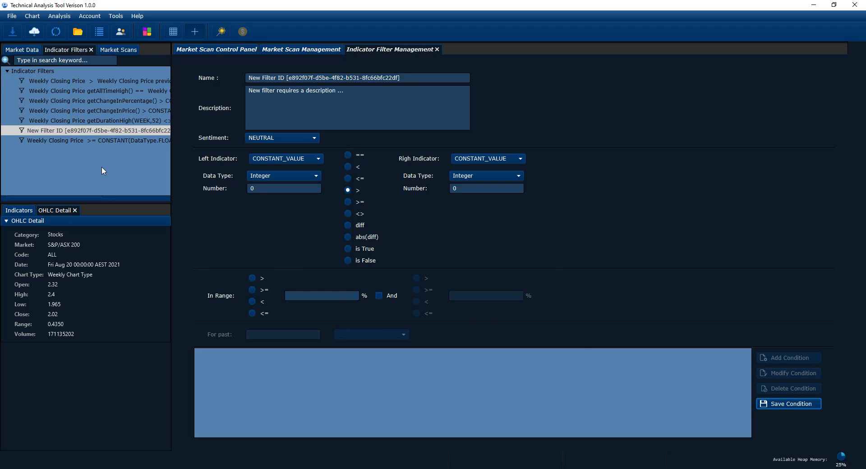
pyautogui.click(277, 158)
pyautogui.click(276, 170)
pyautogui.click(272, 176)
pyautogui.click(271, 197)
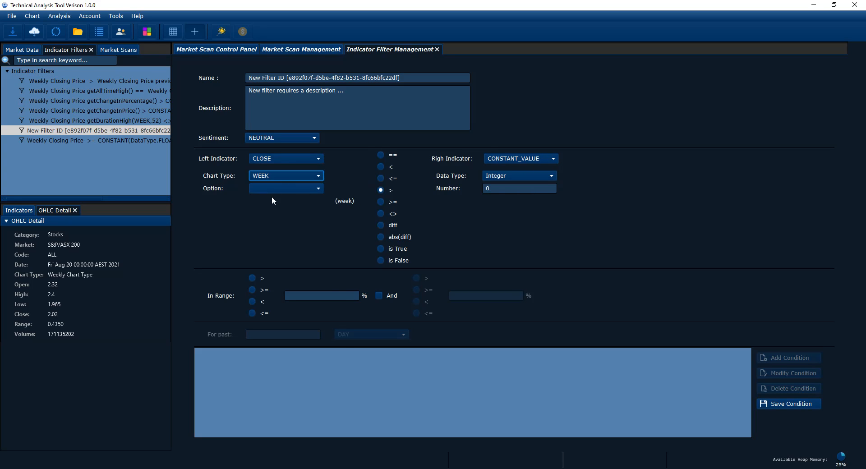
pyautogui.click(269, 188)
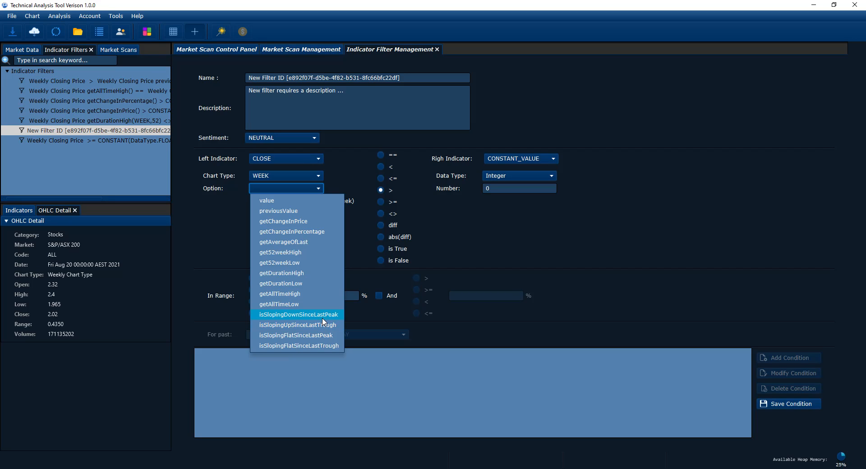
pyautogui.click(325, 315)
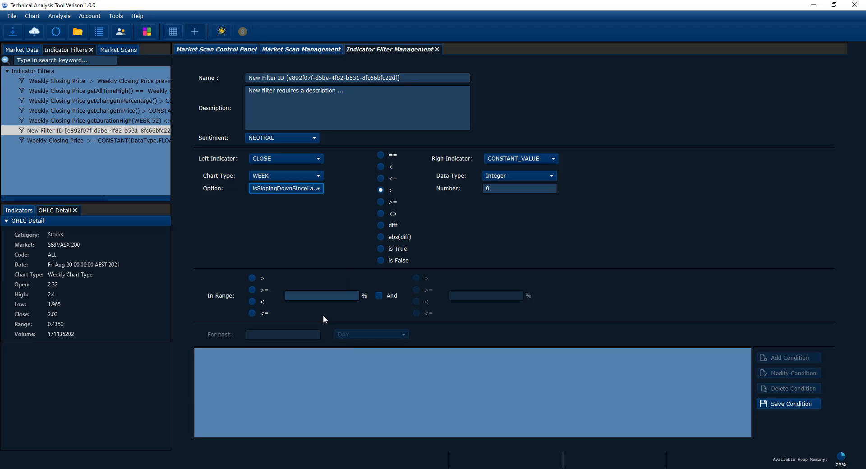
pyautogui.click(317, 190)
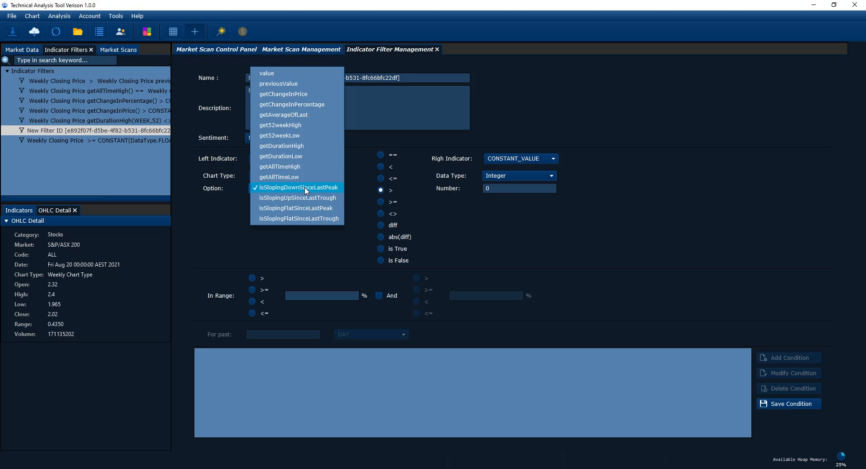
pyautogui.click(277, 187)
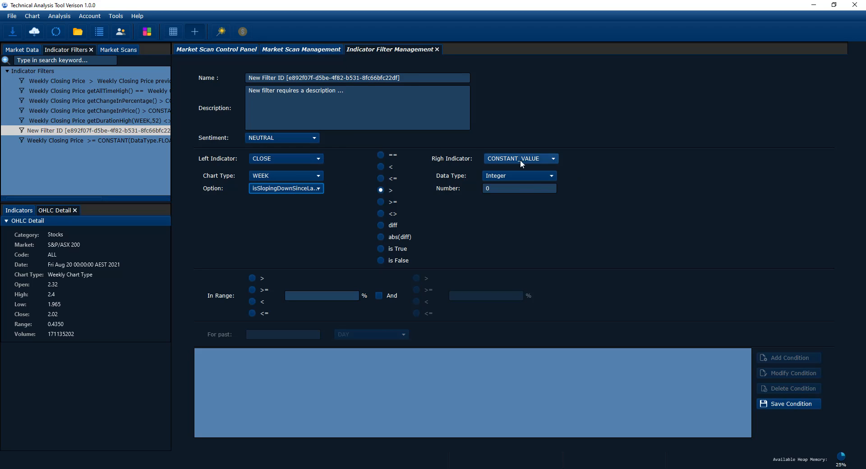
pyautogui.click(271, 186)
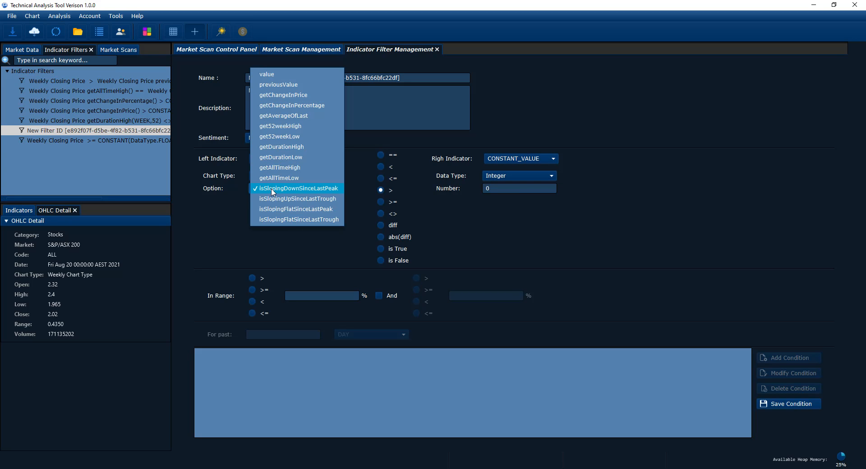
pyautogui.click(285, 188)
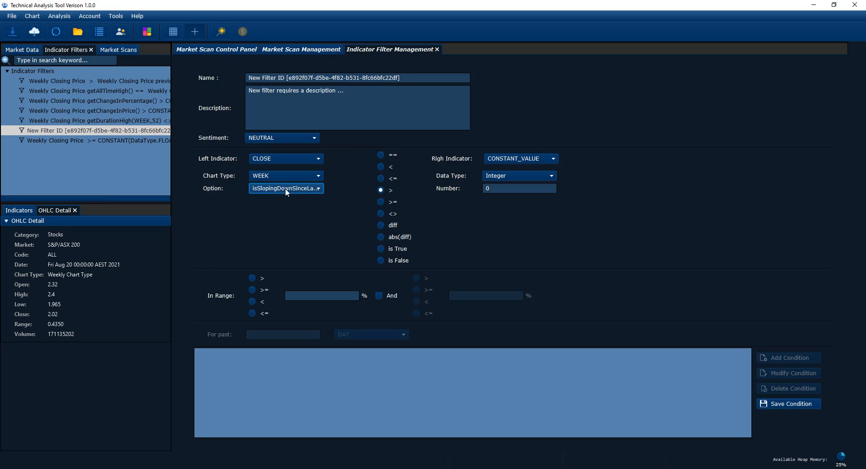
# - Try to save the isSlopingDownSinceLastPeak condition with the > operator instead of is True, and dismiss the error
pyautogui.click(381, 248)
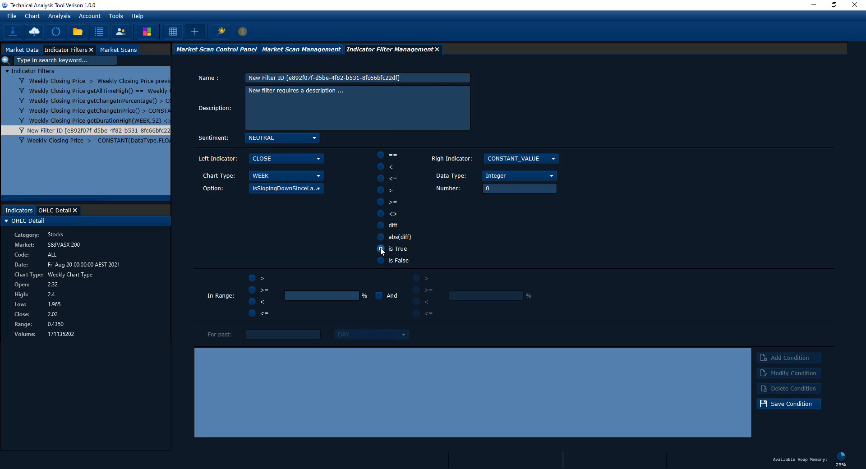
pyautogui.click(383, 249)
pyautogui.click(380, 190)
pyautogui.click(775, 403)
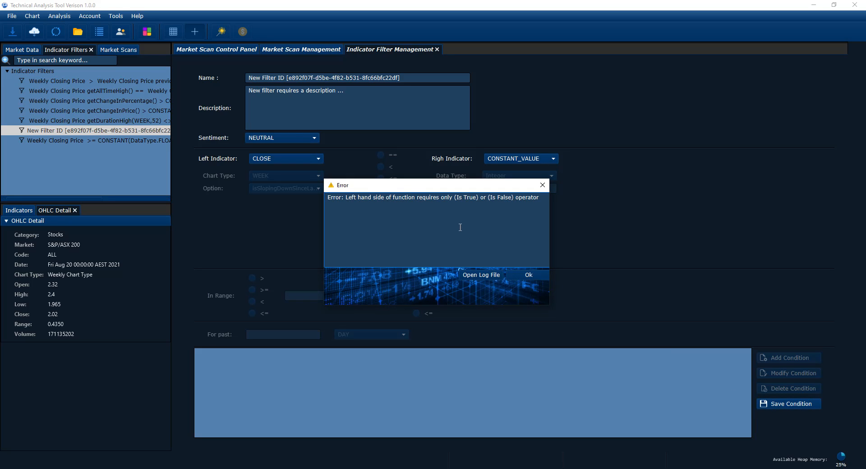
pyautogui.moveTo(406, 187); pyautogui.dragTo(392, 231)
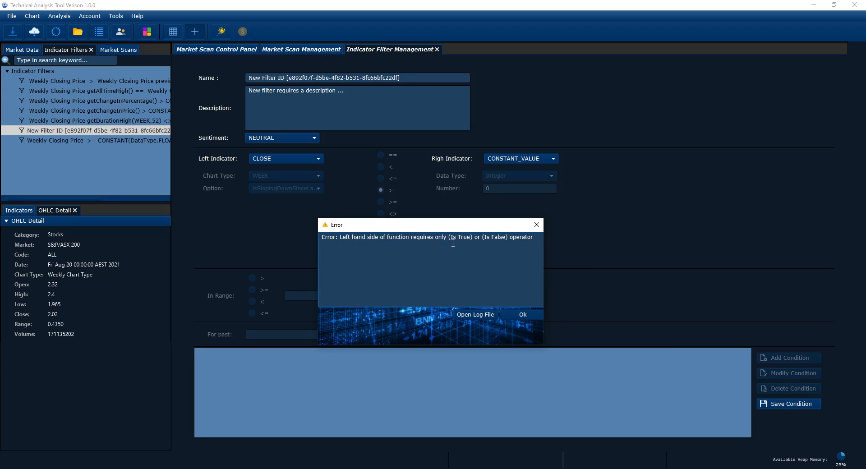
pyautogui.click(525, 312)
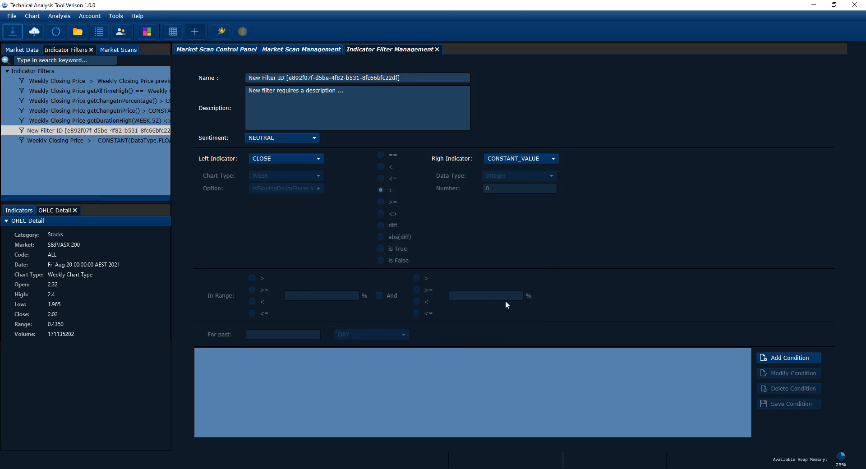
# - Add and save a condition with left indicator CLOSE, chart type WEEK, option isSlopingDownSinceLastPeak and operator is True
pyautogui.click(786, 359)
pyautogui.click(289, 163)
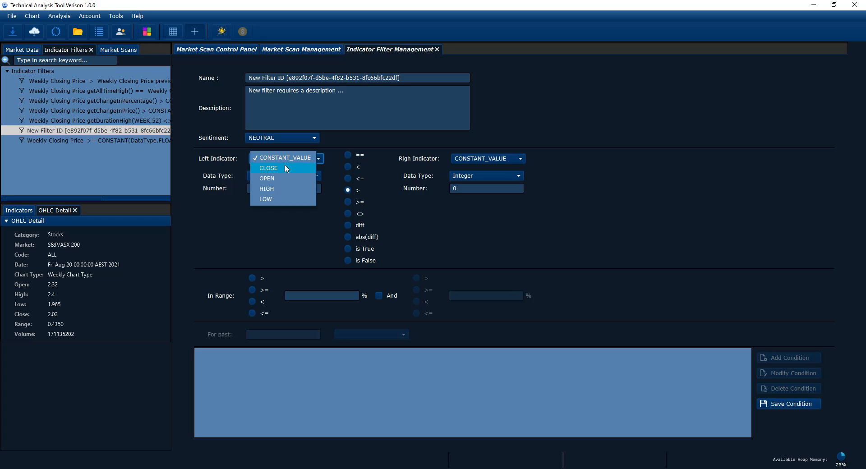
pyautogui.click(284, 168)
pyautogui.click(277, 188)
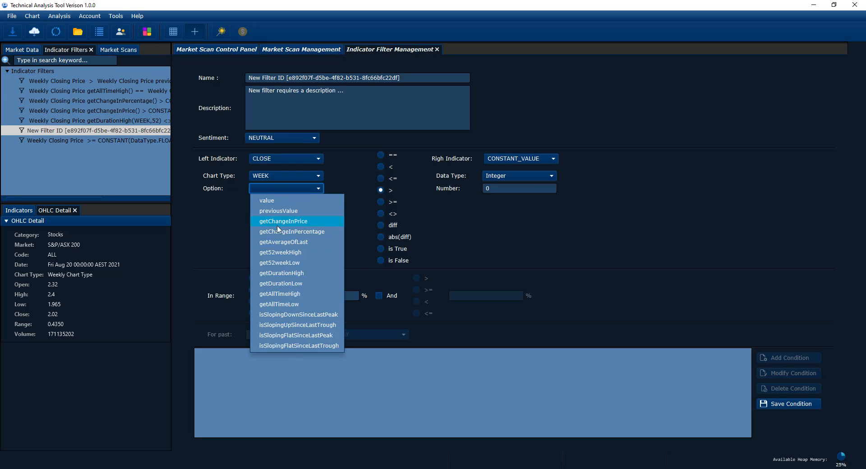
pyautogui.click(286, 315)
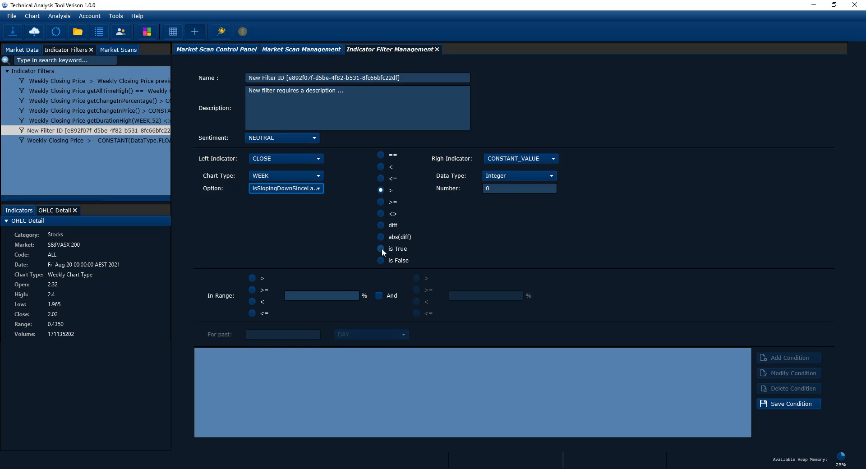
pyautogui.click(381, 249)
pyautogui.click(381, 249)
pyautogui.click(770, 404)
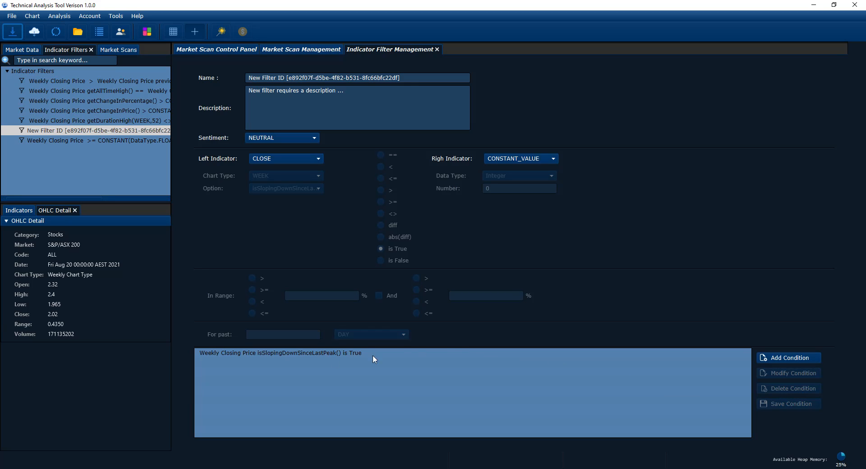
# - Set the filter's name and description both to "Weekly Closing Price isSlopingDownSinceLastPeak() is True"
pyautogui.click(213, 354)
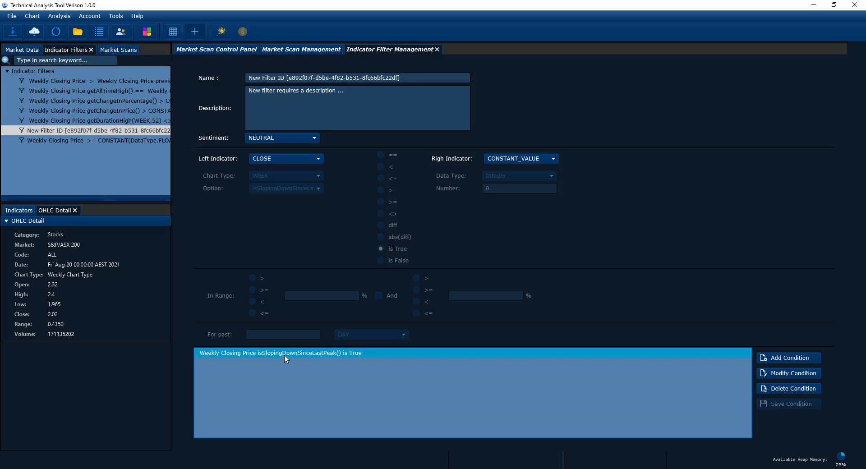
pyautogui.click(418, 81)
pyautogui.hotkey('ctrl', 'a')
pyautogui.write('Weekly Closing Price isSlopingDownSinceLastPeak() is True')
pyautogui.click(414, 88)
pyautogui.hotkey('ctrl', 'a')
pyautogui.write('Weekly Closing Price isSlopingDownSinceLastPeak() is True')
pyautogui.click(508, 130)
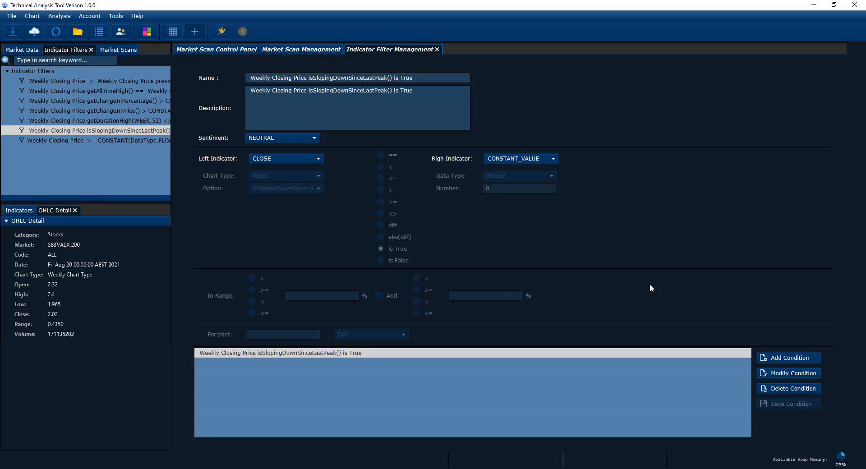
# - Create a new market scan named "Weekly Closing Price isSlopingDownSinceLastPeak() is True"
pyautogui.click(121, 50)
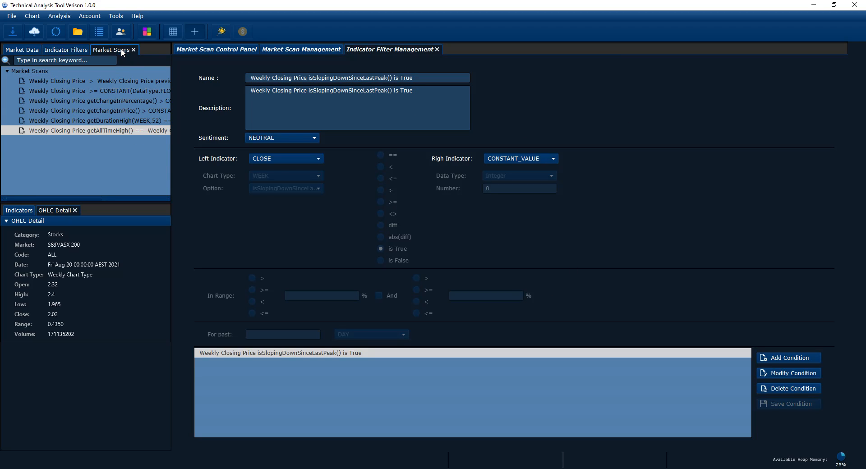
pyautogui.rightClick(64, 133)
pyautogui.click(74, 149)
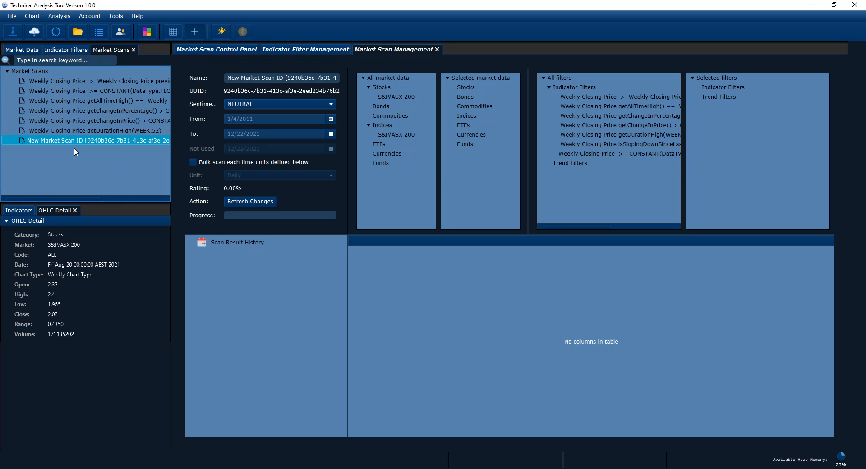
pyautogui.tripleClick(268, 78)
pyautogui.press('BackSpace')
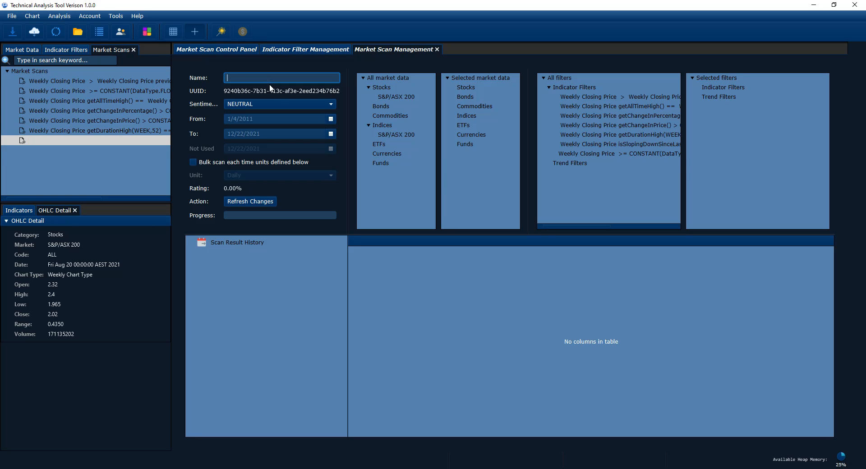
pyautogui.write('Weekly Closing Price isSlopingDownSinceLastPeak() is True')
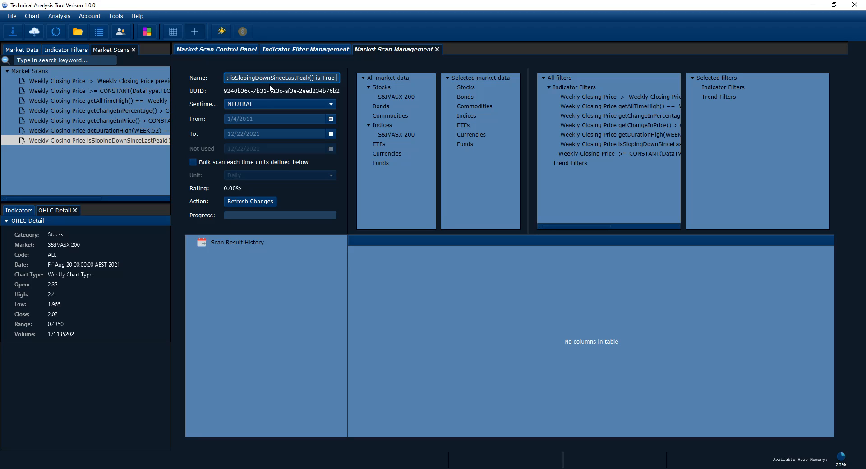
pyautogui.click(130, 155)
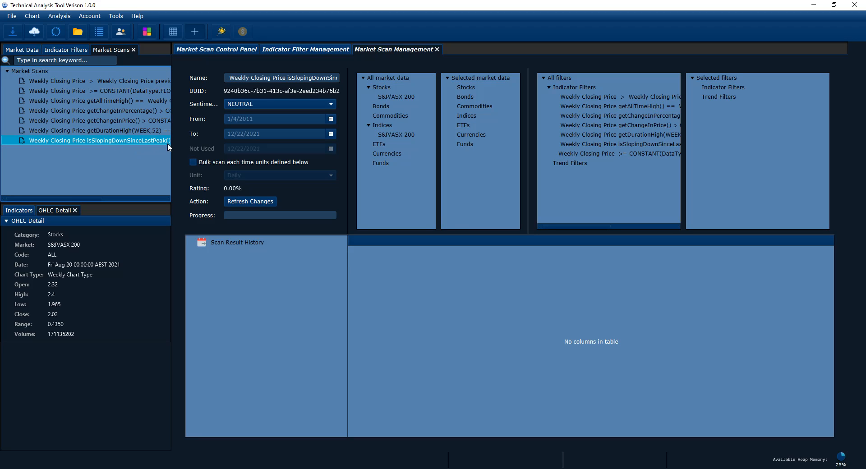
# - Add the S&P/ASX 200 stocks and the "Weekly Closing Price isSlopingDownSinceLastPeak() is True" indicator filter to the scan
pyautogui.doubleClick(391, 97)
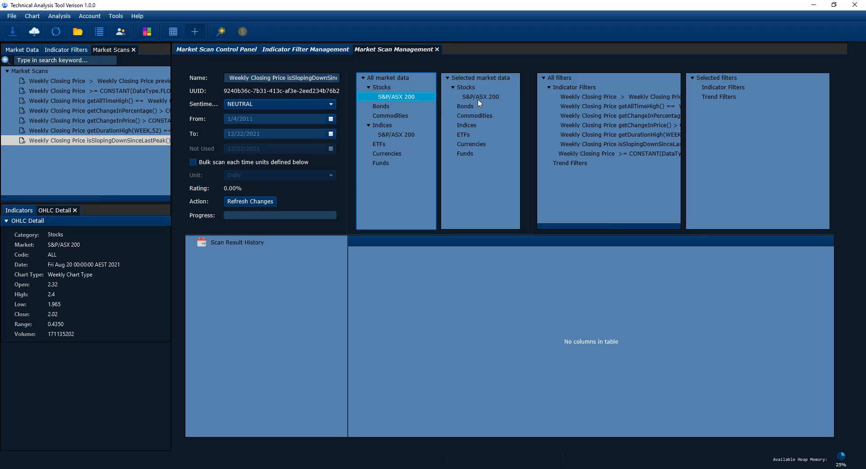
pyautogui.moveTo(606, 226)
pyautogui.mouseDown()
pyautogui.moveTo(622, 225)
pyautogui.moveTo(608, 226)
pyautogui.mouseUp()
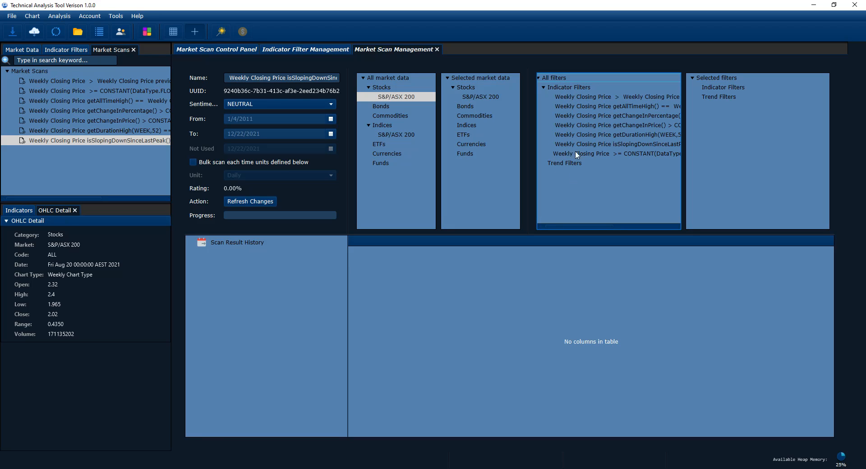
pyautogui.click(545, 87)
pyautogui.click(549, 89)
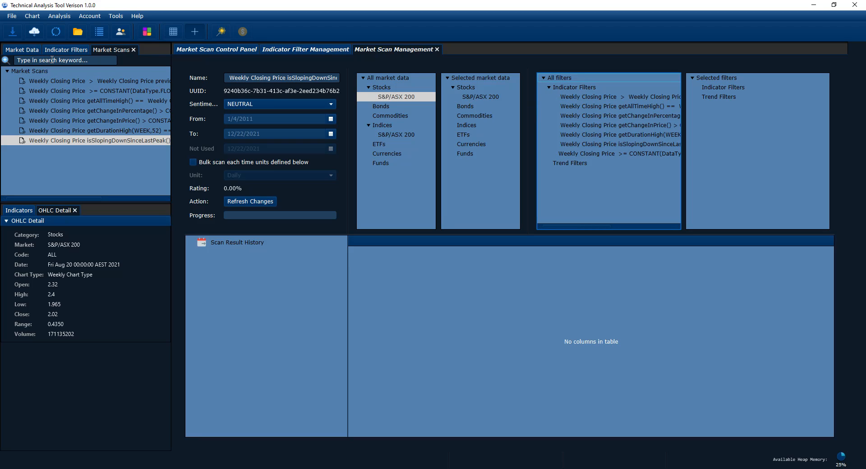
pyautogui.moveTo(588, 225); pyautogui.dragTo(589, 225)
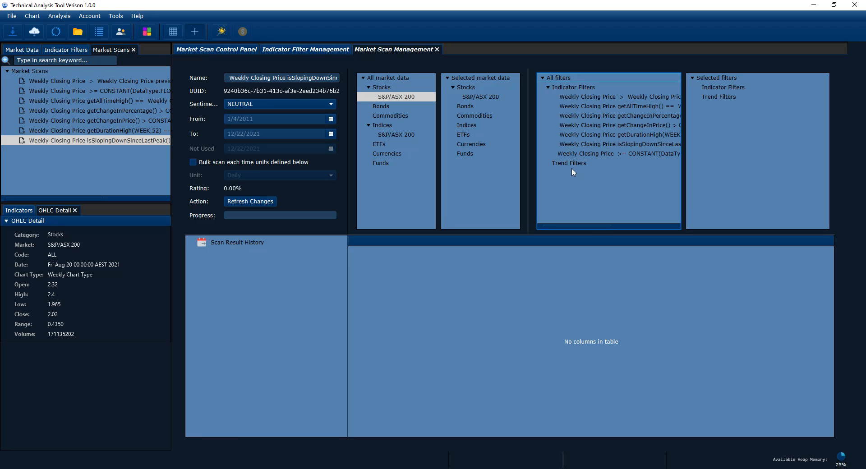
pyautogui.moveTo(586, 230)
pyautogui.mouseDown()
pyautogui.moveTo(598, 228)
pyautogui.moveTo(582, 230)
pyautogui.moveTo(589, 225)
pyautogui.mouseUp()
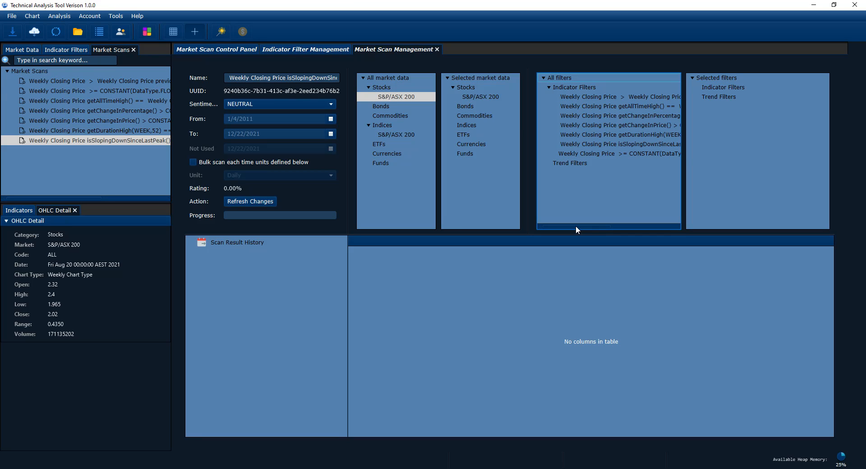
pyautogui.moveTo(577, 226); pyautogui.dragTo(619, 232)
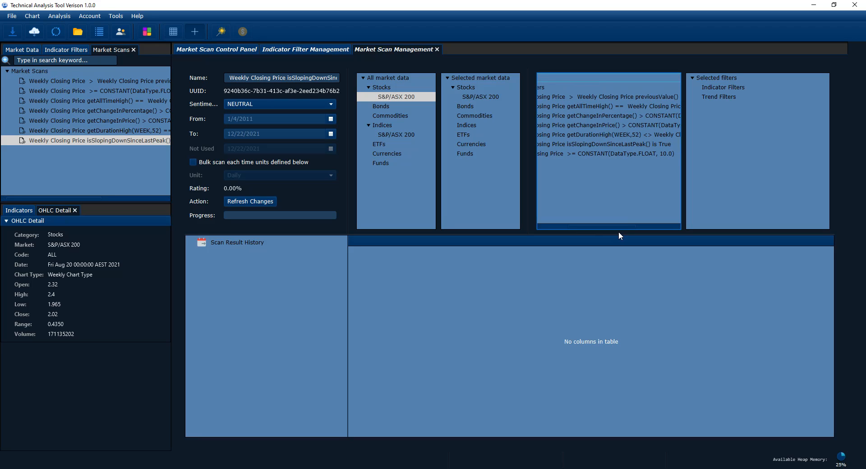
pyautogui.doubleClick(614, 145)
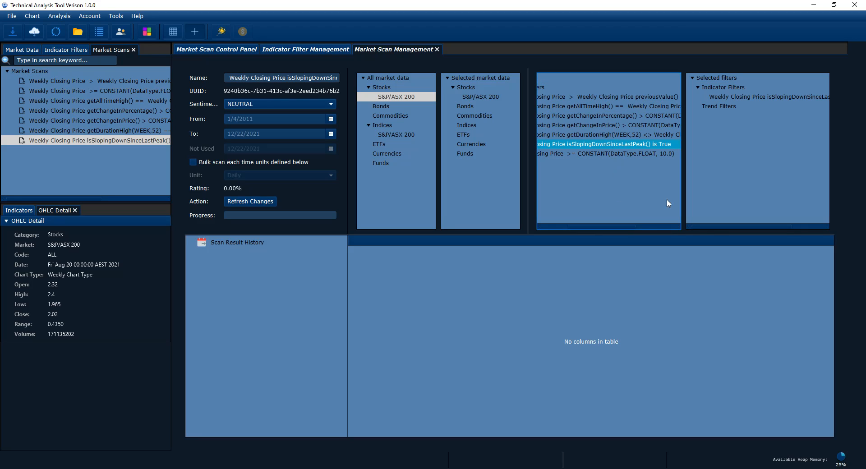
pyautogui.moveTo(725, 225)
pyautogui.mouseDown()
pyautogui.moveTo(765, 226)
pyautogui.moveTo(710, 226)
pyautogui.mouseUp()
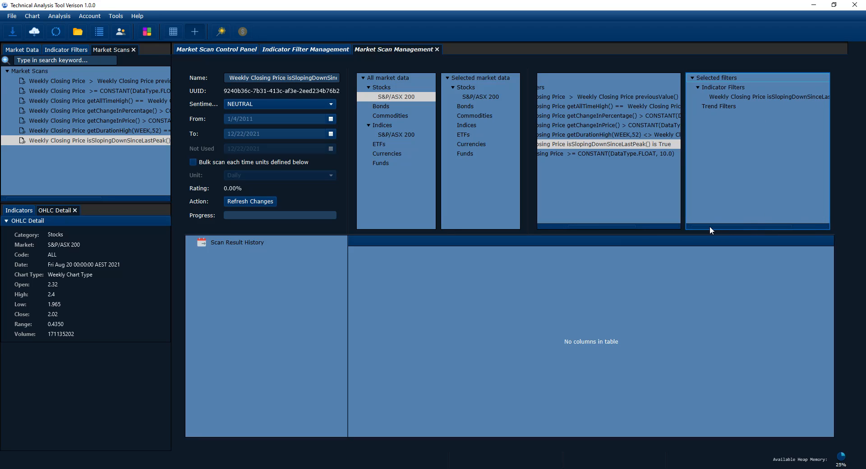
# - Start the isSlopingDownSinceLastPeak market scan and accept its settings
pyautogui.click(211, 50)
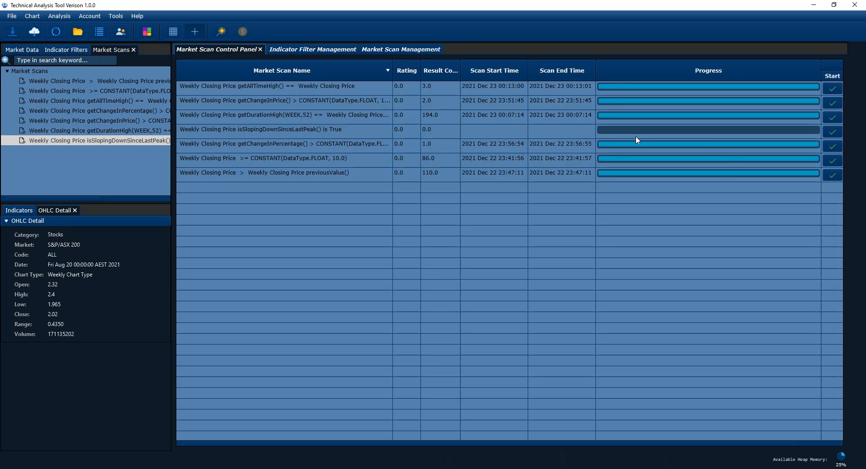
pyautogui.click(835, 132)
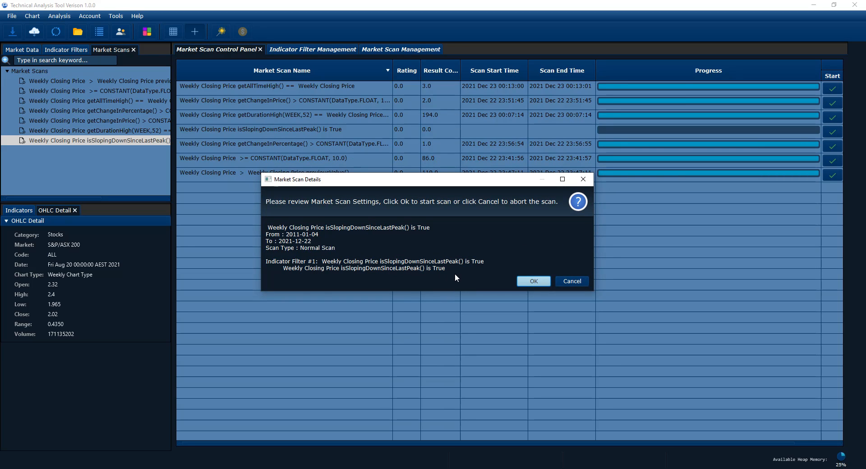
pyautogui.click(532, 280)
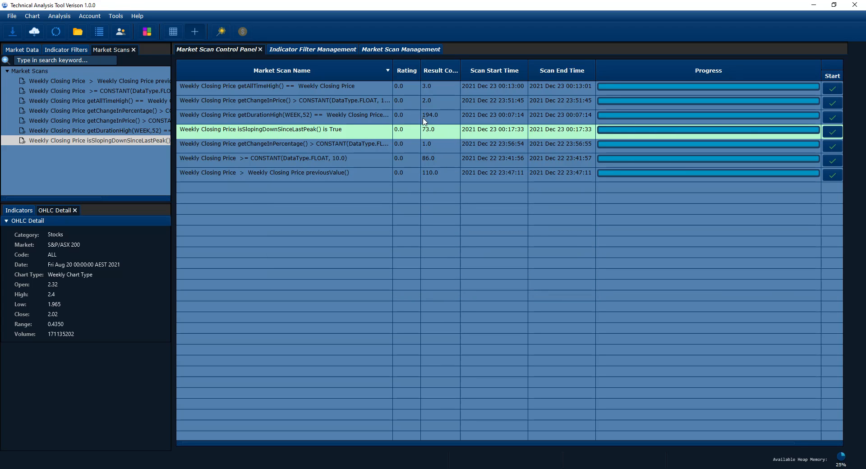
# - Refresh the scan result history, show the Stocks-S&P/ASX 200 results for 2021 Dec 22 and enlarge the results area
pyautogui.click(385, 50)
pyautogui.rightClick(249, 242)
pyautogui.click(265, 249)
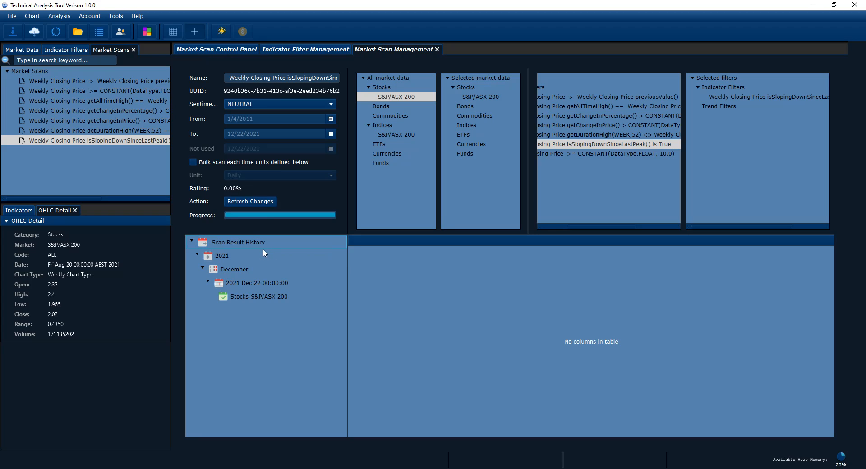
pyautogui.click(255, 296)
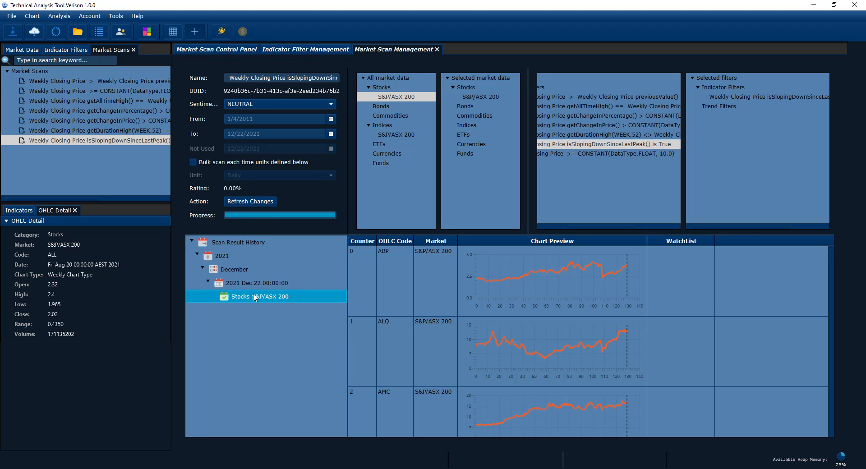
pyautogui.click(340, 256)
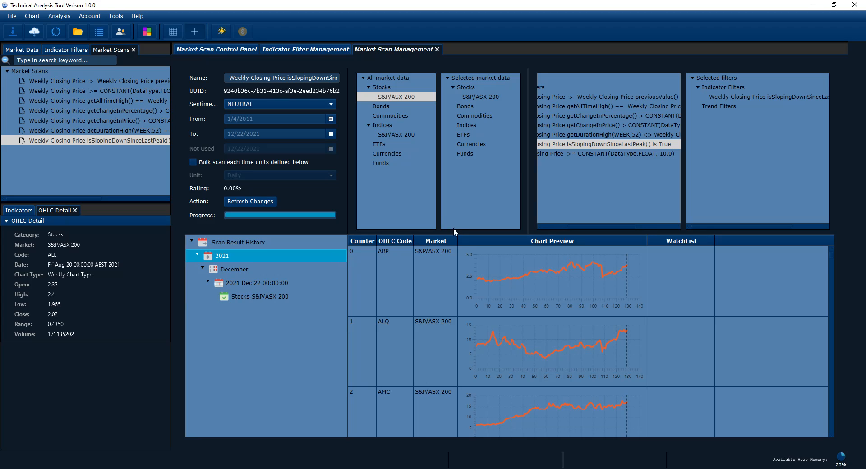
pyautogui.moveTo(453, 234); pyautogui.dragTo(456, 137)
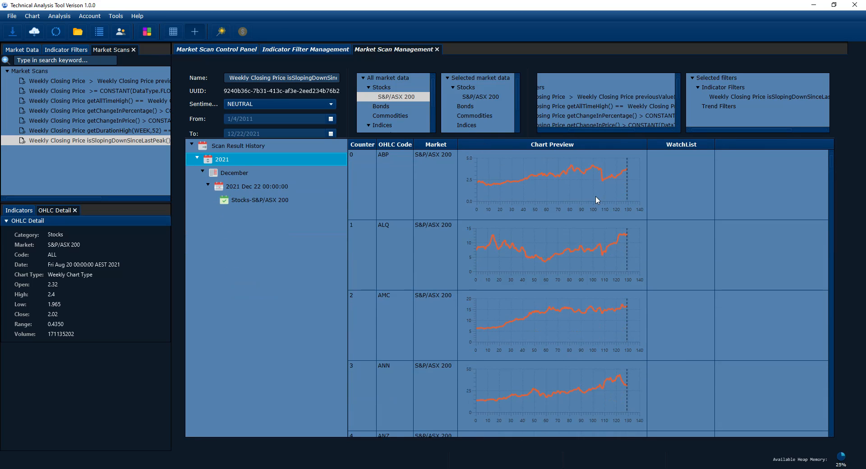
# - Open the chart of result ANN as a line chart and examine its most recent closing prices
pyautogui.scroll(-3, 596, 196)
pyautogui.click(611, 277)
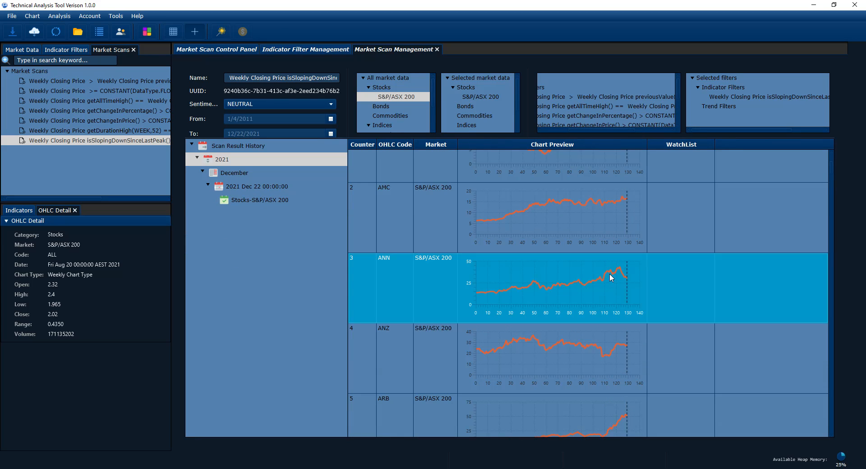
pyautogui.doubleClick(612, 278)
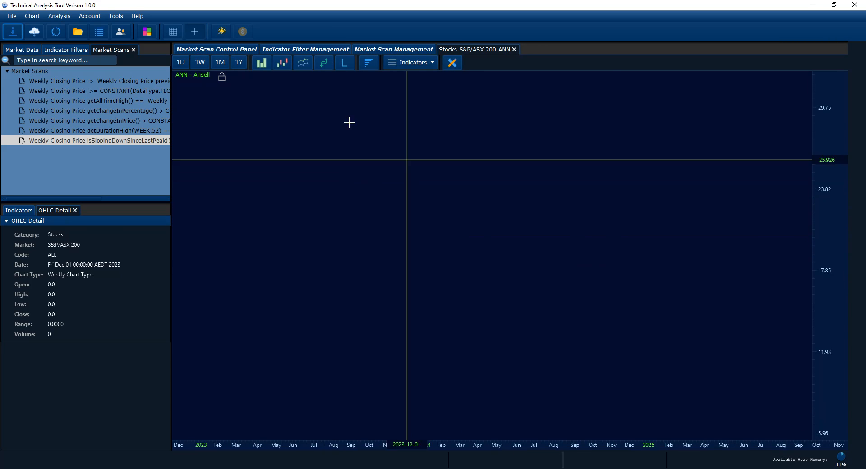
pyautogui.click(306, 49)
pyautogui.click(472, 49)
pyautogui.click(303, 62)
pyautogui.moveTo(310, 152); pyautogui.dragTo(767, 234)
pyautogui.moveTo(357, 198); pyautogui.dragTo(436, 258)
pyautogui.moveTo(346, 190); pyautogui.dragTo(449, 216)
pyautogui.scroll(-1, 453, 218)
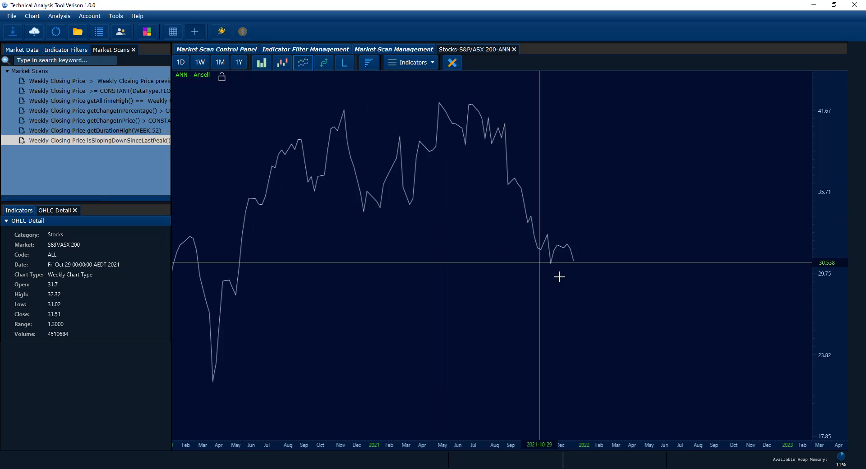
# - Draw an arrow pointing at the latest closing price on the ANN chart, and close the chart
pyautogui.click(452, 62)
pyautogui.click(851, 198)
pyautogui.moveTo(578, 260); pyautogui.dragTo(570, 243)
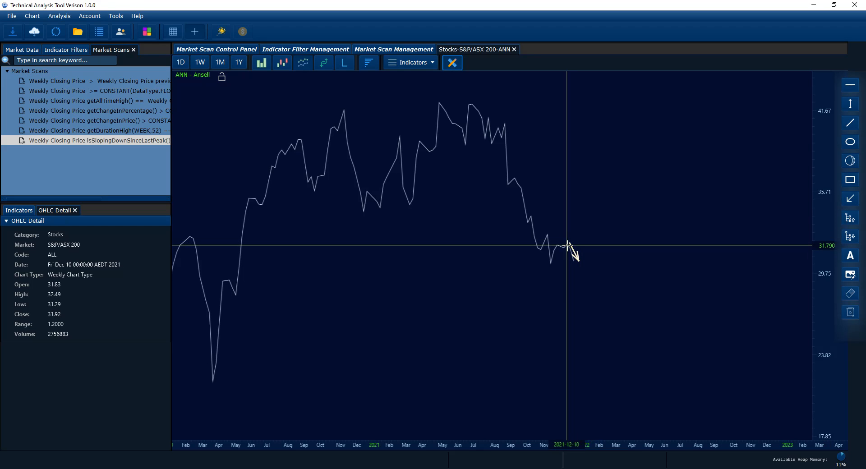
pyautogui.click(513, 50)
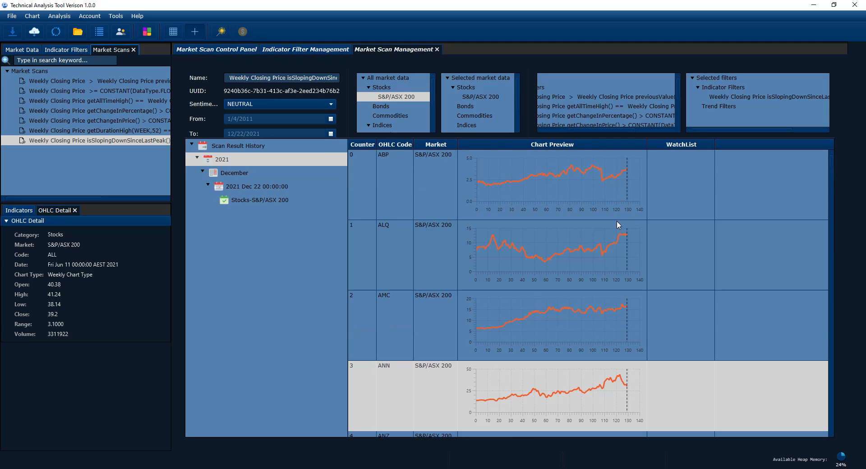
# - Open the chart of result ABP as a line chart showing its latest prices, with the drawing tools displayed
pyautogui.doubleClick(600, 194)
pyautogui.moveTo(429, 225); pyautogui.dragTo(691, 222)
pyautogui.click(307, 65)
pyautogui.moveTo(316, 172); pyautogui.dragTo(556, 206)
pyautogui.moveTo(297, 199); pyautogui.dragTo(481, 276)
pyautogui.moveTo(503, 205); pyautogui.dragTo(505, 230)
pyautogui.scroll(-1, 506, 229)
pyautogui.scroll(1, 503, 196)
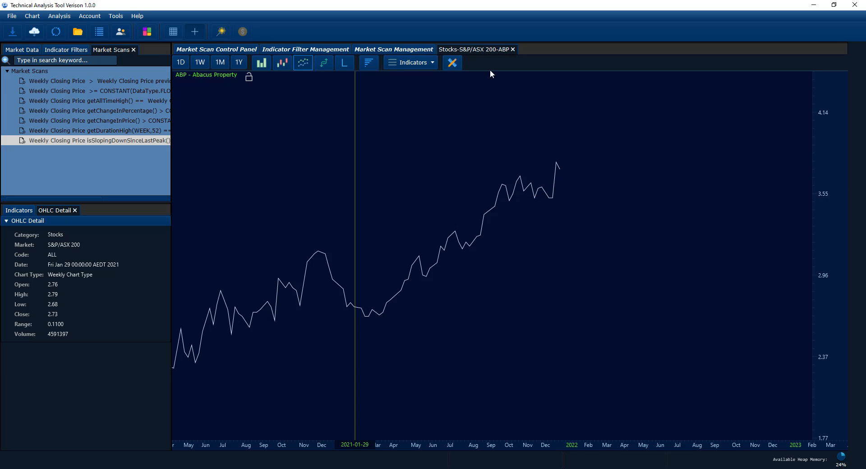
pyautogui.click(453, 64)
pyautogui.click(851, 198)
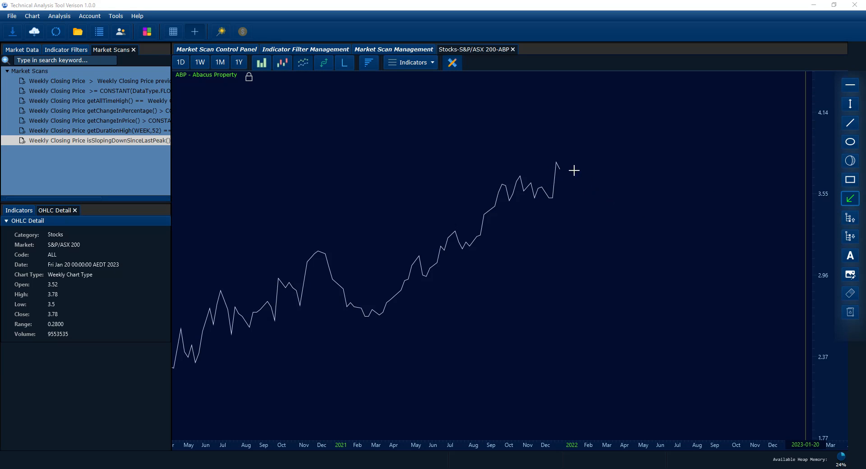
pyautogui.moveTo(563, 166); pyautogui.dragTo(551, 141)
pyautogui.click(851, 312)
pyautogui.click(851, 199)
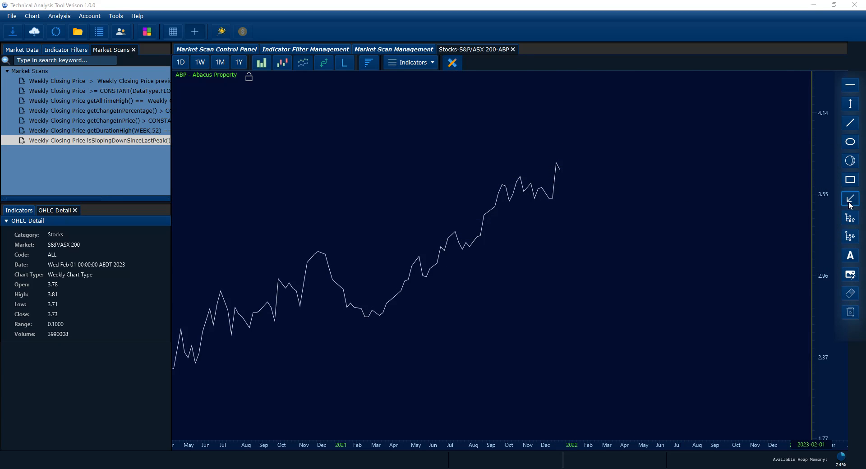
pyautogui.moveTo(557, 162); pyautogui.dragTo(554, 162)
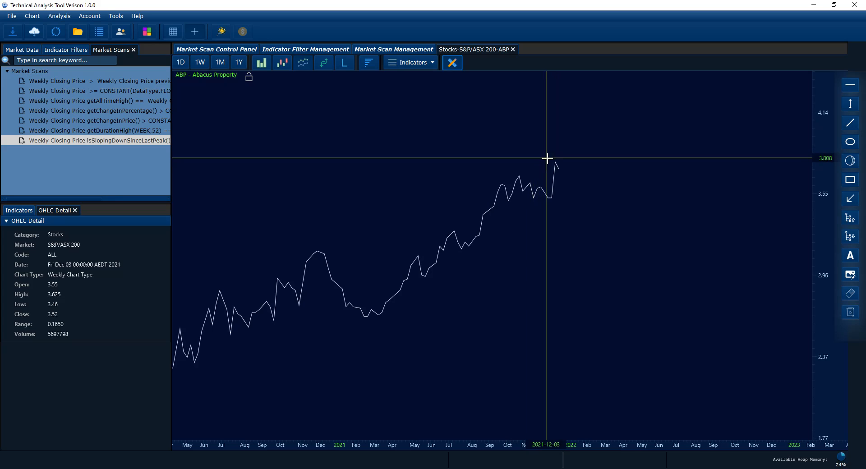
# - Draw an arrow pointing at the last peak on the ABP chart, and close the chart
pyautogui.click(850, 199)
pyautogui.moveTo(558, 160)
pyautogui.mouseDown()
pyautogui.moveTo(536, 153)
pyautogui.moveTo(582, 145)
pyautogui.mouseUp()
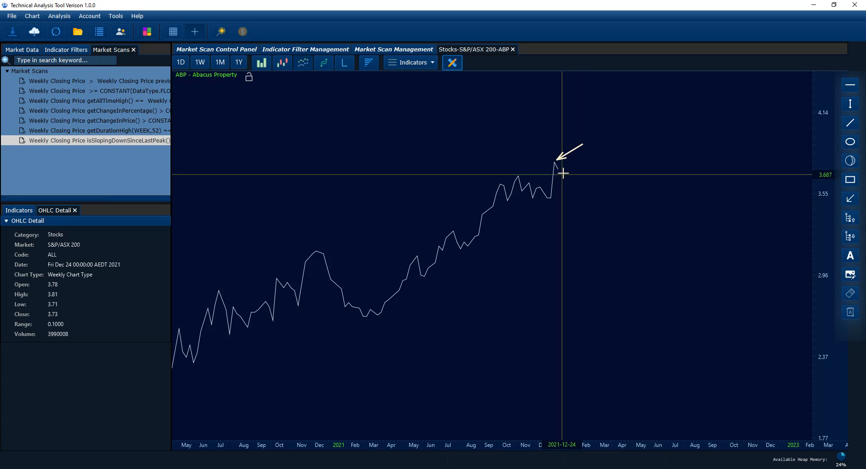
pyautogui.click(513, 50)
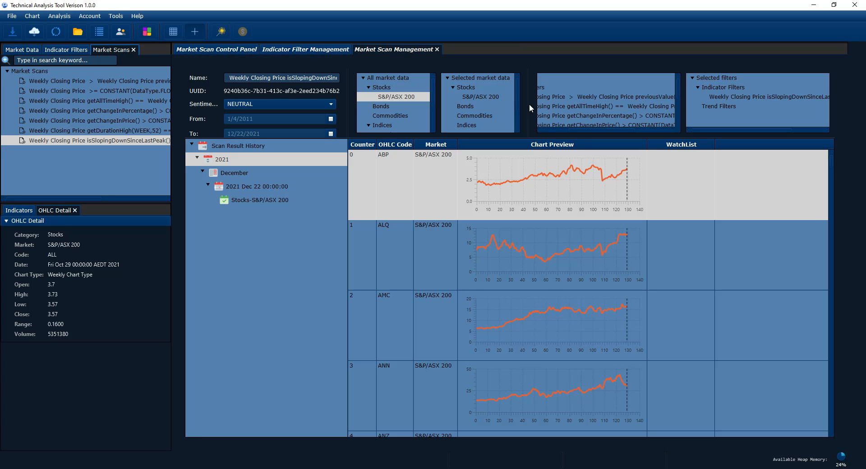
# - Open the chart of result GWA as a line chart and bring its most recent closing prices into view
pyautogui.scroll(-5, 592, 205)
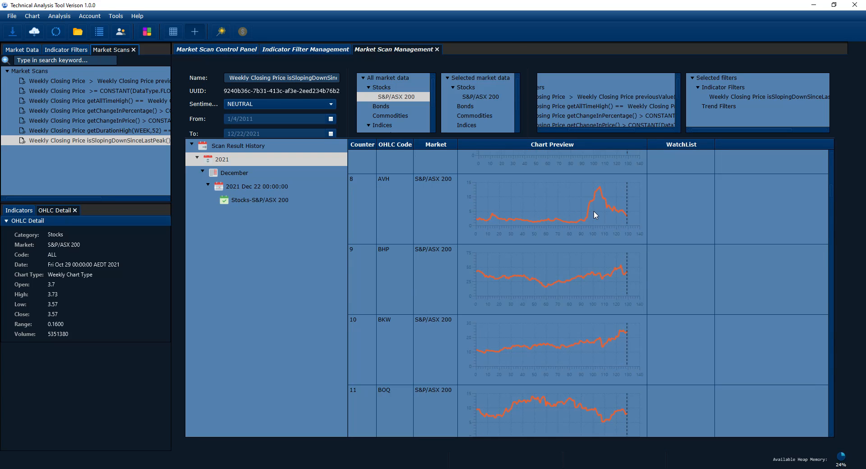
pyautogui.scroll(-4, 595, 211)
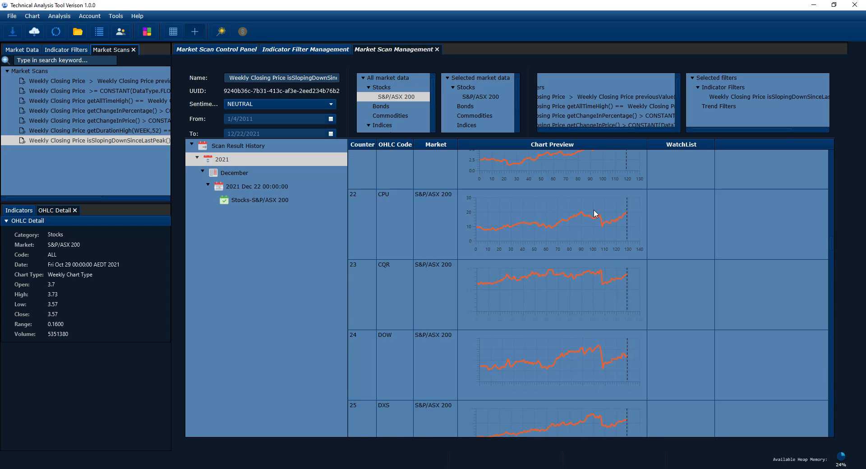
pyautogui.scroll(-2, 594, 213)
pyautogui.scroll(-2, 595, 213)
pyautogui.doubleClick(604, 321)
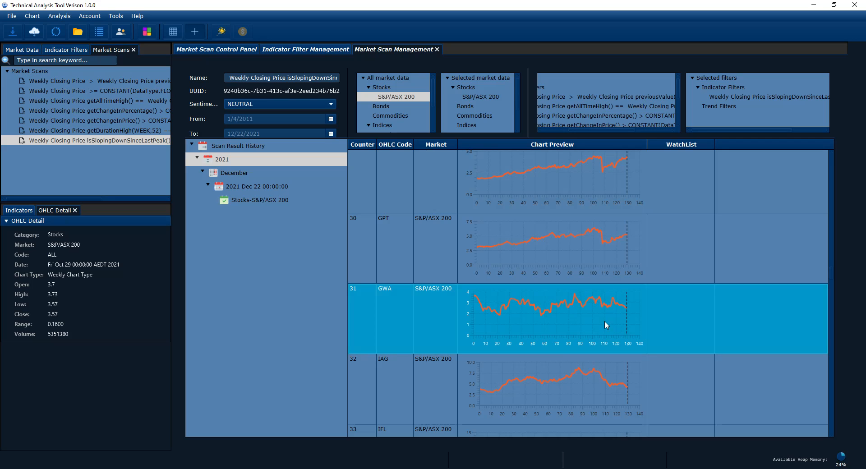
pyautogui.click(303, 63)
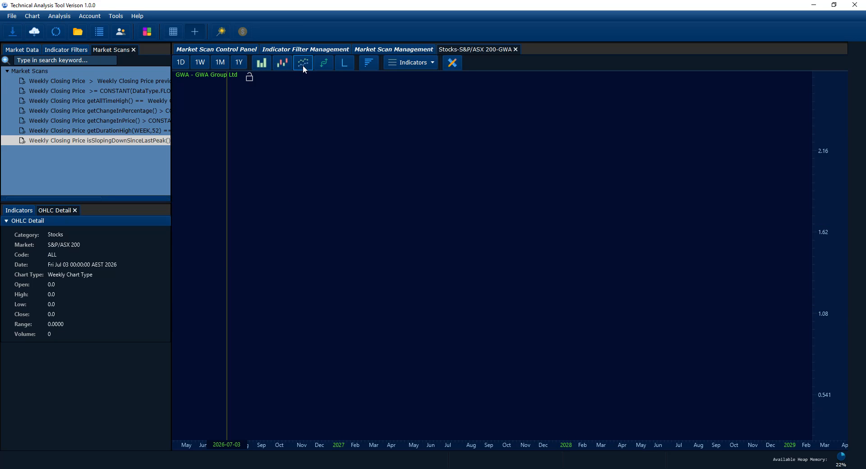
pyautogui.scroll(-2, 704, 278)
pyautogui.moveTo(543, 294); pyautogui.dragTo(680, 311)
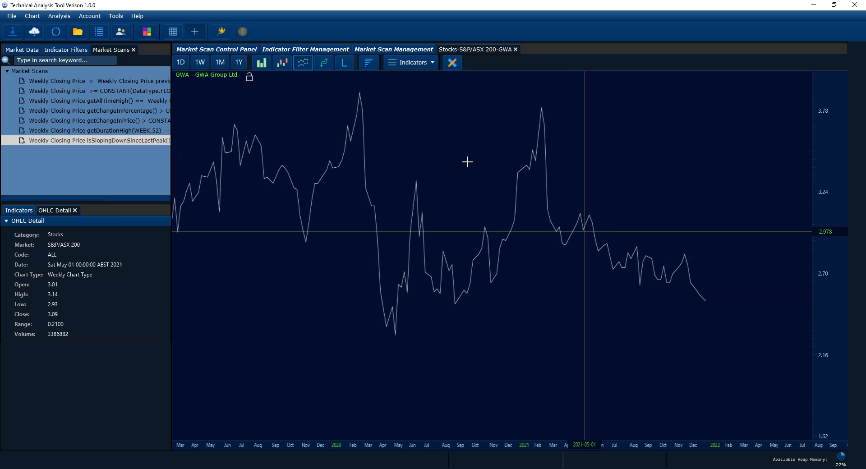
# - Compare the GWA prices as candlesticks and as a line, examine the latest decline, and close the chart
pyautogui.click(282, 62)
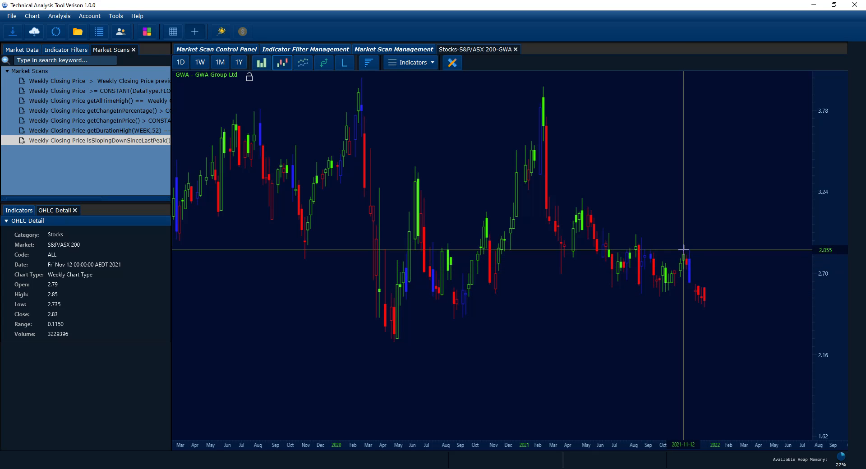
pyautogui.click(303, 62)
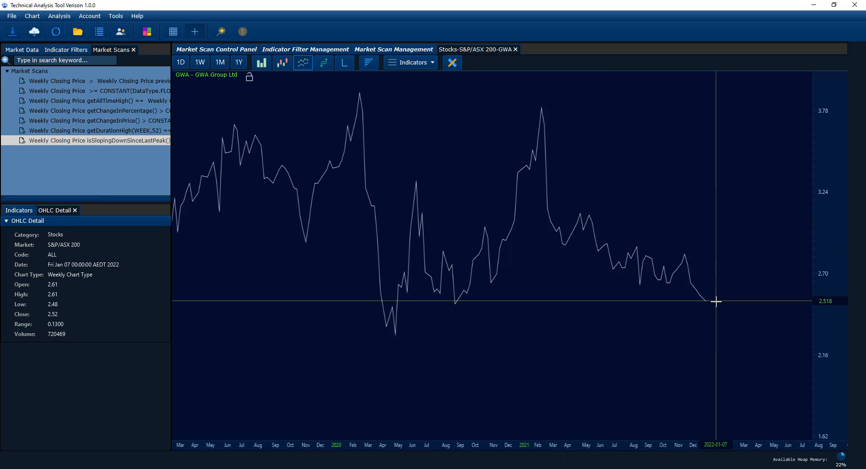
pyautogui.scroll(-2, 770, 301)
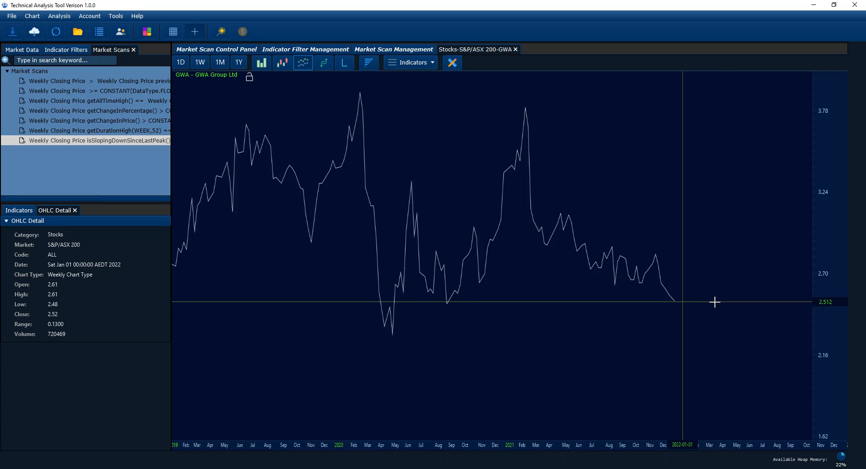
pyautogui.click(515, 49)
# - Enlarge the scan settings area above the result list and view the overview of all market scans
pyautogui.scroll(3, 519, 167)
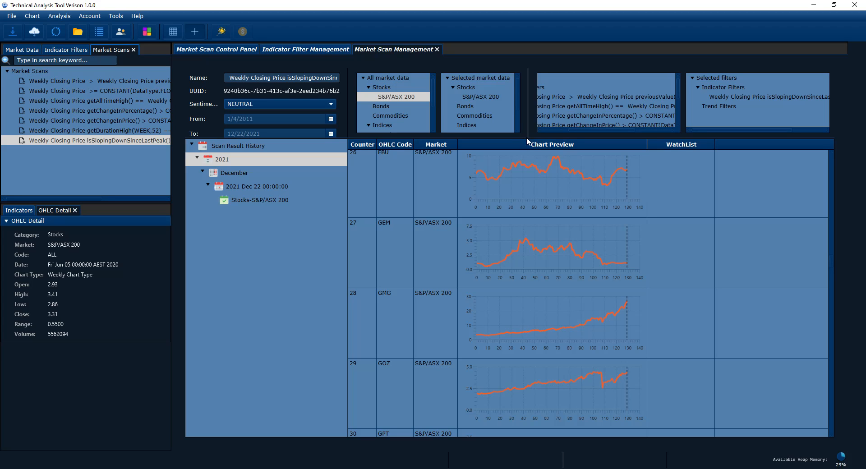
pyautogui.moveTo(529, 138); pyautogui.dragTo(527, 161)
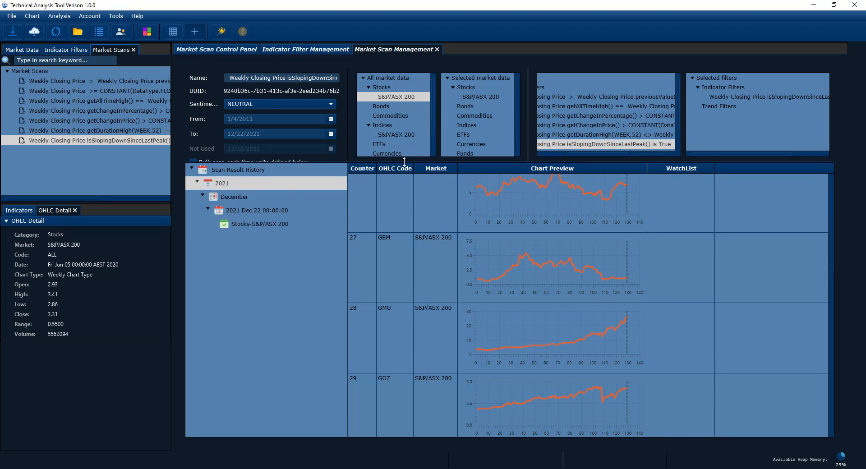
pyautogui.moveTo(404, 161); pyautogui.dragTo(407, 188)
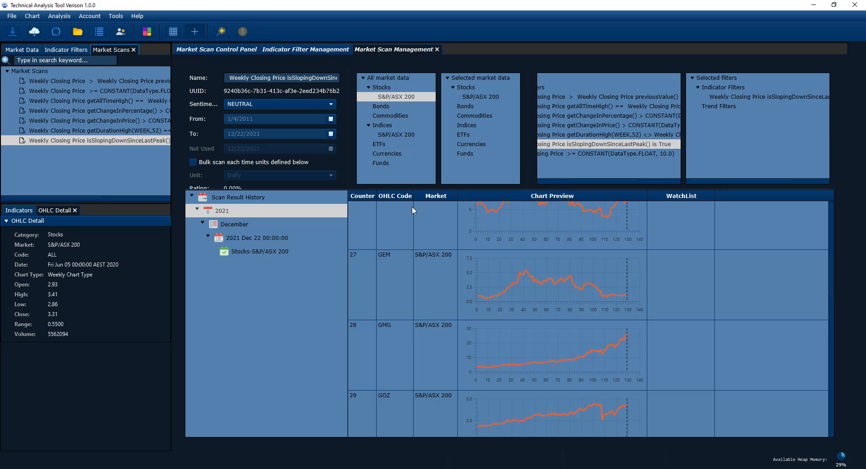
pyautogui.scroll(7, 565, 313)
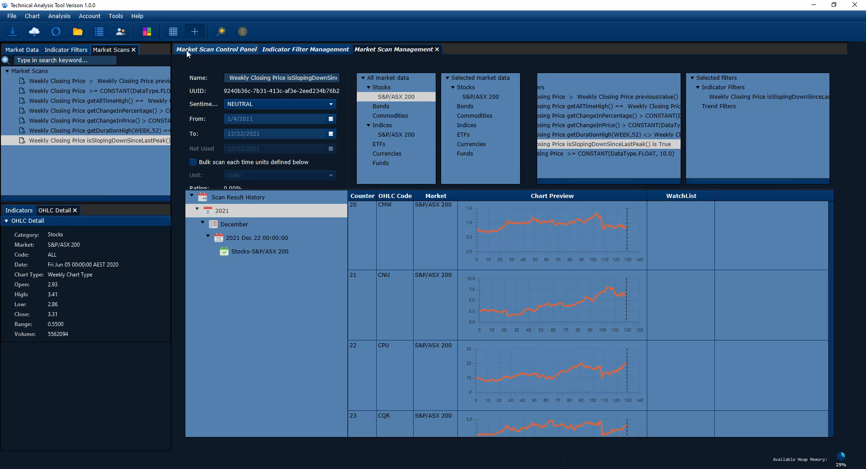
pyautogui.click(214, 48)
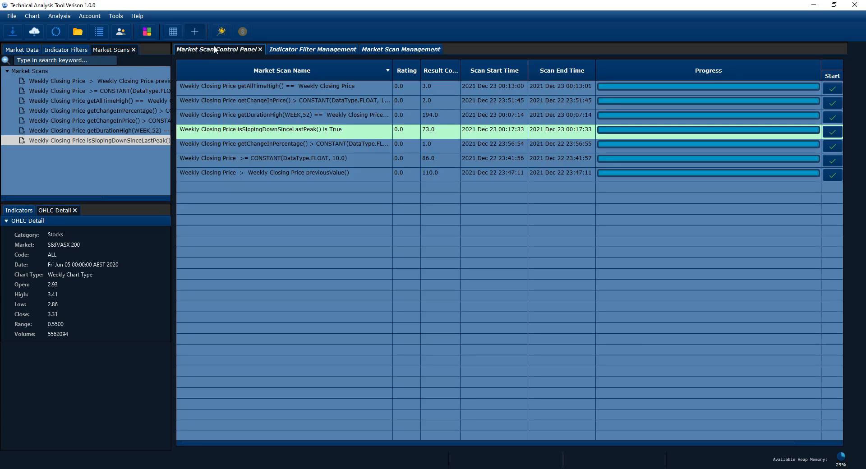
# - Create a new indicator filter in the list of indicator filters
pyautogui.click(46, 51)
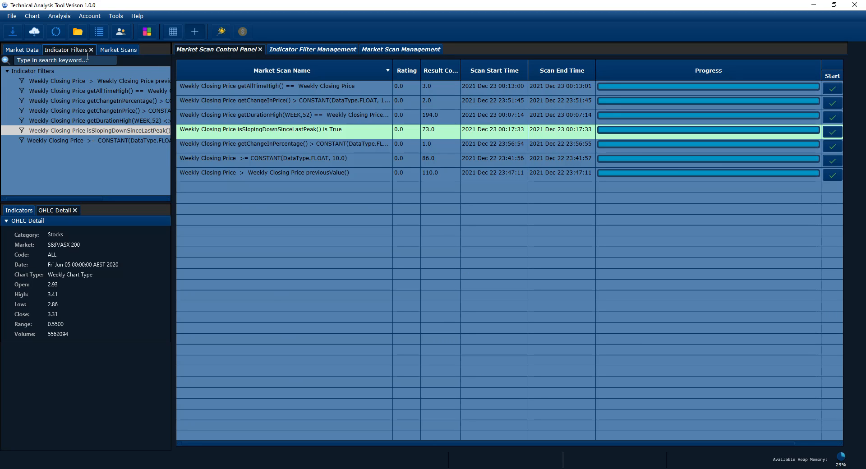
pyautogui.rightClick(78, 136)
pyautogui.click(96, 149)
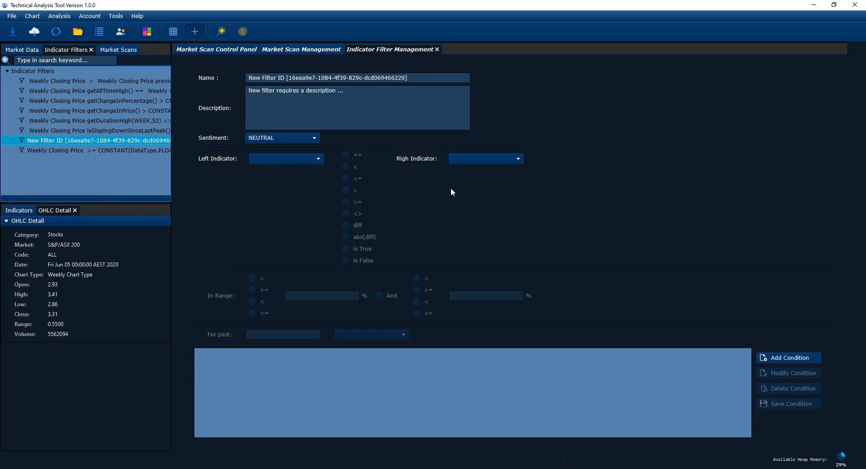
# - Try to save a condition comparing weekly CLOSE isSlopingUpSinceLastTrough with the constant 0 using the > operator
pyautogui.click(768, 357)
pyautogui.click(283, 159)
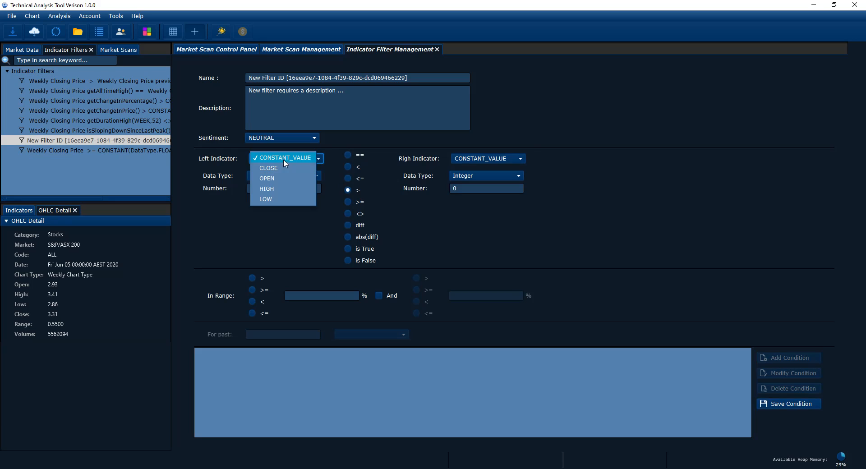
pyautogui.click(273, 173)
pyautogui.click(271, 175)
pyautogui.click(271, 198)
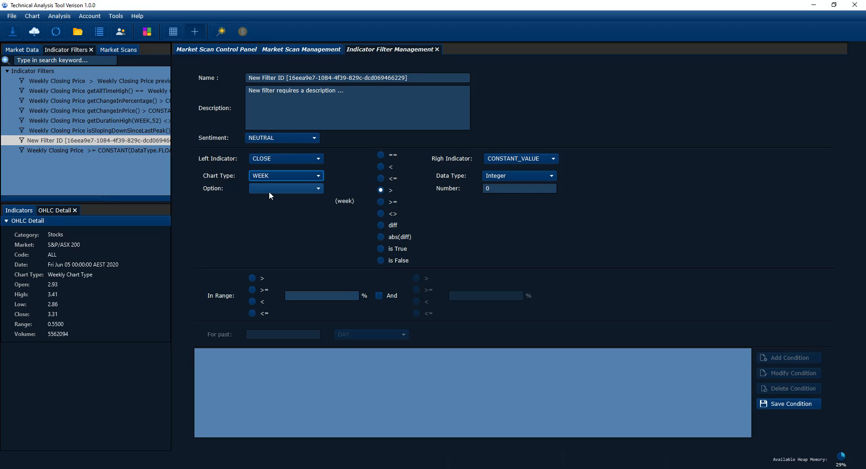
pyautogui.click(269, 189)
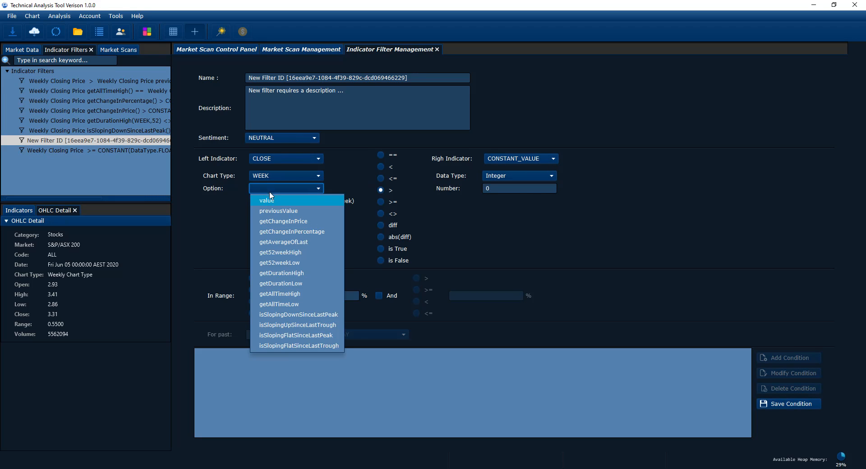
pyautogui.click(298, 325)
pyautogui.click(305, 190)
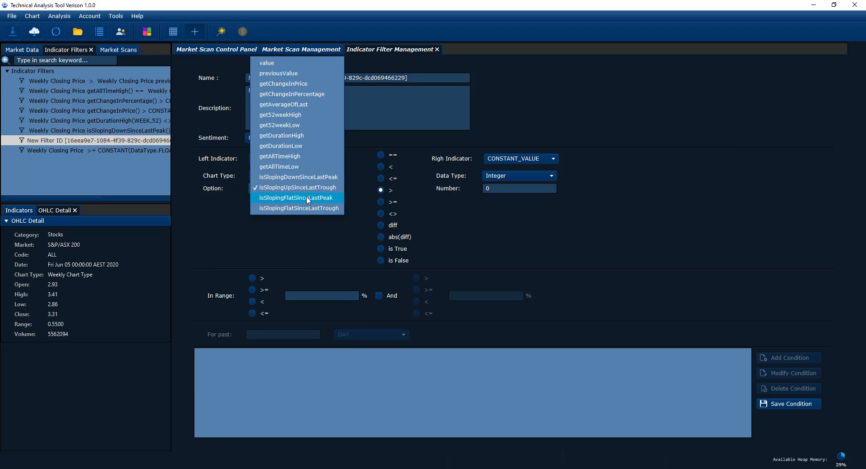
pyautogui.click(306, 189)
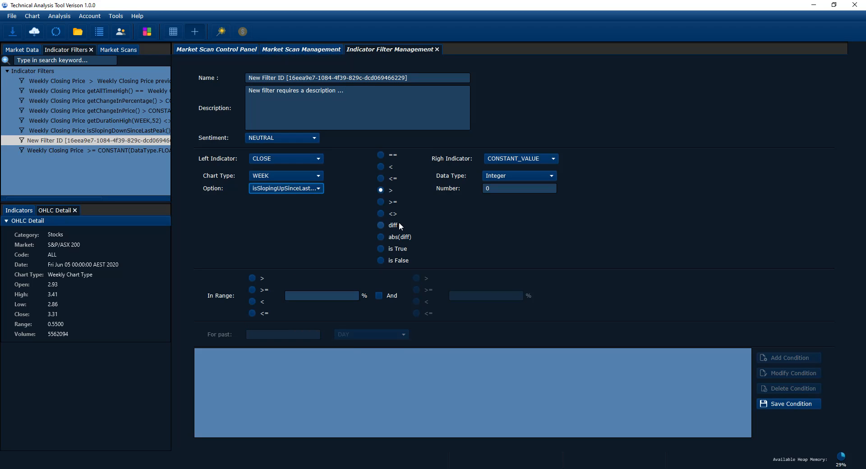
pyautogui.click(307, 191)
pyautogui.click(308, 191)
pyautogui.click(789, 402)
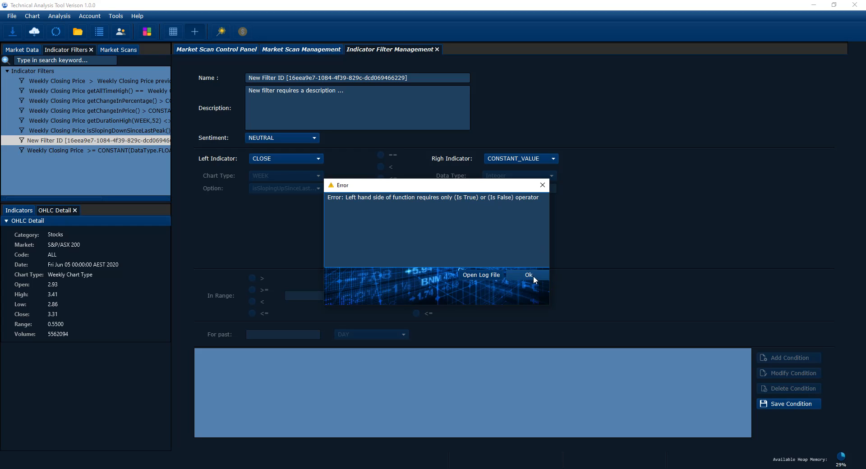
pyautogui.click(529, 275)
# - Add and save a condition with left indicator CLOSE, chart type WEEK, option isSlopingUpSinceLastTrough and operator is True
pyautogui.click(771, 355)
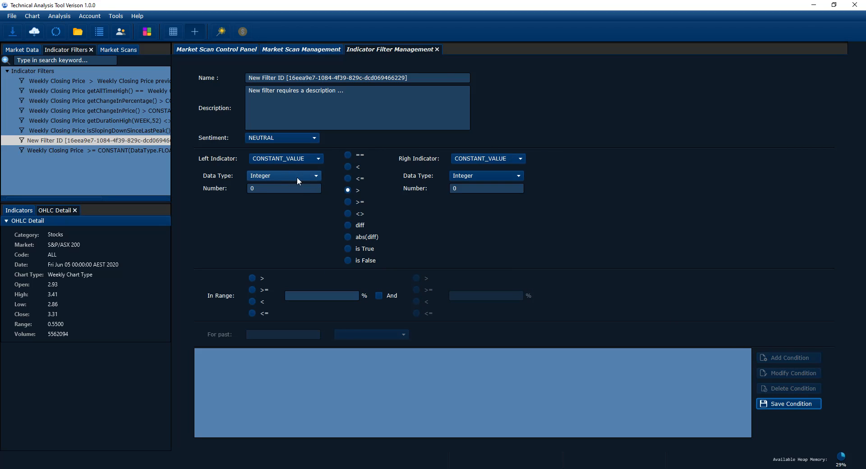
pyautogui.click(285, 159)
pyautogui.click(275, 169)
pyautogui.click(272, 176)
pyautogui.click(272, 186)
pyautogui.click(272, 190)
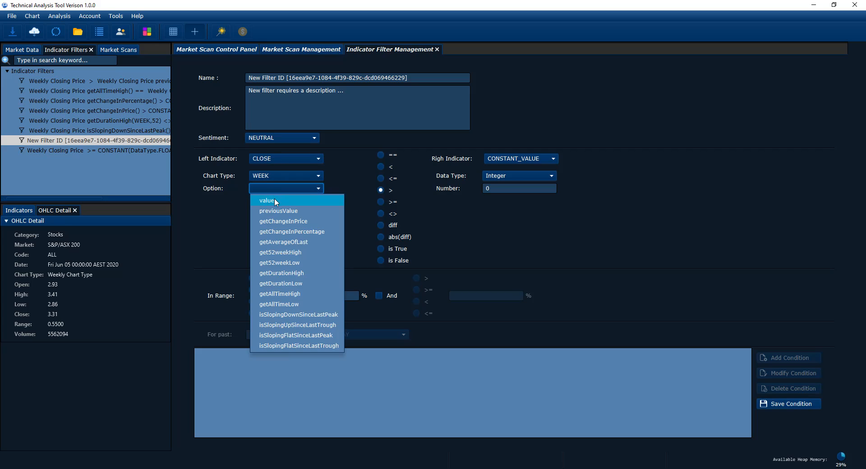
pyautogui.click(291, 328)
pyautogui.click(382, 248)
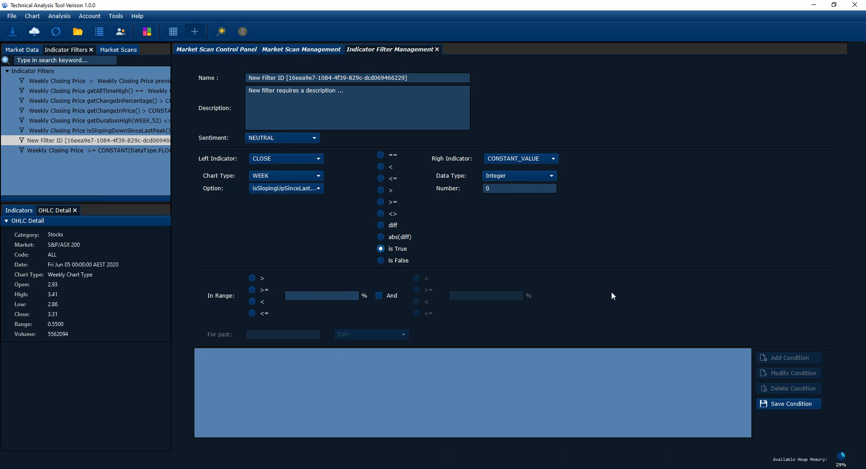
pyautogui.click(785, 400)
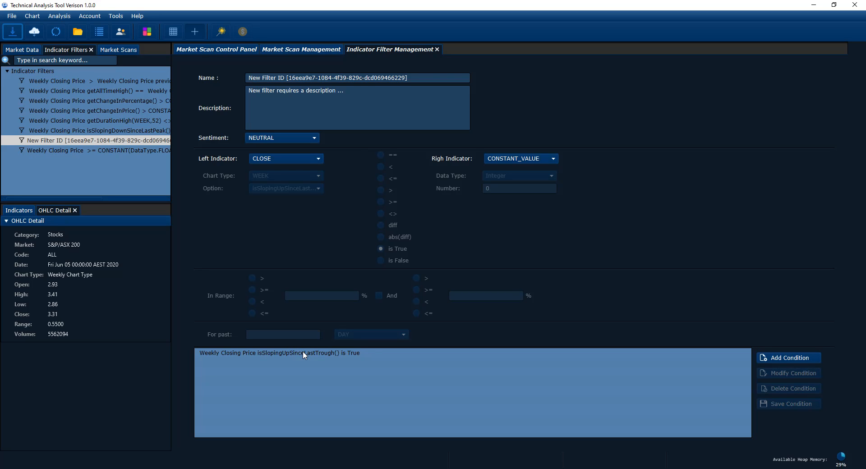
# - Set the new filter's name and description to "Weekly Closing Price isSlopingUpSinceLastTrough() is True"
pyautogui.click(327, 356)
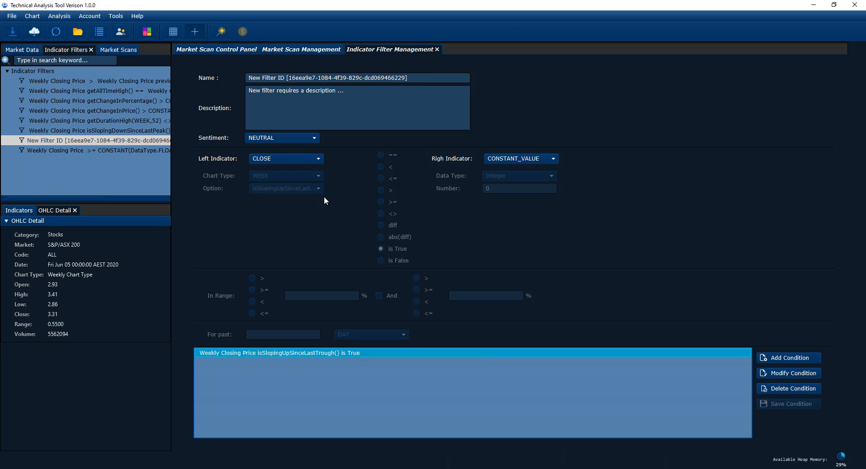
pyautogui.click(421, 79)
pyautogui.hotkey('ctrl', 'a')
pyautogui.write('Weekly Closing Price isSlopingUpSinceLastTrough() is True')
pyautogui.click(370, 96)
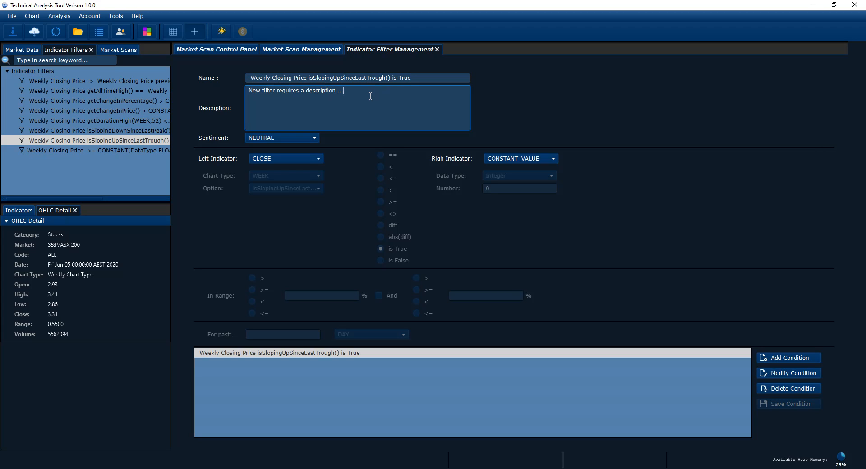
pyautogui.hotkey('ctrl', 'a')
pyautogui.write('Weekly Closing Price isSlopingUpSinceLastTrough() is True')
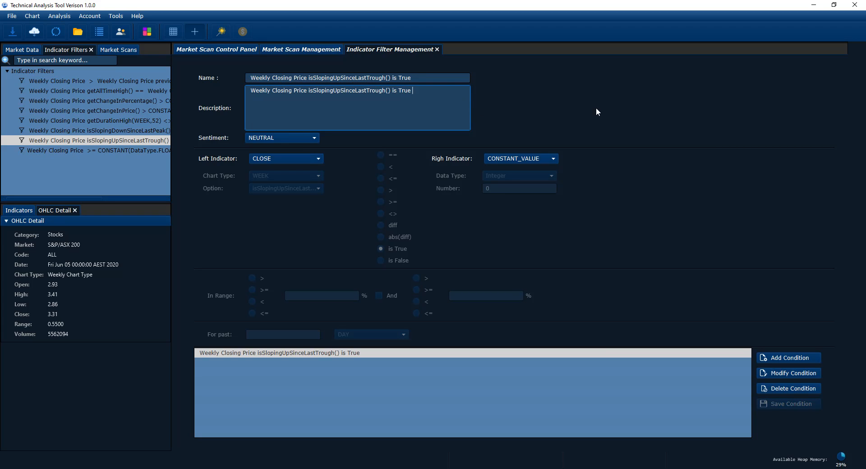
pyautogui.click(147, 141)
# - Create a new market scan named "Weekly Closing Price isSlopingUpSinceLastTrough() is True"
pyautogui.click(121, 51)
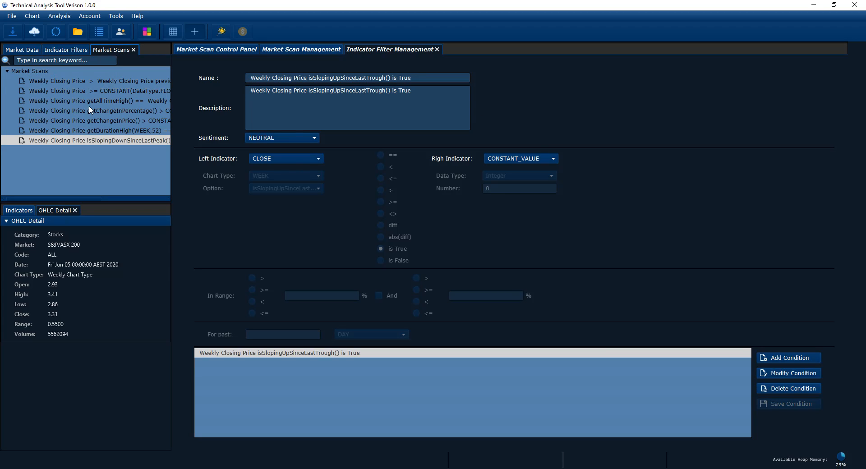
pyautogui.rightClick(76, 141)
pyautogui.click(85, 159)
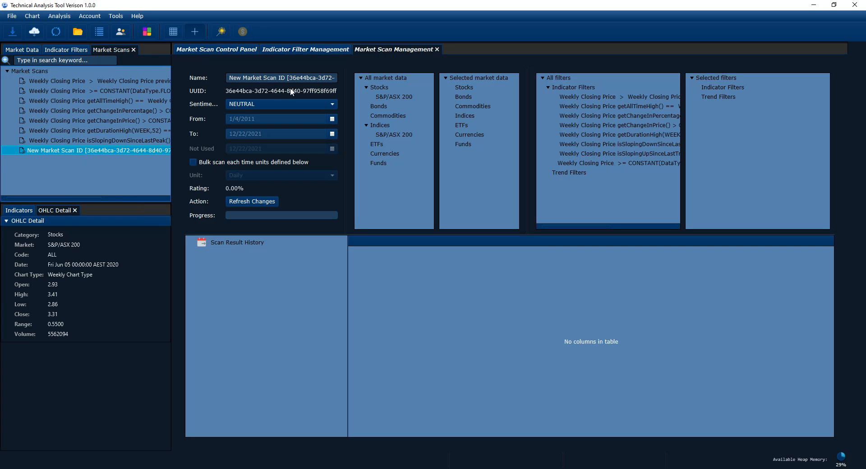
pyautogui.write('Weekly Closing Price isSlopingUpSinceLastTrough() is True')
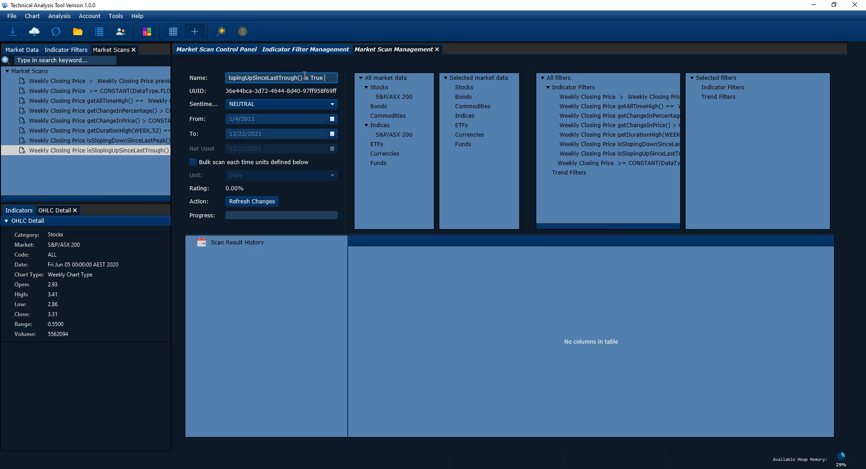
# - Add the S&P/ASX 200 stocks and the isSlopingUpSinceLastTrough() is True filter to the new scan's selections
pyautogui.moveTo(391, 99); pyautogui.dragTo(460, 95)
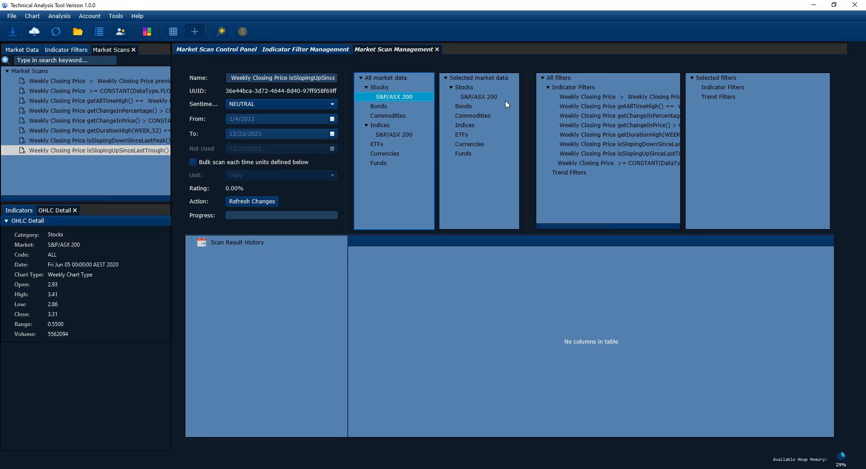
pyautogui.moveTo(577, 224); pyautogui.dragTo(599, 224)
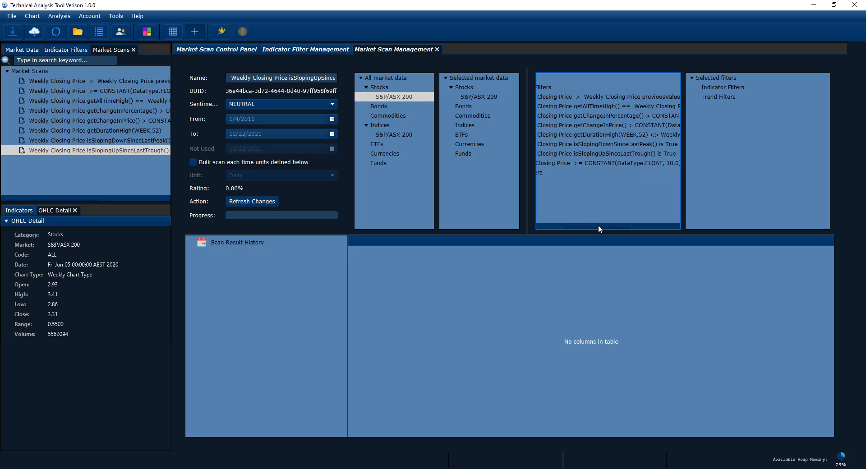
pyautogui.click(592, 155)
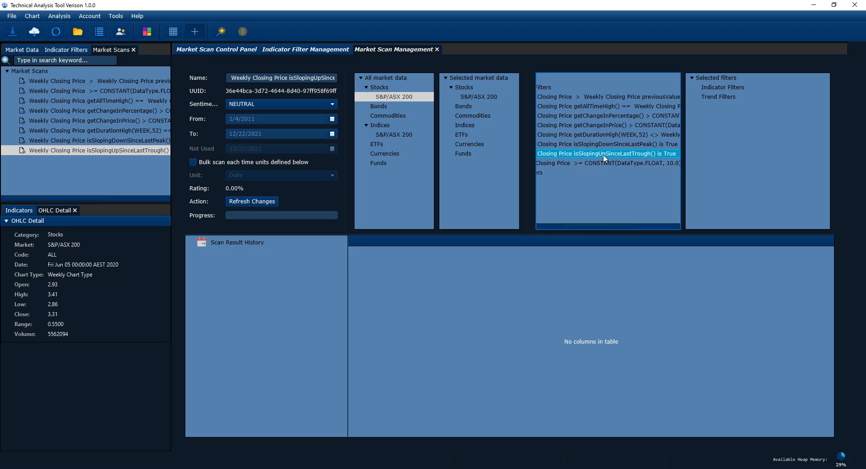
pyautogui.moveTo(631, 157); pyautogui.dragTo(775, 115)
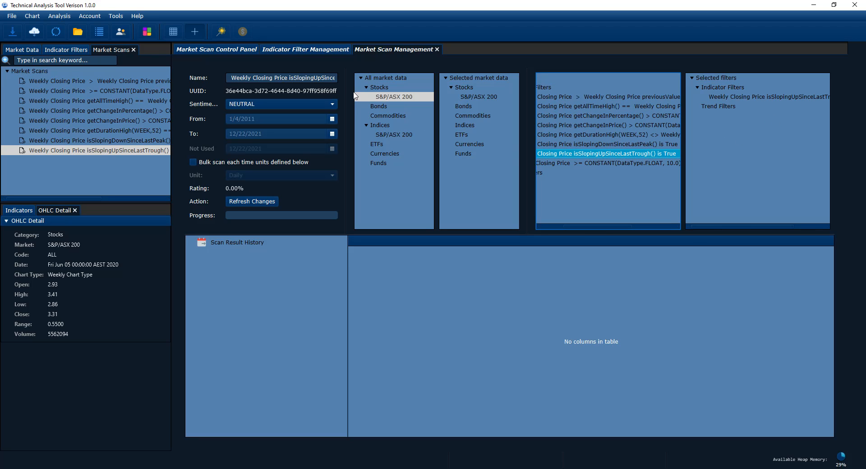
# - Start the Weekly Closing Price isSlopingUpSinceLastTrough() is True market scan and accept its reviewed settings
pyautogui.click(239, 49)
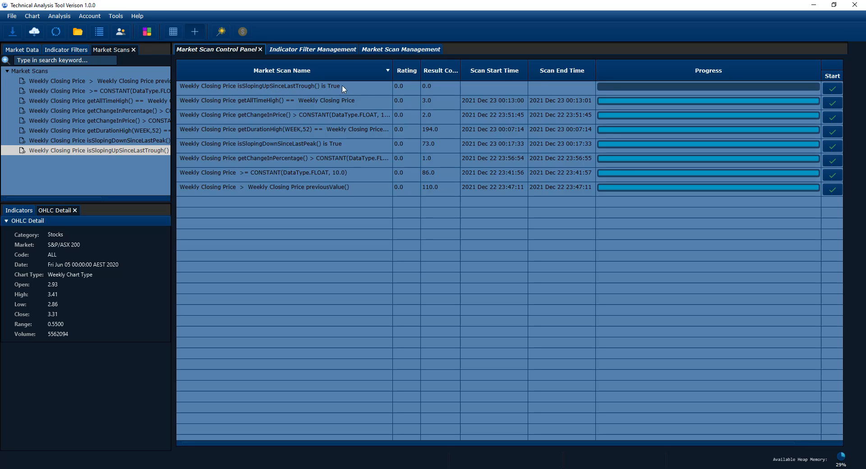
pyautogui.click(831, 87)
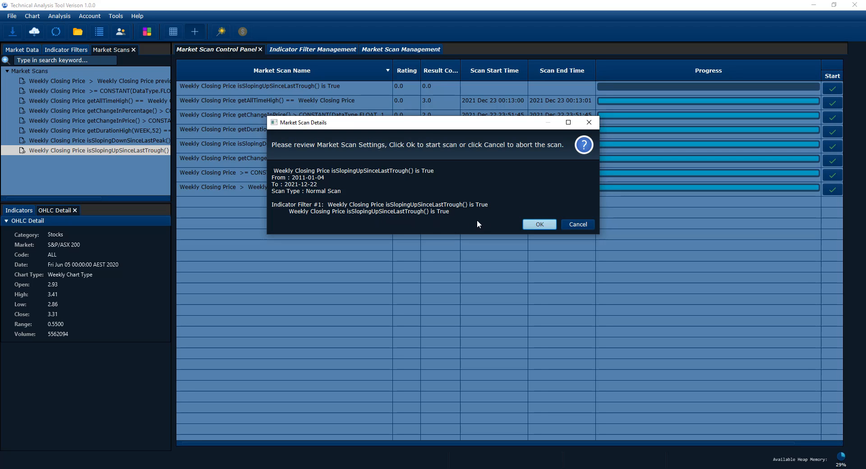
pyautogui.click(545, 225)
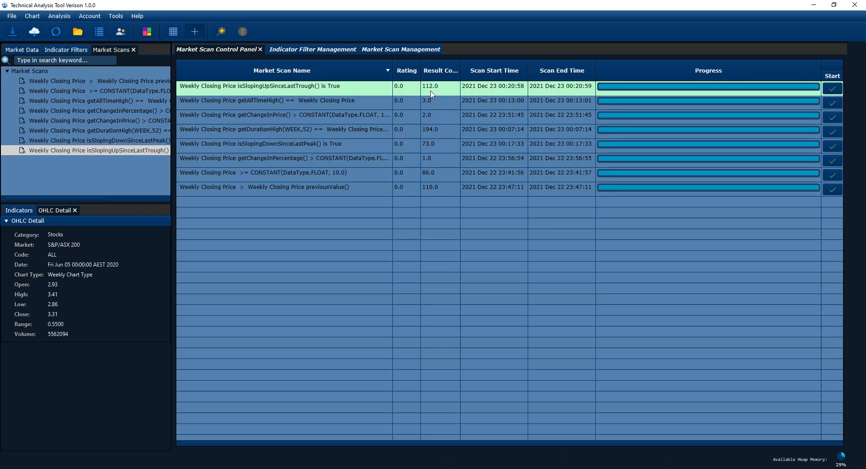
# - Refresh the scan's result tree, open the 2021 Dec 22 Stocks-S&P/ASX 200 results and adjust the height of the results pane
pyautogui.click(389, 49)
pyautogui.rightClick(259, 238)
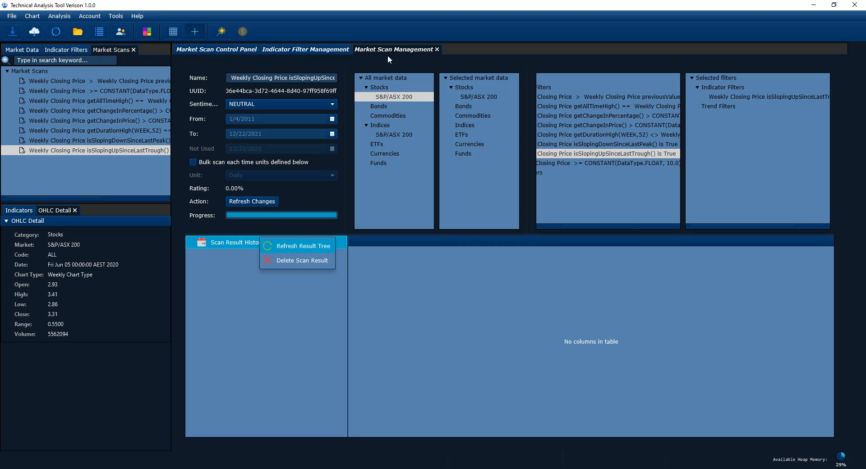
pyautogui.click(282, 246)
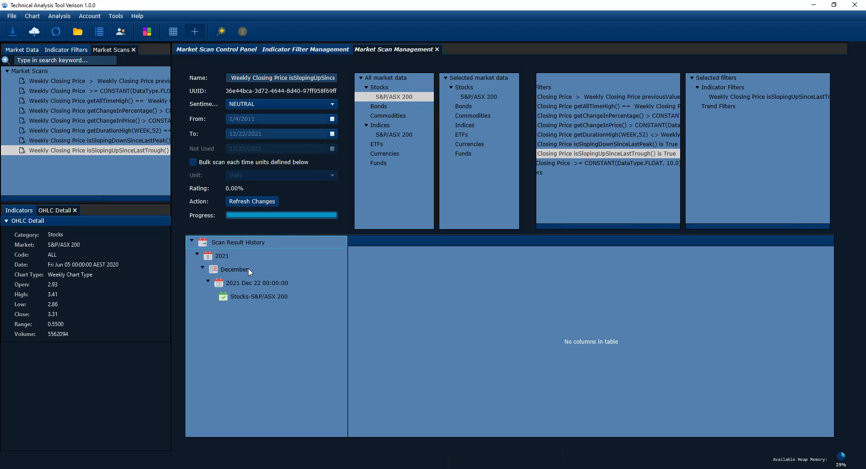
pyautogui.click(252, 297)
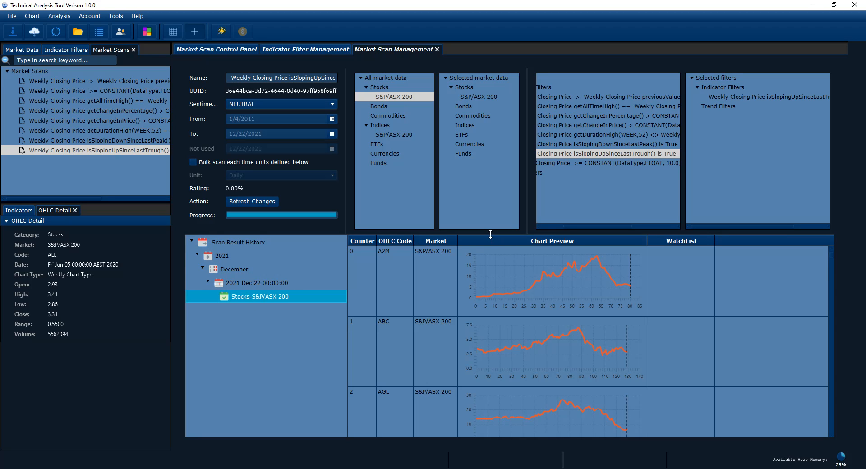
pyautogui.moveTo(489, 235); pyautogui.dragTo(489, 121)
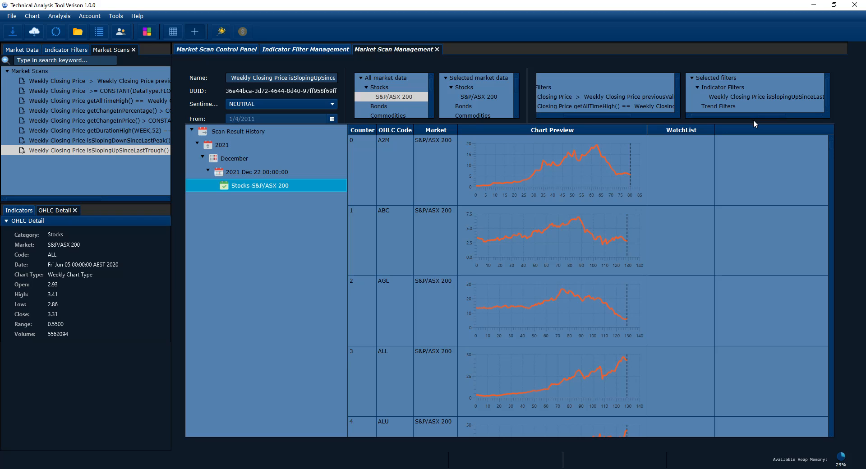
pyautogui.moveTo(753, 126); pyautogui.dragTo(782, 207)
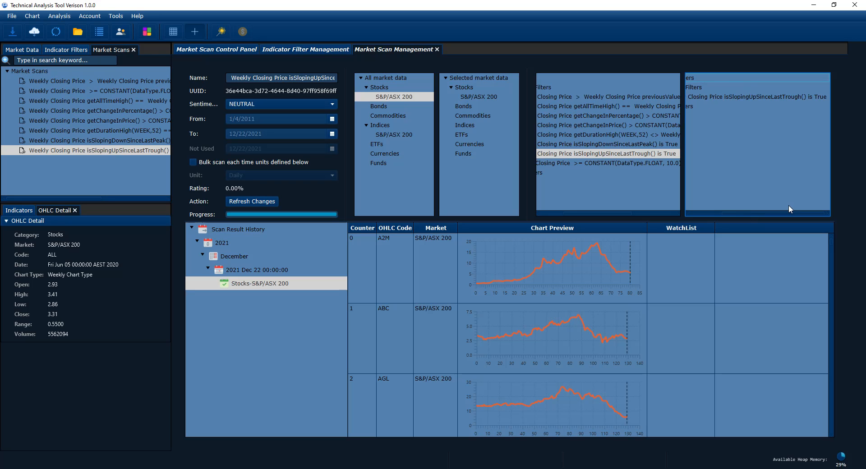
# - Open the A2M result's chart as a line chart and bring its late-2021 closing prices into view
pyautogui.doubleClick(626, 289)
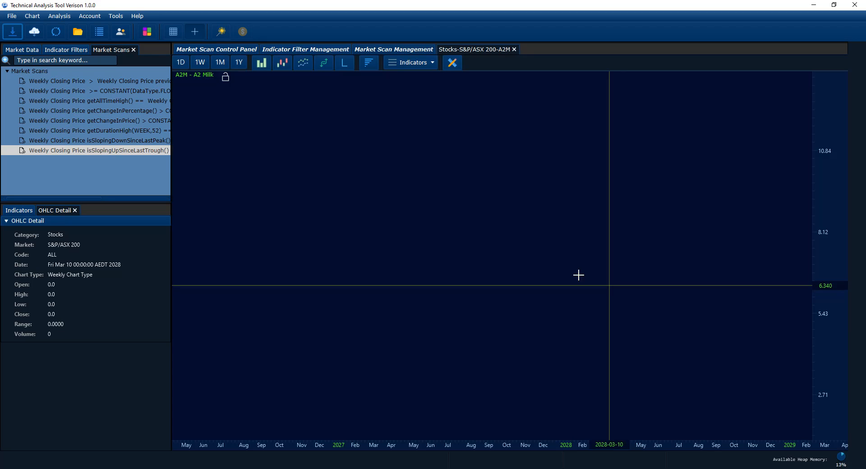
pyautogui.click(308, 65)
pyautogui.moveTo(326, 253); pyautogui.dragTo(698, 268)
pyautogui.moveTo(289, 280); pyautogui.dragTo(753, 281)
pyautogui.moveTo(390, 200); pyautogui.dragTo(757, 244)
pyautogui.moveTo(396, 223); pyautogui.dragTo(564, 213)
pyautogui.scroll(1, 585, 377)
pyautogui.scroll(2, 611, 371)
pyautogui.moveTo(611, 372); pyautogui.dragTo(547, 342)
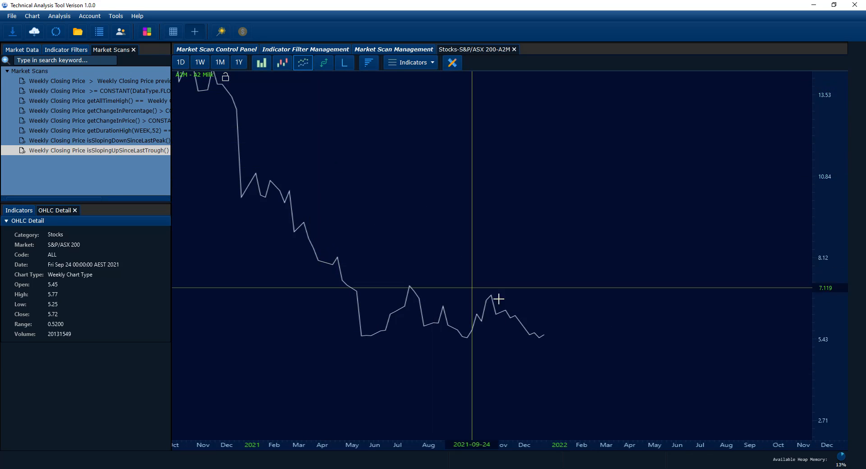
# - Compare A2M's latest weekly prices in candlestick and line form, and close the chart
pyautogui.click(199, 63)
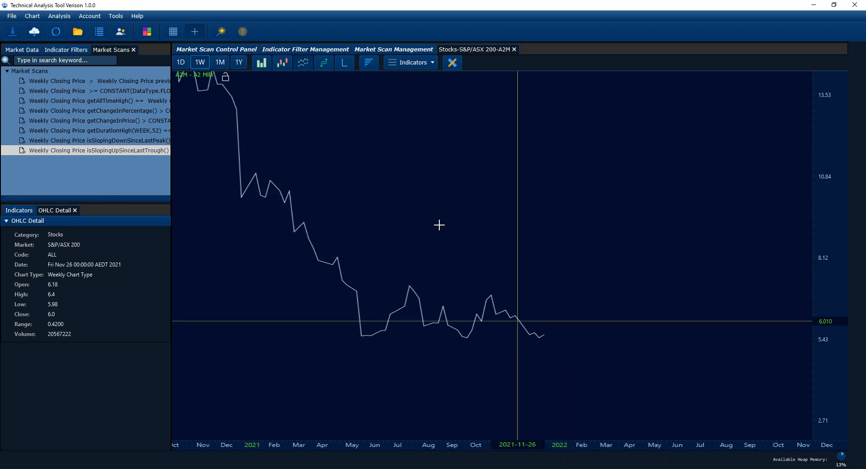
pyautogui.click(282, 63)
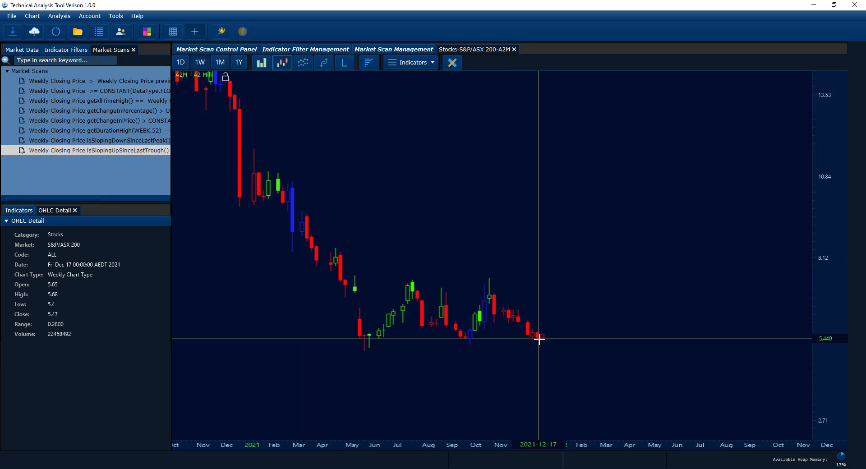
pyautogui.click(304, 64)
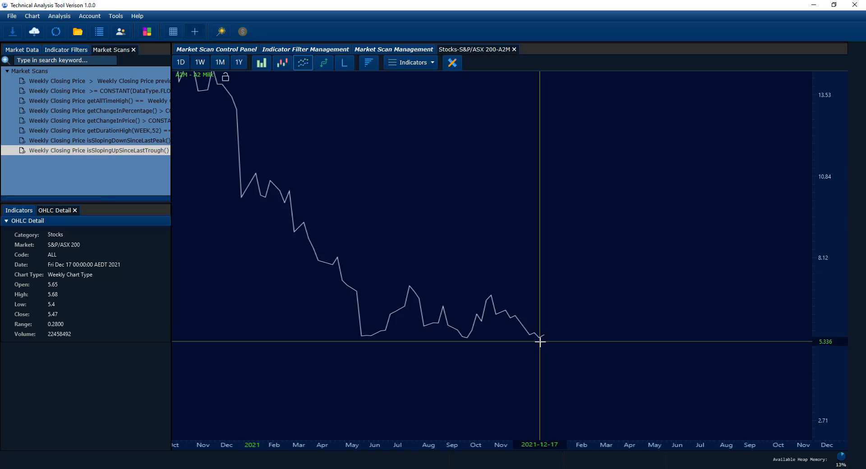
pyautogui.click(515, 49)
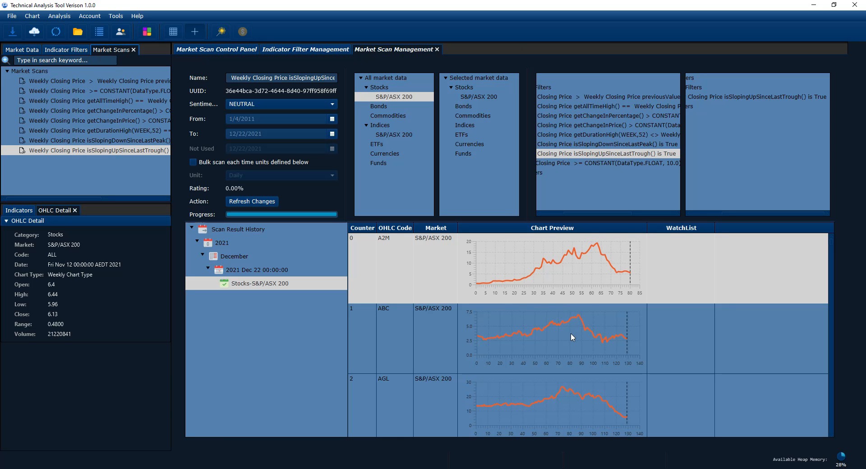
# - Open the ABC result's chart, examine its most recent weekly closing prices since the last trough, and close it
pyautogui.click(559, 334)
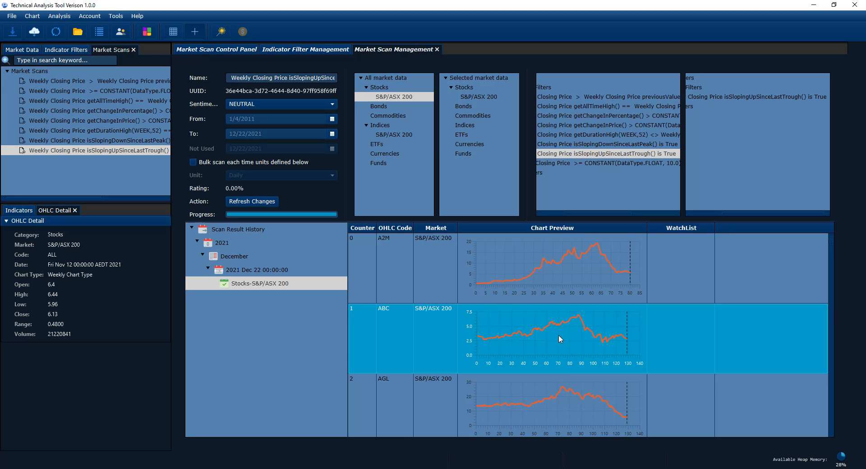
pyautogui.scroll(-2, 561, 339)
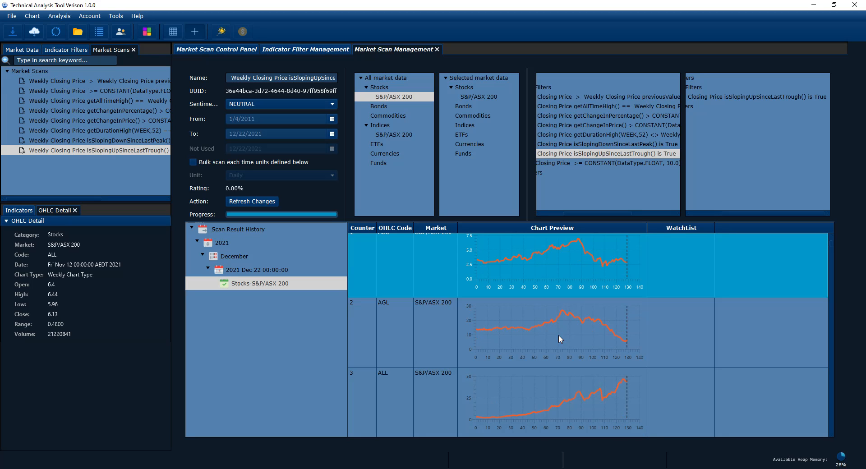
pyautogui.doubleClick(589, 262)
pyautogui.moveTo(276, 245); pyautogui.dragTo(577, 266)
pyautogui.moveTo(260, 290); pyautogui.dragTo(653, 266)
pyautogui.moveTo(203, 210); pyautogui.dragTo(555, 242)
pyautogui.moveTo(352, 263); pyautogui.dragTo(483, 238)
pyautogui.moveTo(377, 242); pyautogui.dragTo(441, 259)
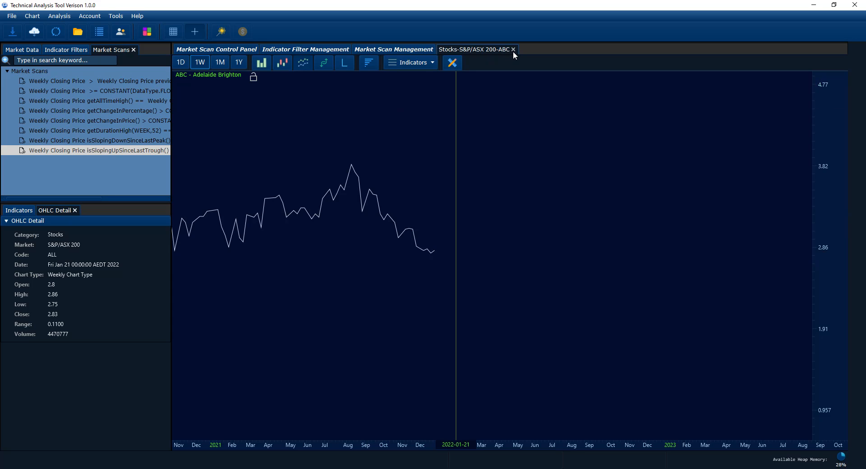
pyautogui.click(513, 50)
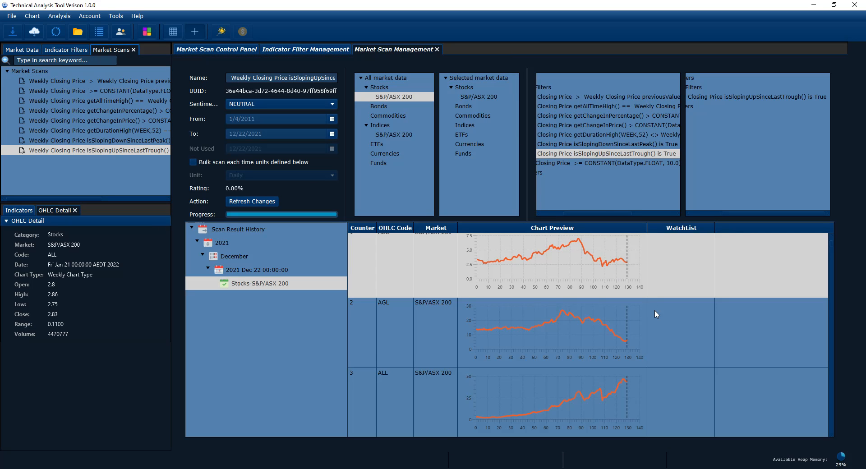
# - Open the ALX result's chart, check its closing-price slope since the last trough, and close it
pyautogui.scroll(-3, 655, 314)
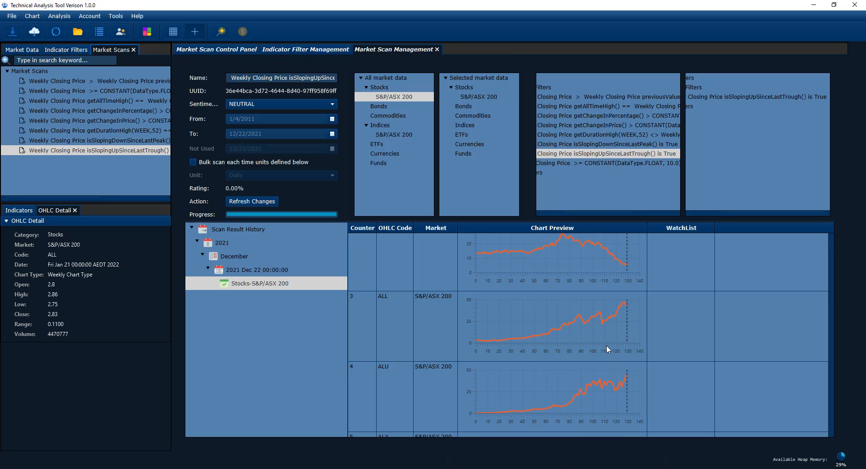
pyautogui.scroll(-3, 606, 345)
pyautogui.doubleClick(597, 395)
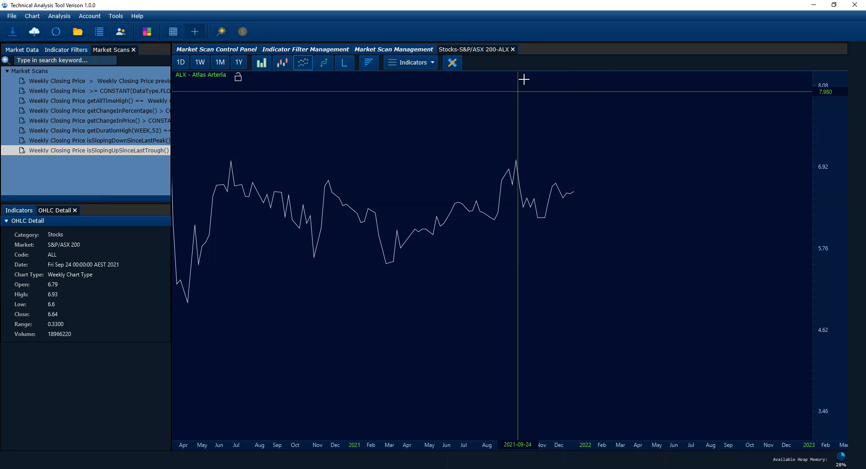
pyautogui.click(513, 49)
# - Open the AMP result's chart and display it as a line chart
pyautogui.scroll(-1, 606, 247)
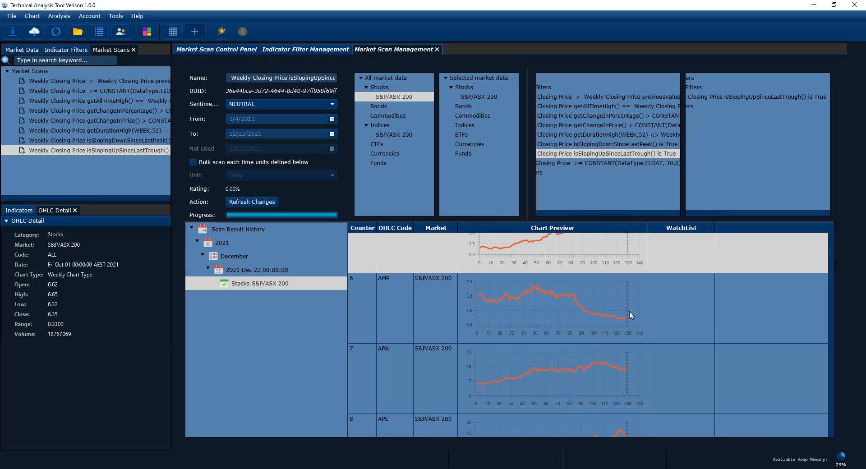
pyautogui.click(614, 317)
pyautogui.doubleClick(613, 316)
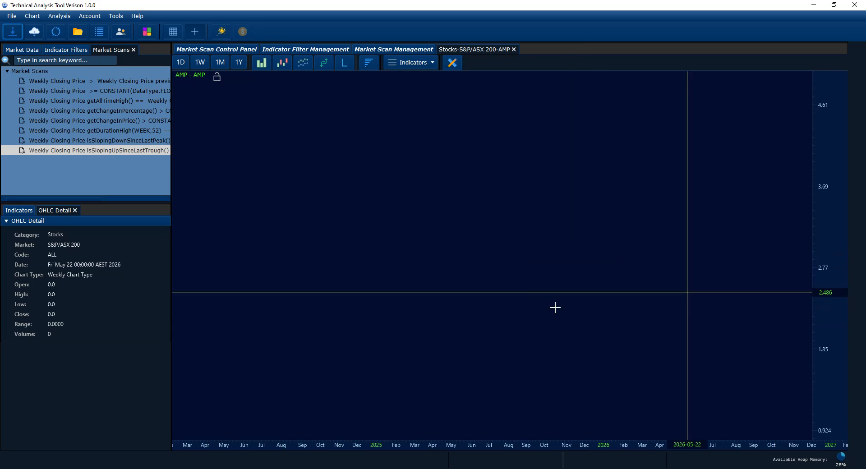
pyautogui.click(298, 61)
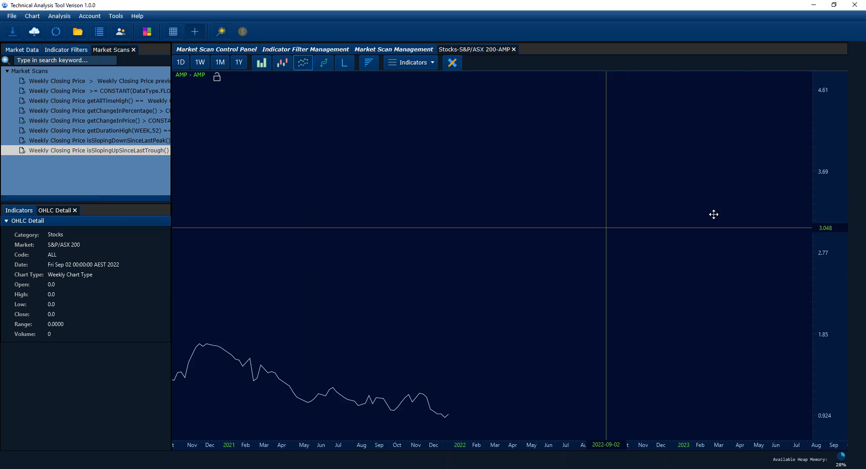
# - Examine AMP's weekly closing-price line from 2019 to December 2021 for its troughs and the slope after them
pyautogui.scroll(-3, 606, 359)
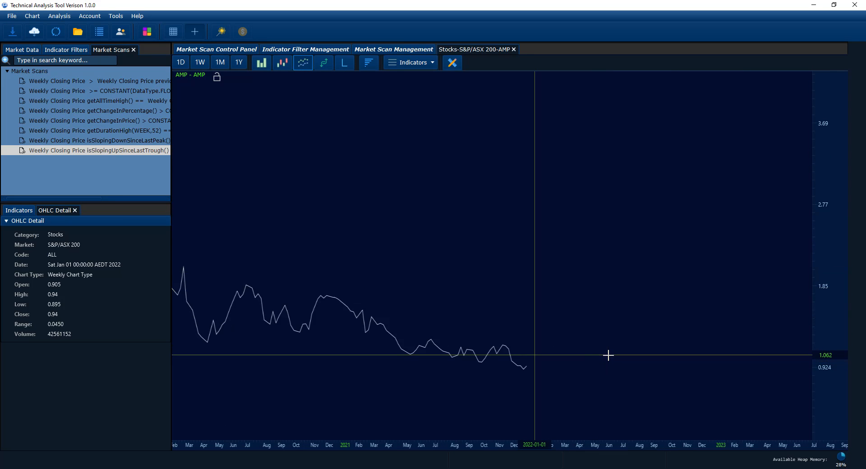
pyautogui.moveTo(609, 355); pyautogui.dragTo(667, 332)
pyautogui.scroll(-1, 633, 326)
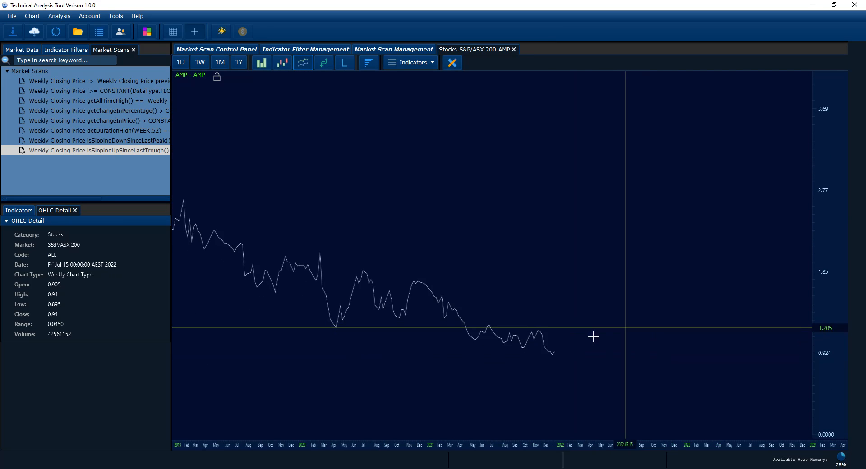
pyautogui.moveTo(581, 344); pyautogui.dragTo(598, 343)
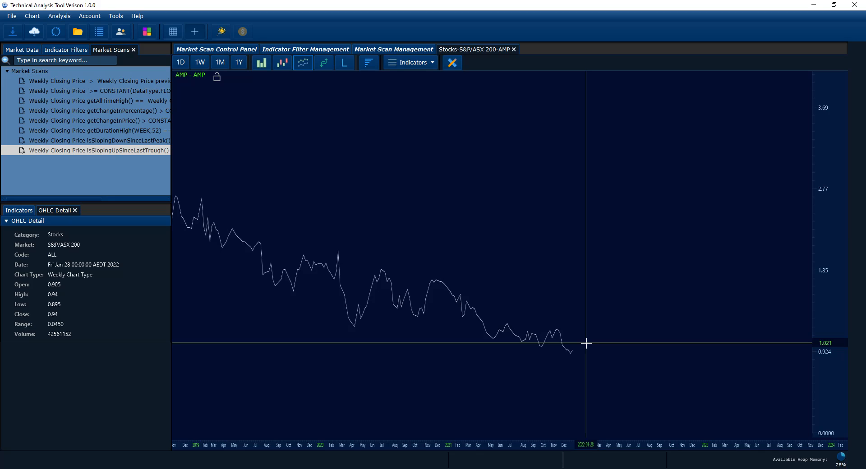
pyautogui.scroll(3, 826, 390)
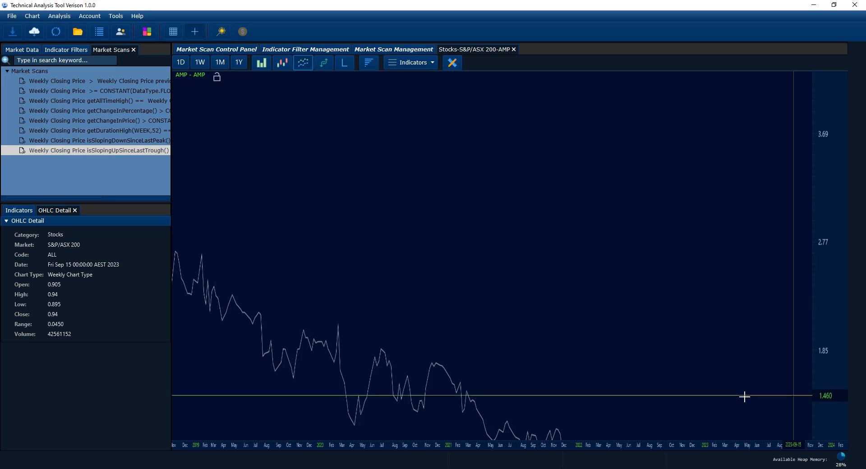
pyautogui.moveTo(805, 395); pyautogui.dragTo(810, 306)
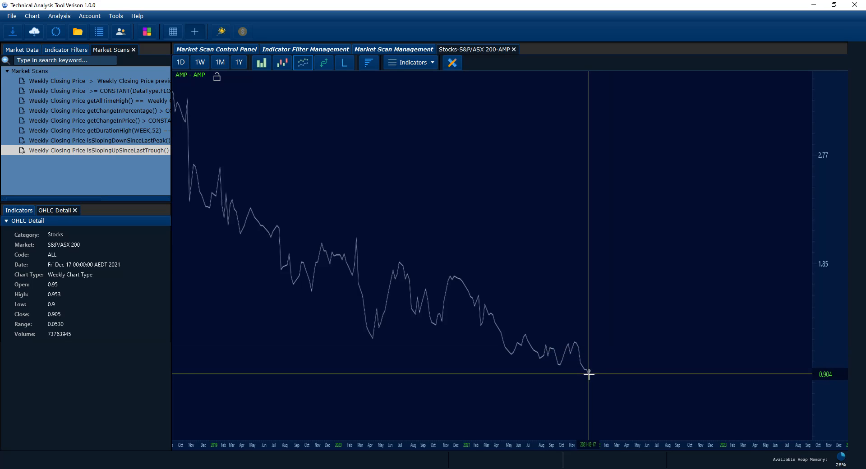
pyautogui.scroll(2, 598, 371)
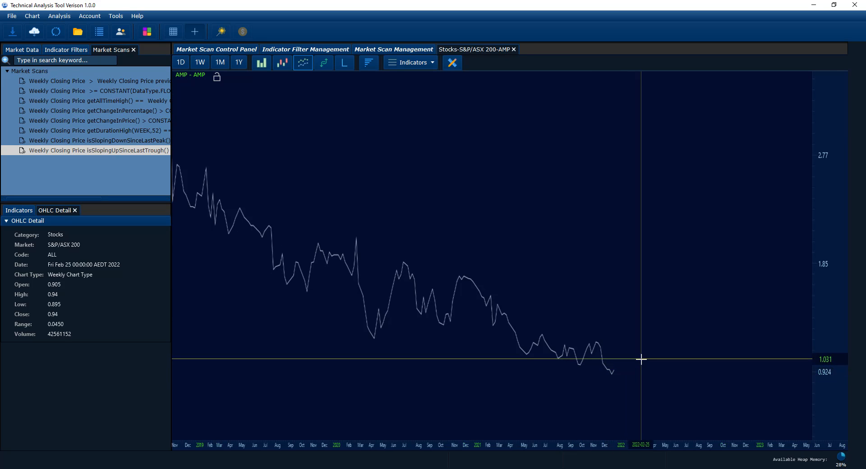
pyautogui.scroll(-1, 636, 354)
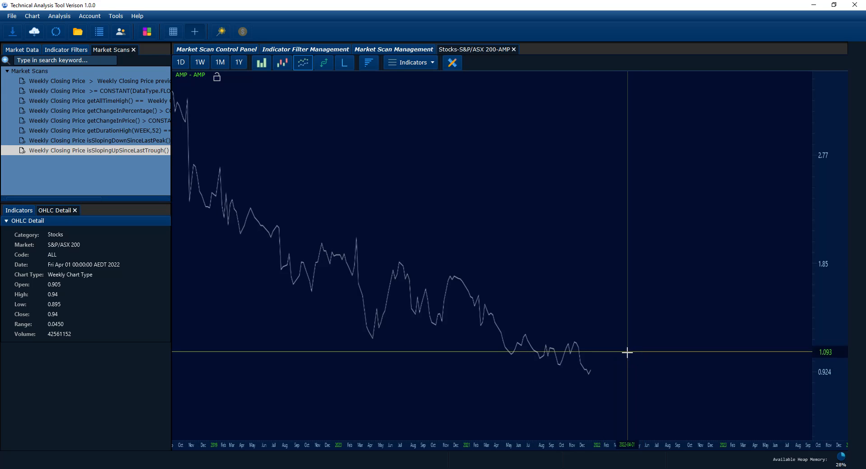
pyautogui.scroll(2, 600, 375)
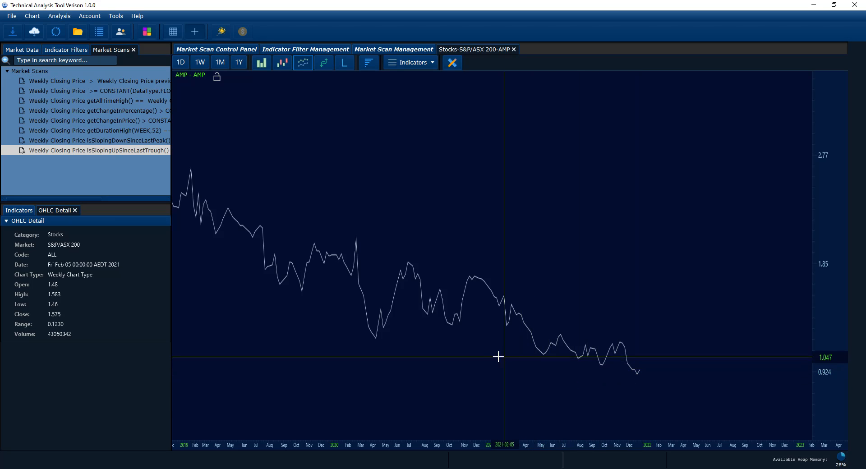
pyautogui.moveTo(376, 333); pyautogui.dragTo(417, 332)
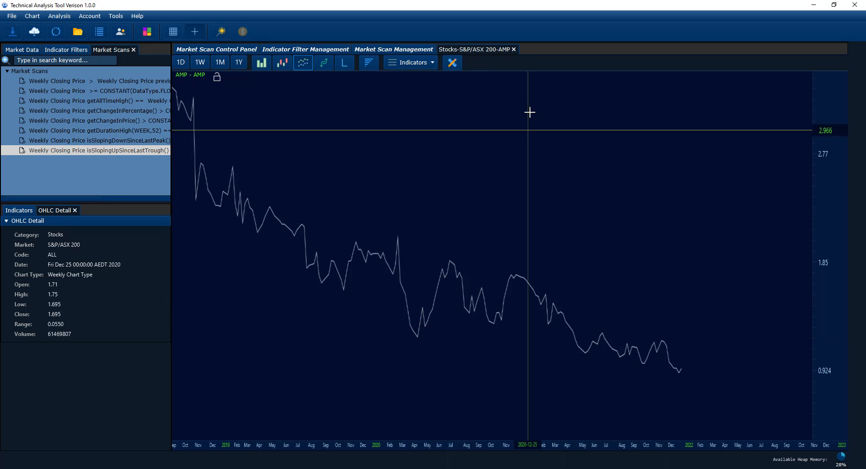
# - Draw an upward arrow on the AMP chart along the price rise from the early-2020 trough to the mid-2020 peak
pyautogui.click(452, 62)
pyautogui.click(850, 199)
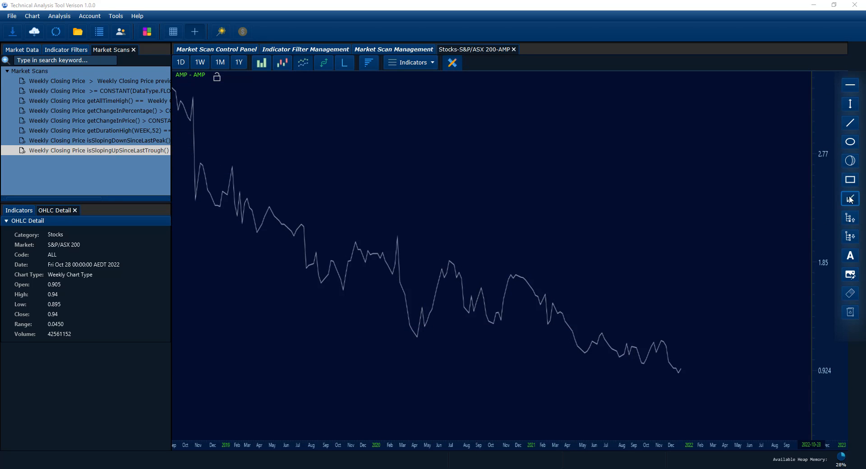
pyautogui.moveTo(437, 263); pyautogui.dragTo(418, 315)
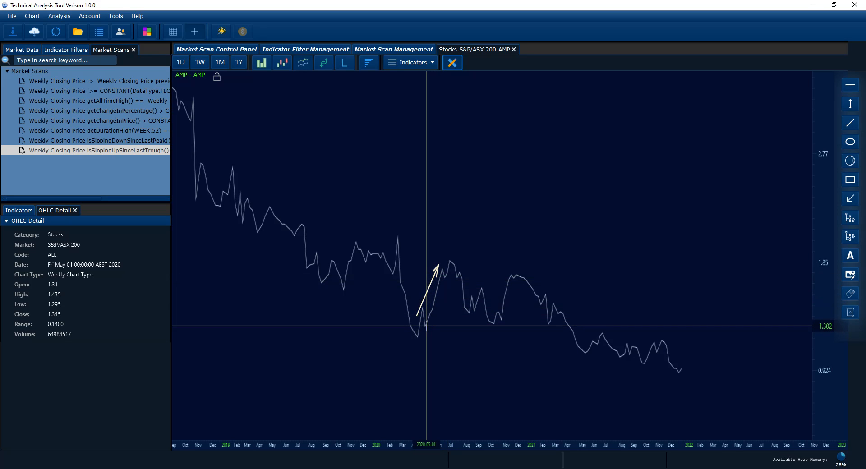
pyautogui.moveTo(427, 325)
pyautogui.mouseDown()
pyautogui.moveTo(768, 348)
pyautogui.moveTo(617, 367)
pyautogui.moveTo(631, 368)
pyautogui.moveTo(466, 364)
pyautogui.moveTo(496, 364)
pyautogui.mouseUp()
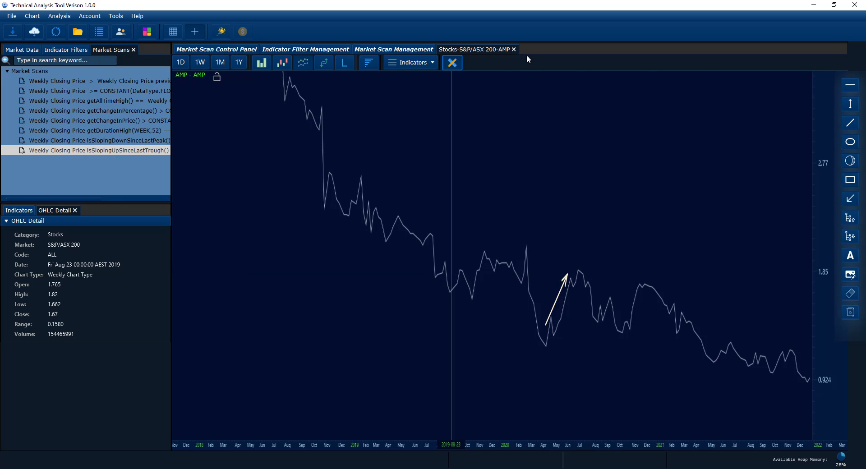
# - Close the AMP chart and browse the chart previews of the remaining scan results down to CWN
pyautogui.click(514, 49)
pyautogui.scroll(-5, 623, 318)
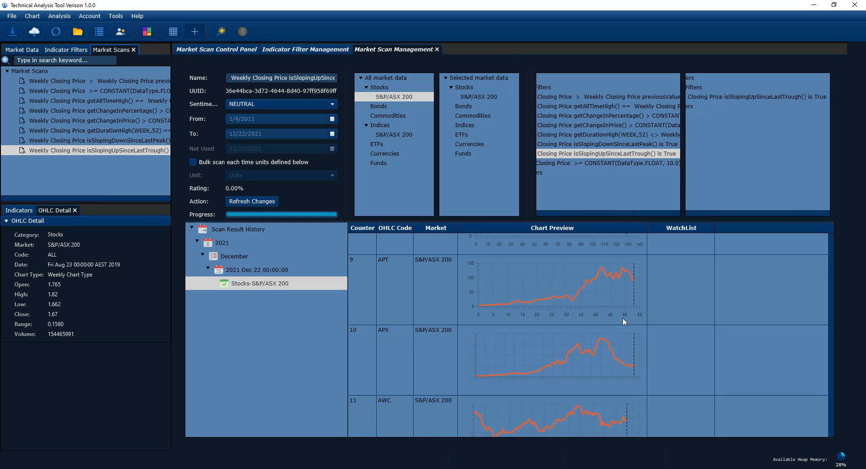
pyautogui.scroll(-6, 624, 317)
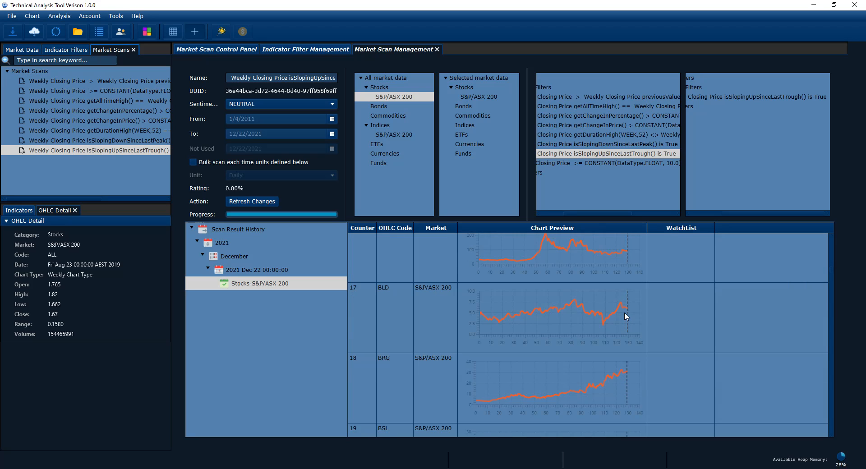
pyautogui.scroll(-3, 624, 312)
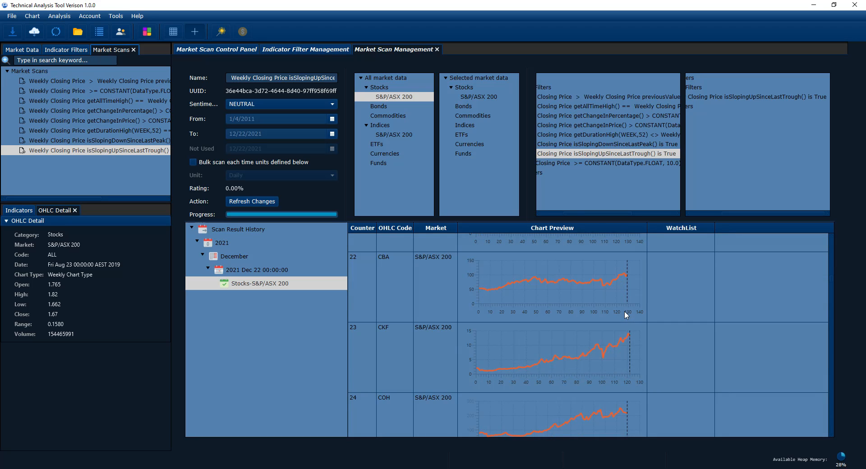
pyautogui.scroll(-3, 657, 305)
pyautogui.scroll(-2, 657, 305)
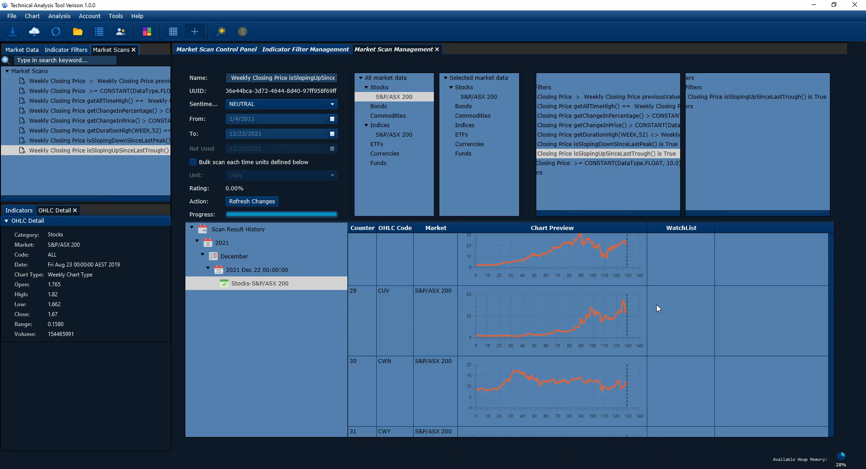
pyautogui.scroll(1, 656, 304)
pyautogui.scroll(-1, 649, 311)
# - Open the CWN result's chart as a line chart, check its slope since the last trough, and close it
pyautogui.doubleClick(607, 317)
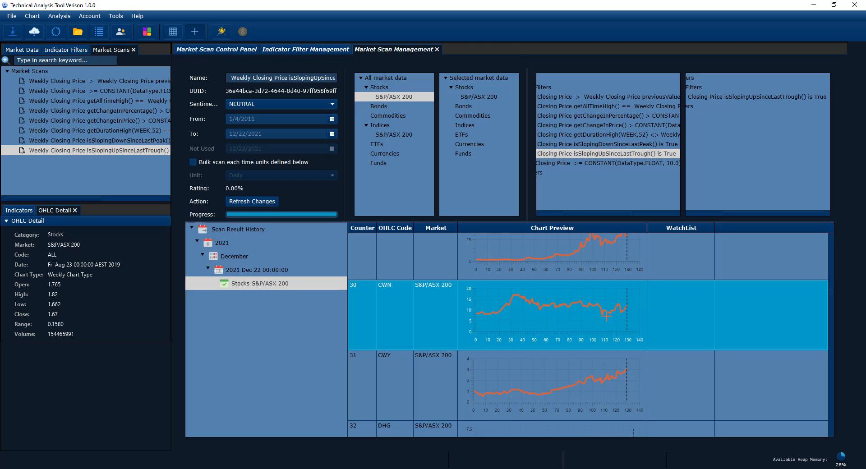
pyautogui.click(303, 64)
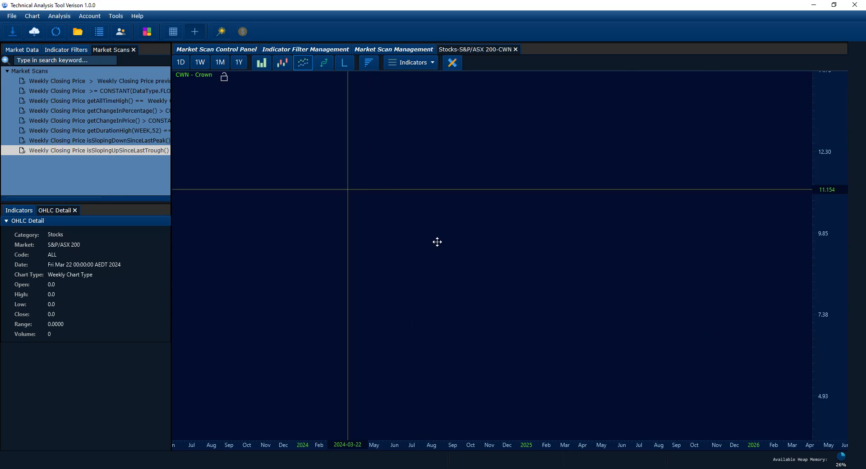
pyautogui.scroll(2, 680, 308)
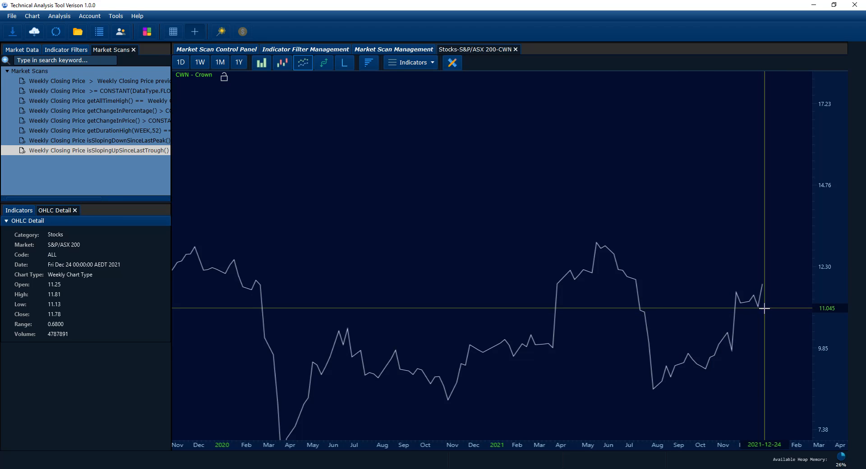
pyautogui.scroll(-2, 756, 267)
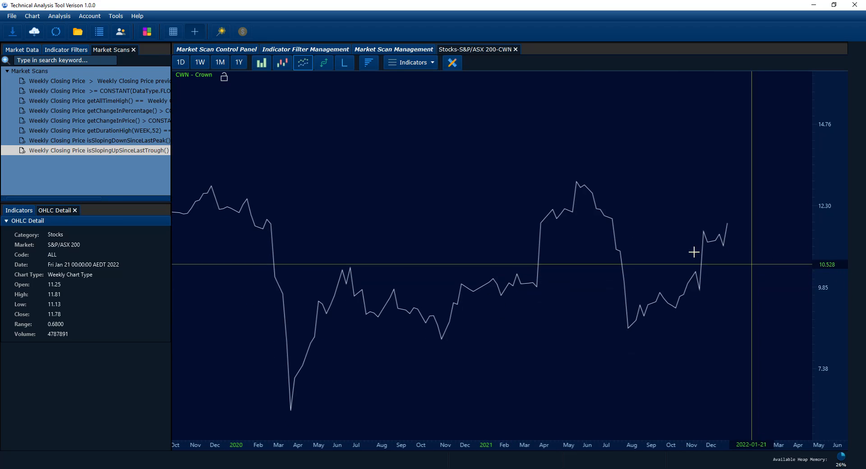
pyautogui.click(516, 50)
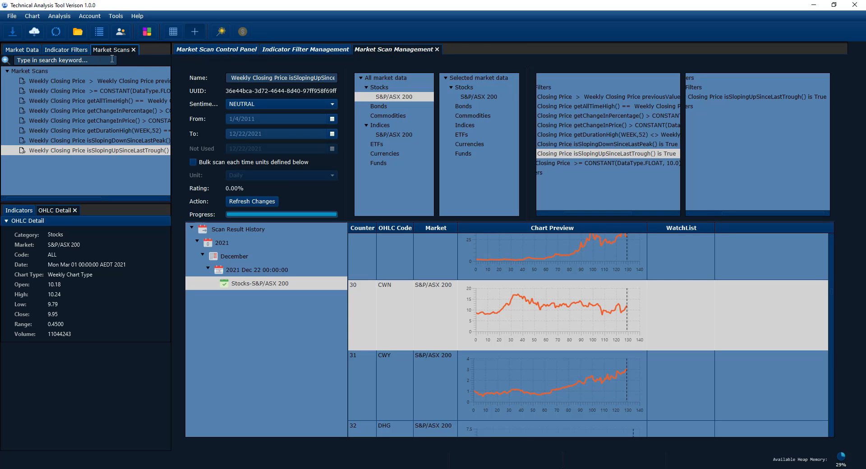
# - Add a new indicator filter and start a new condition in it
pyautogui.click(63, 53)
pyautogui.rightClick(86, 151)
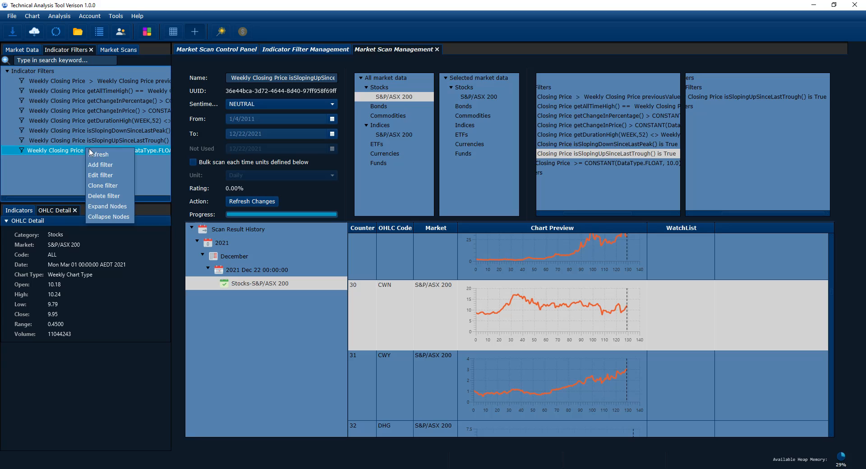
pyautogui.click(100, 165)
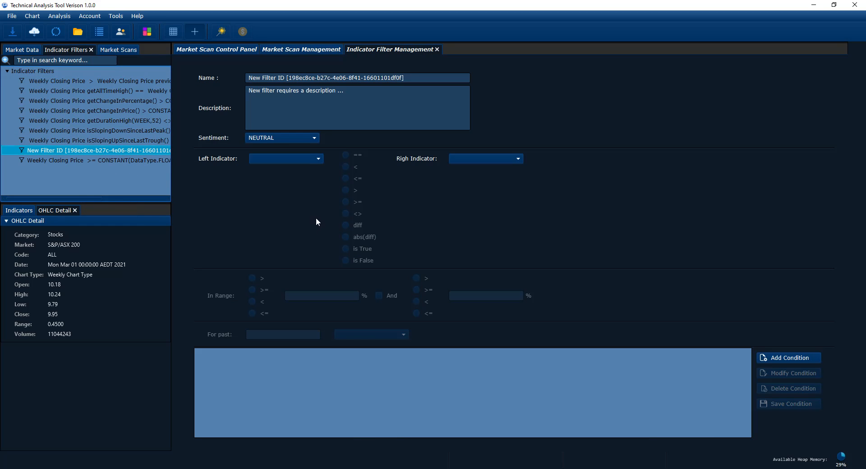
pyautogui.click(765, 357)
# - Set the left indicator to CLOSE on the WEEK chart type with the option isSlopingFlatSinceLastPeak
pyautogui.click(268, 162)
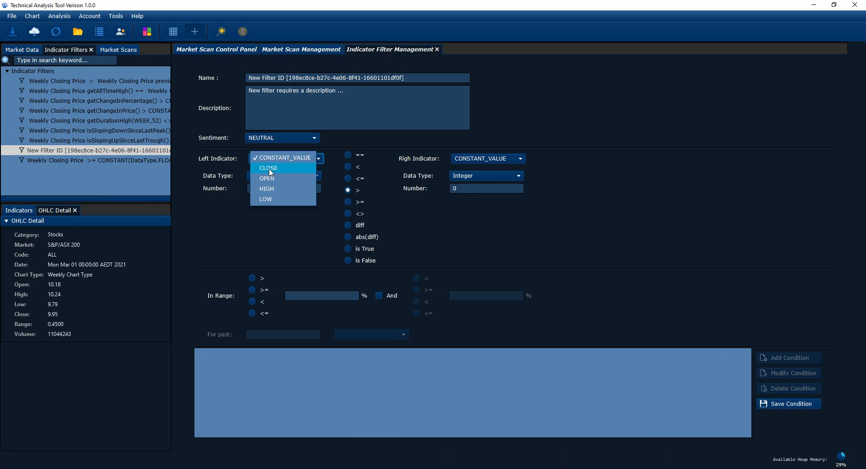
pyautogui.click(267, 175)
pyautogui.click(267, 176)
pyautogui.click(268, 198)
pyautogui.click(269, 189)
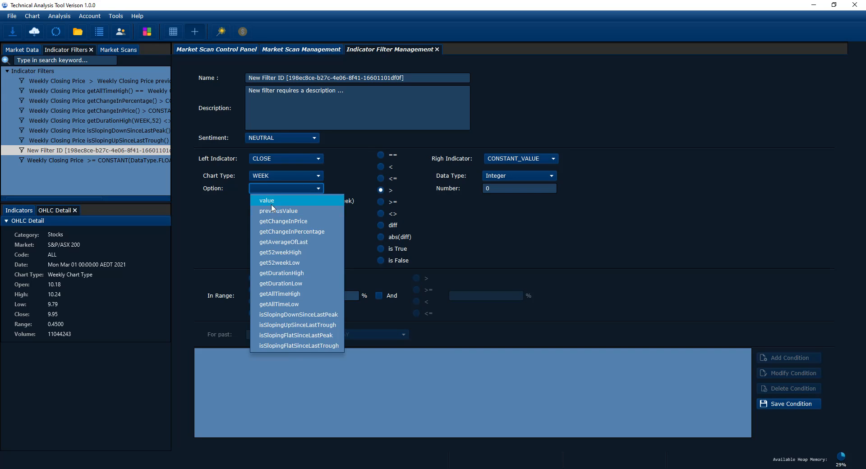
pyautogui.click(306, 343)
pyautogui.click(291, 186)
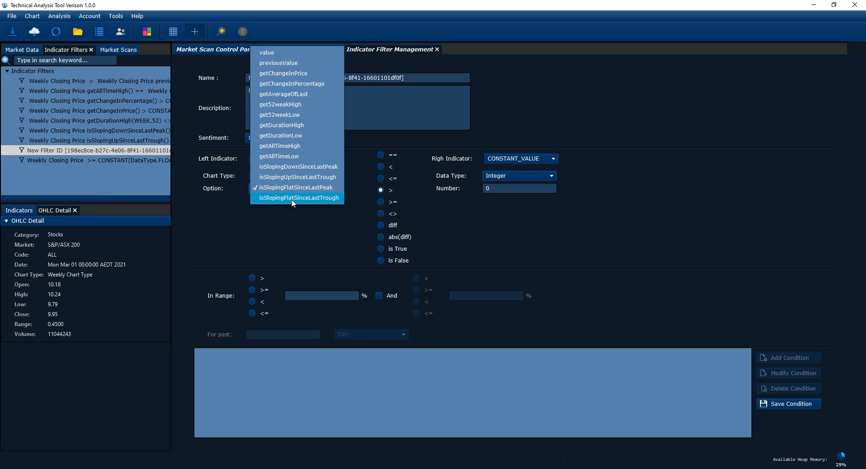
pyautogui.click(300, 237)
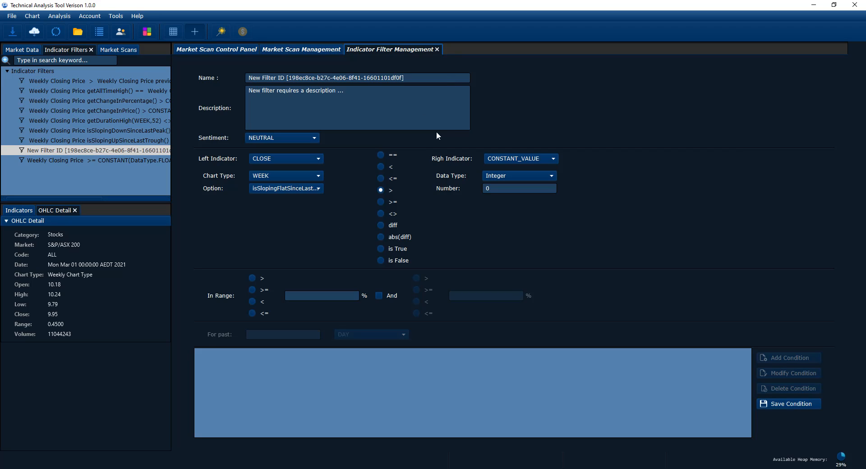
# - Switch the left indicator to OPEN, set its option to value, and review the available option functions
pyautogui.click(287, 161)
pyautogui.click(280, 169)
pyautogui.click(276, 187)
pyautogui.click(276, 198)
pyautogui.click(272, 188)
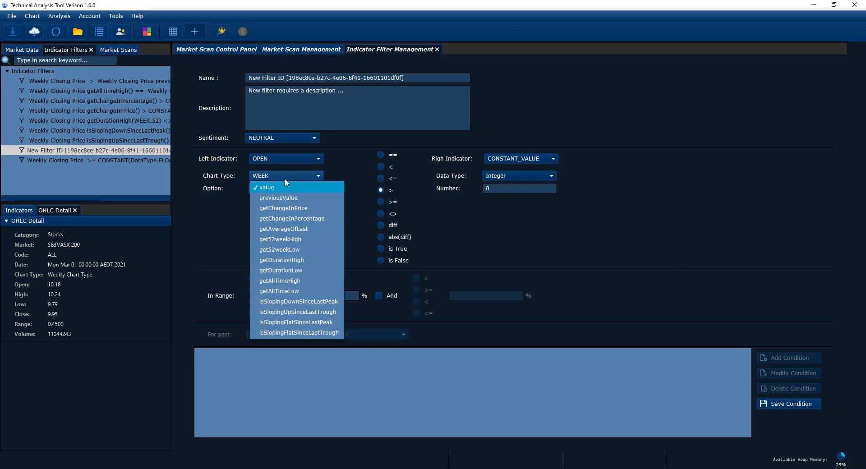
# - Switch the left indicator to HIGH and to LOW, reviewing the option functions offered for each
pyautogui.click(280, 158)
pyautogui.click(274, 167)
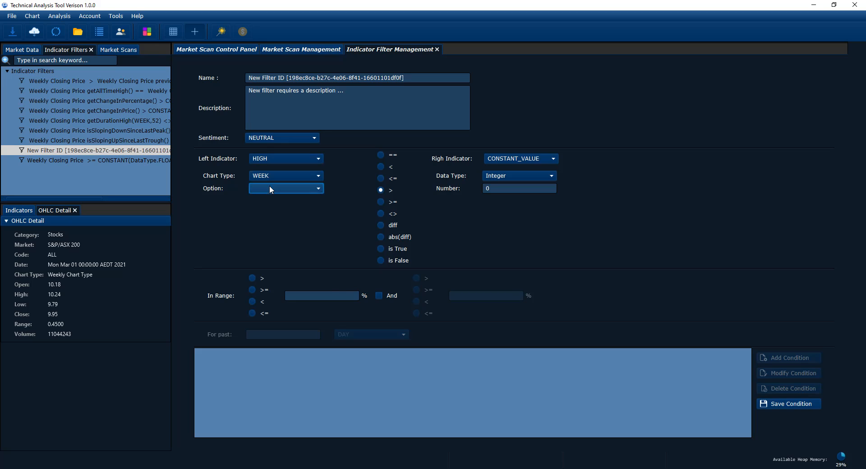
pyautogui.click(270, 186)
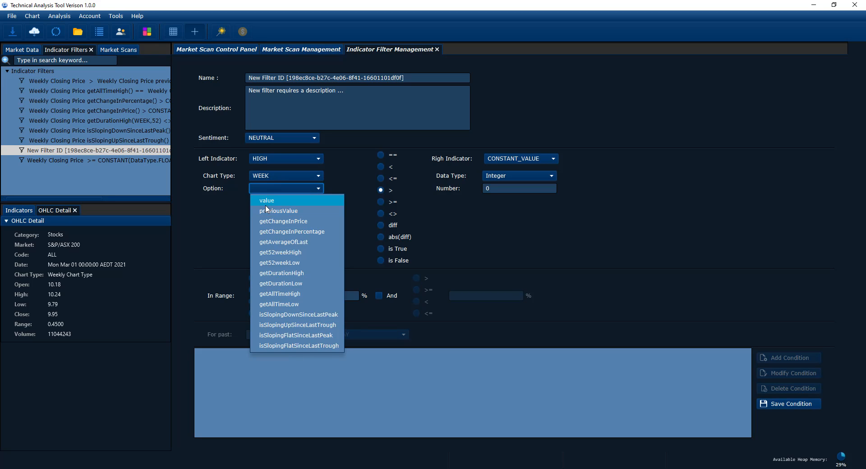
pyautogui.click(282, 163)
pyautogui.click(282, 162)
pyautogui.click(282, 175)
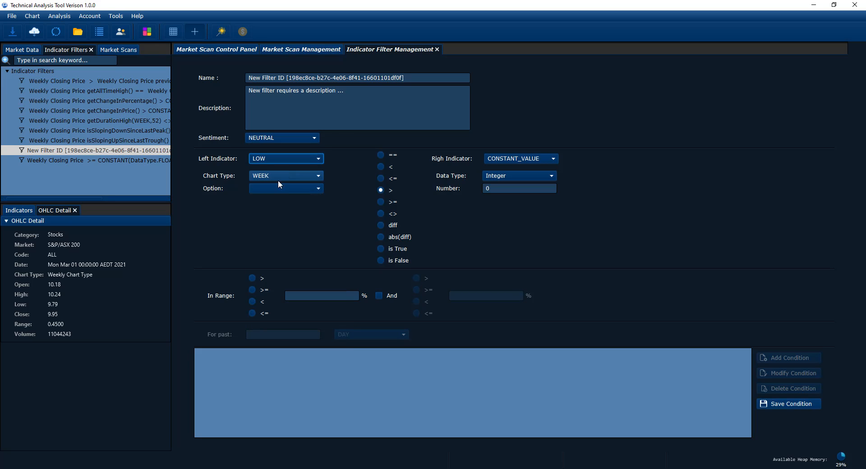
pyautogui.click(275, 189)
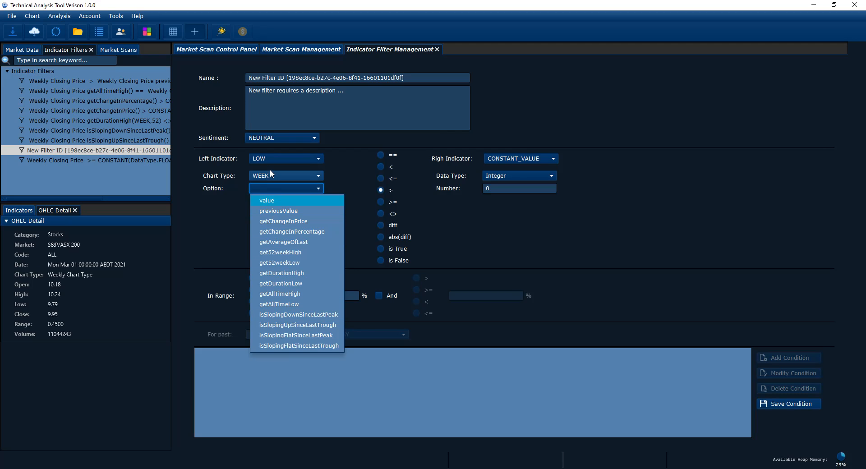
# - Set both the left and the right indicator of the condition to CLOSE
pyautogui.click(307, 161)
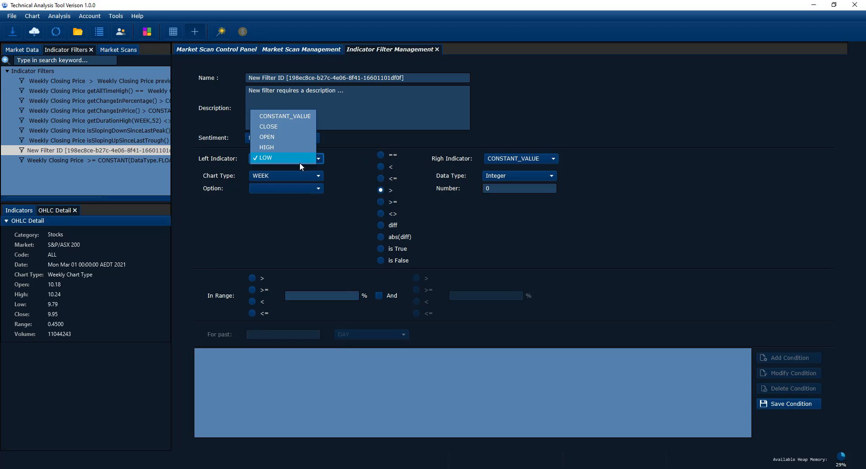
pyautogui.click(277, 131)
pyautogui.click(505, 159)
pyautogui.click(504, 169)
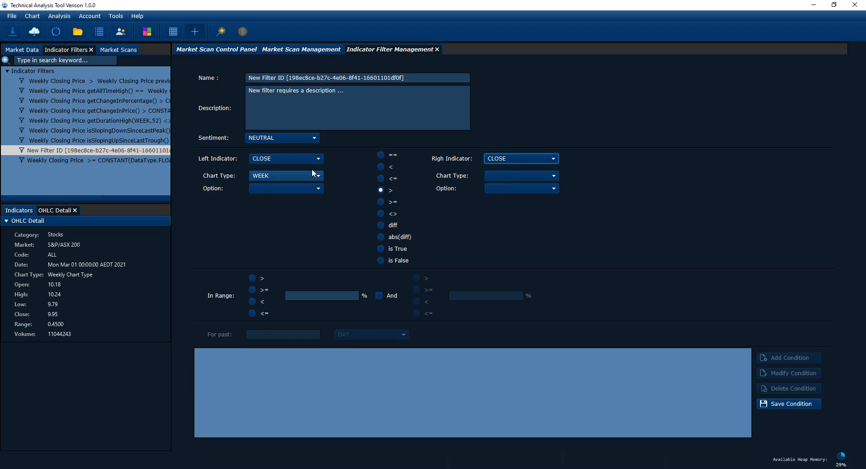
# - Set the right indicator back to CONSTANT_VALUE
pyautogui.click(510, 158)
pyautogui.click(508, 147)
pyautogui.click(500, 160)
pyautogui.click(500, 160)
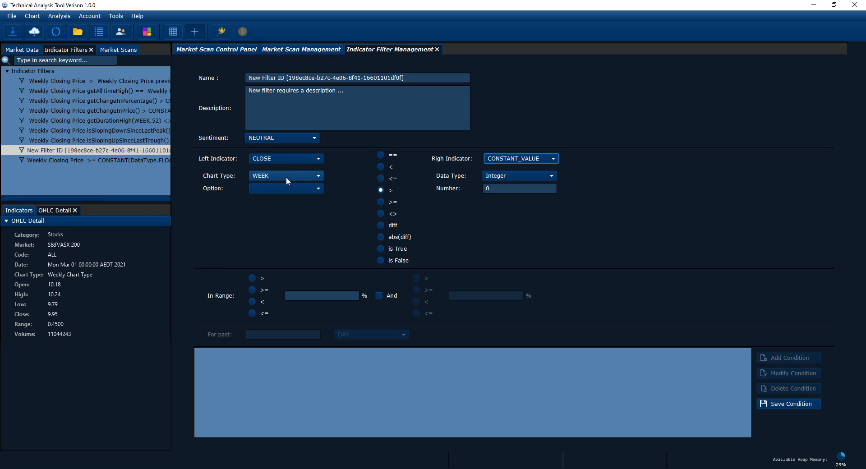
# - Show the list of indicators and temporarily enable SMA to view it among the left indicator choices
pyautogui.click(18, 211)
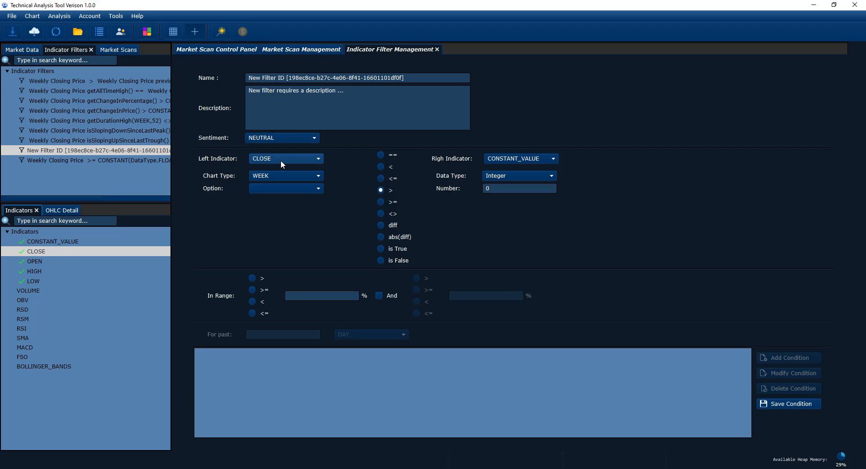
pyautogui.doubleClick(27, 339)
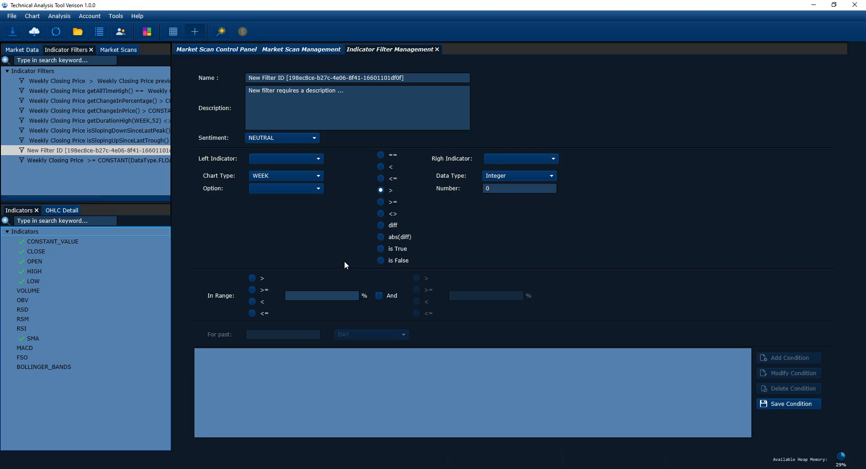
pyautogui.click(275, 161)
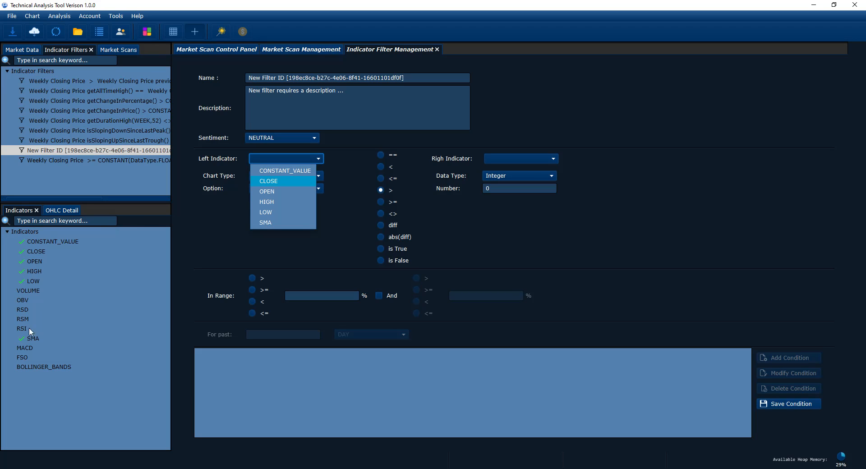
pyautogui.click(24, 339)
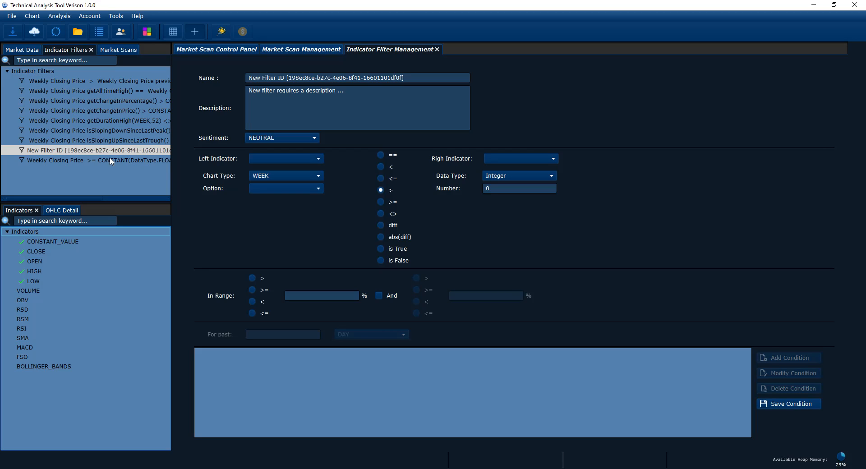
# - Review the option functions, switch to the browser documentation, and read the descriptions of the Close, Open, High, Low related functions
pyautogui.click(263, 185)
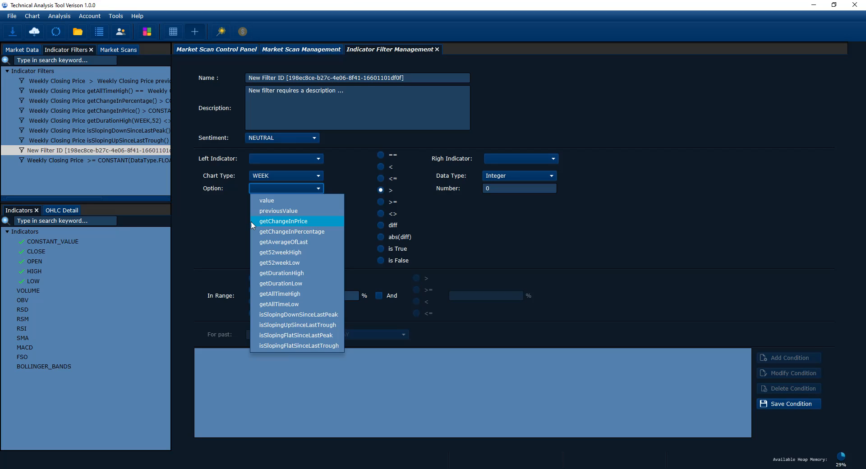
pyautogui.hotkey('alt', 'Tab')
pyautogui.scroll(1, 346, 245)
pyautogui.scroll(6, 345, 244)
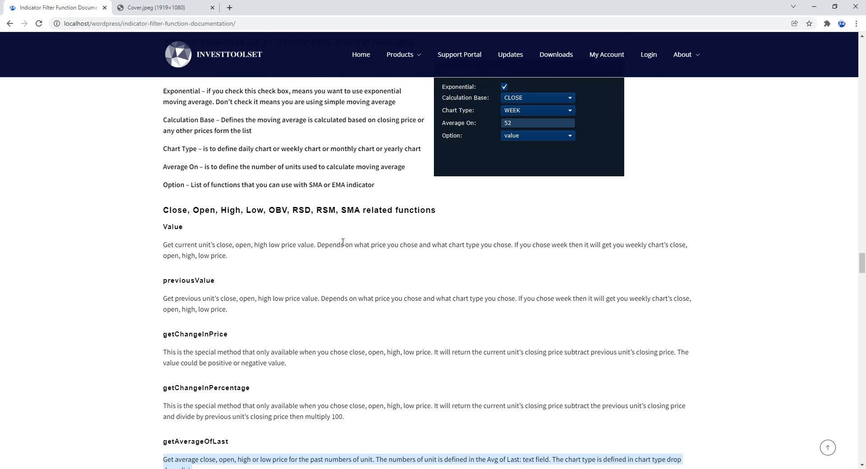
pyautogui.scroll(-1, 228, 255)
pyautogui.click(320, 250)
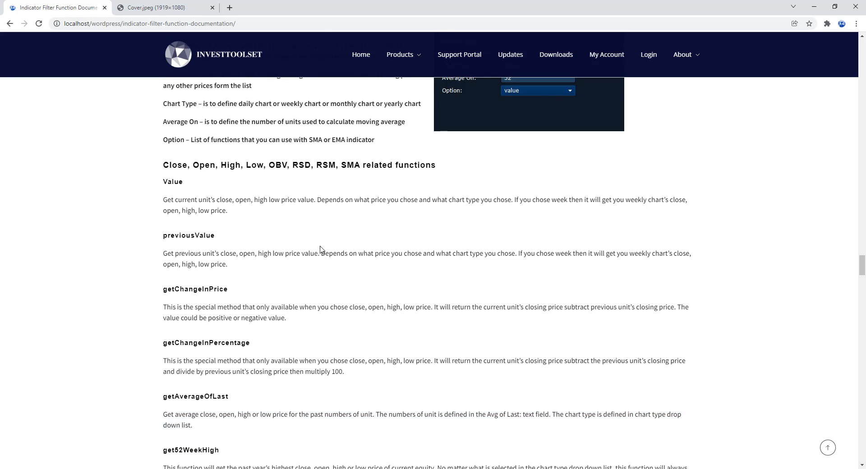
# - Open the Technical Analysis Tool's Indicator Filter Function Documentation page, view its table of contents, and return to the Technical Analysis Tool
pyautogui.moveTo(415, 54)
pyautogui.moveTo(407, 79)
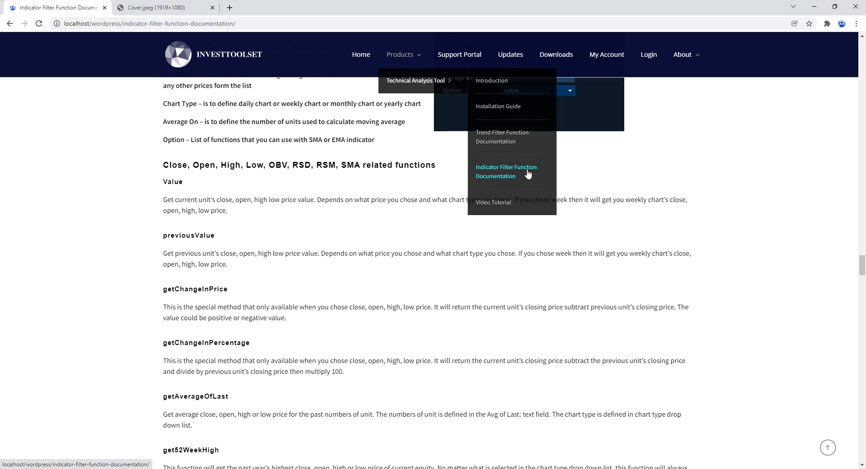
pyautogui.click(511, 172)
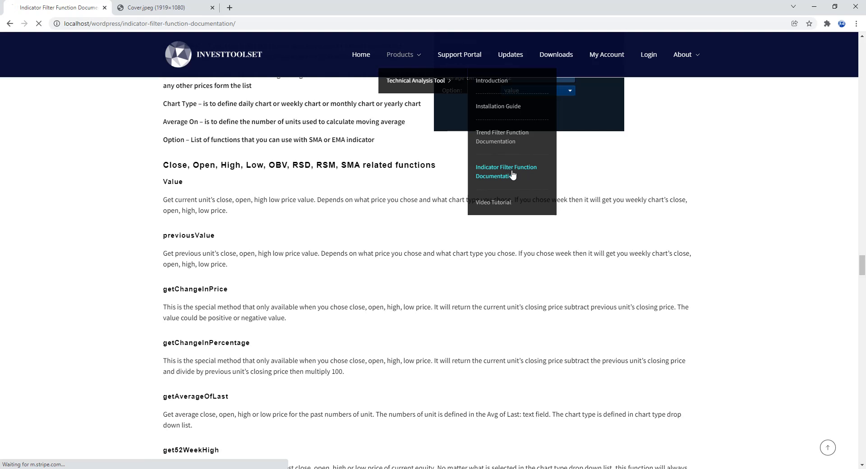
pyautogui.scroll(-4, 265, 238)
pyautogui.scroll(-2, 266, 238)
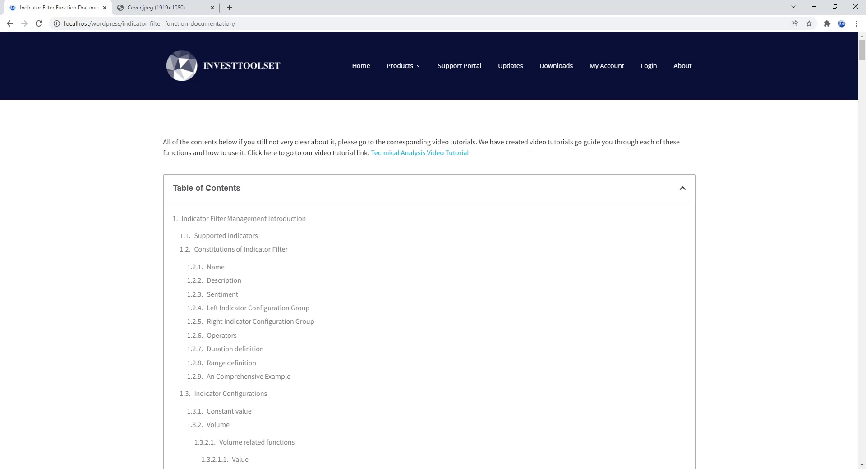
pyautogui.click(182, 9)
pyautogui.click(404, 468)
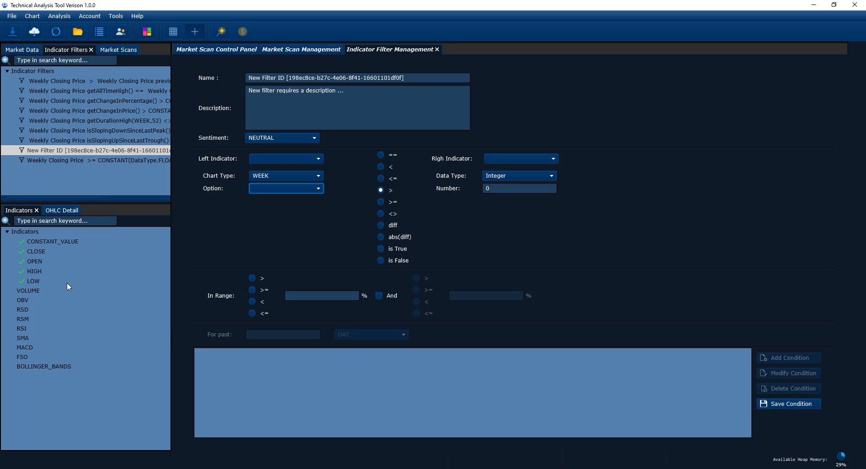